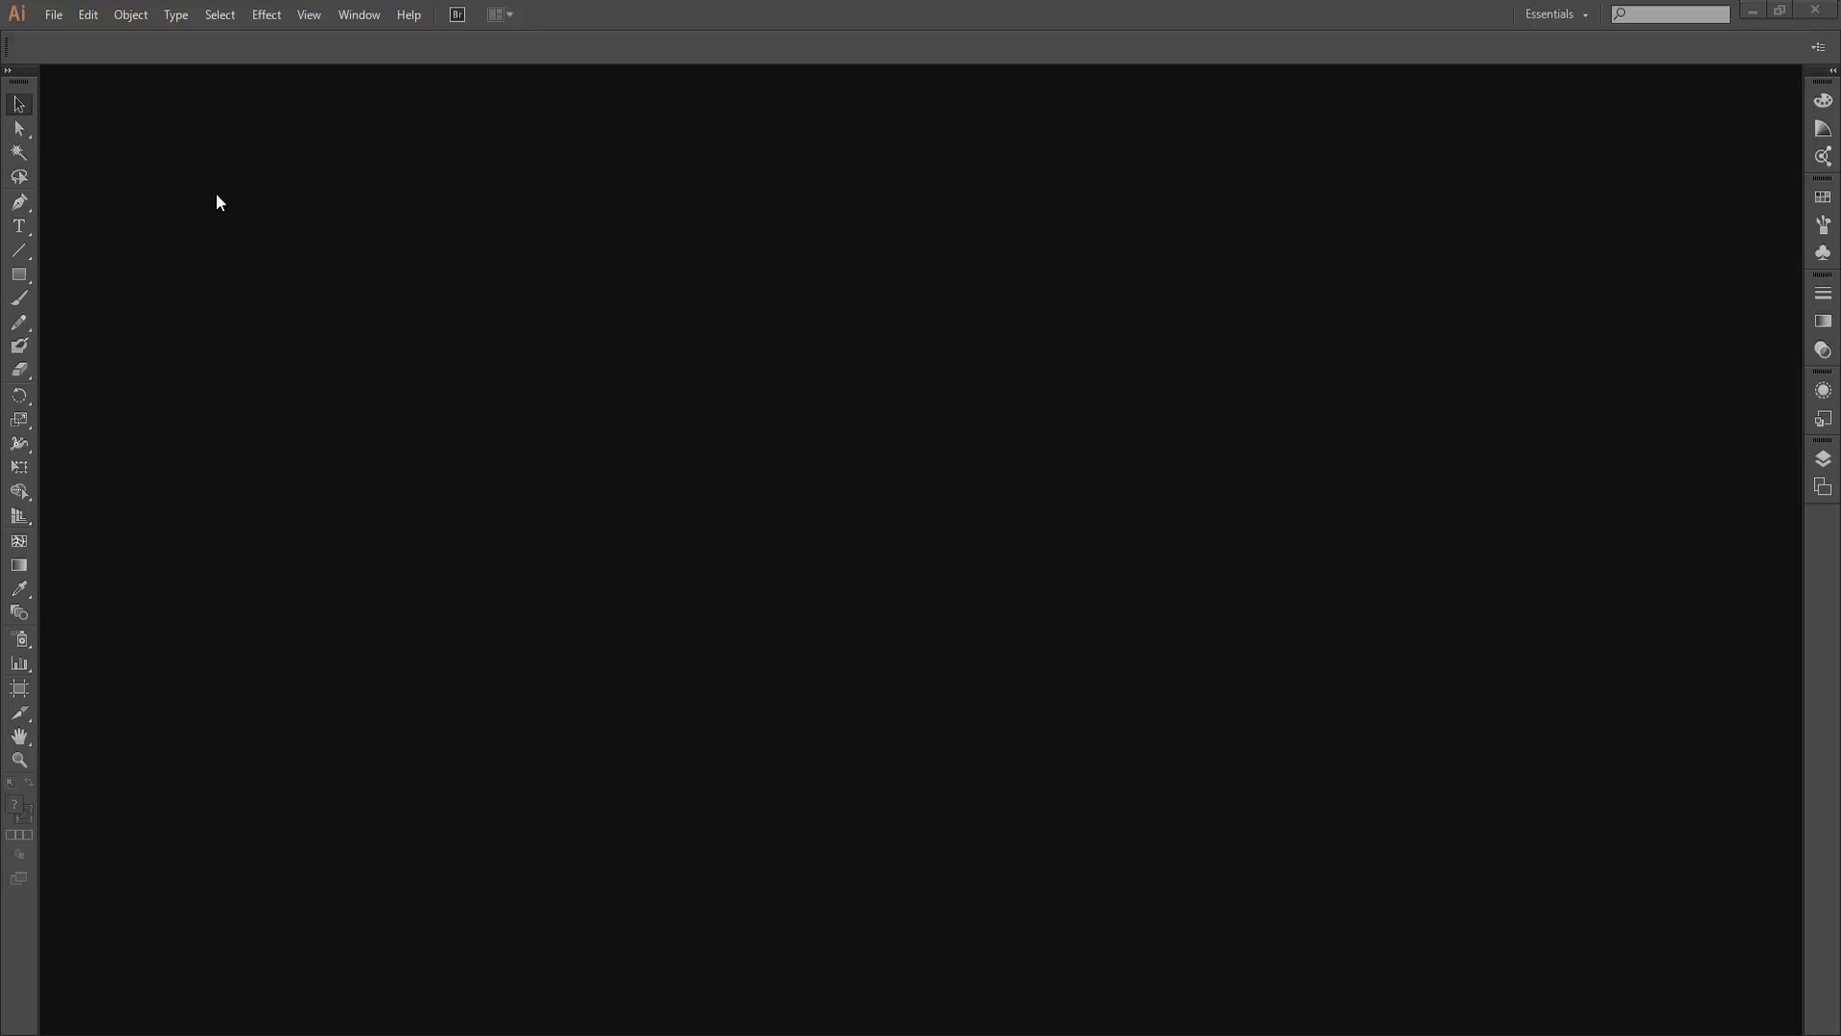
# Create a new document named aula-layers, 800 px wide and 350 px high.
pyautogui.click(53, 14)
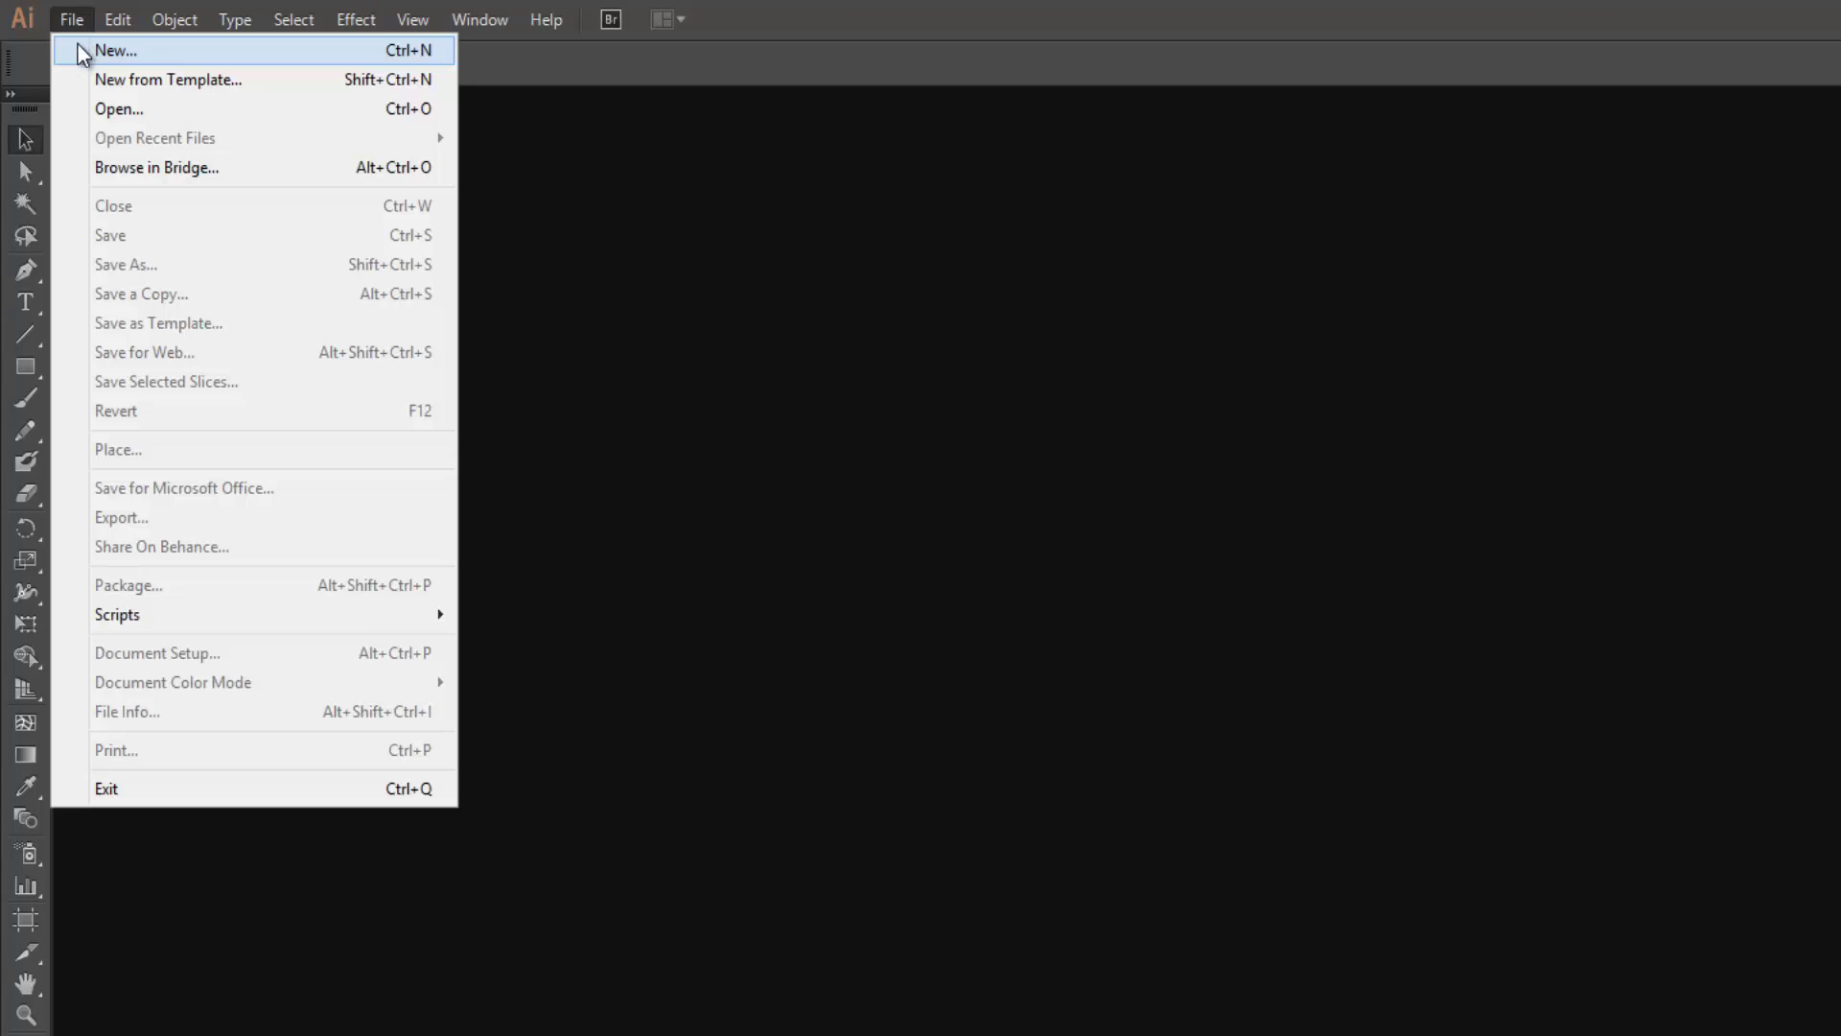
pyautogui.click(148, 55)
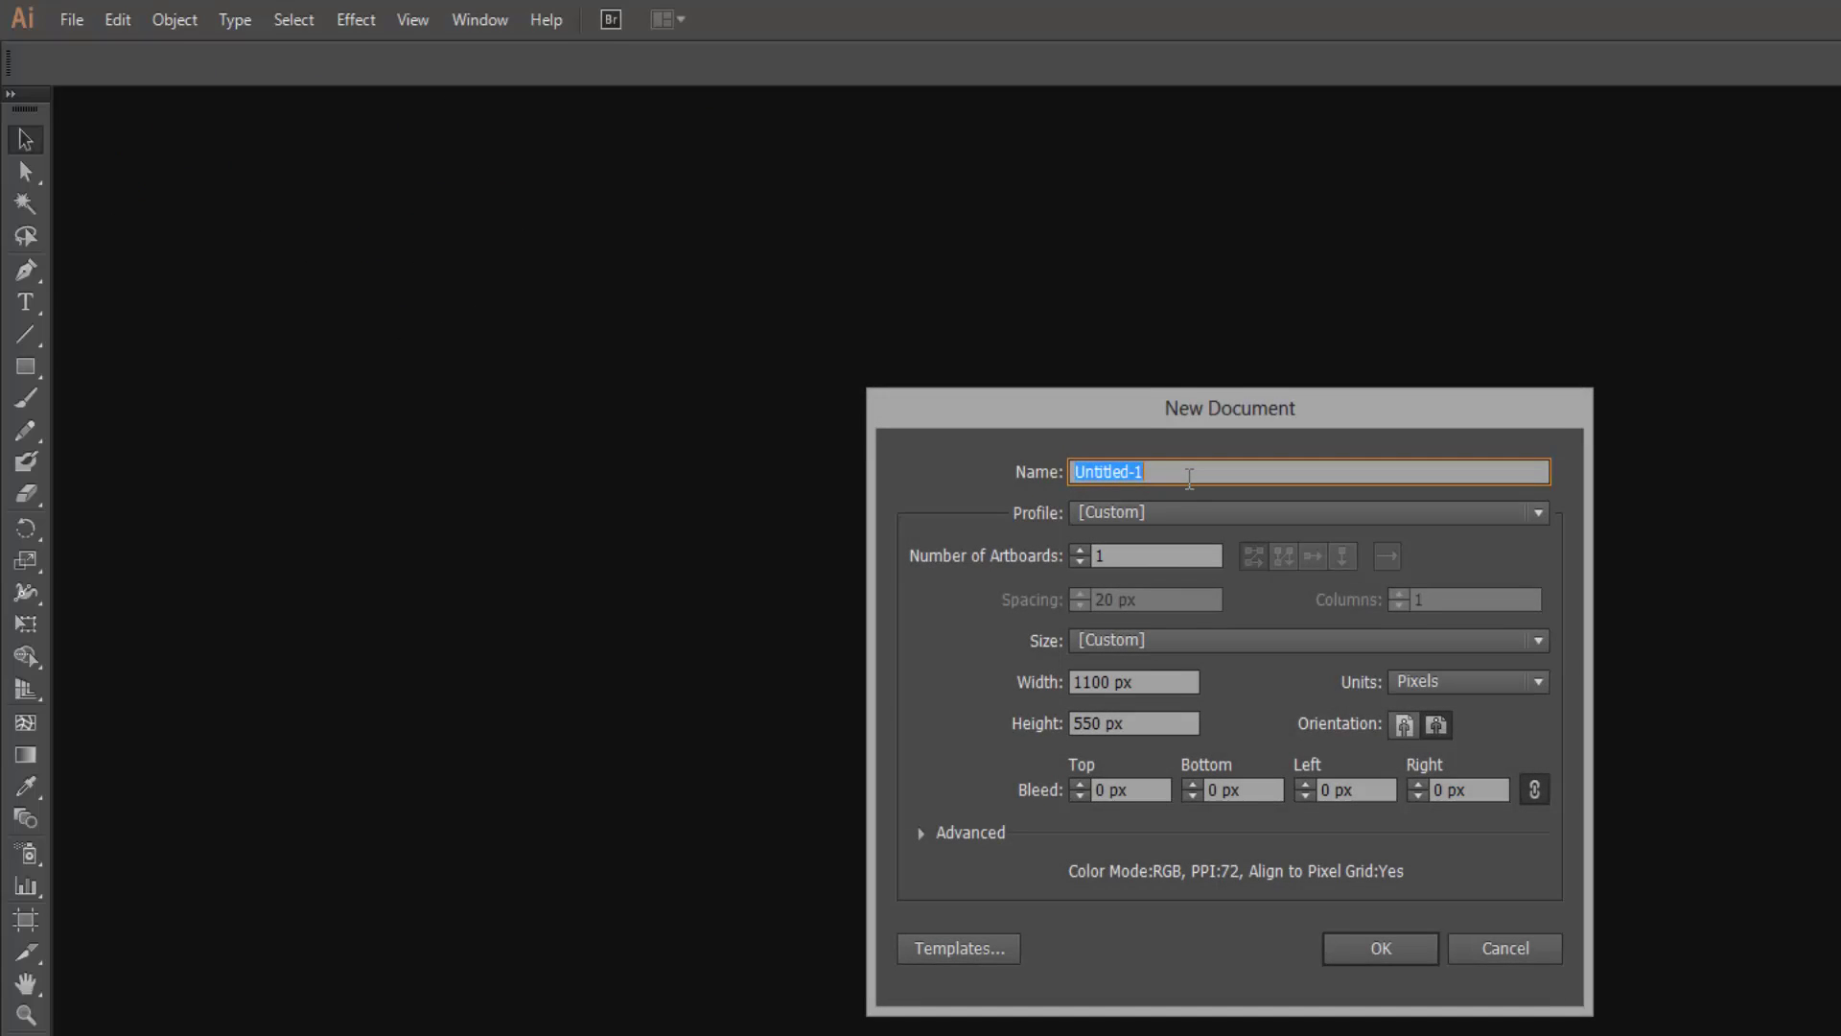
pyautogui.write('aula-1')
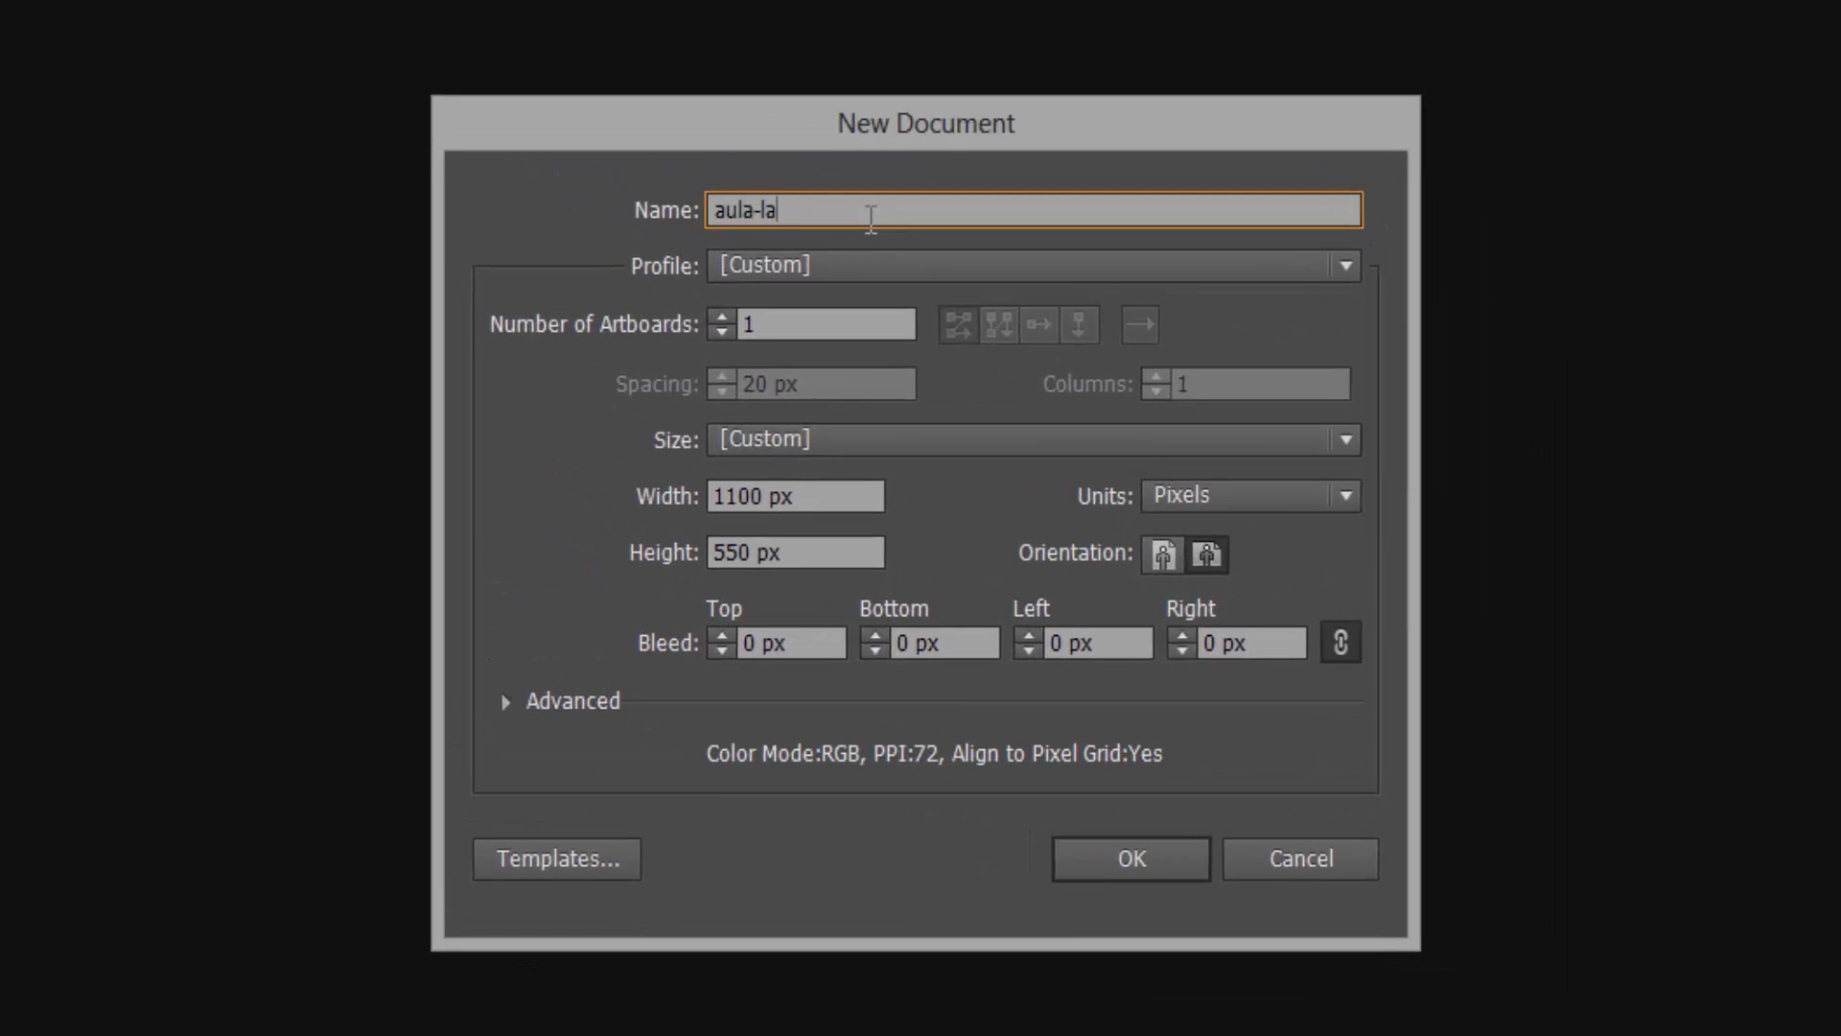
pyautogui.write('yers')
pyautogui.moveTo(765, 497); pyautogui.dragTo(668, 554)
pyautogui.write('800')
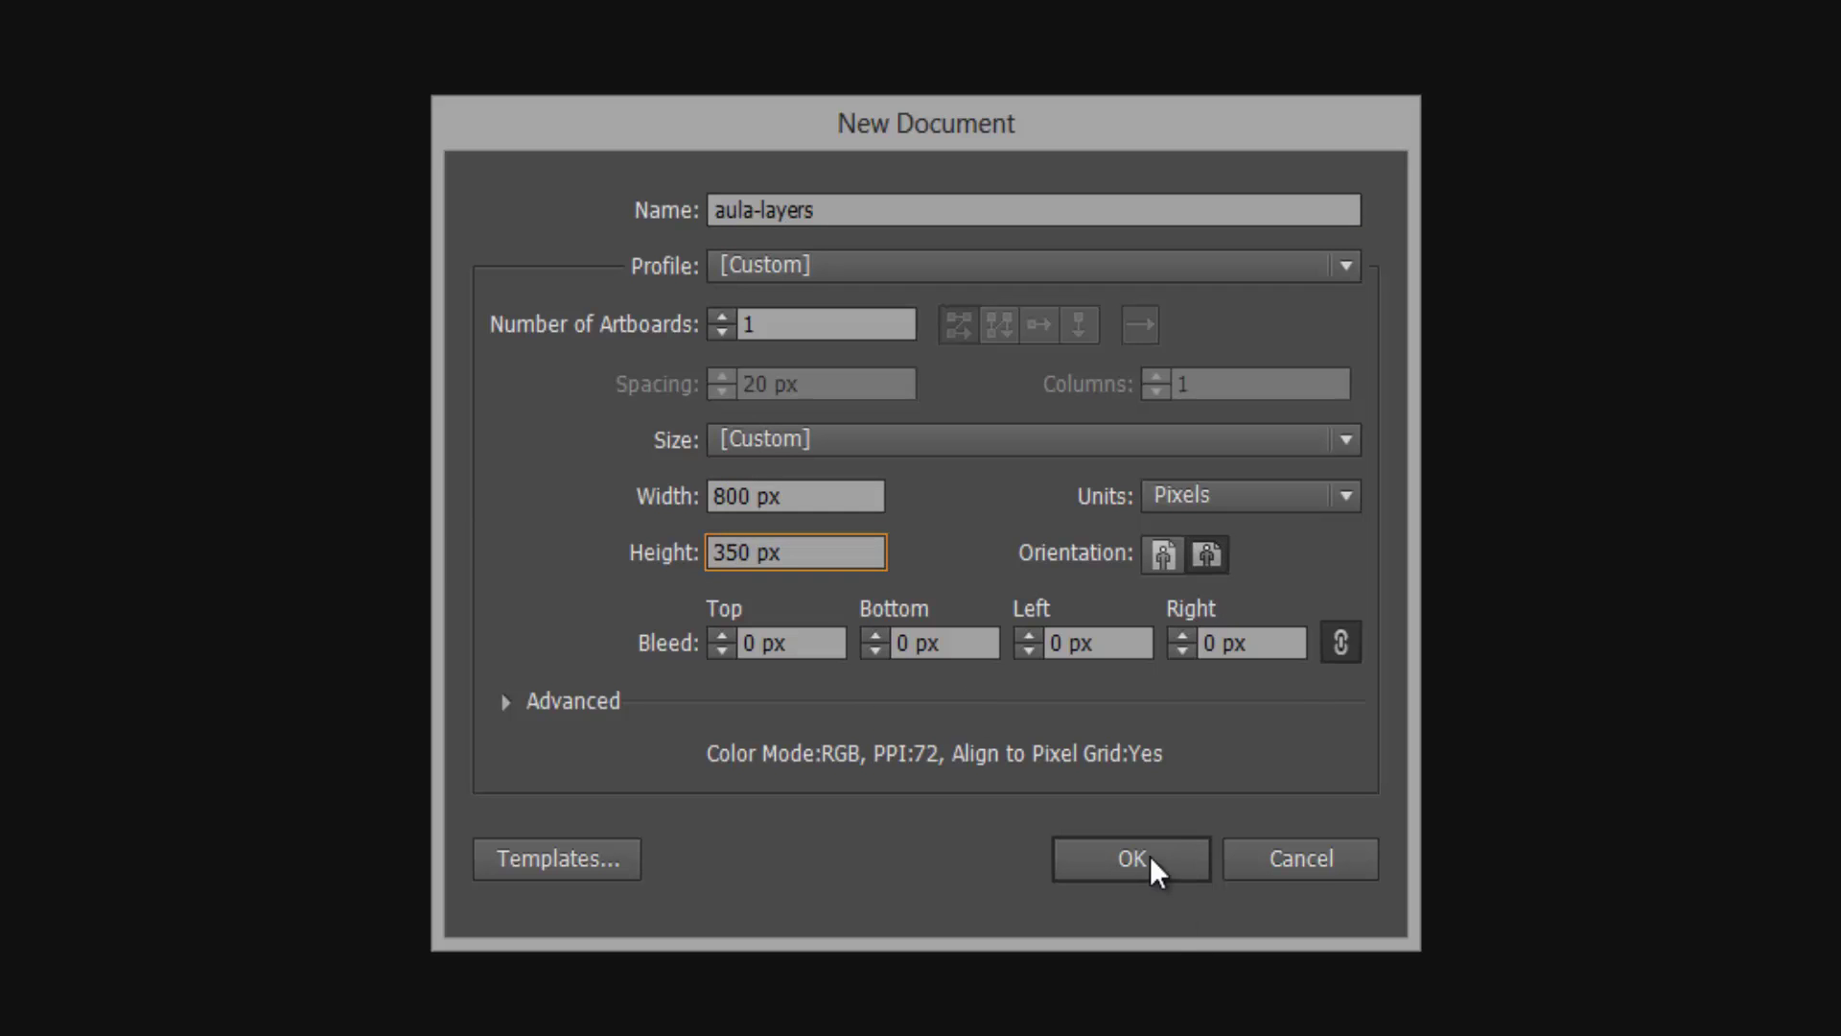
pyautogui.click(1116, 858)
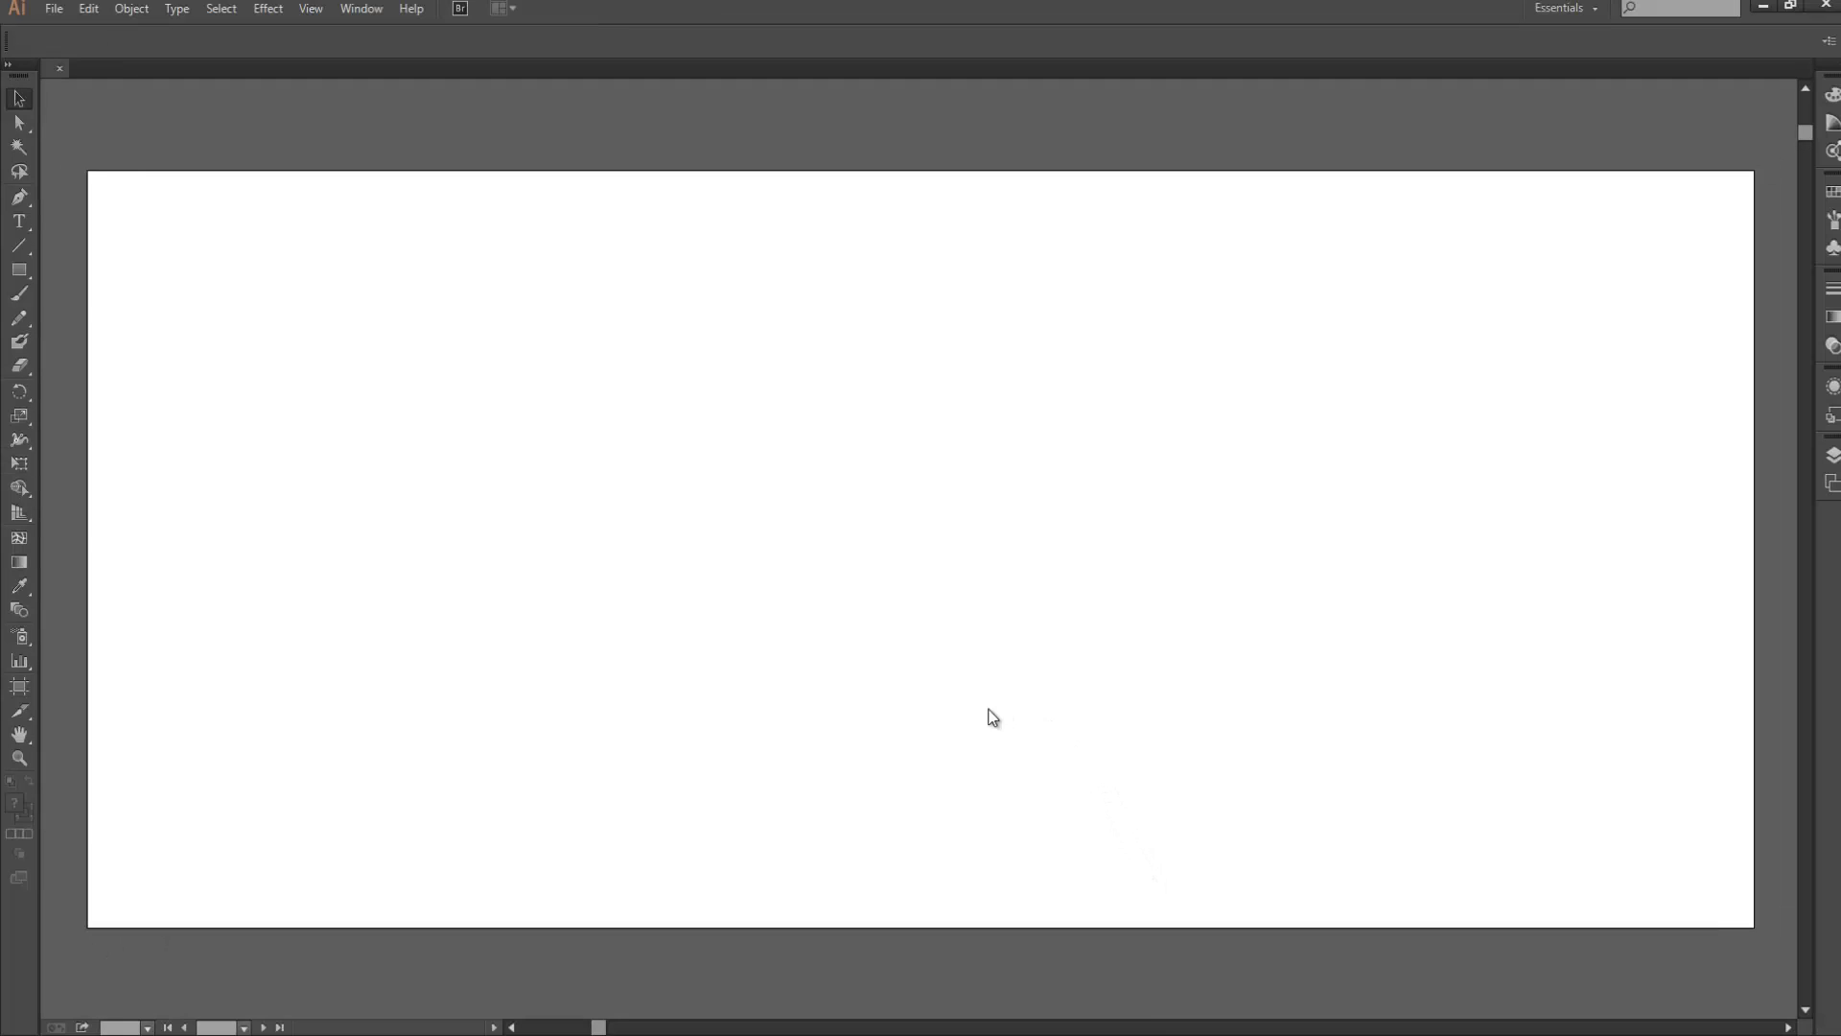
# Show the document's Layers panel and make it taller.
pyautogui.hotkey('ctrl', '-')
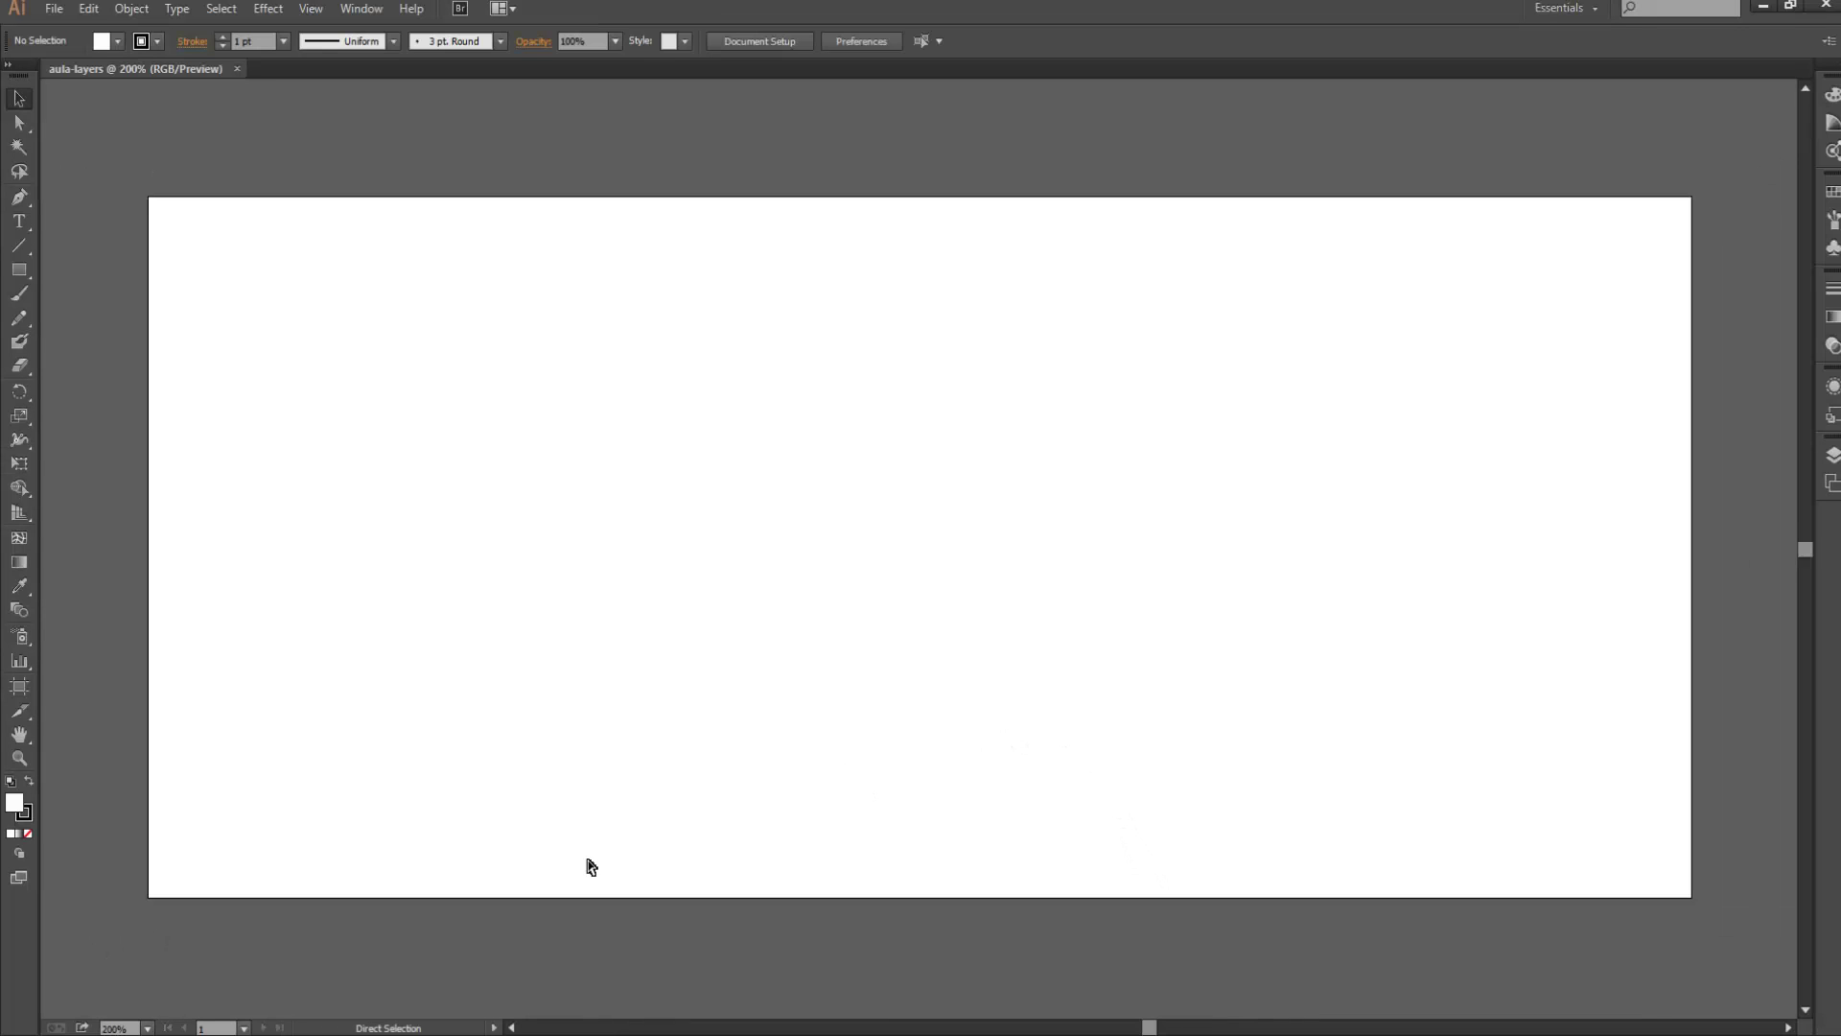
pyautogui.hotkey('ctrl', '-')
pyautogui.hotkey('ctrl', '-')
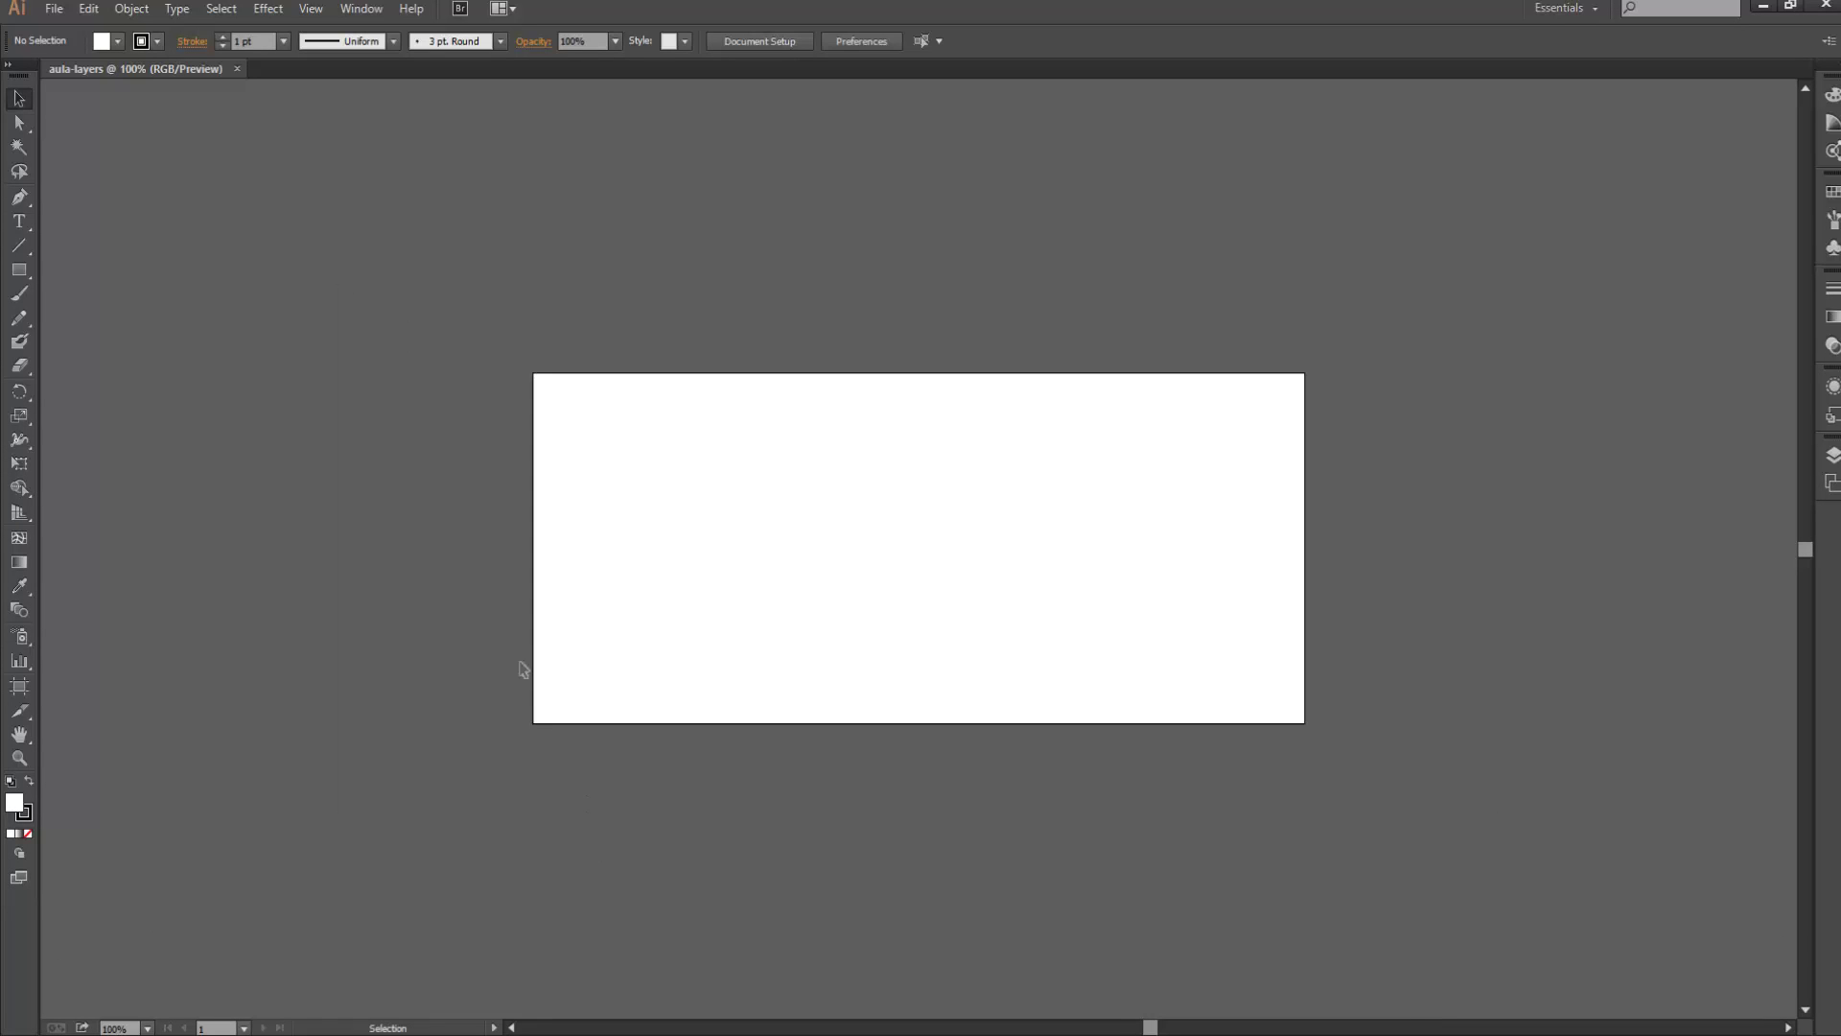
pyautogui.moveTo(495, 290); pyautogui.dragTo(1383, 899)
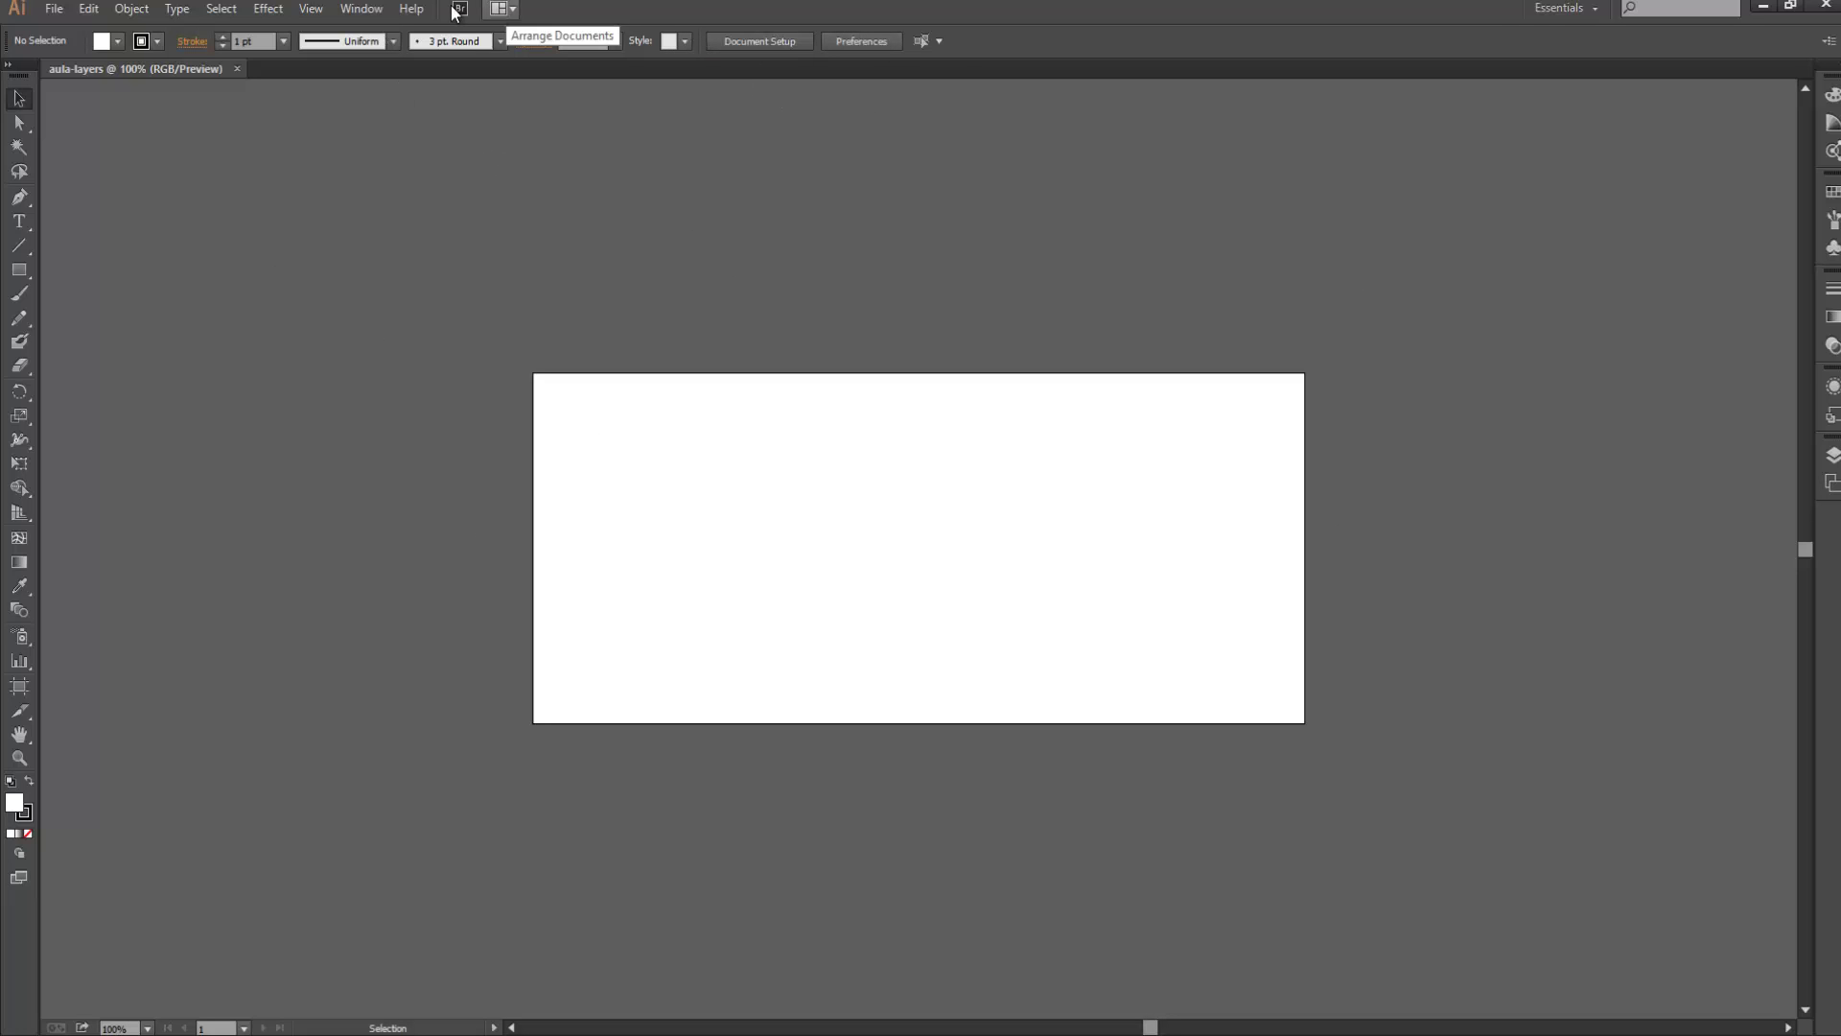
pyautogui.click(370, 6)
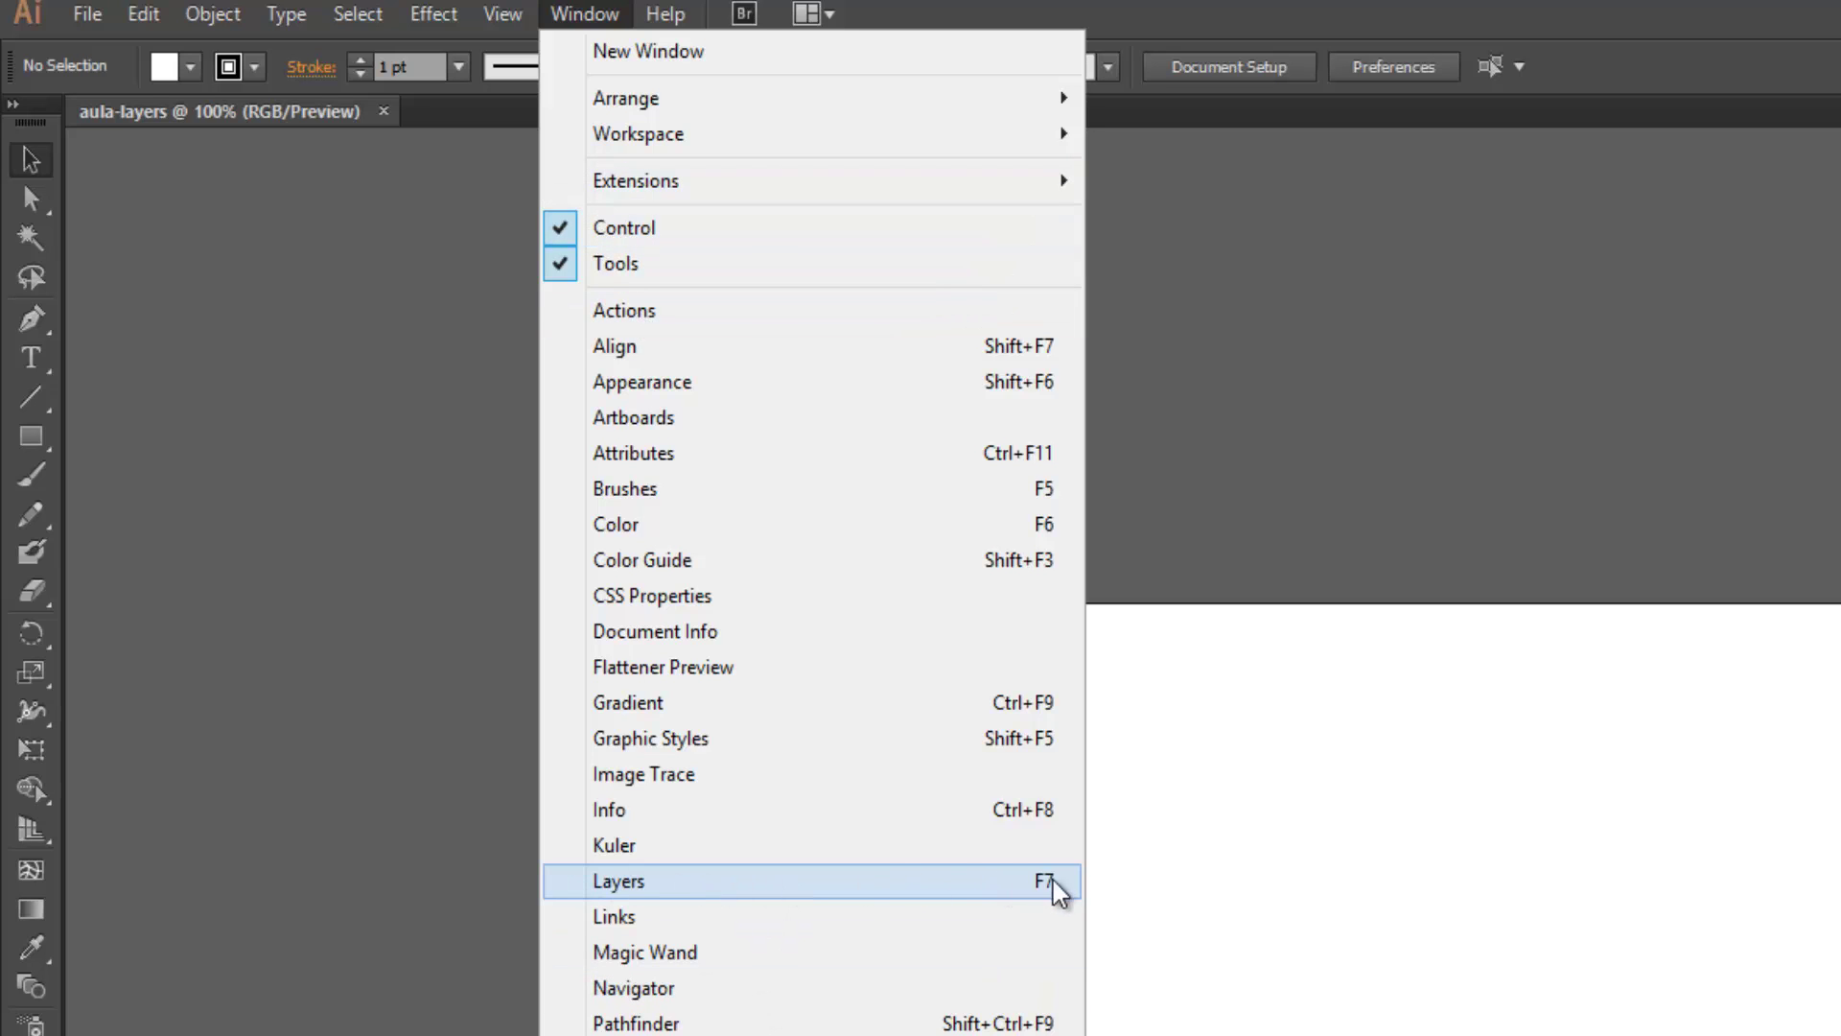
pyautogui.click(861, 880)
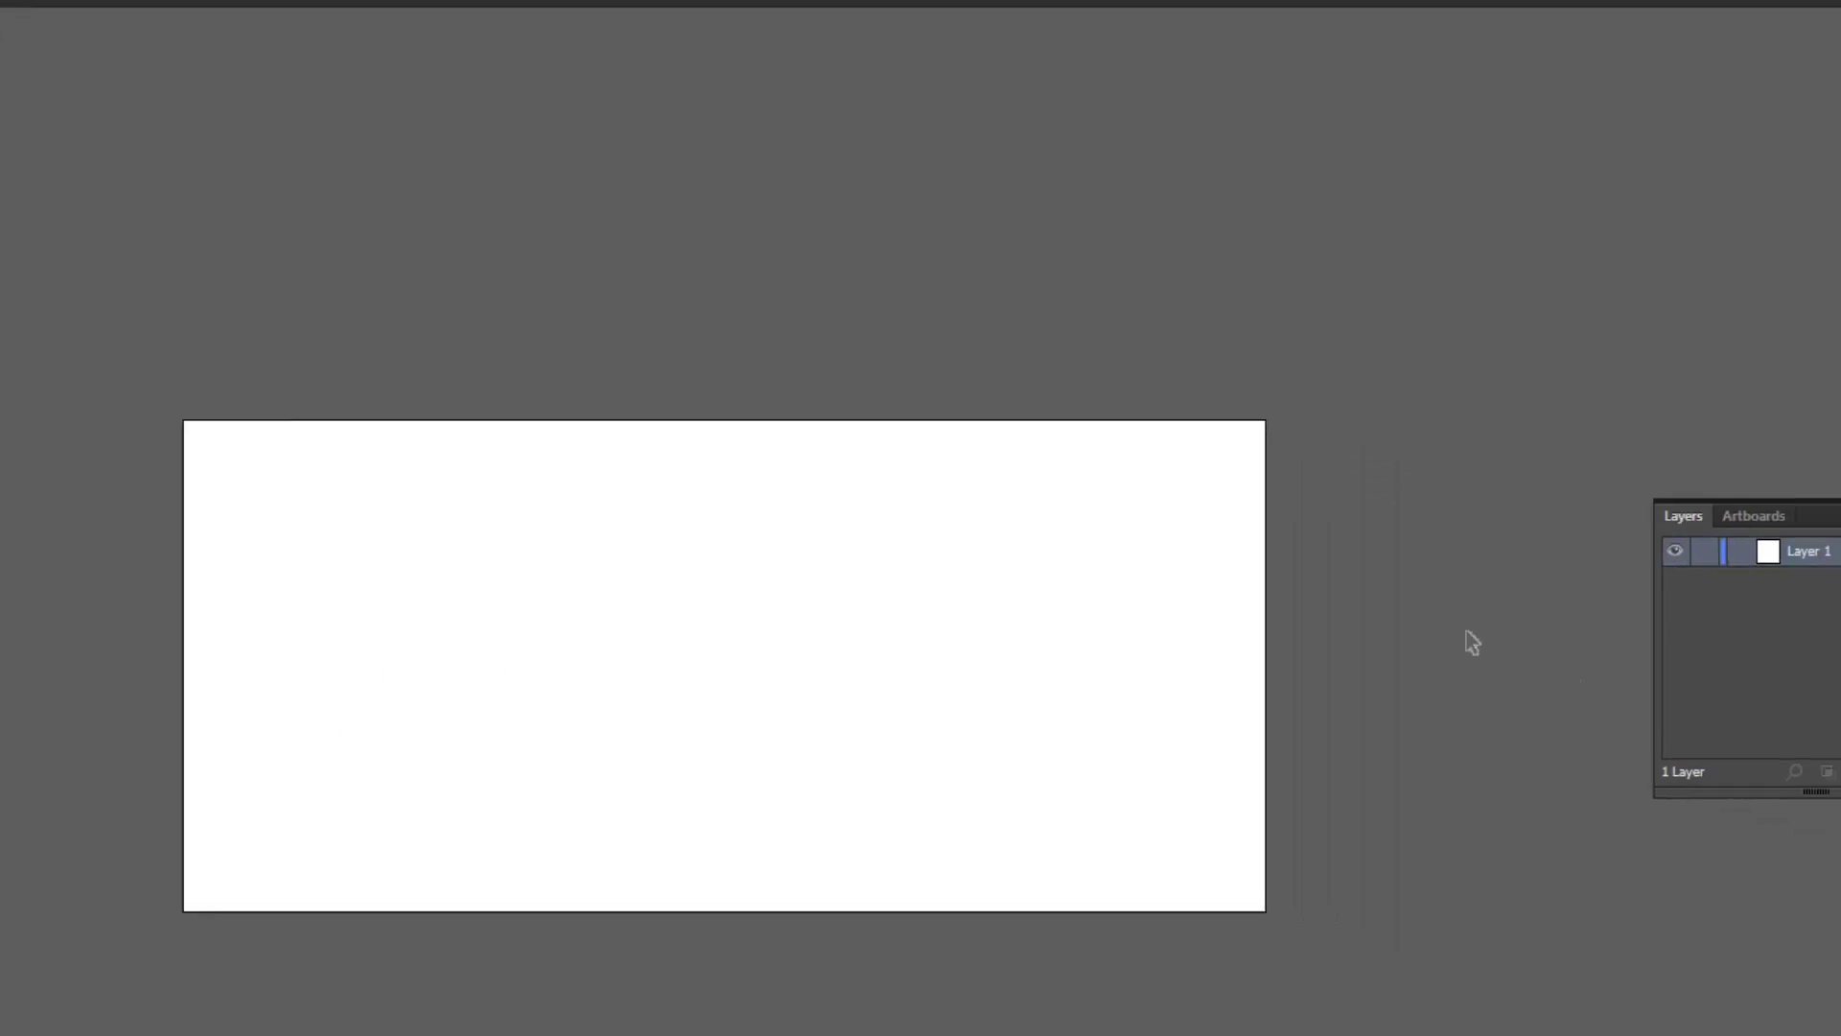
pyautogui.moveTo(1631, 746); pyautogui.dragTo(1622, 912)
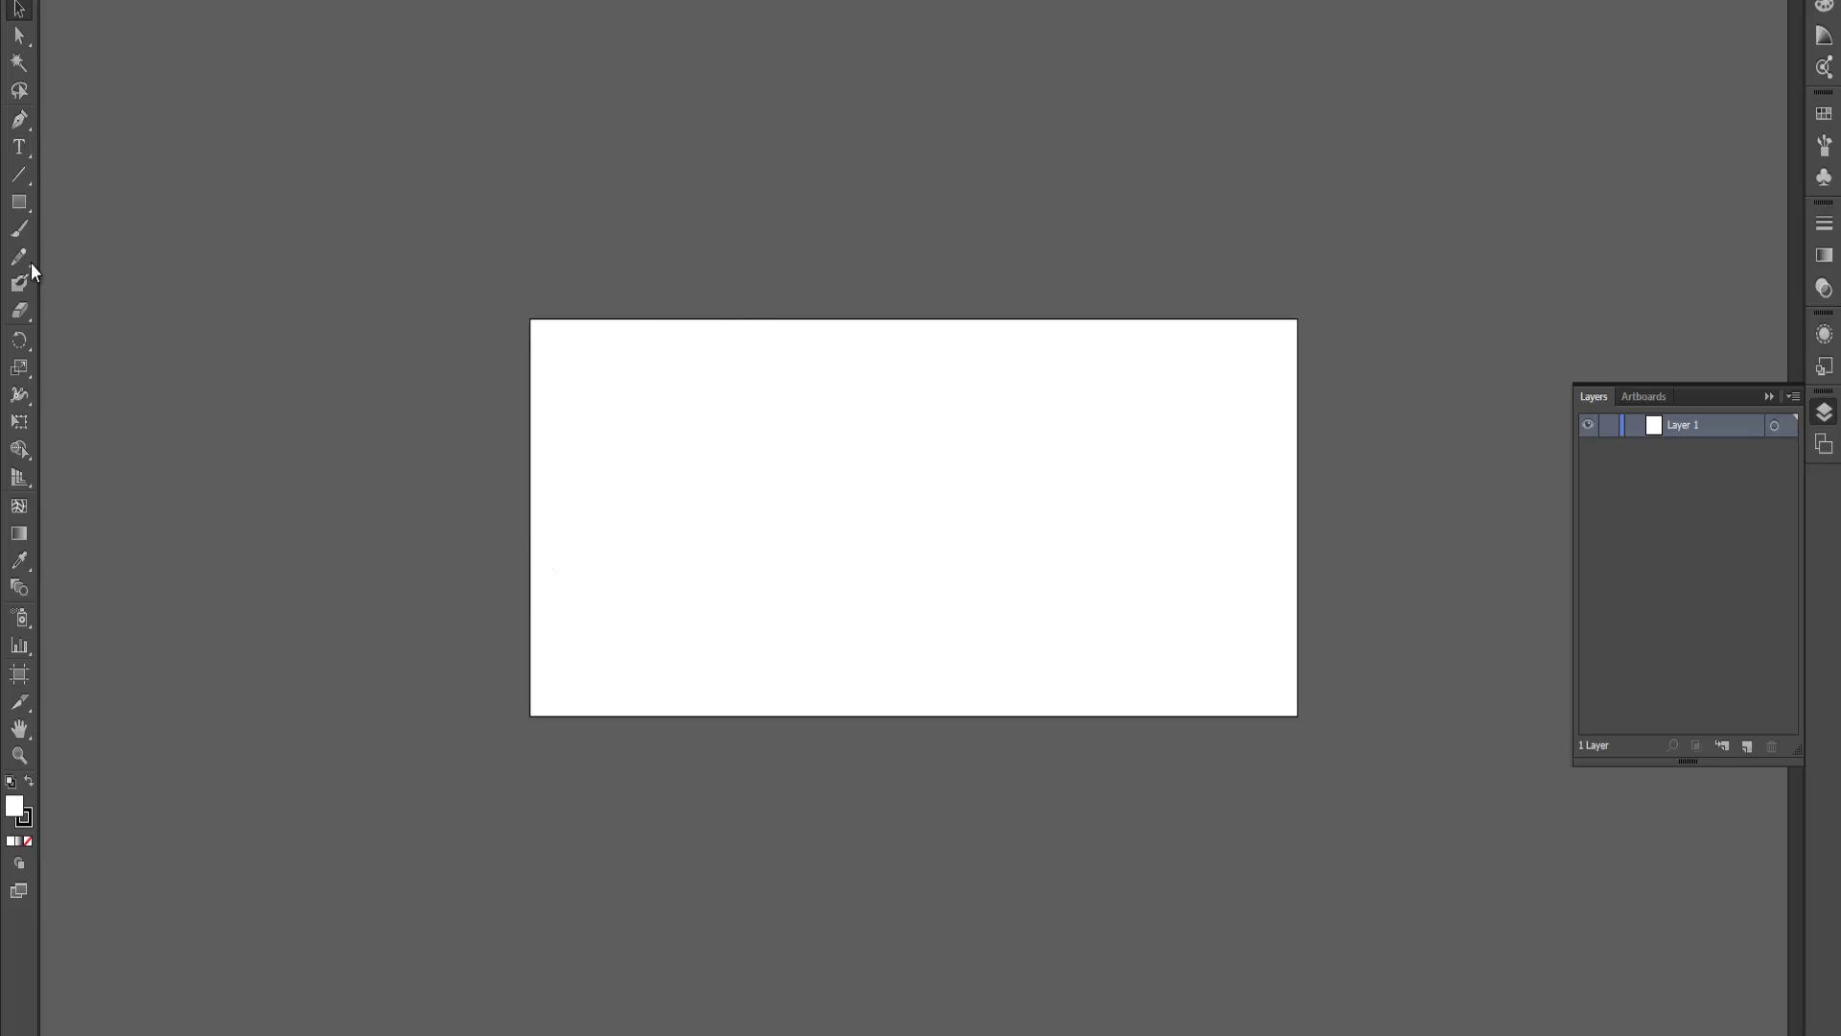
# Draw a rectangle about 228 by 119 px on the left half of the artboard and fill it with orange.
pyautogui.click(26, 211)
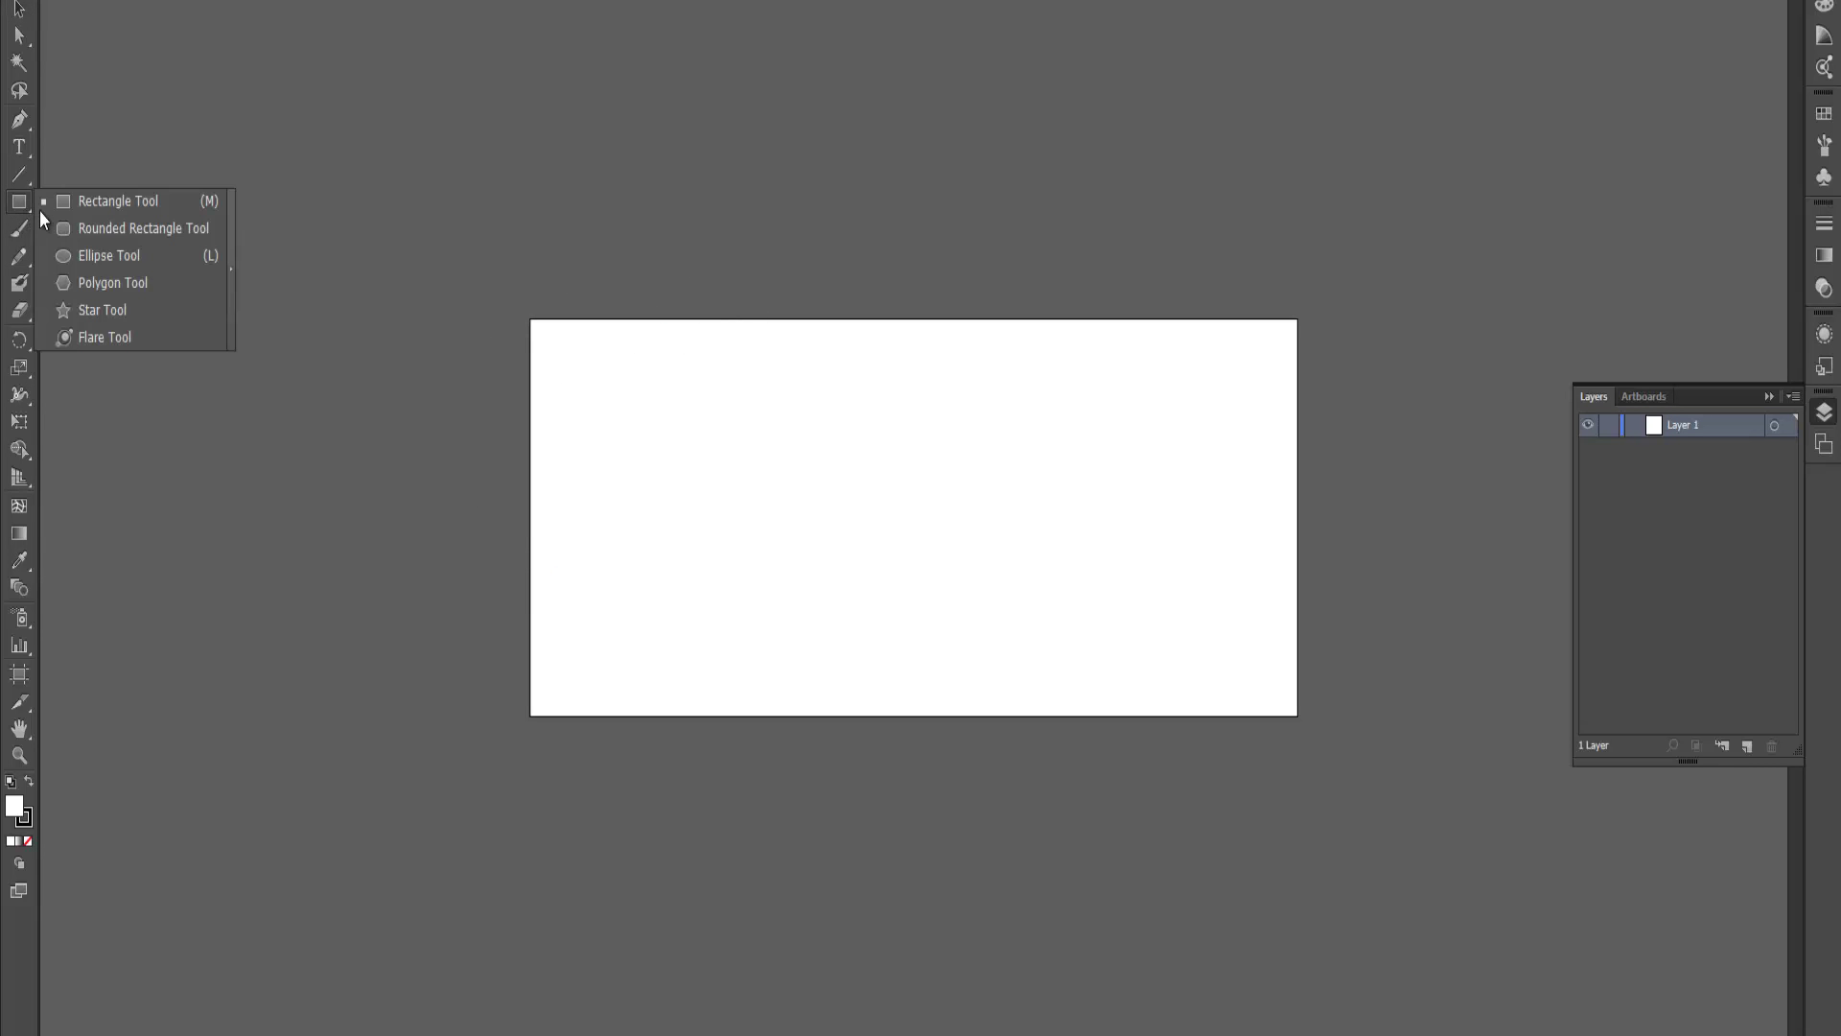
pyautogui.click(106, 202)
pyautogui.moveTo(638, 419); pyautogui.dragTo(857, 554)
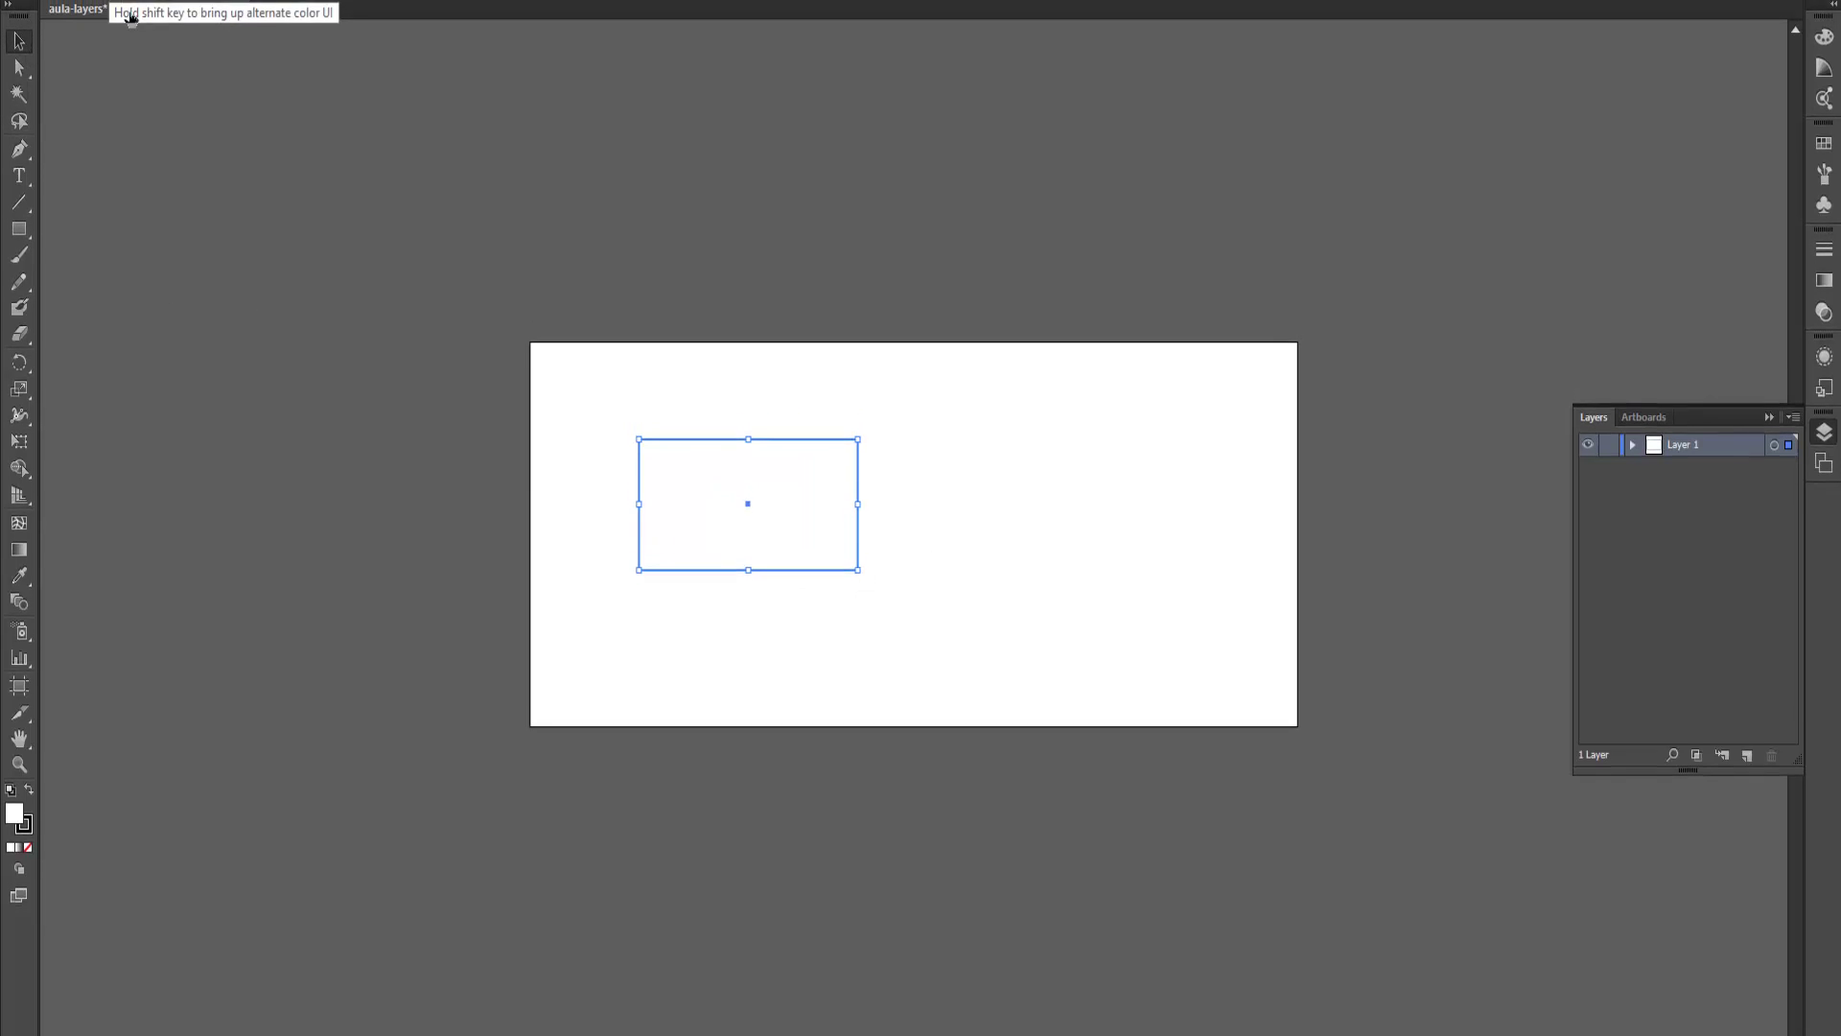
pyautogui.click(116, 30)
pyautogui.click(174, 69)
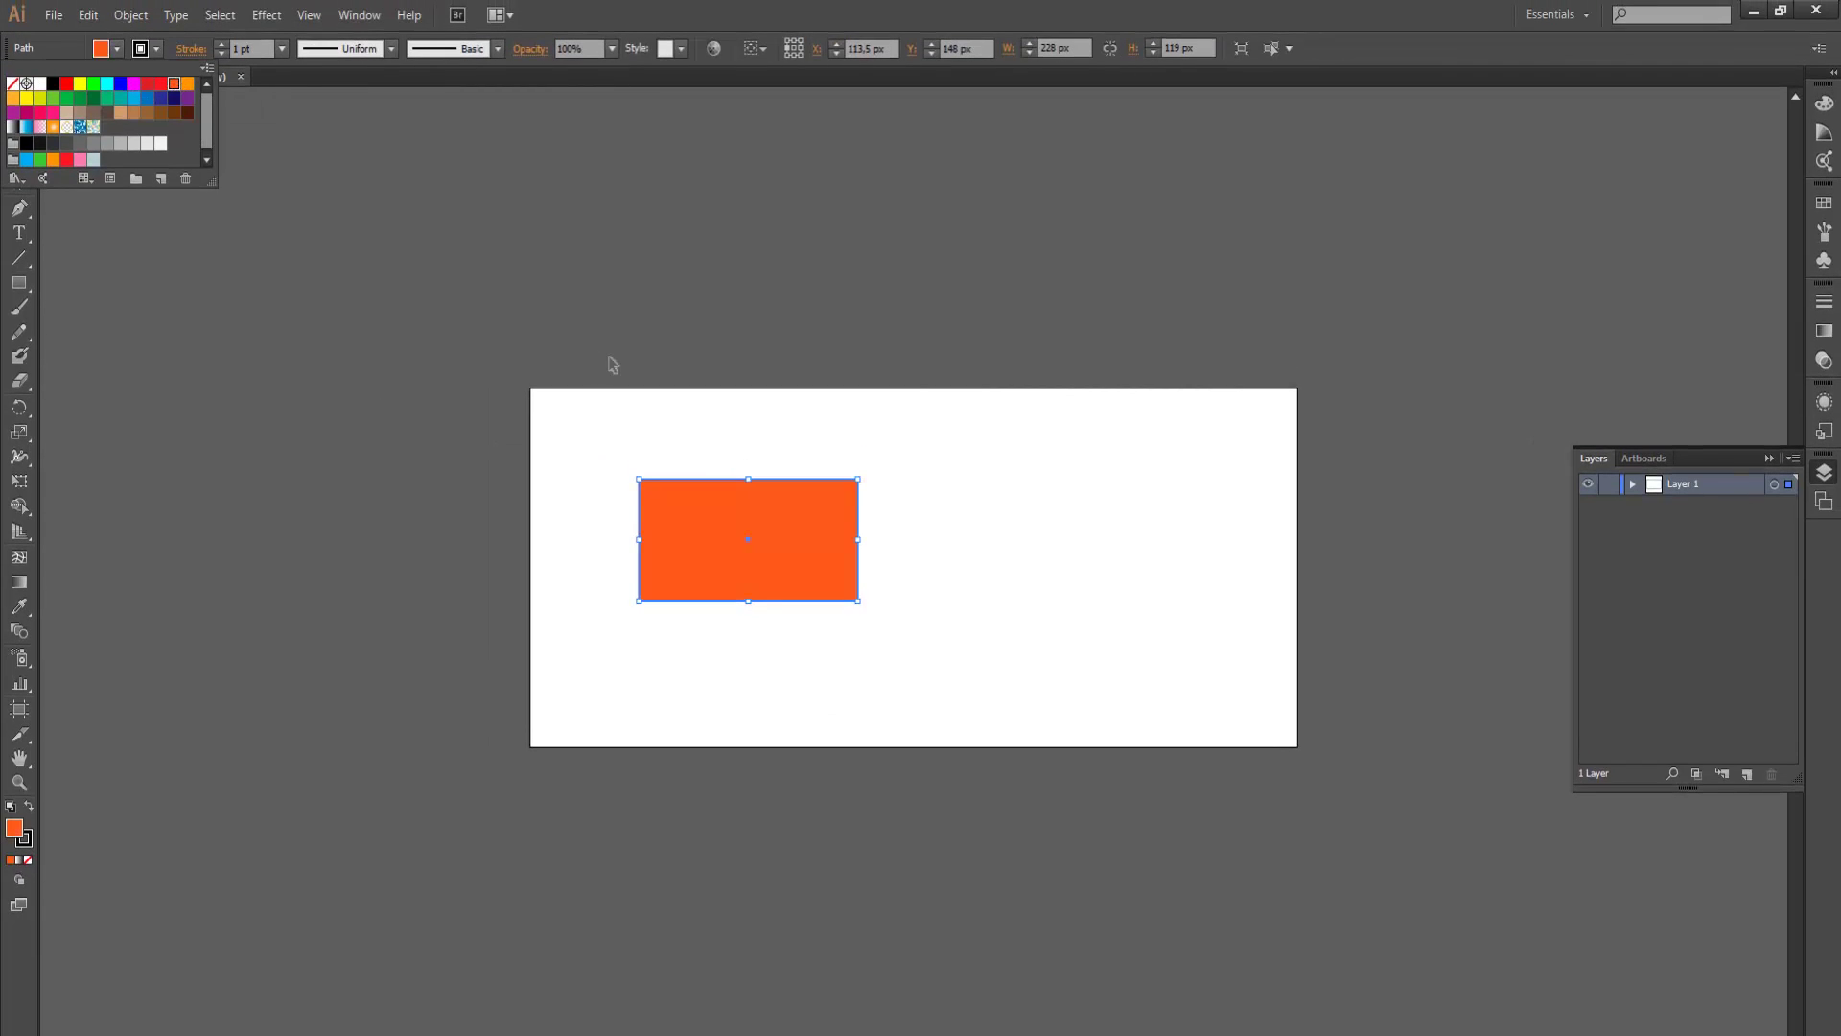
pyautogui.click(613, 365)
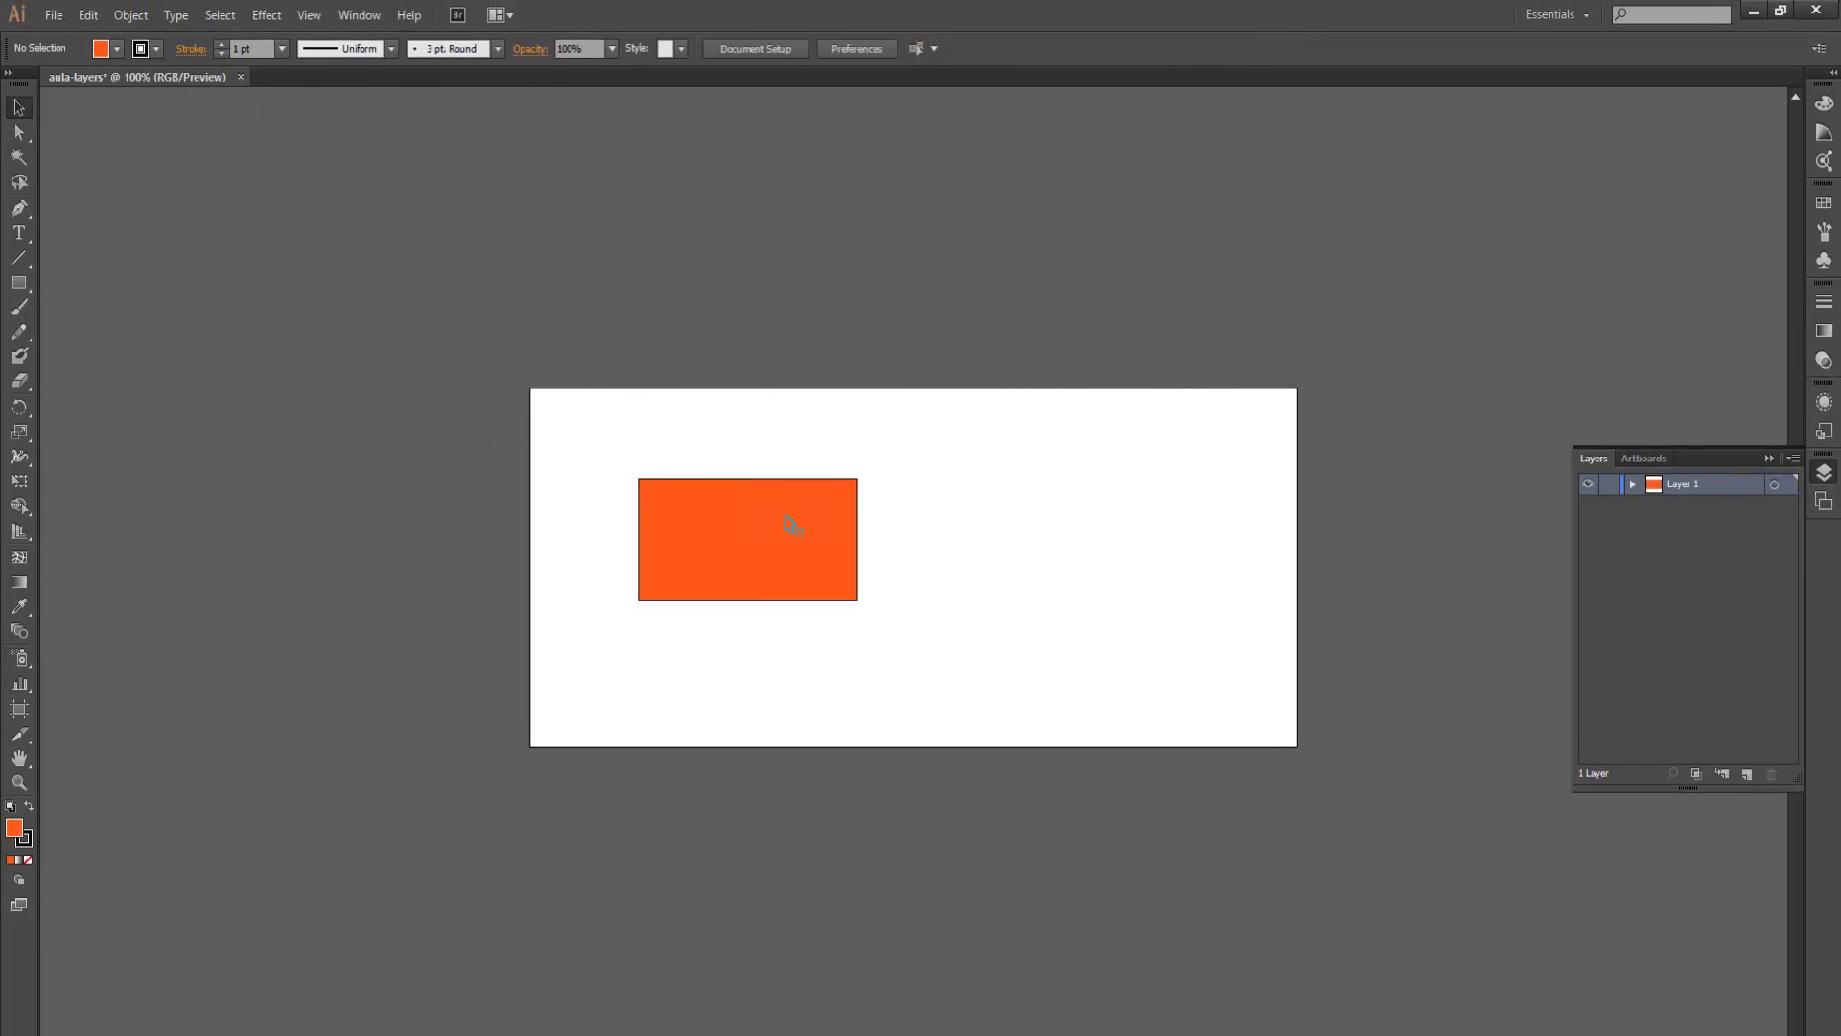
# Move the orange rectangle slightly up and left on the artboard and remove its stroke.
pyautogui.moveTo(793, 526); pyautogui.dragTo(753, 517)
pyautogui.click(867, 554)
pyautogui.click(801, 533)
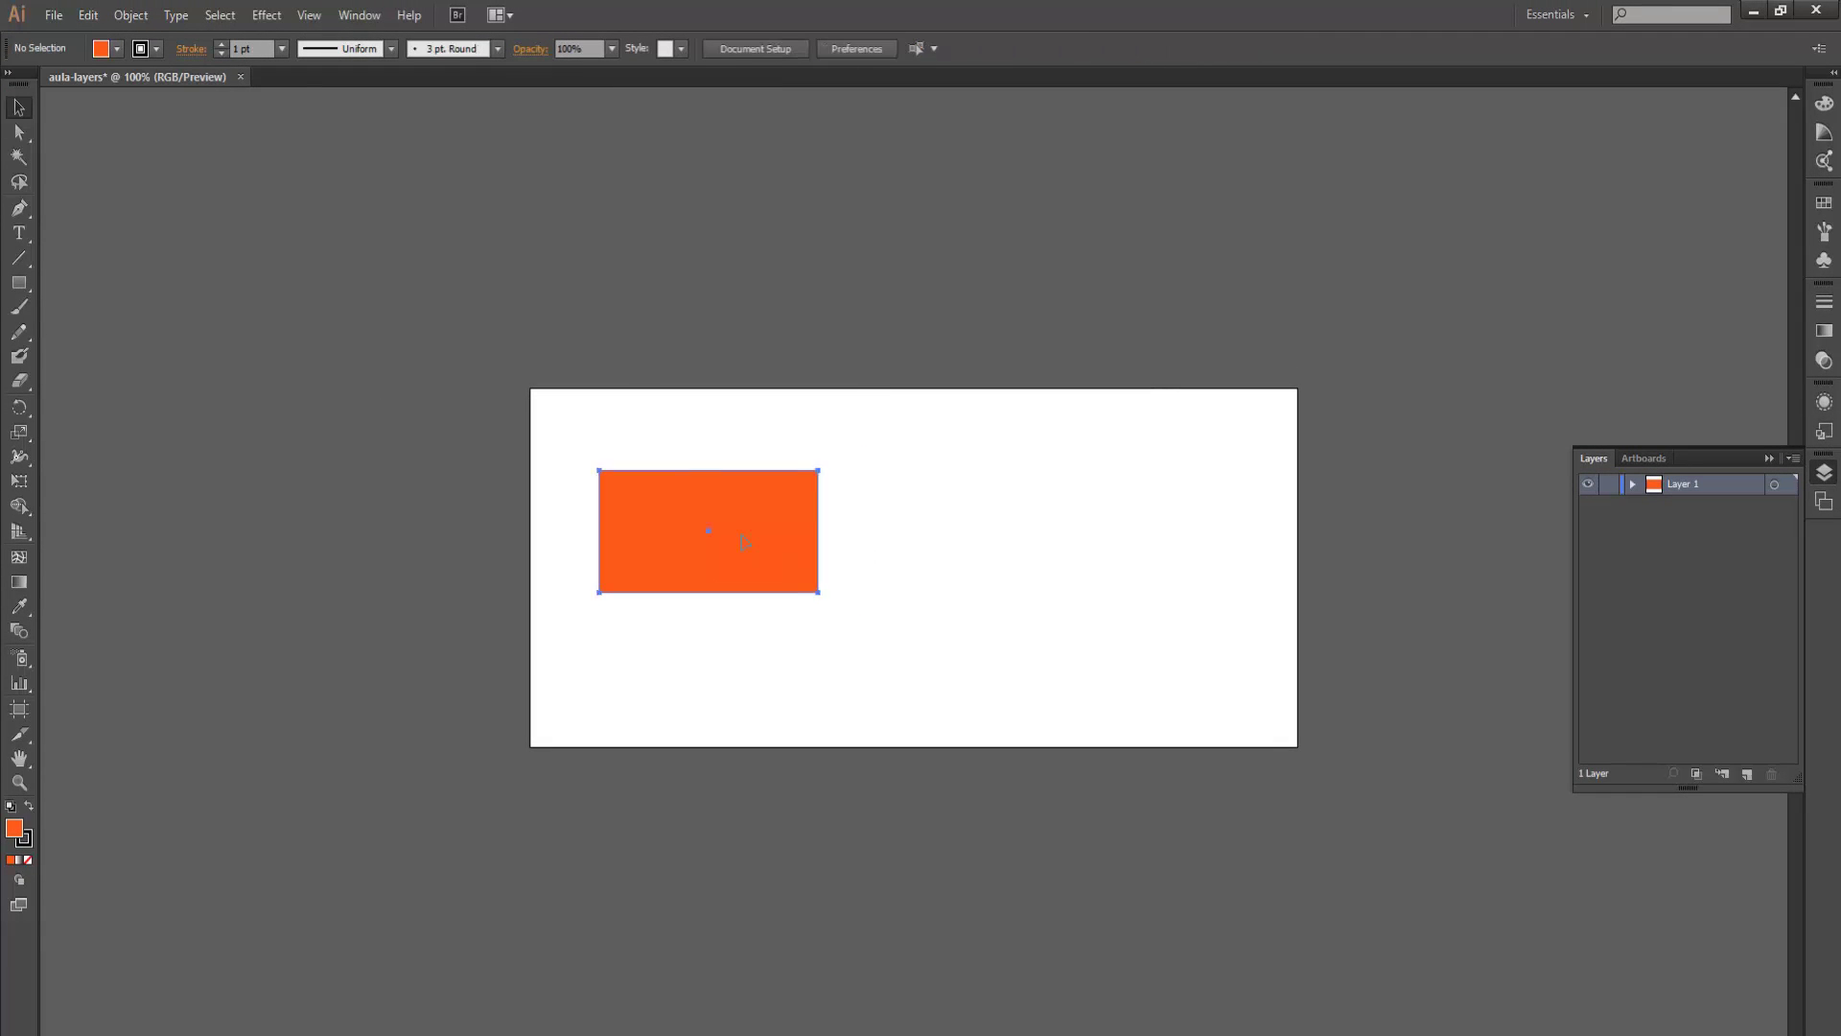
pyautogui.click(282, 48)
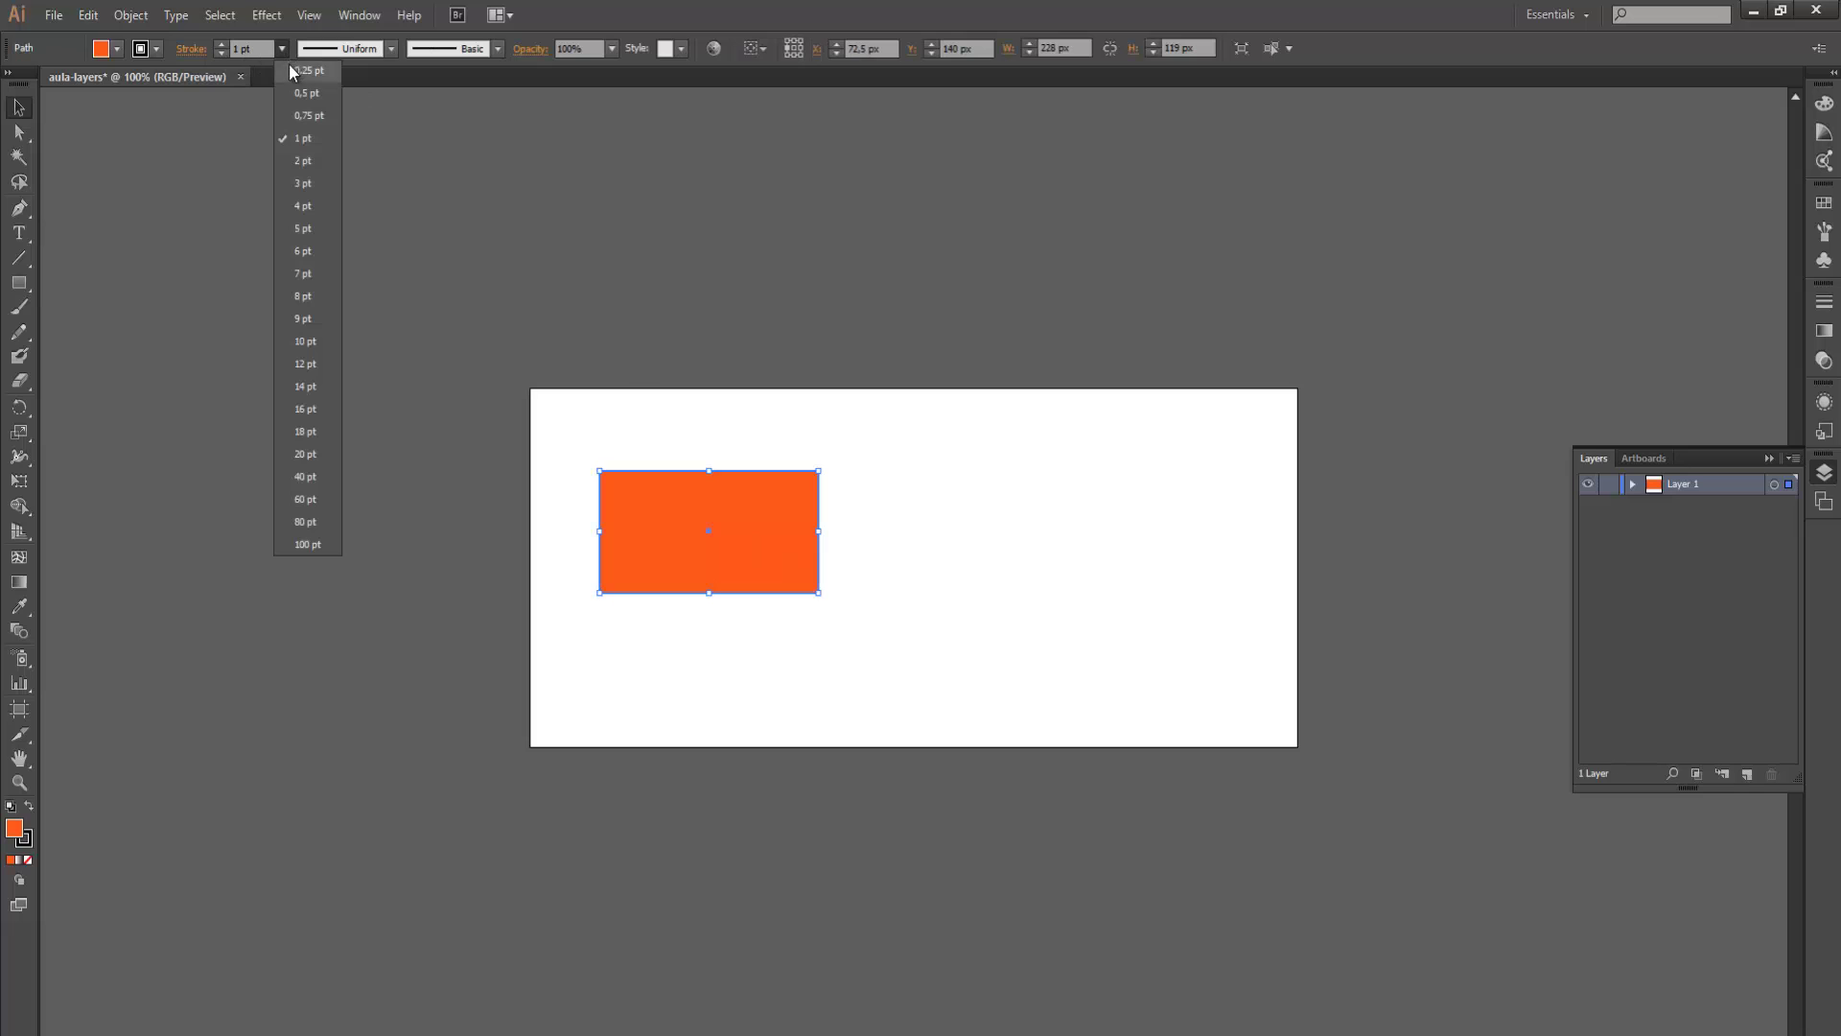
pyautogui.click(182, 59)
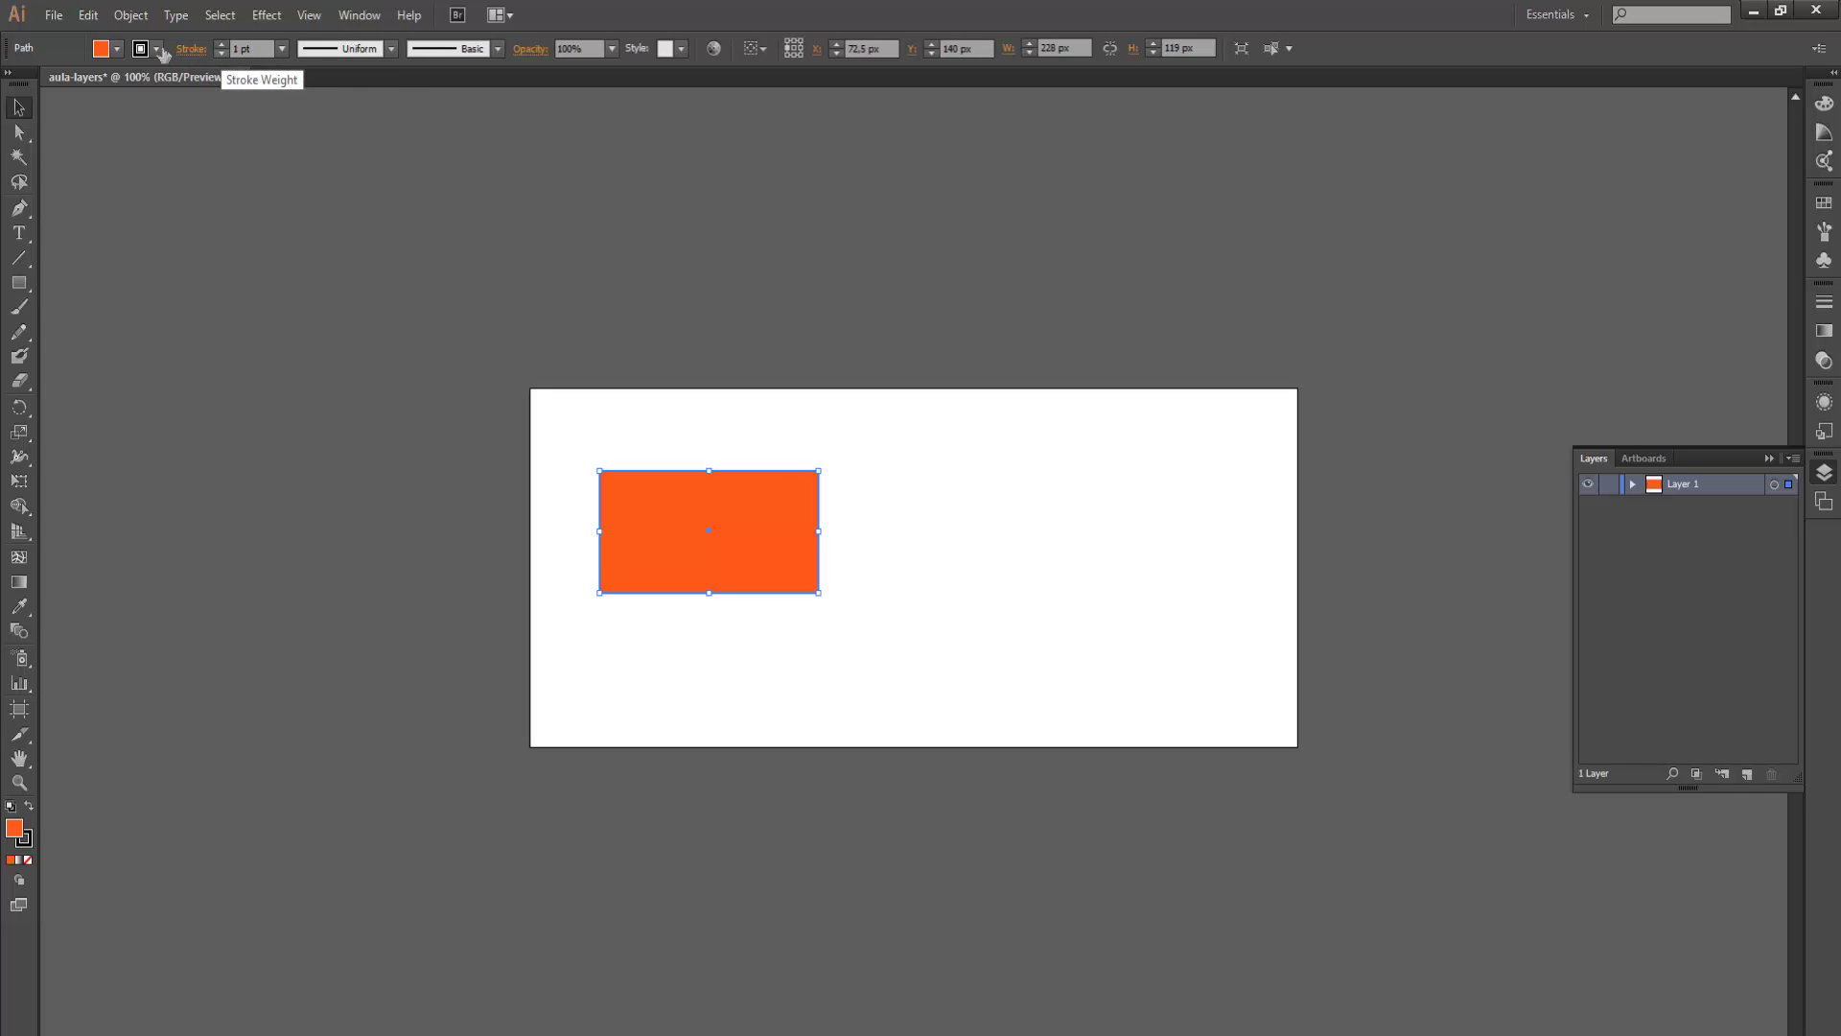
pyautogui.click(156, 48)
pyautogui.click(12, 84)
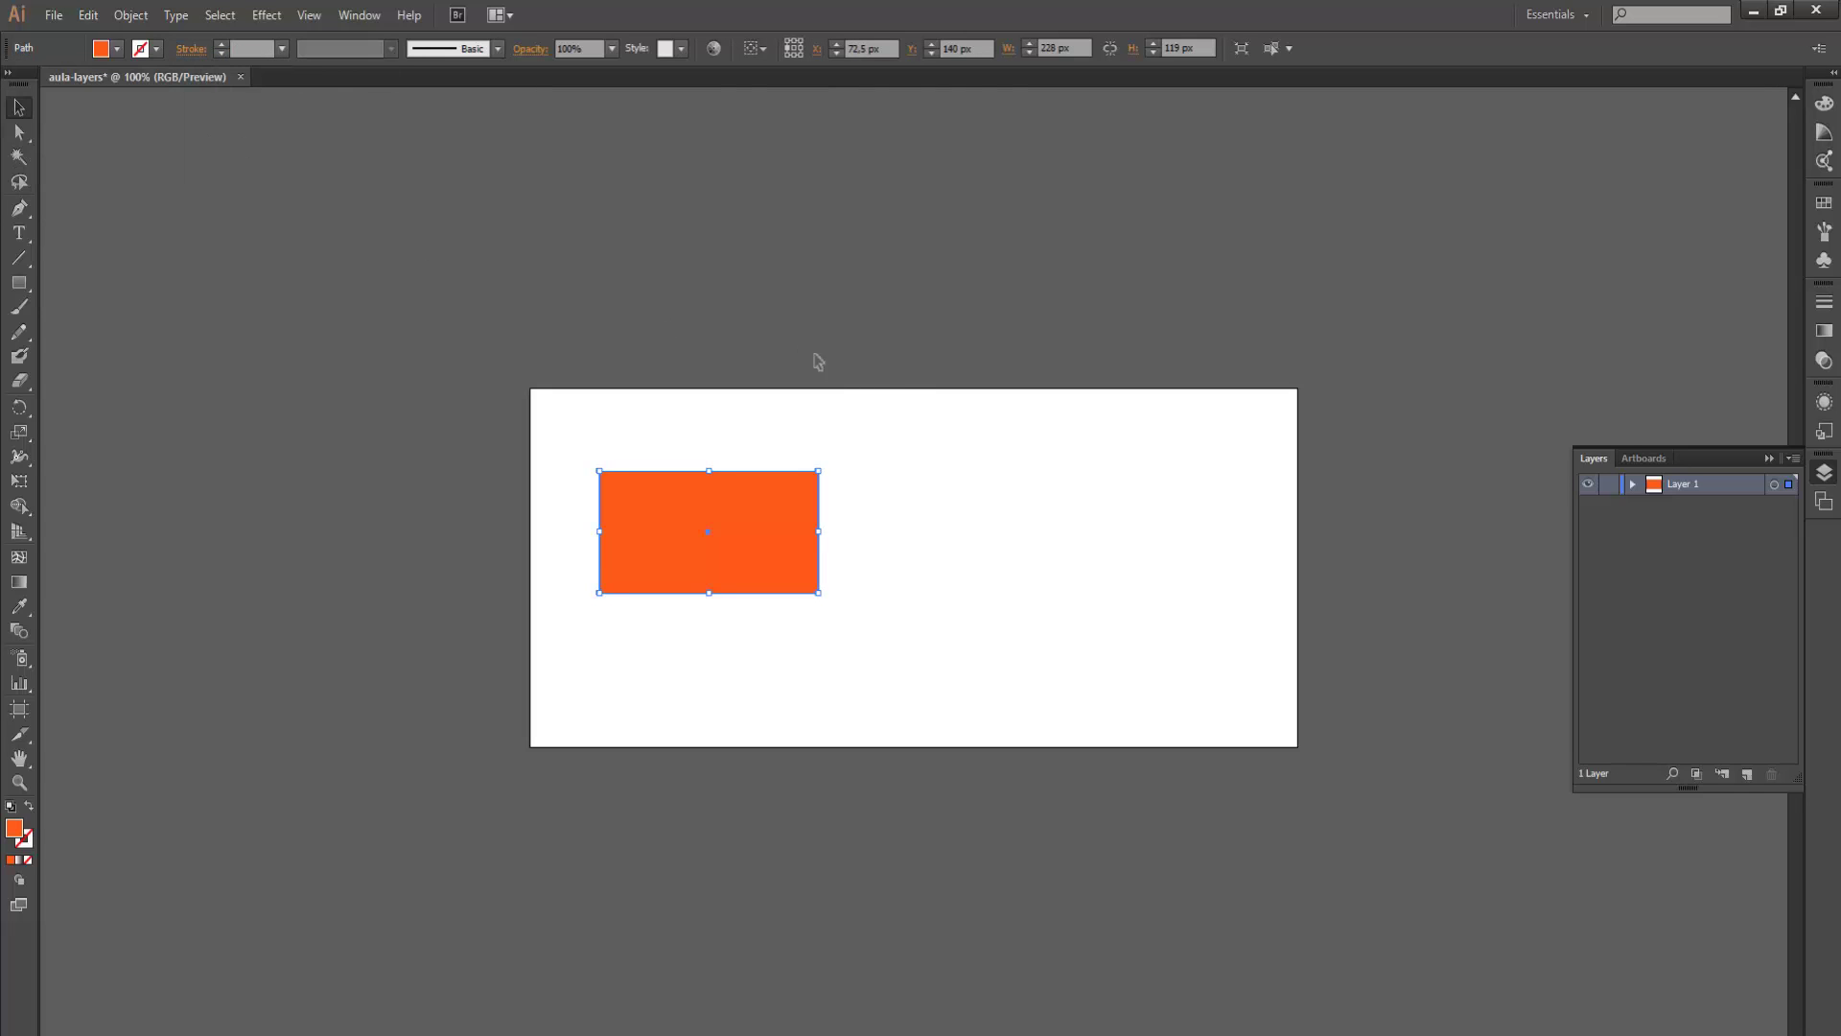
# Duplicate the orange rectangle and place the copy to its right, level with the original.
pyautogui.hotkey('ctrl', 'c')
pyautogui.hotkey('ctrl', 'v')
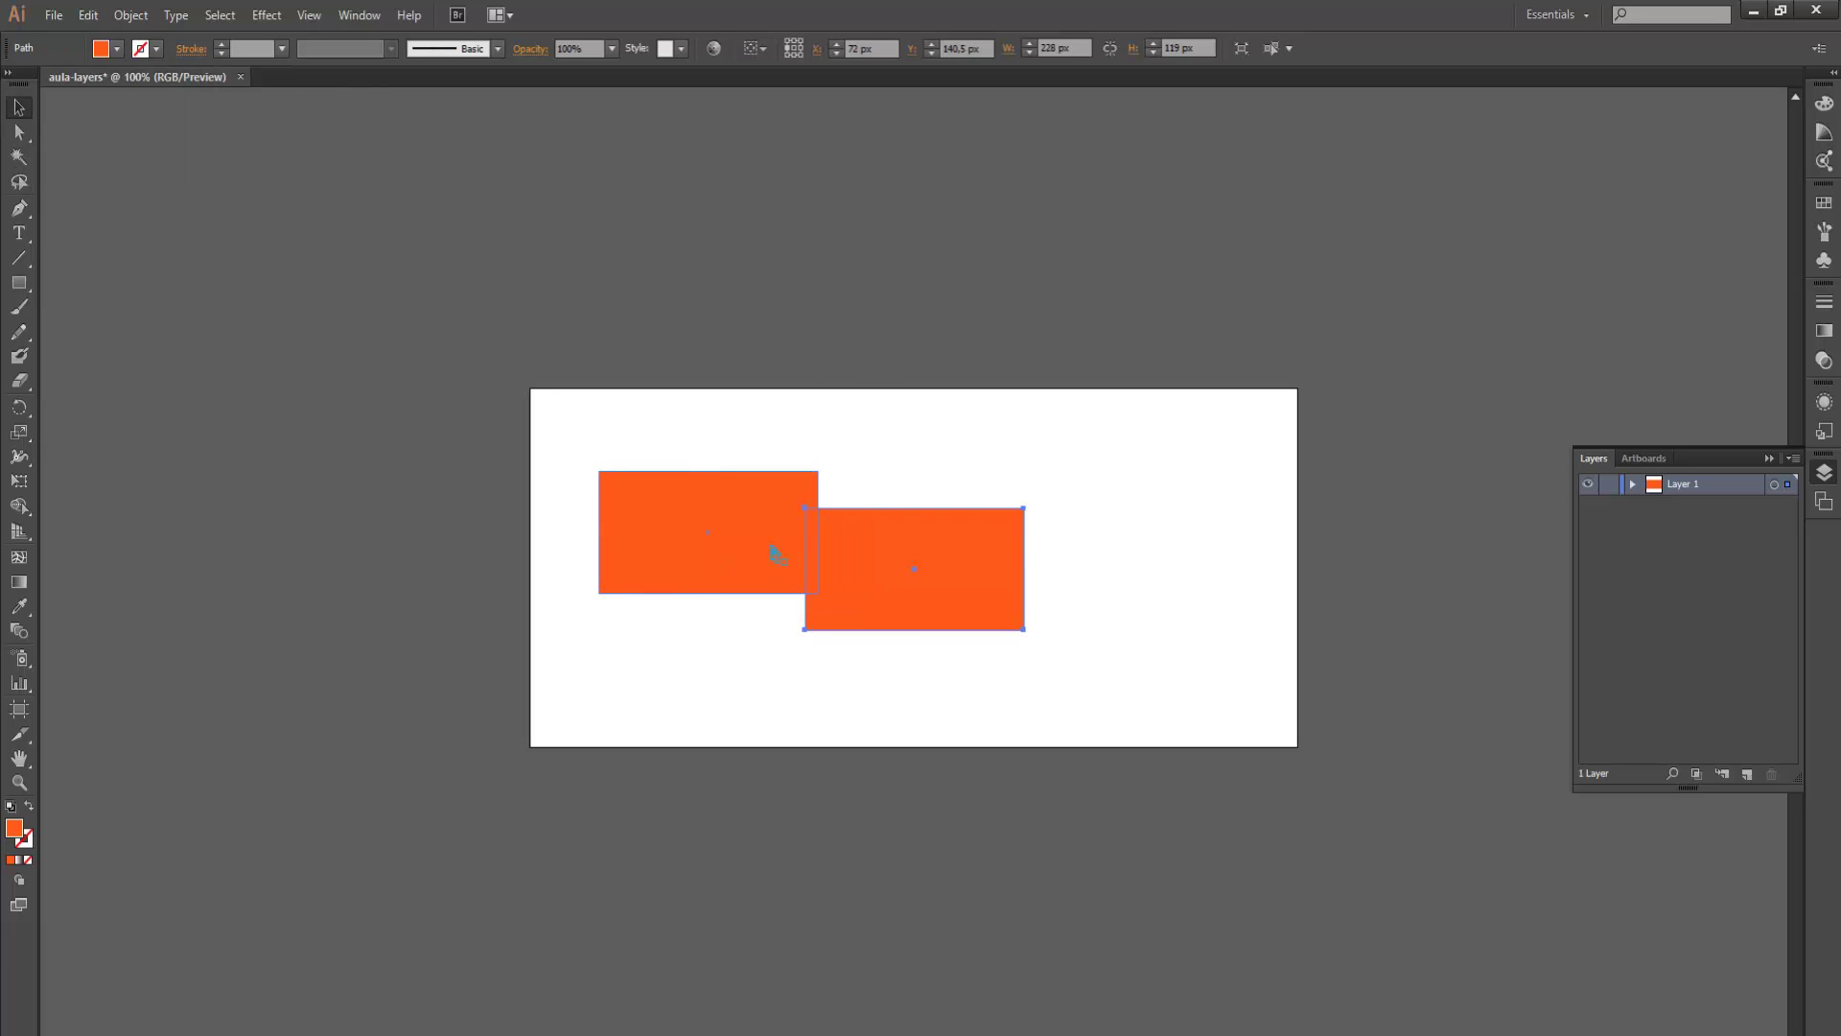
pyautogui.moveTo(958, 569); pyautogui.dragTo(1010, 535)
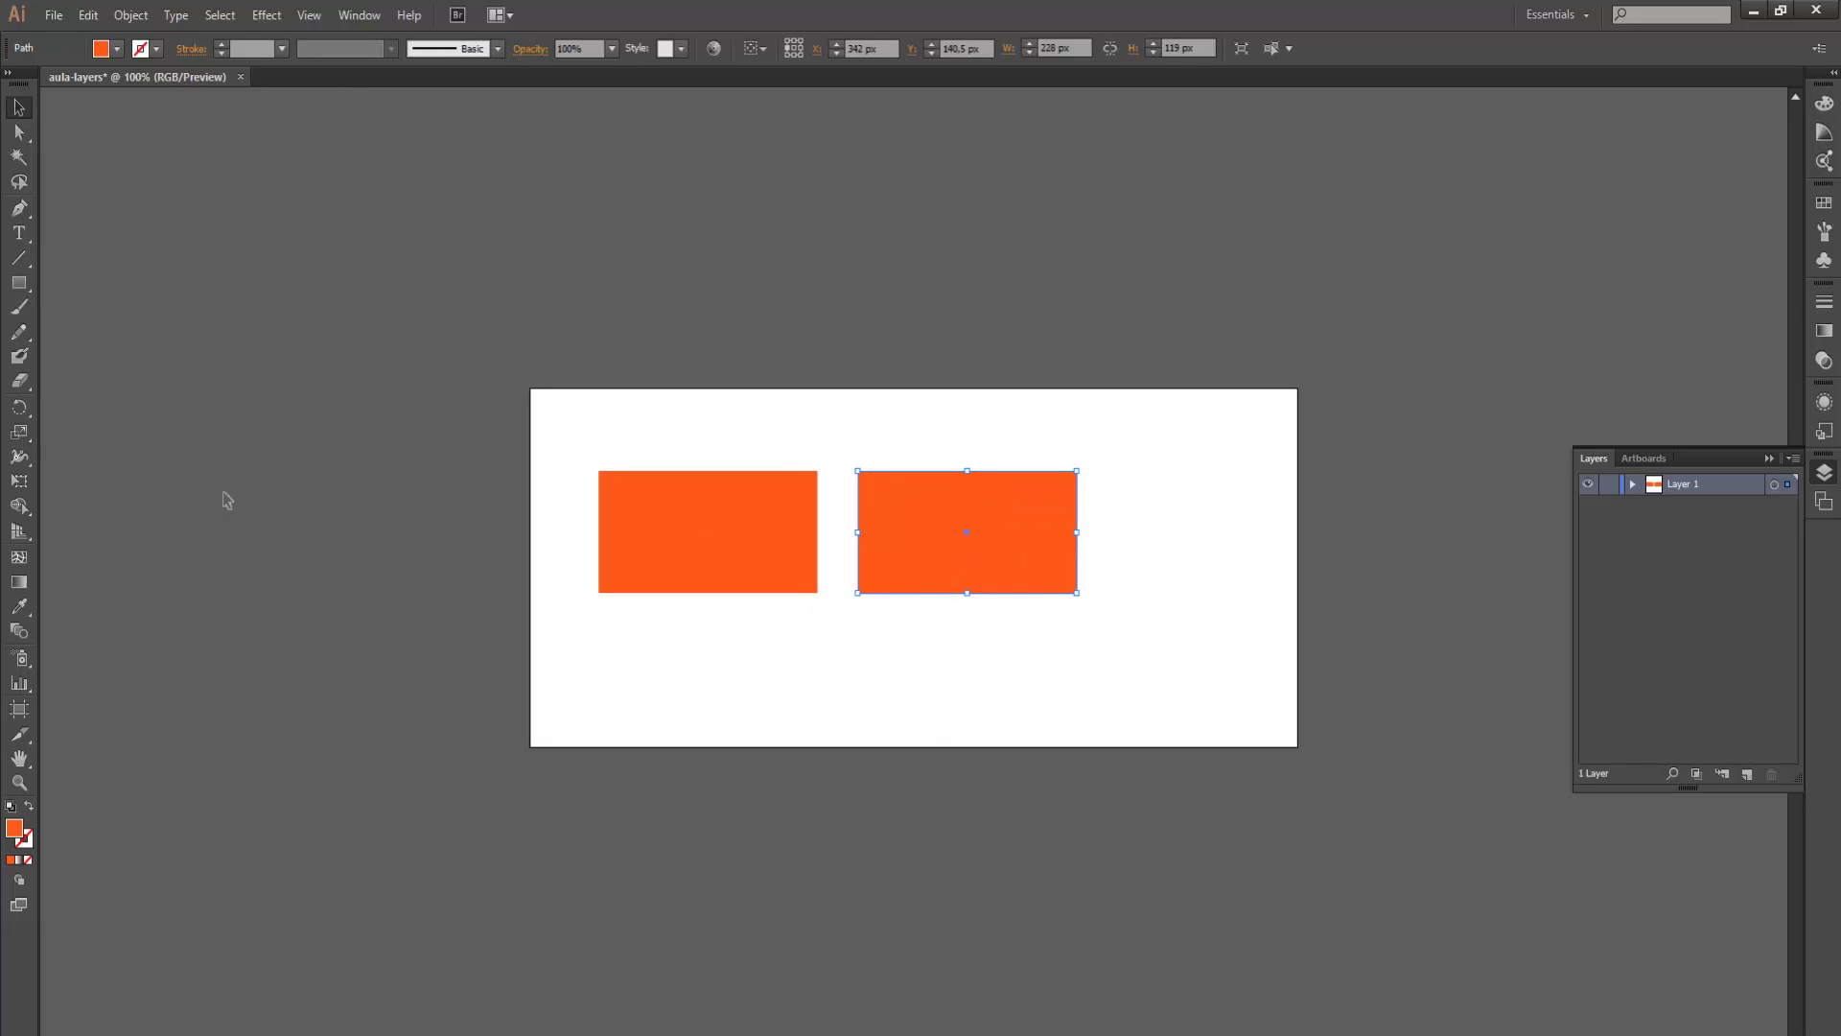
# Fill the copied rectangle with the dark gray color 4F4F4F.
pyautogui.doubleClick(14, 829)
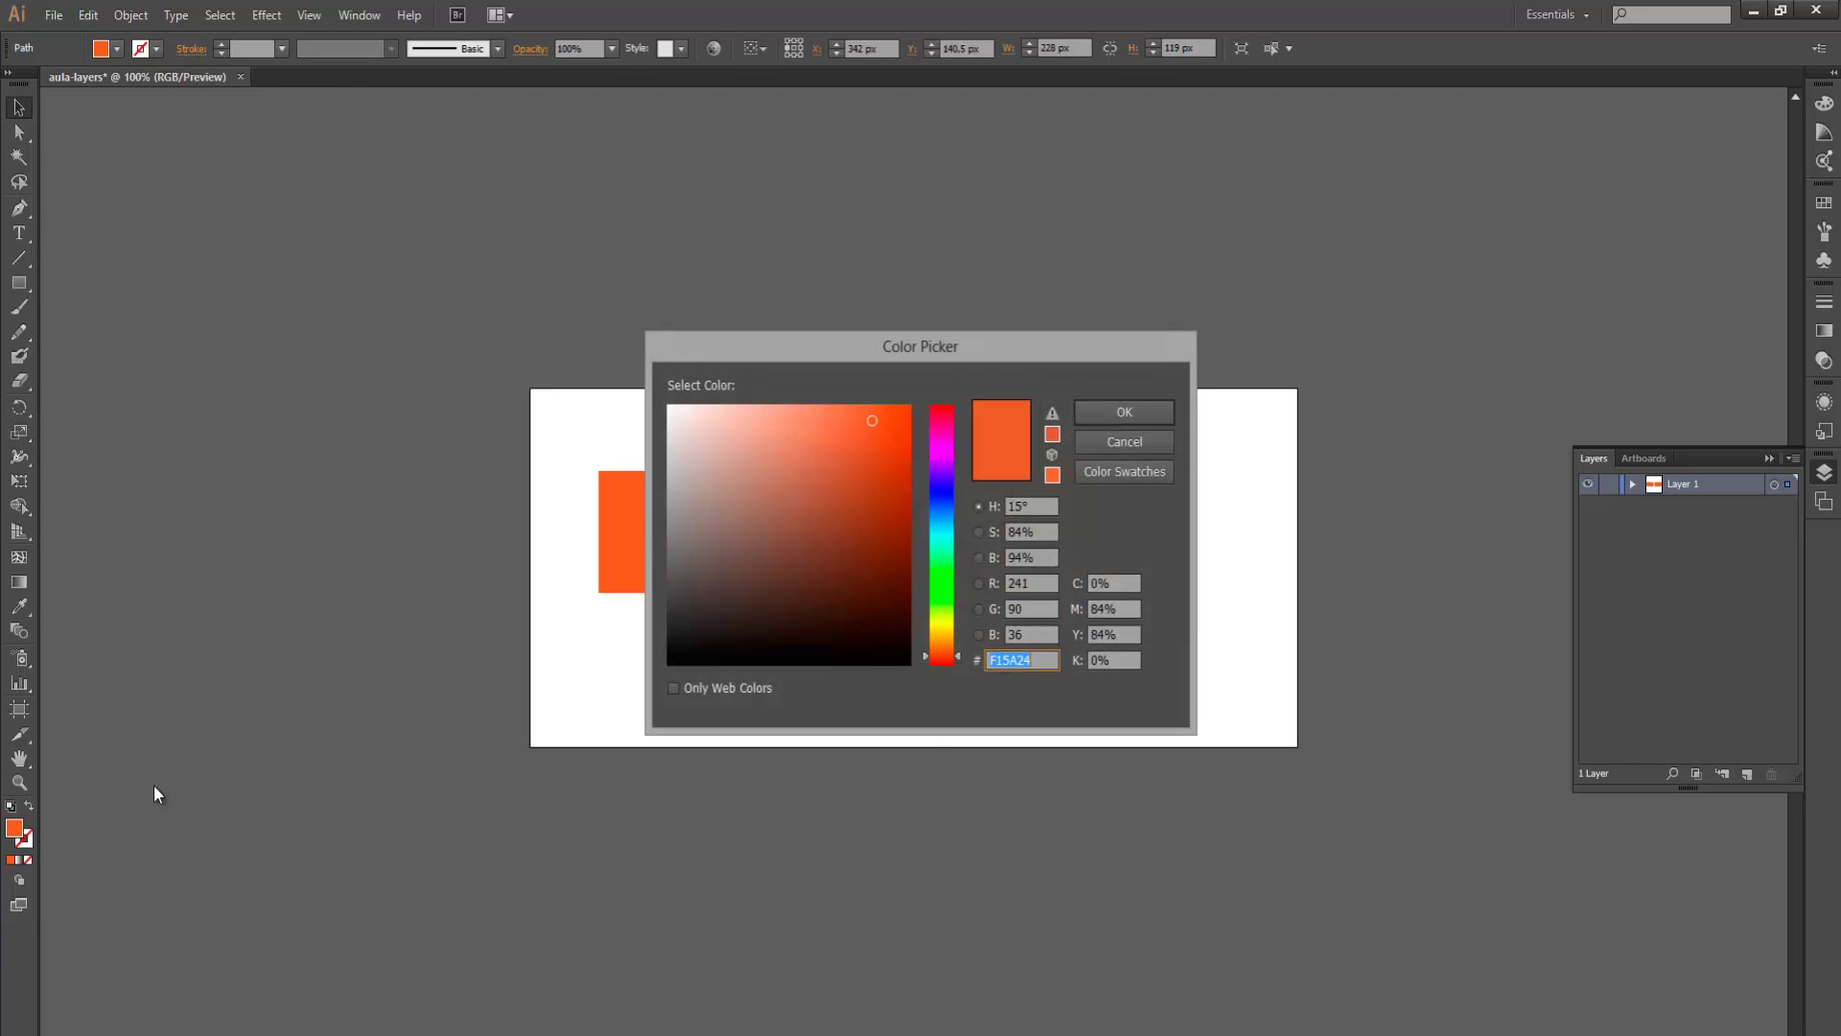
pyautogui.write('4d4d4d')
pyautogui.click(1119, 415)
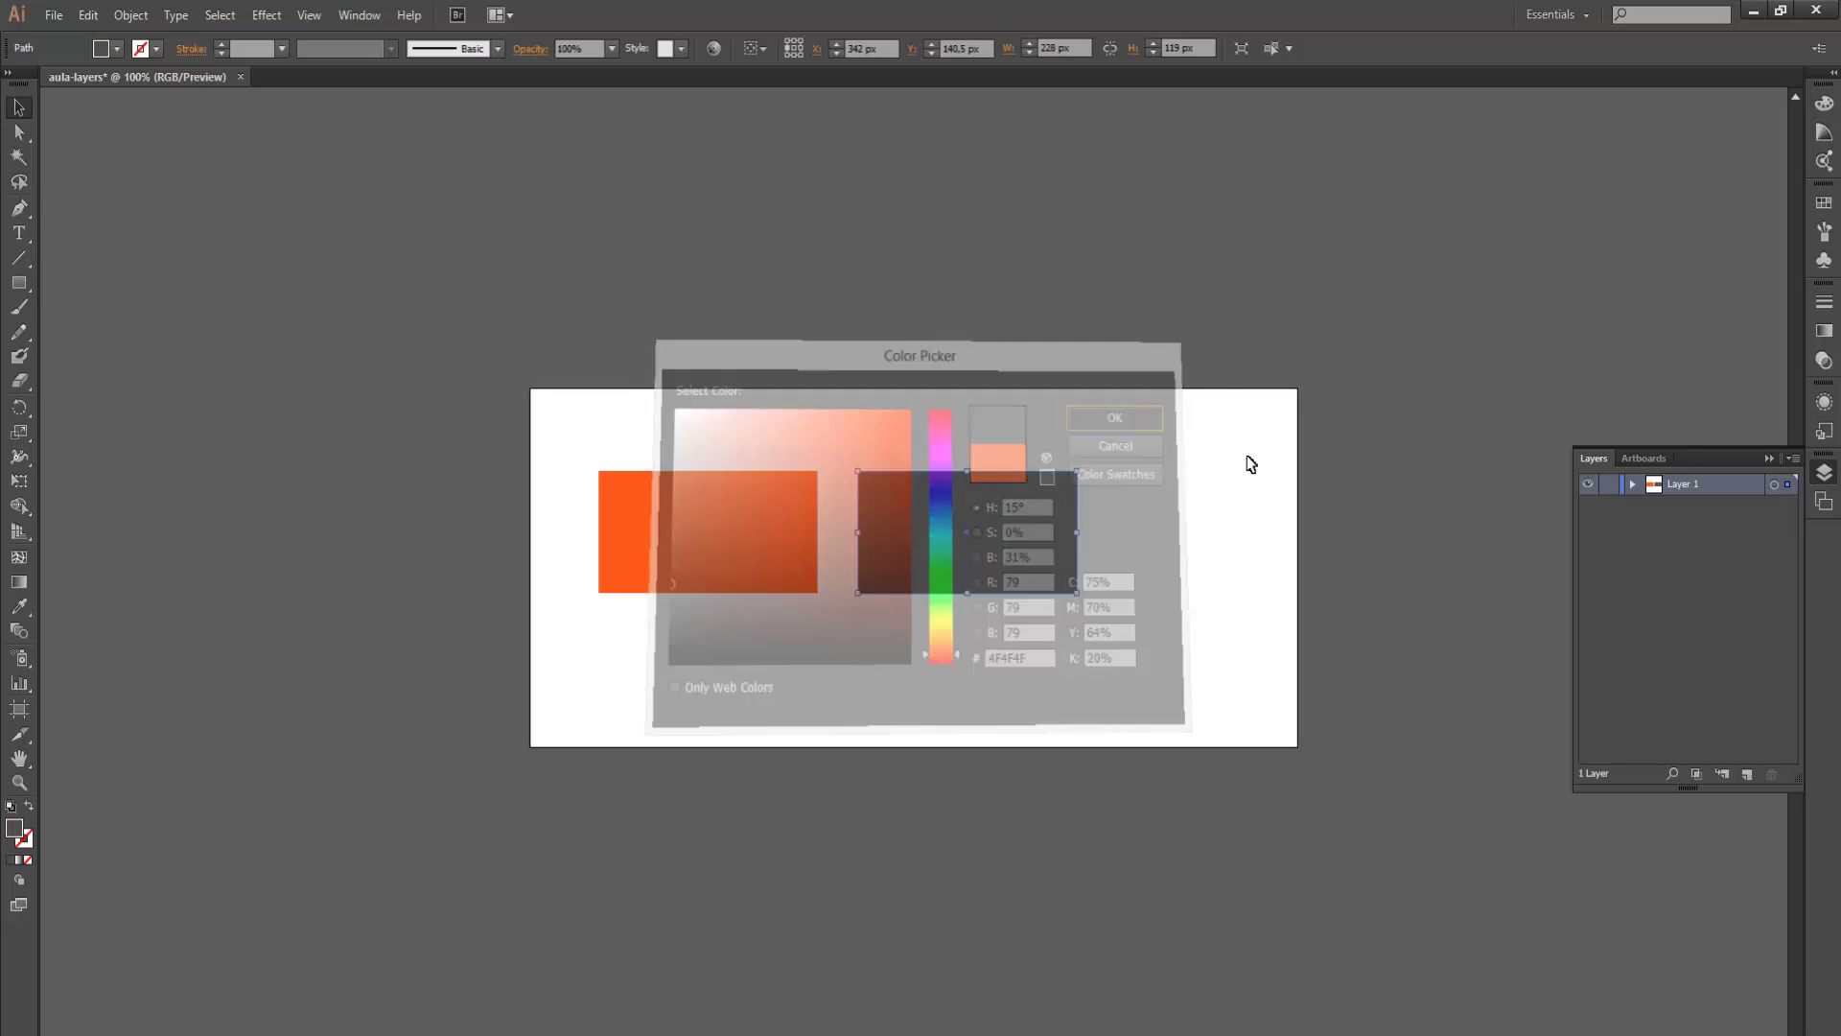
pyautogui.click(1088, 552)
# Duplicate the gray rectangle and place the copy below the other two, centered between them.
pyautogui.click(974, 509)
pyautogui.hotkey('ctrl', 'c')
pyautogui.hotkey('ctrl', 'v')
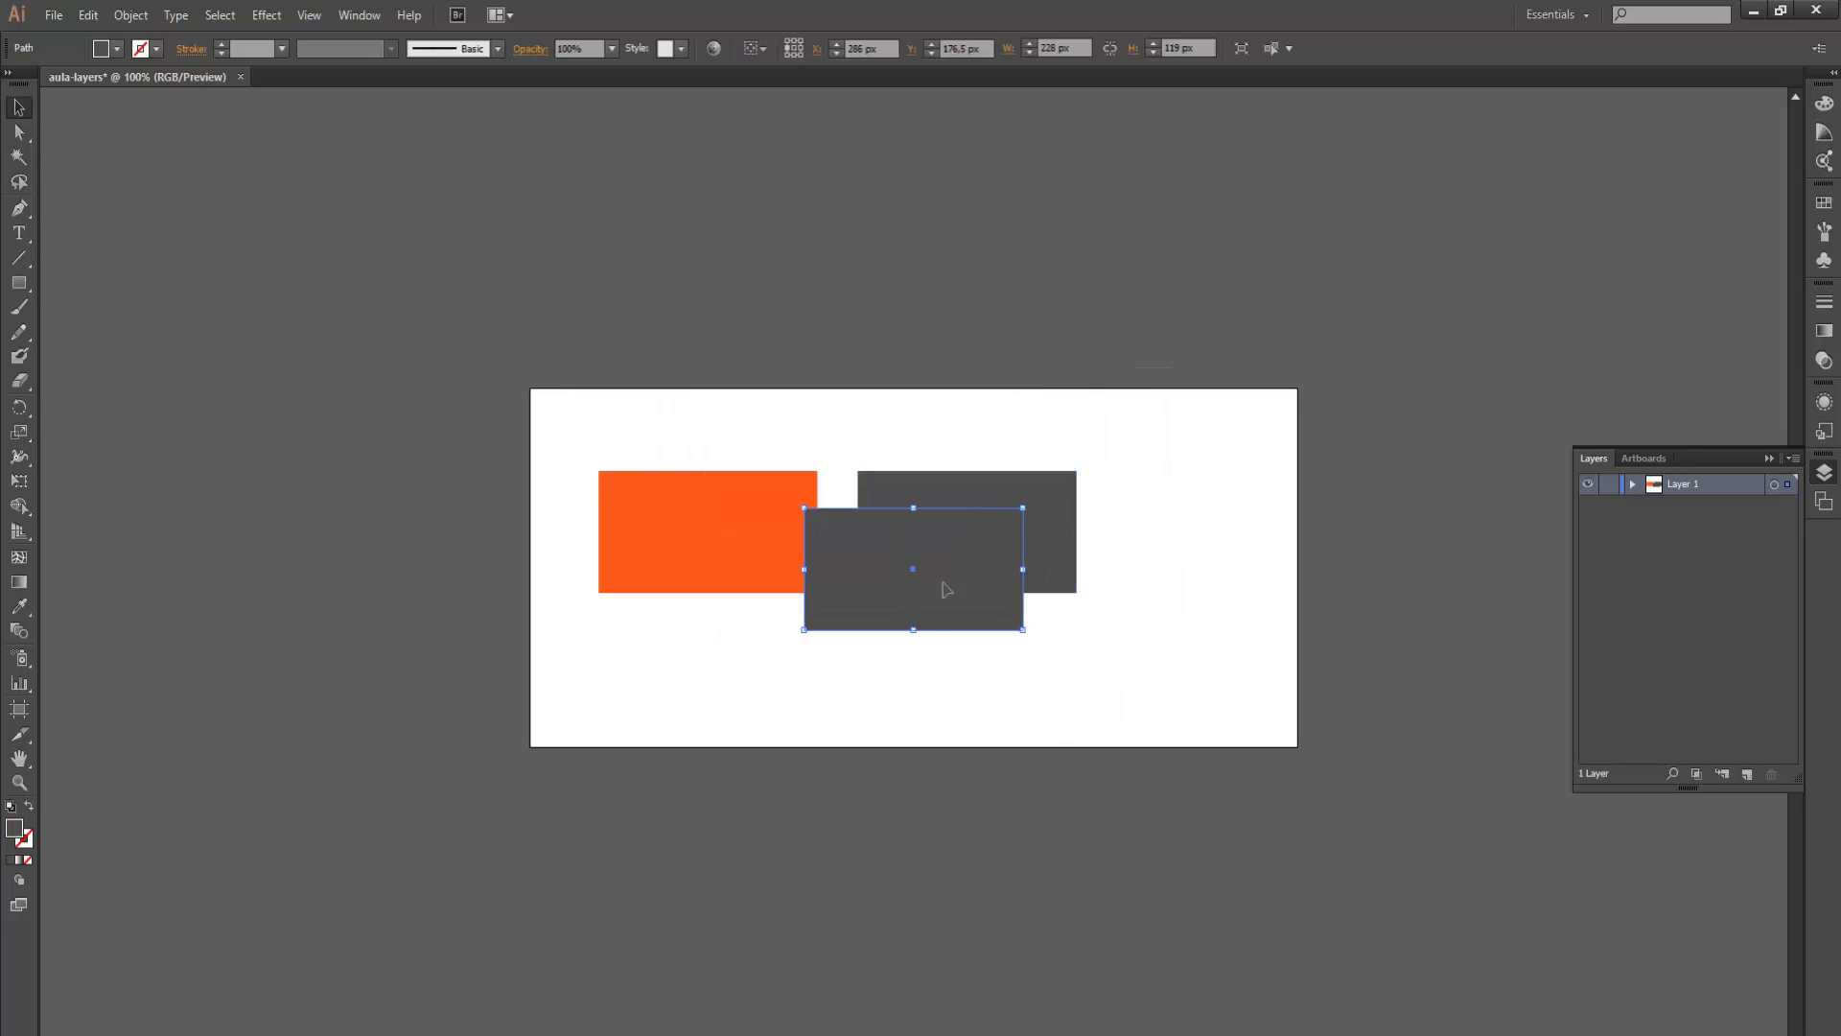
pyautogui.moveTo(929, 626); pyautogui.dragTo(873, 727)
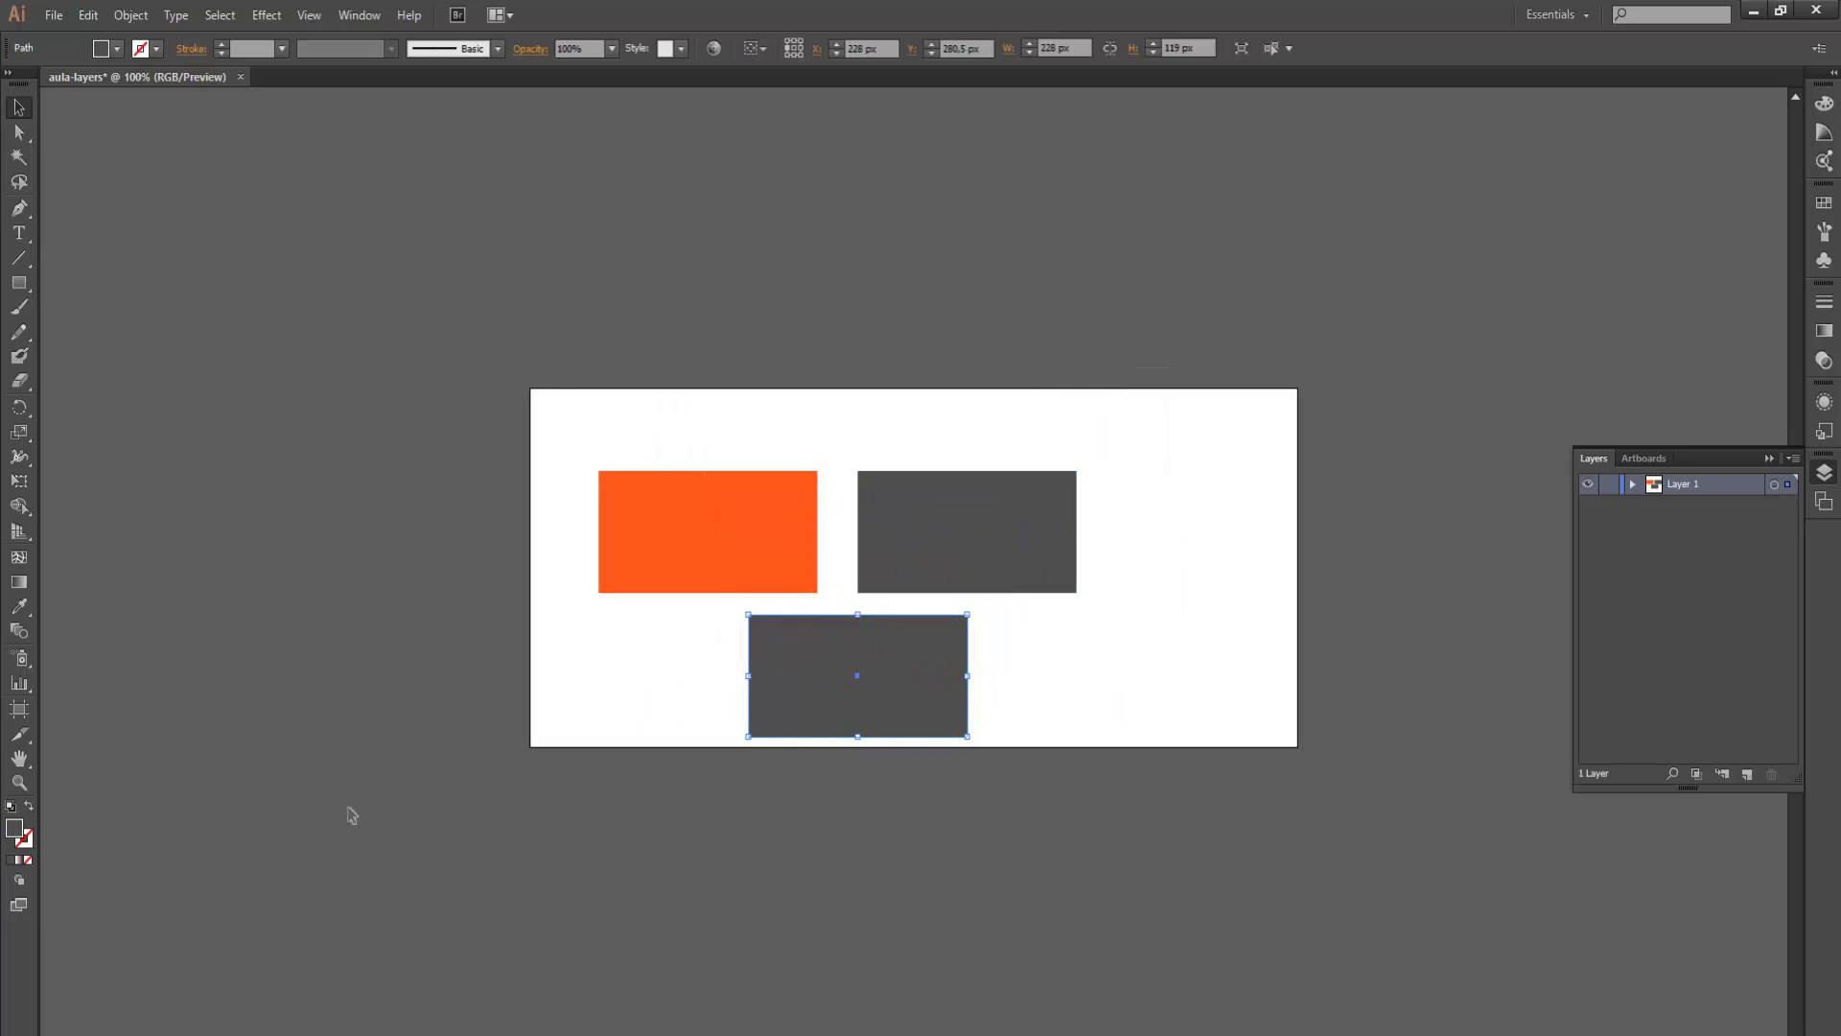
# Fill the lower rectangle with a muted medium blue.
pyautogui.doubleClick(14, 828)
pyautogui.moveTo(936, 524); pyautogui.dragTo(942, 508)
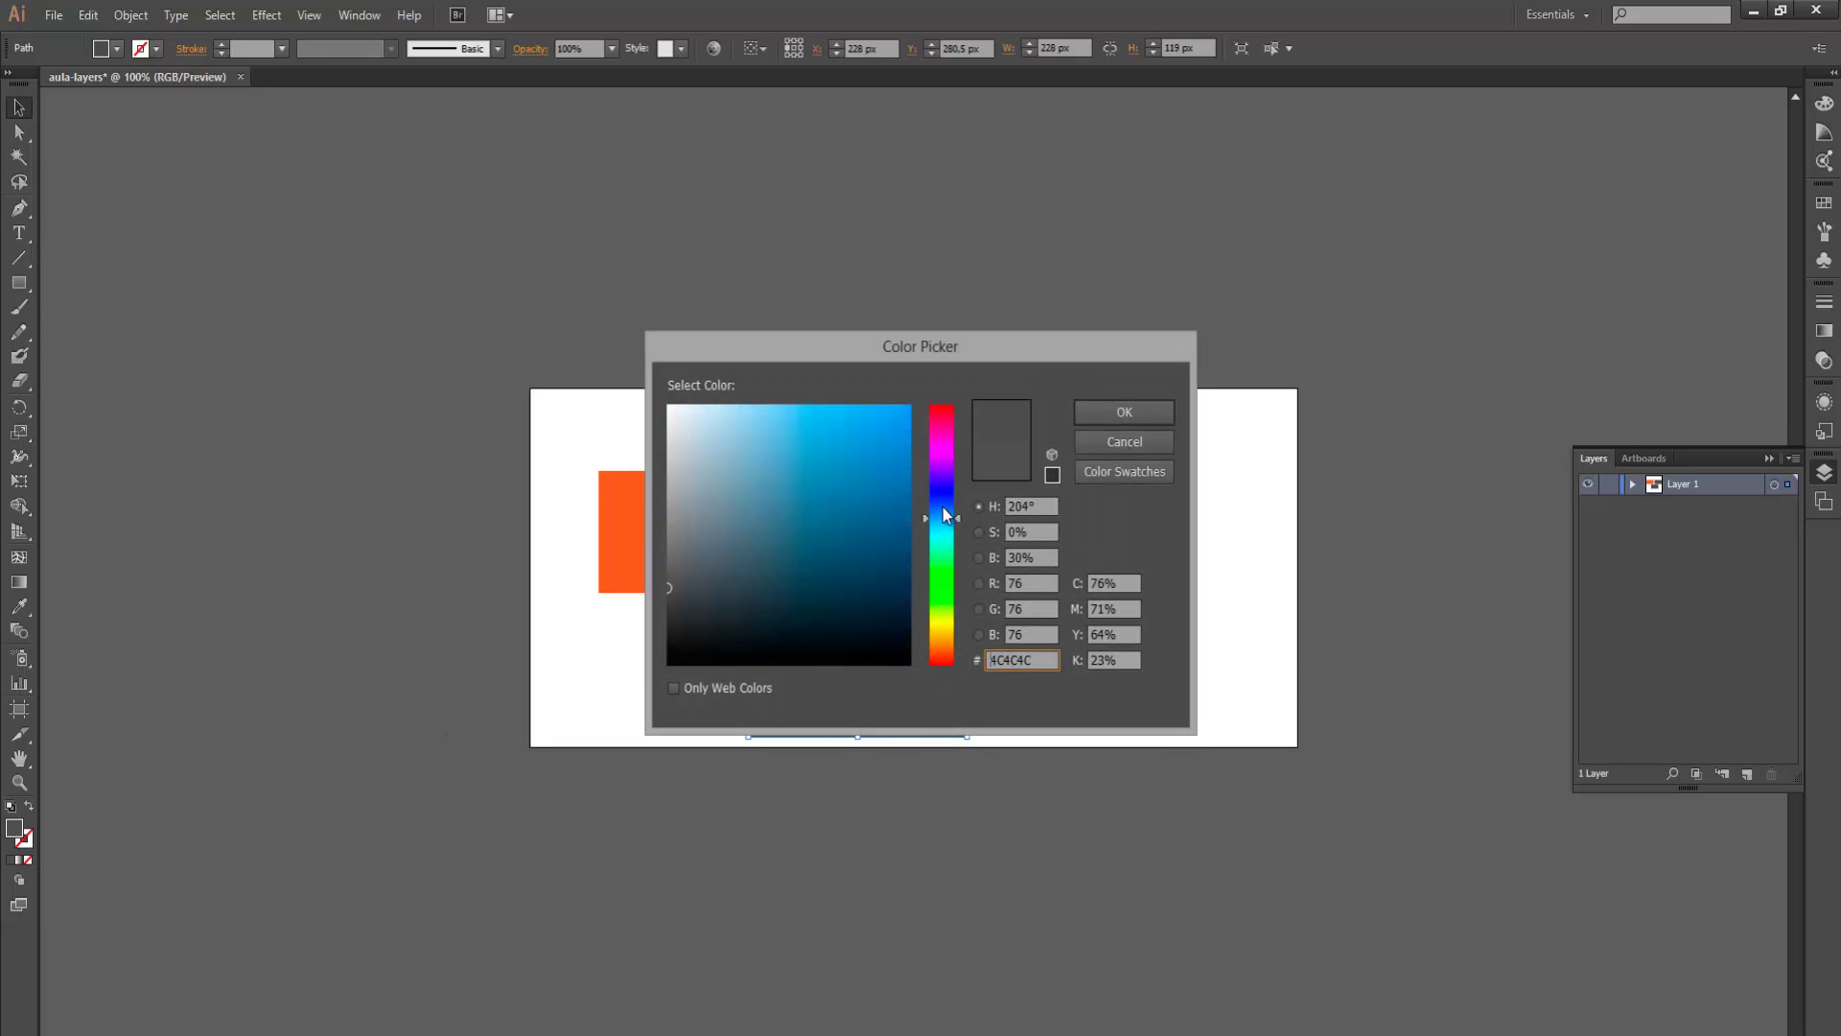
pyautogui.moveTo(829, 506); pyautogui.dragTo(771, 477)
pyautogui.click(1090, 410)
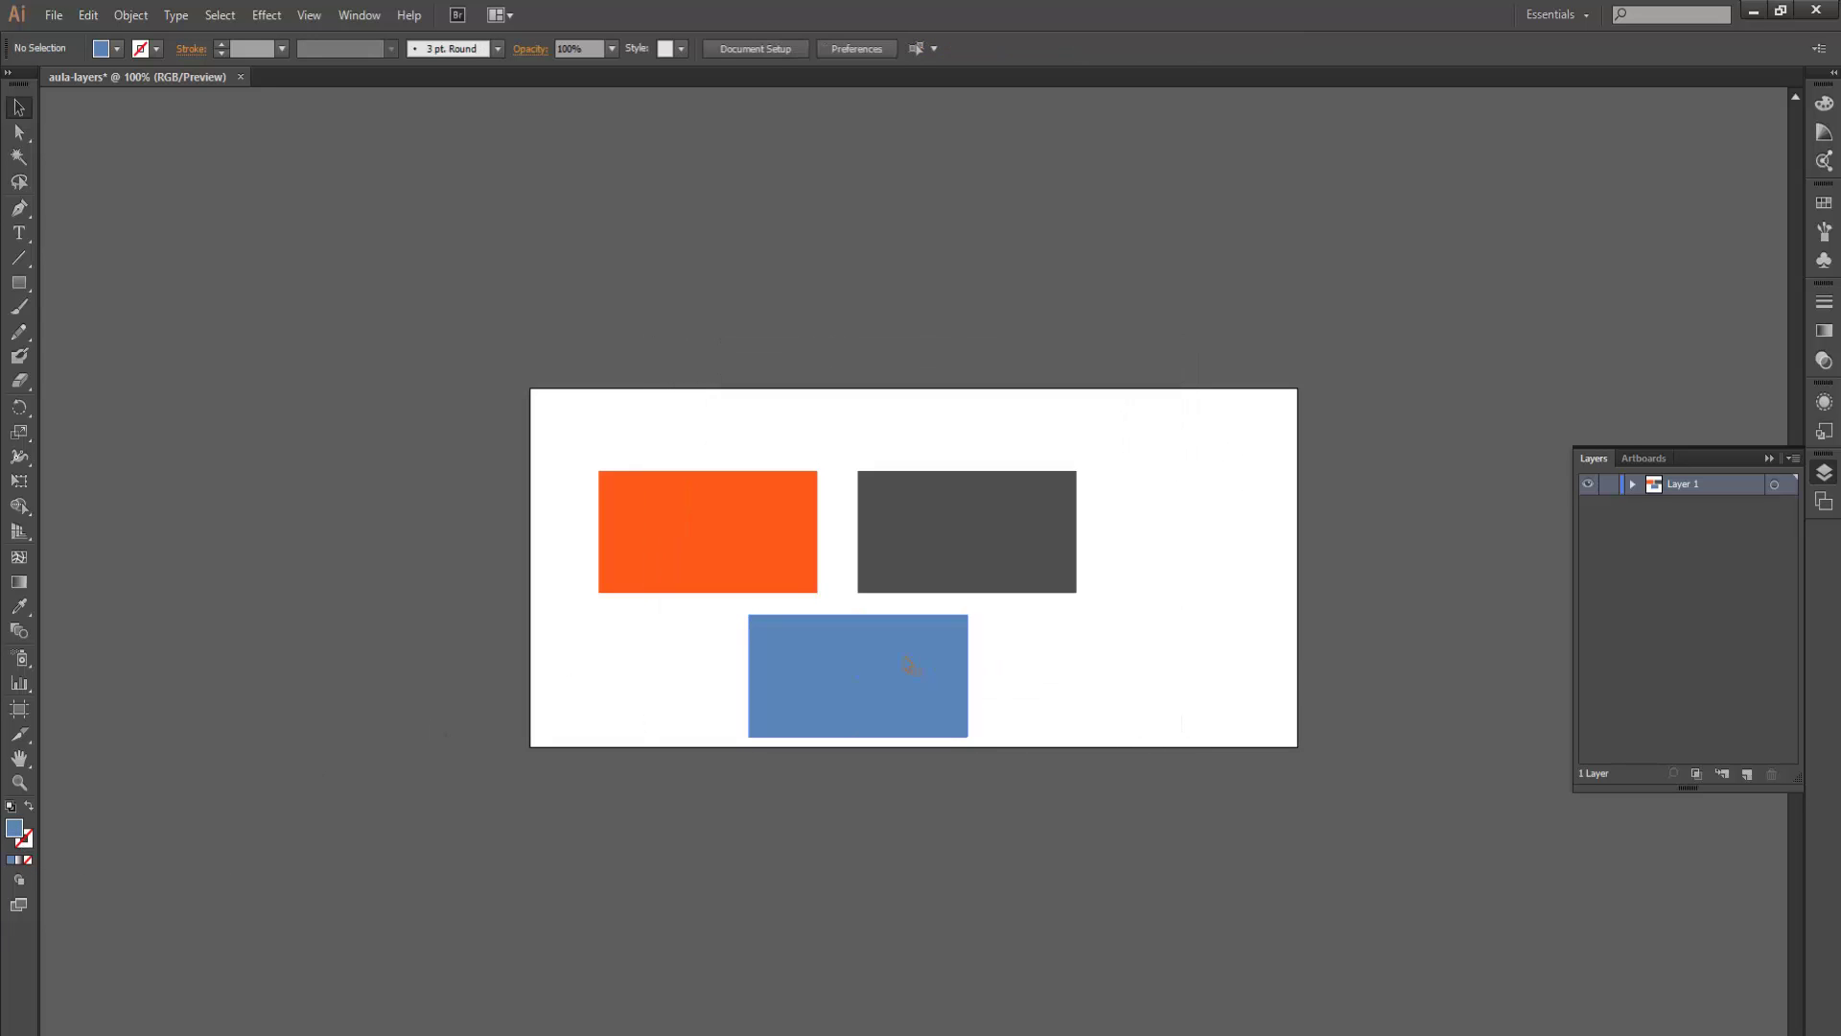
# Move the blue rectangle into the row right of the gray one and shift all three down and left onto the artboard.
pyautogui.moveTo(905, 632); pyautogui.dragTo(1264, 488)
pyautogui.moveTo(1208, 645); pyautogui.dragTo(629, 403)
pyautogui.moveTo(1147, 557)
pyautogui.mouseDown()
pyautogui.moveTo(1065, 576)
pyautogui.moveTo(1172, 557)
pyautogui.mouseUp()
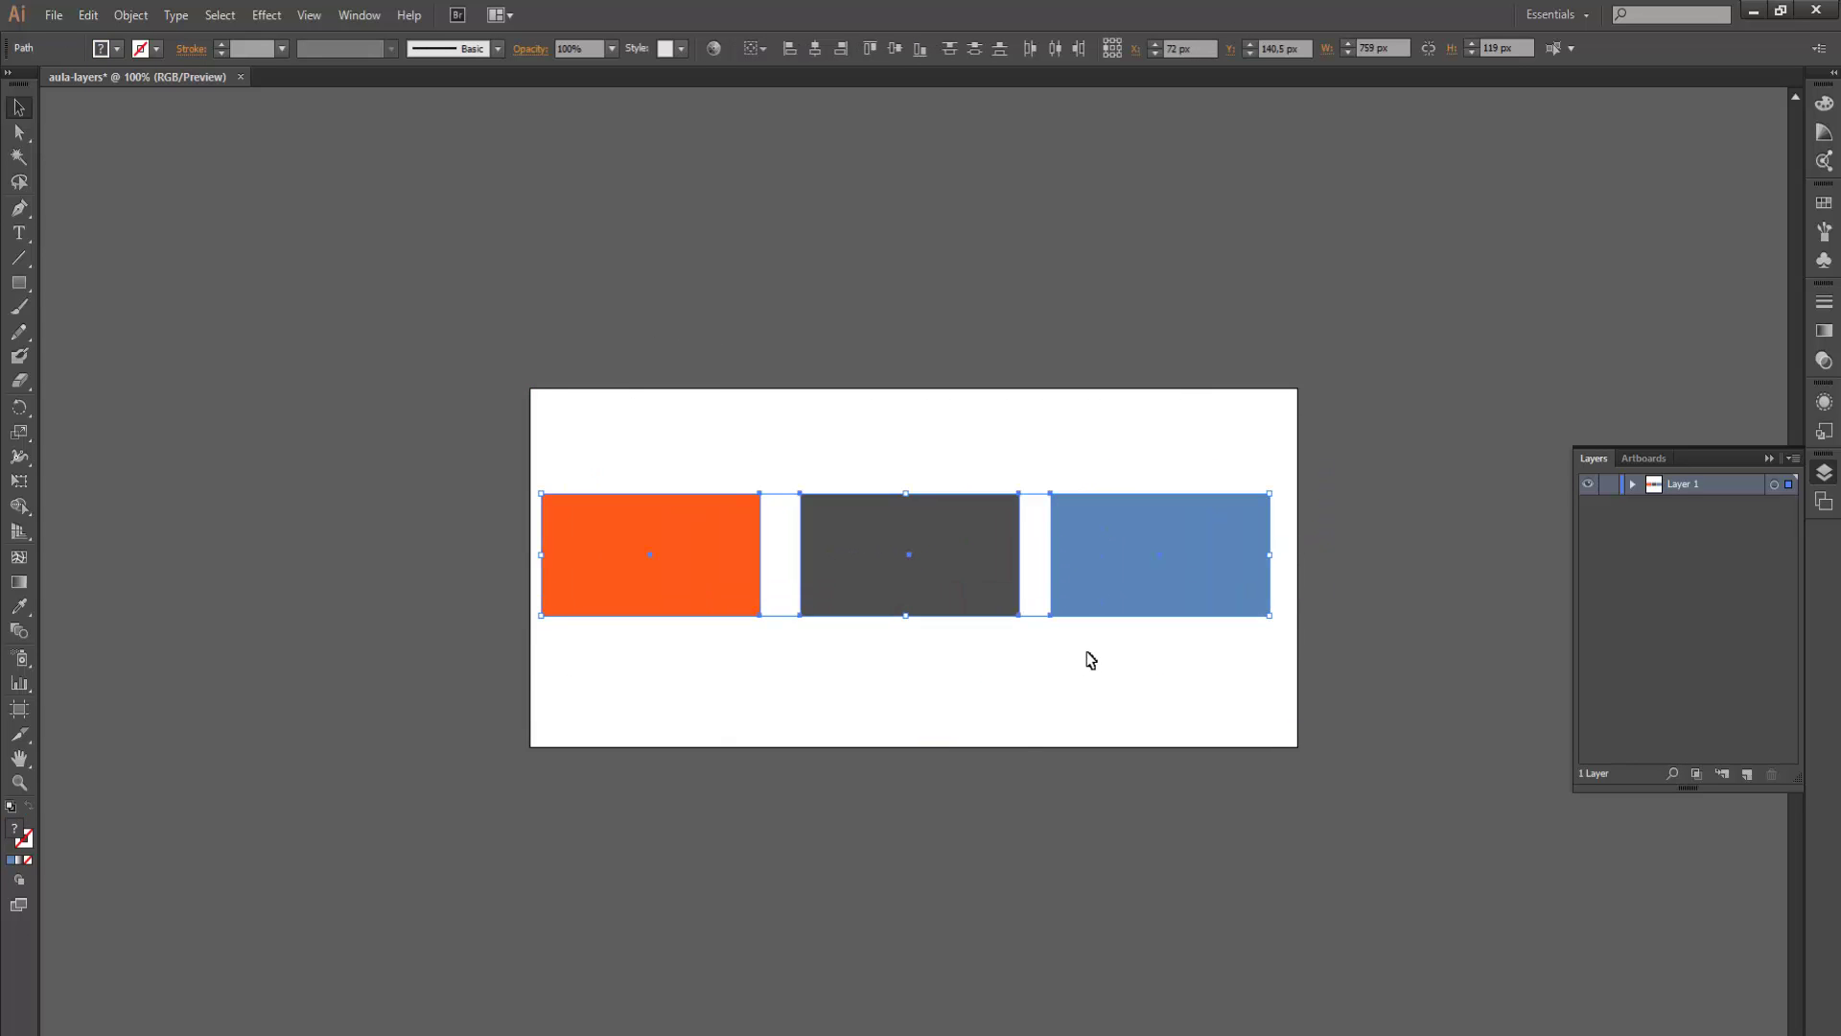
pyautogui.click(1089, 658)
# Shift the gray and blue rectangles slightly left to even out the gaps in the row.
pyautogui.moveTo(945, 606); pyautogui.dragTo(936, 603)
pyautogui.click(978, 690)
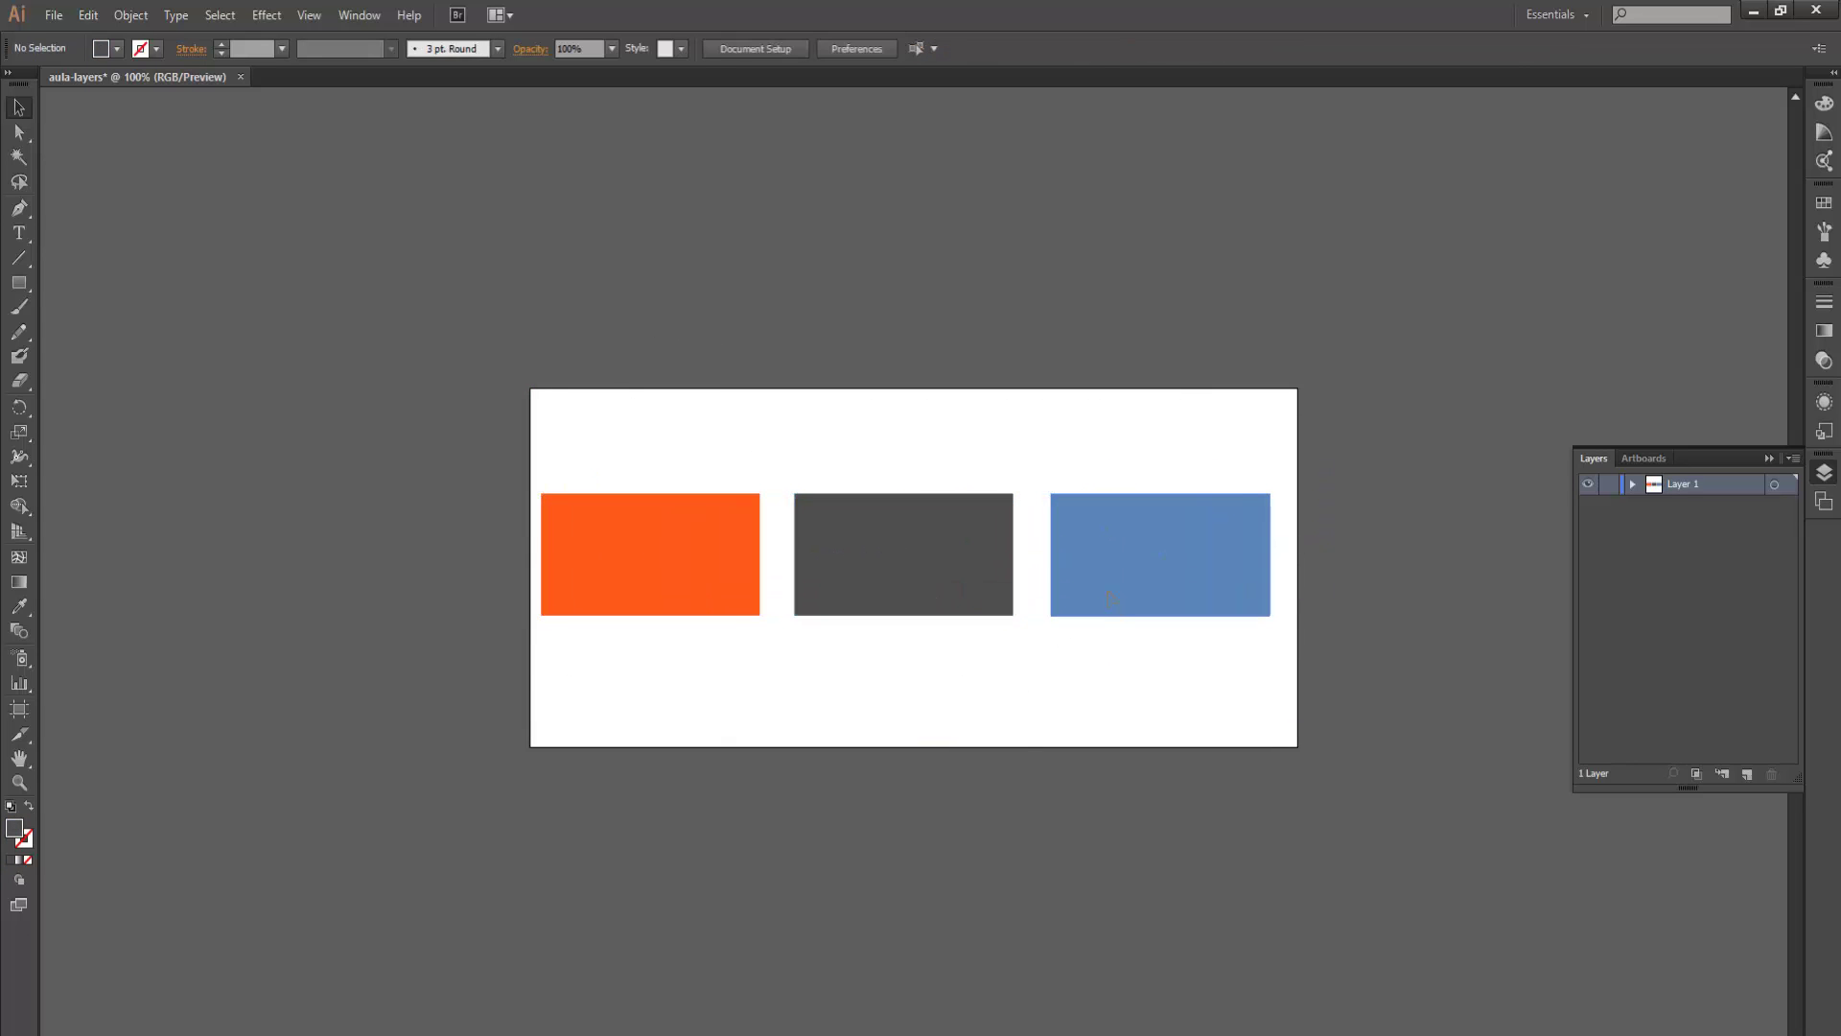
pyautogui.moveTo(1156, 604); pyautogui.dragTo(1147, 617)
# Nudge all three rectangles together slightly to the right on the artboard.
pyautogui.moveTo(1243, 675); pyautogui.dragTo(526, 460)
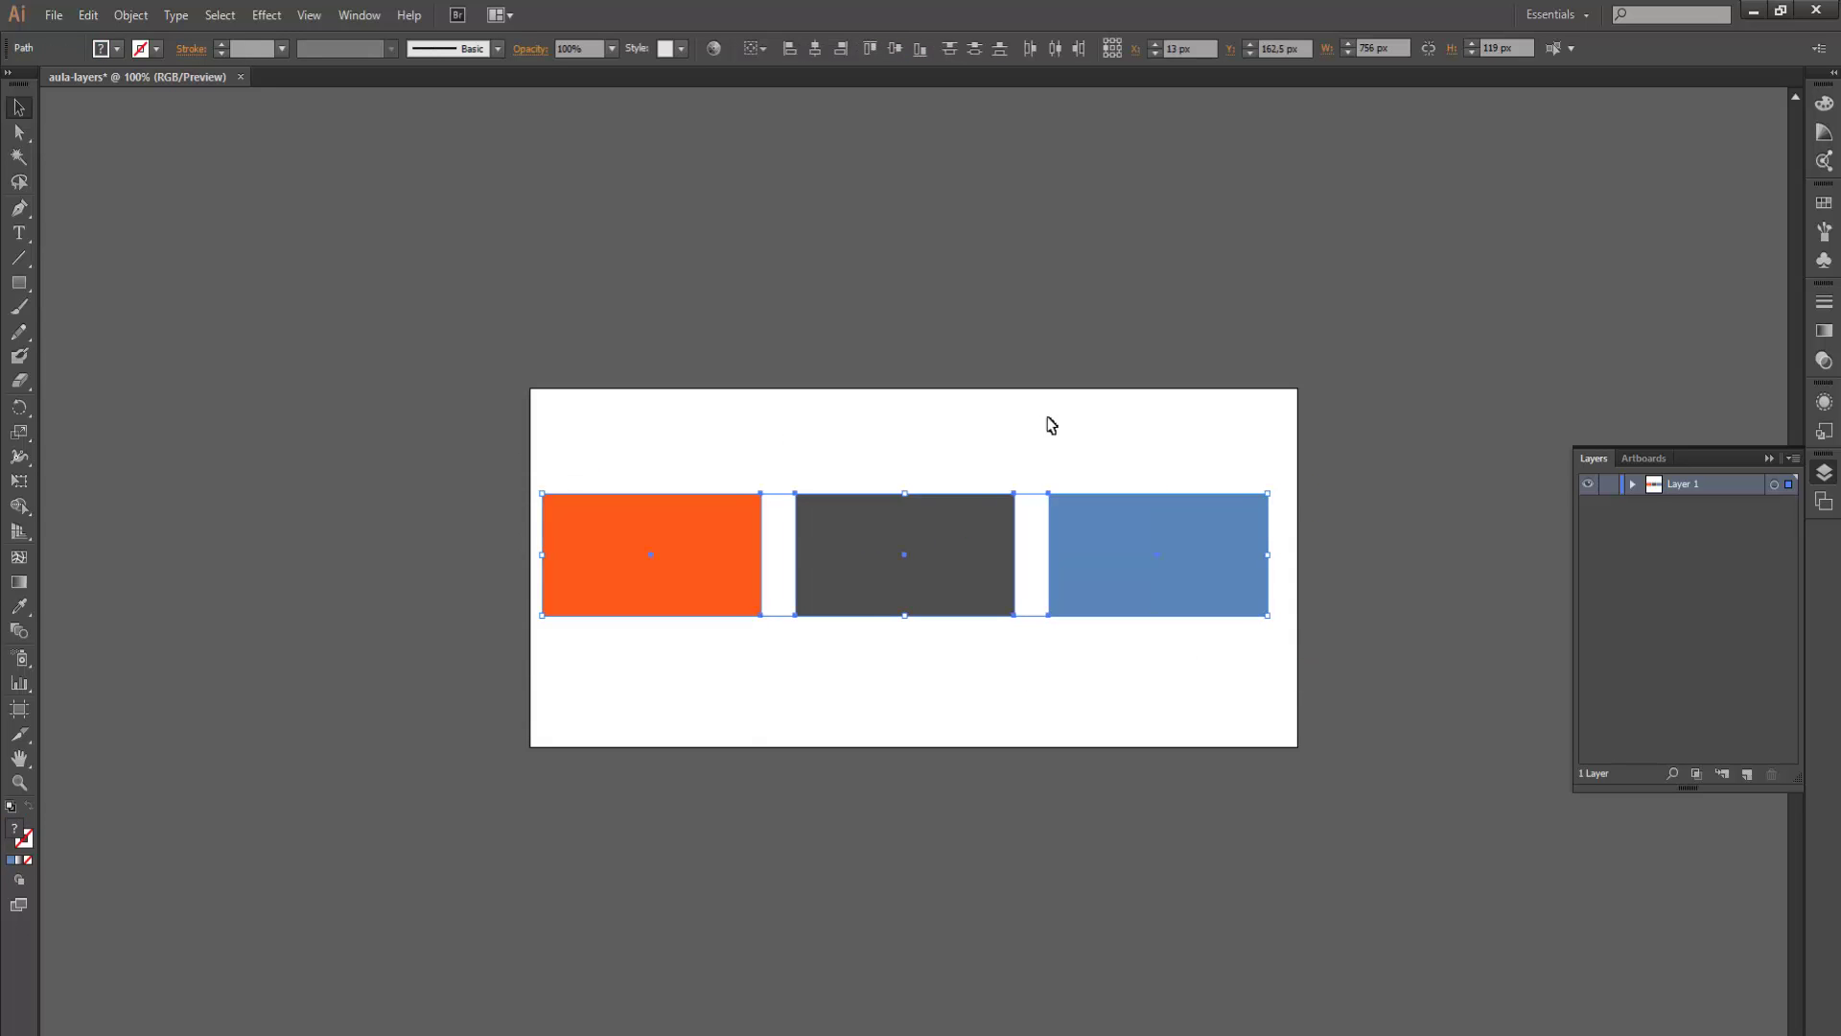
pyautogui.press('Right')
pyautogui.press('Right')
pyautogui.press('Right')
pyautogui.press('Right')
pyautogui.press('Right')
pyautogui.press('Right')
pyautogui.press('Right')
pyautogui.press('Right')
pyautogui.press('Right')
pyautogui.press('Right')
pyautogui.press('Right')
pyautogui.press('Right')
pyautogui.press('Right')
pyautogui.press('Right')
pyautogui.click(1352, 462)
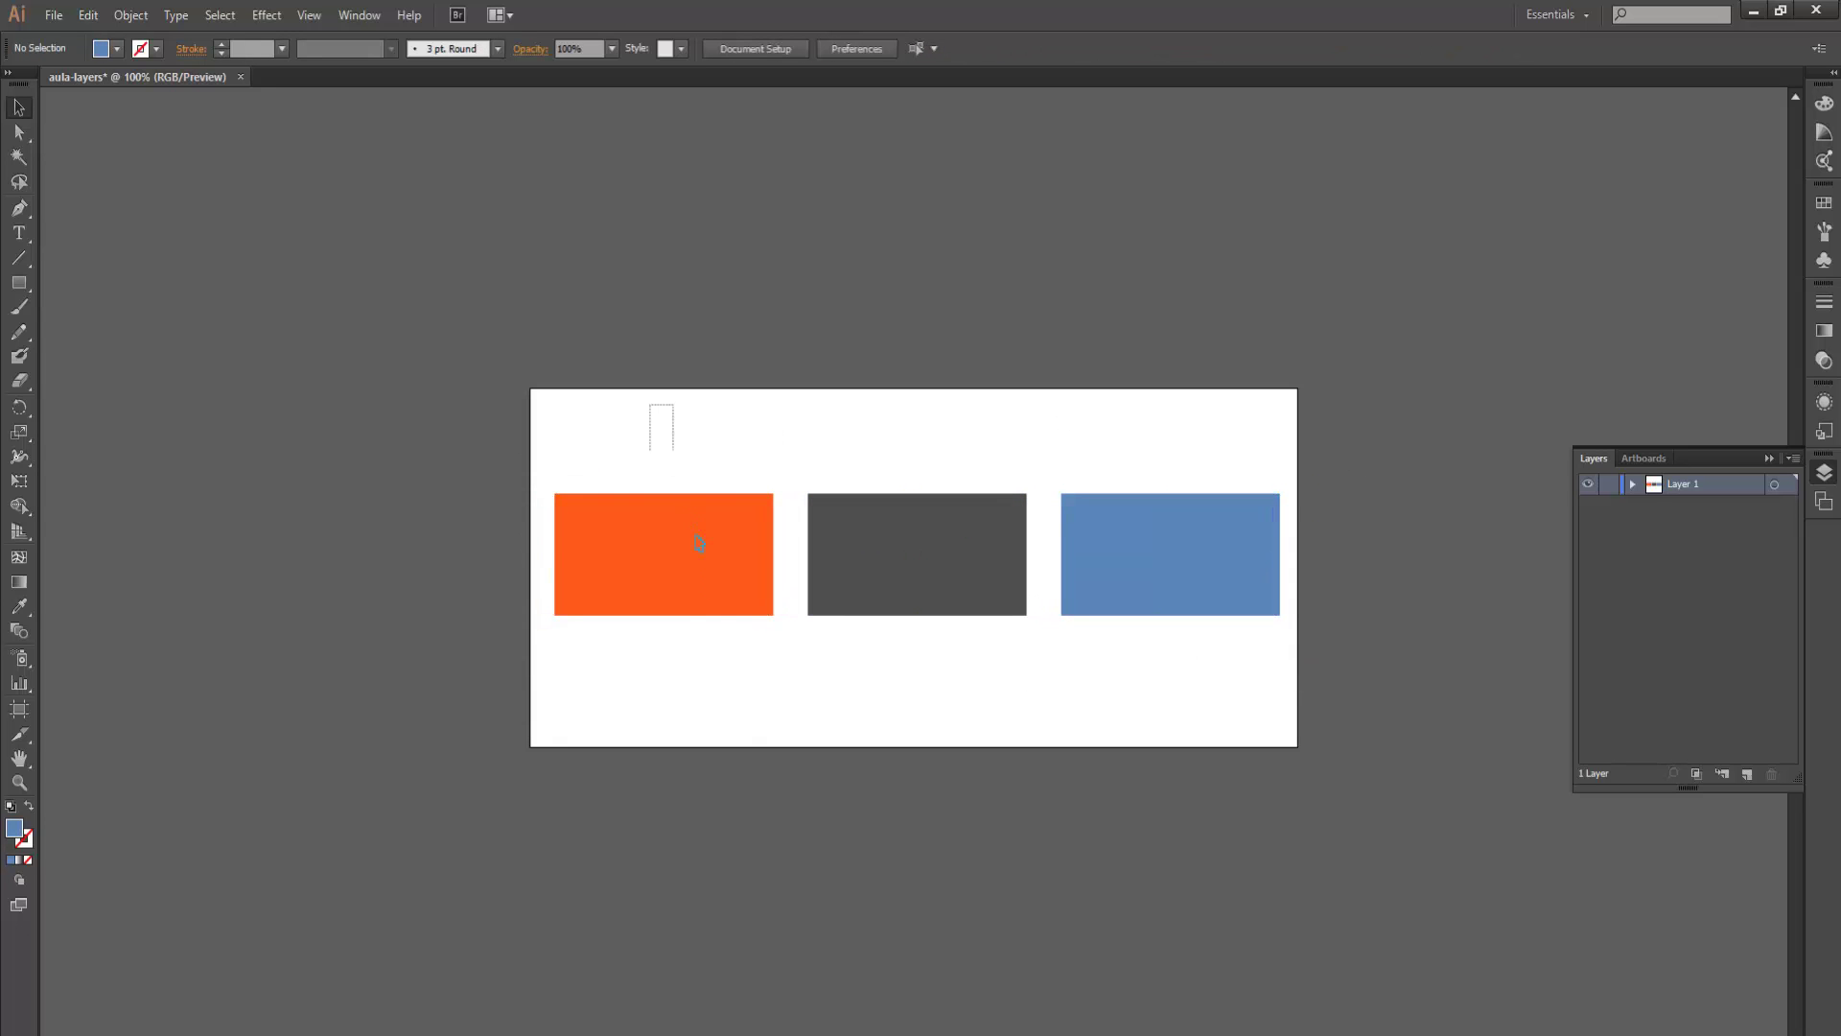
pyautogui.click(682, 604)
pyautogui.click(837, 665)
pyautogui.click(874, 611)
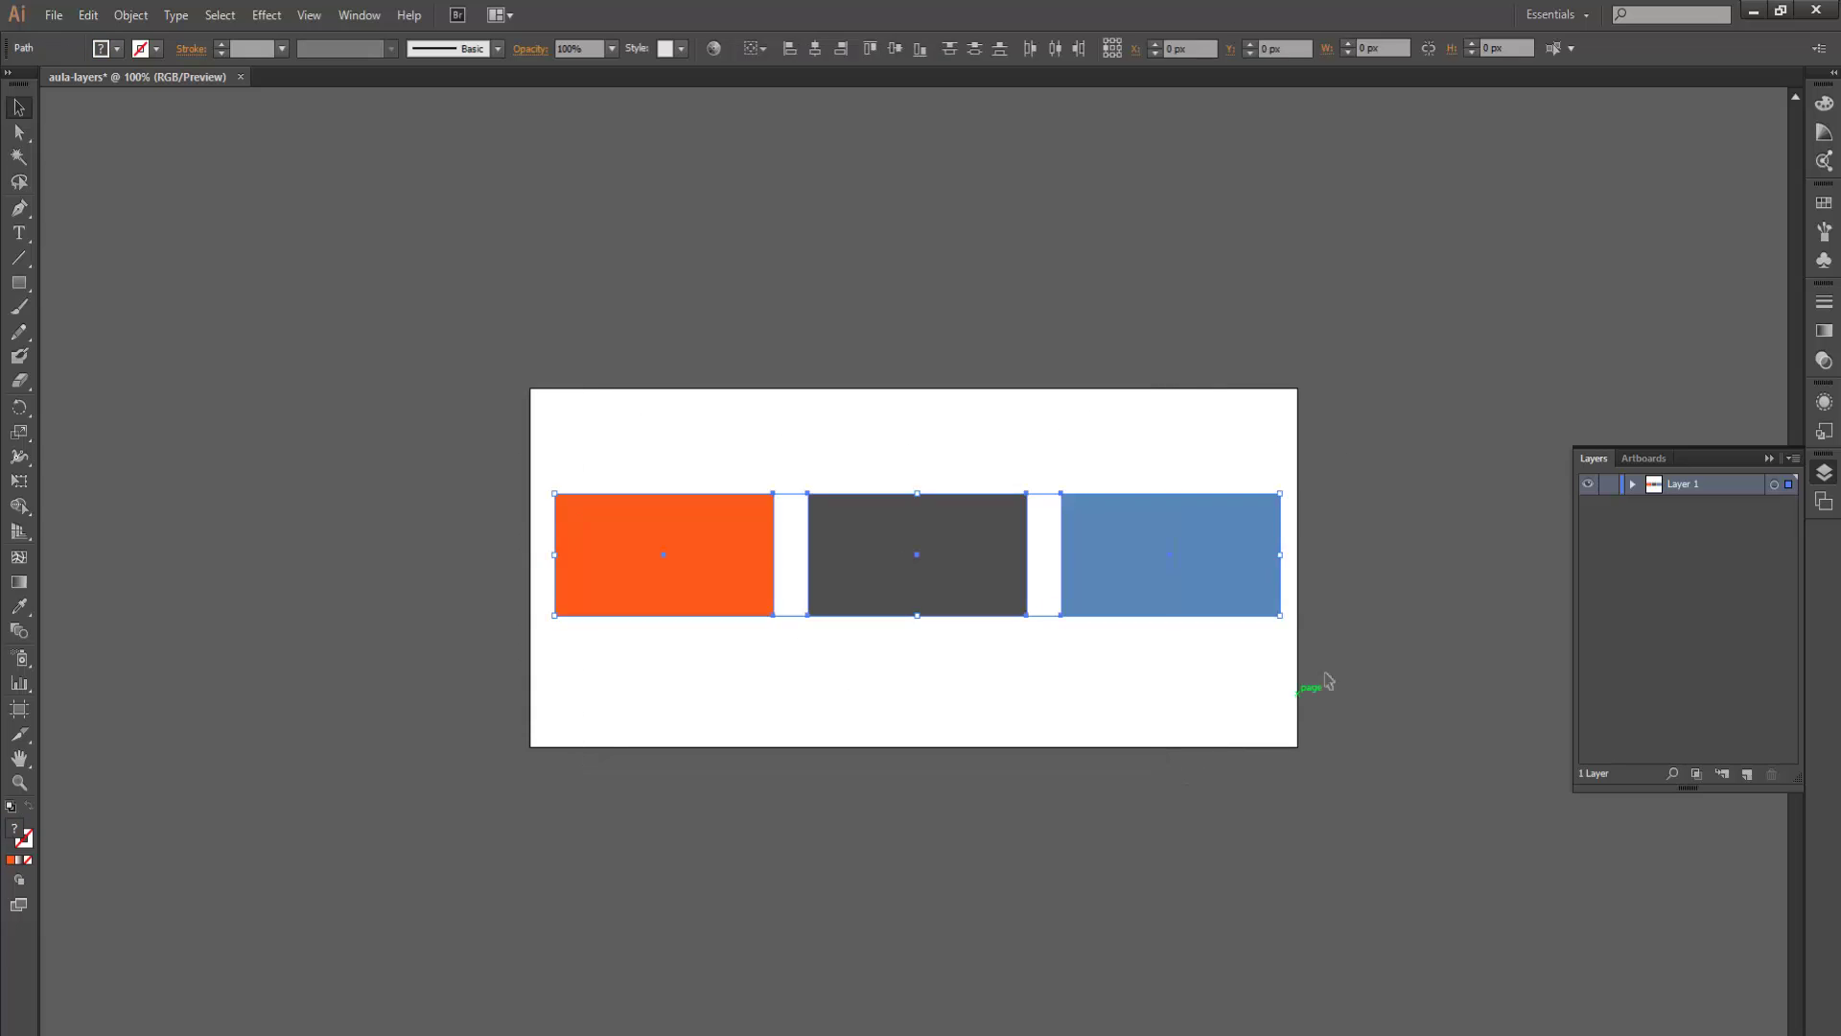
pyautogui.click(1322, 670)
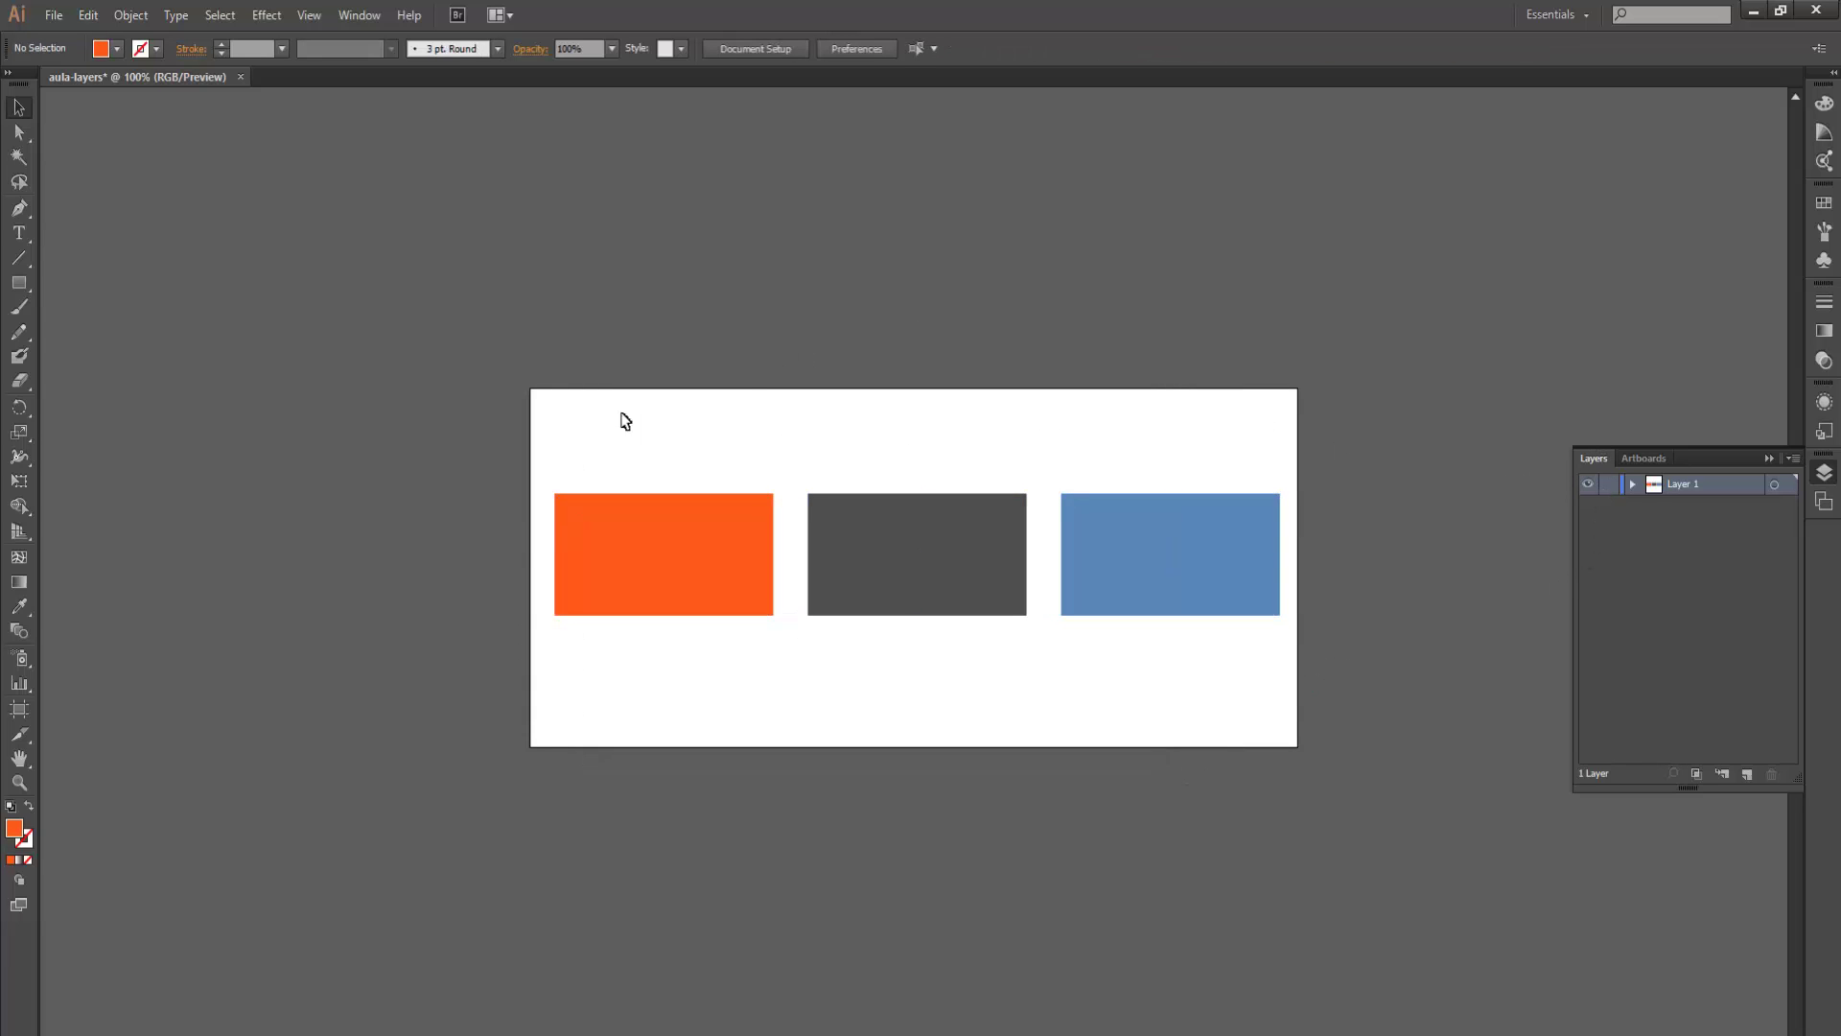
pyautogui.moveTo(618, 408); pyautogui.dragTo(1262, 707)
pyautogui.click(1488, 754)
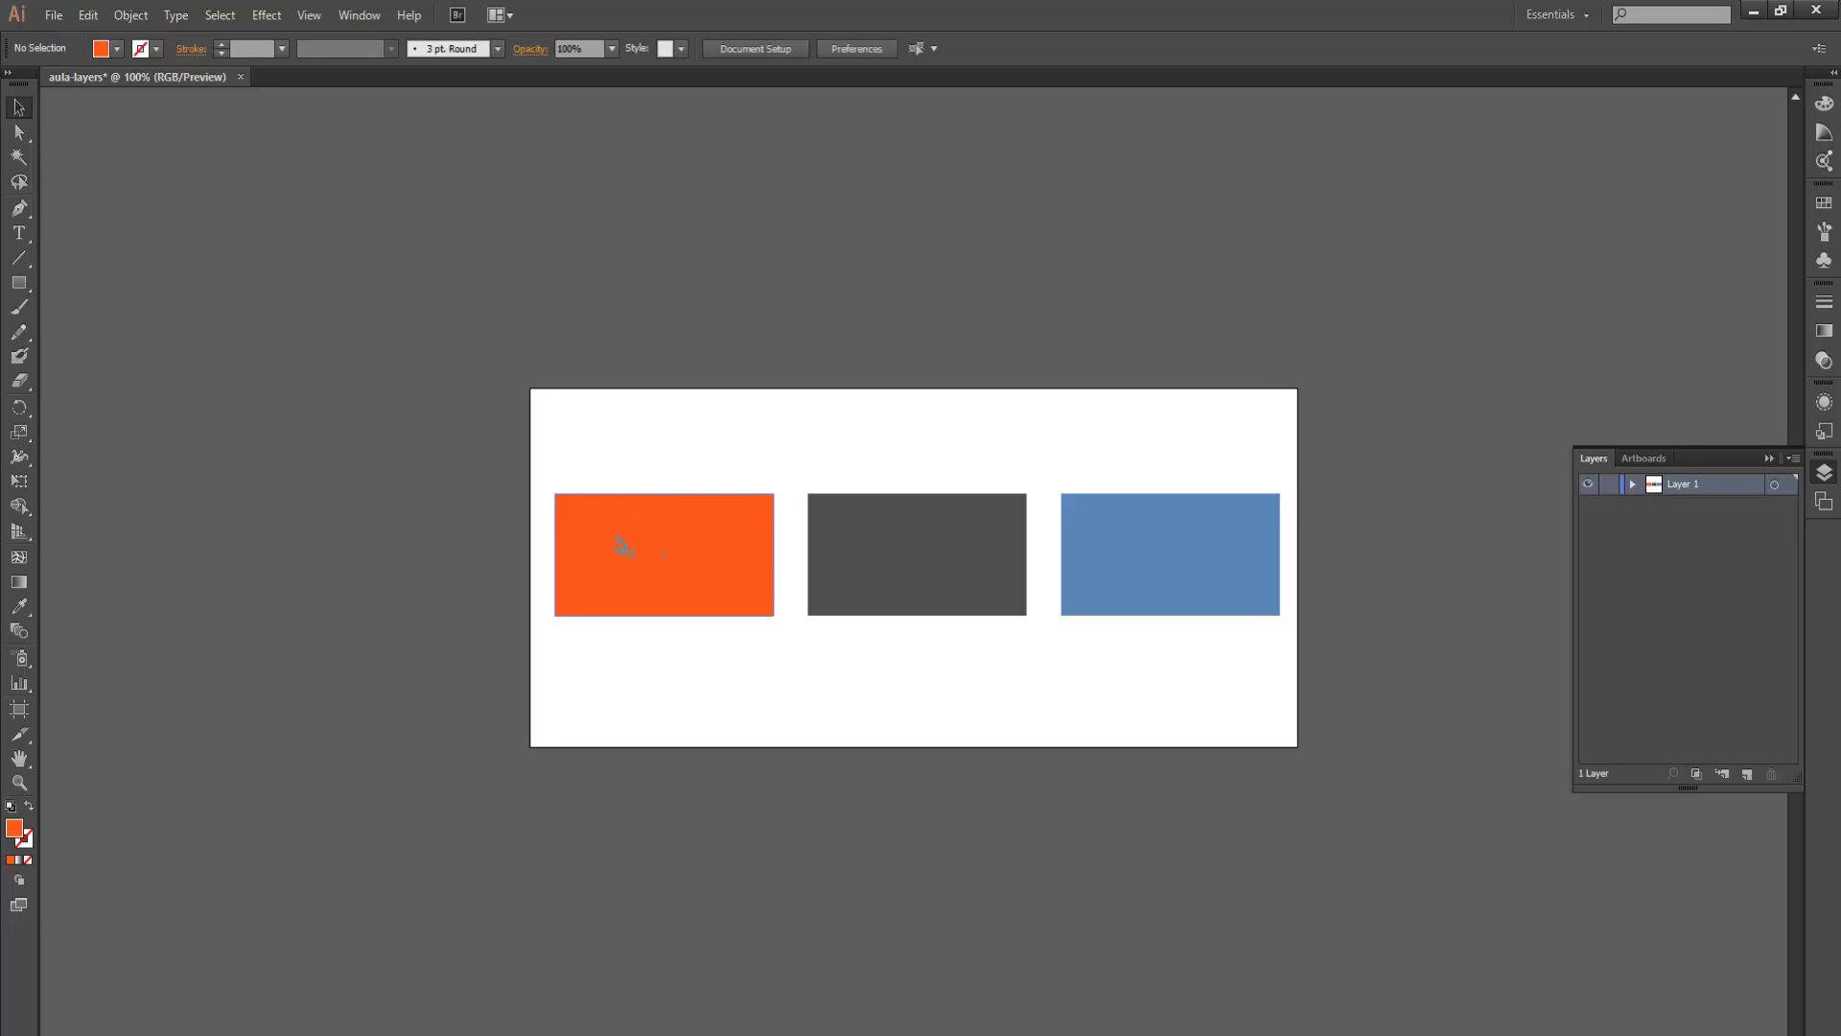
pyautogui.moveTo(461, 415); pyautogui.dragTo(1342, 658)
pyautogui.click(1342, 658)
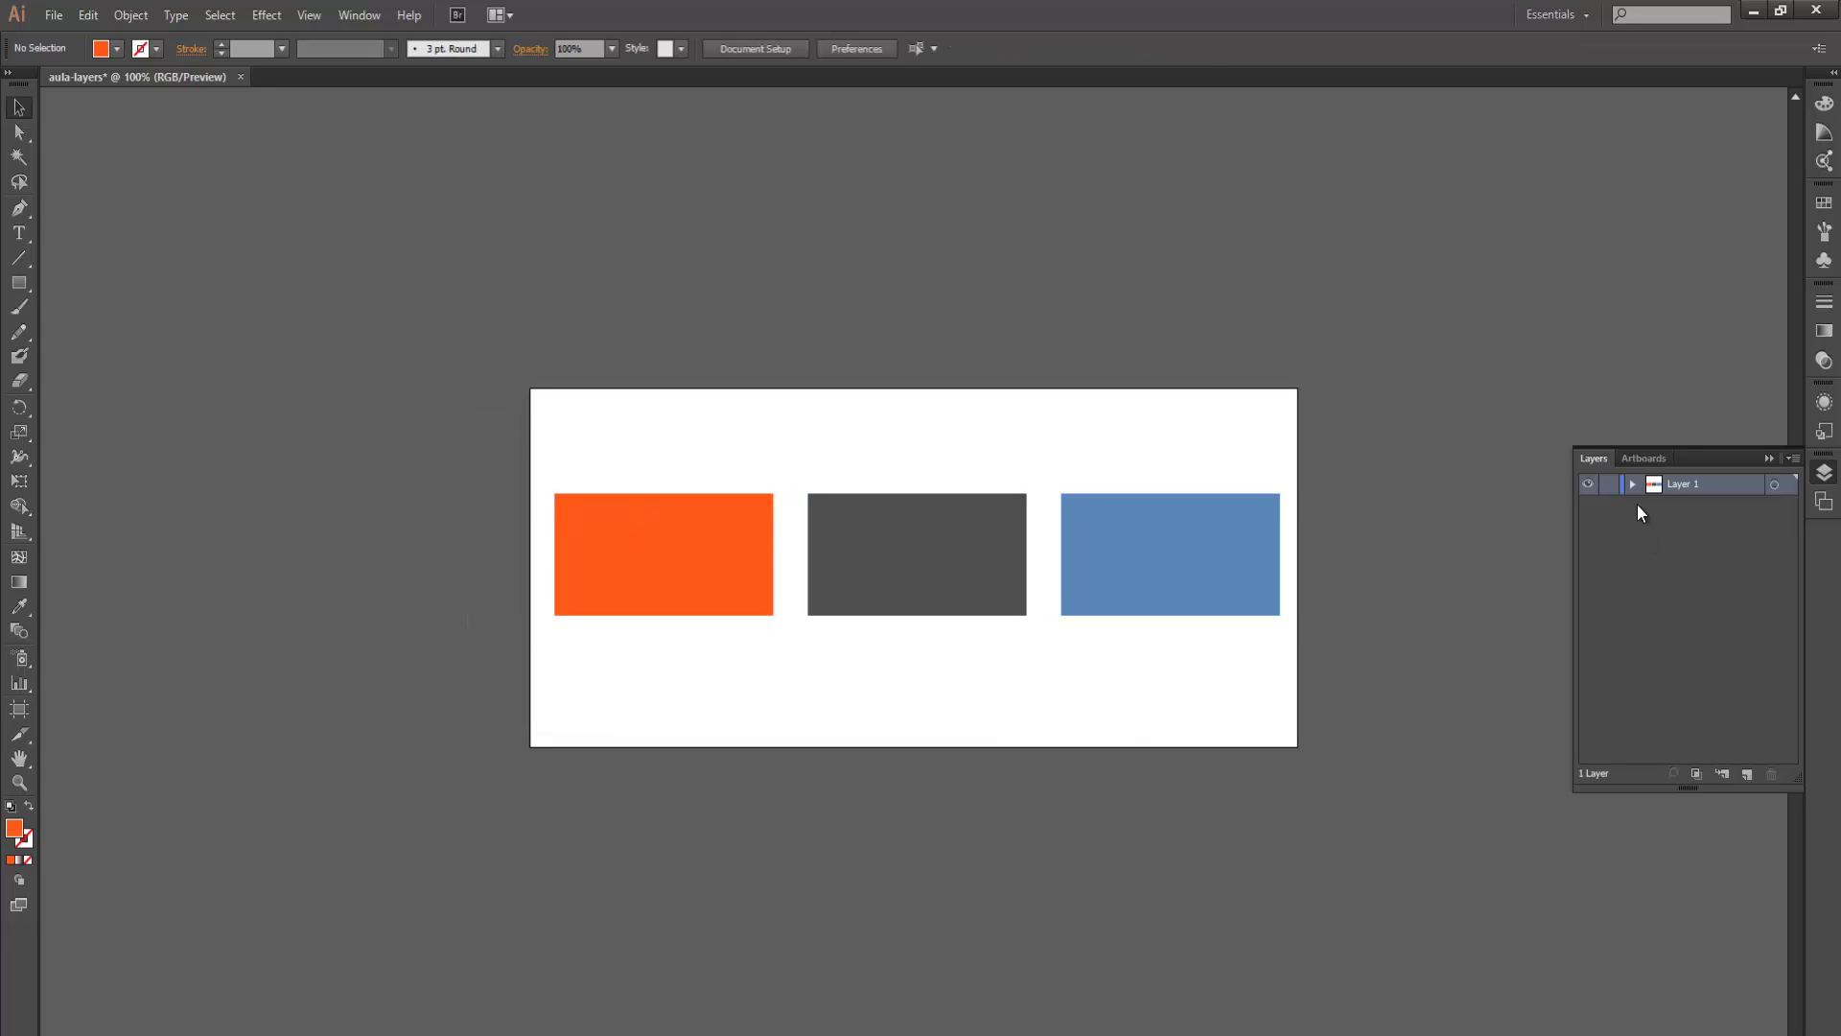
# Expand Layer 1 and select the blue, gray and orange rectangles on the artboard one after another, ending with nothing selected.
pyautogui.click(1632, 485)
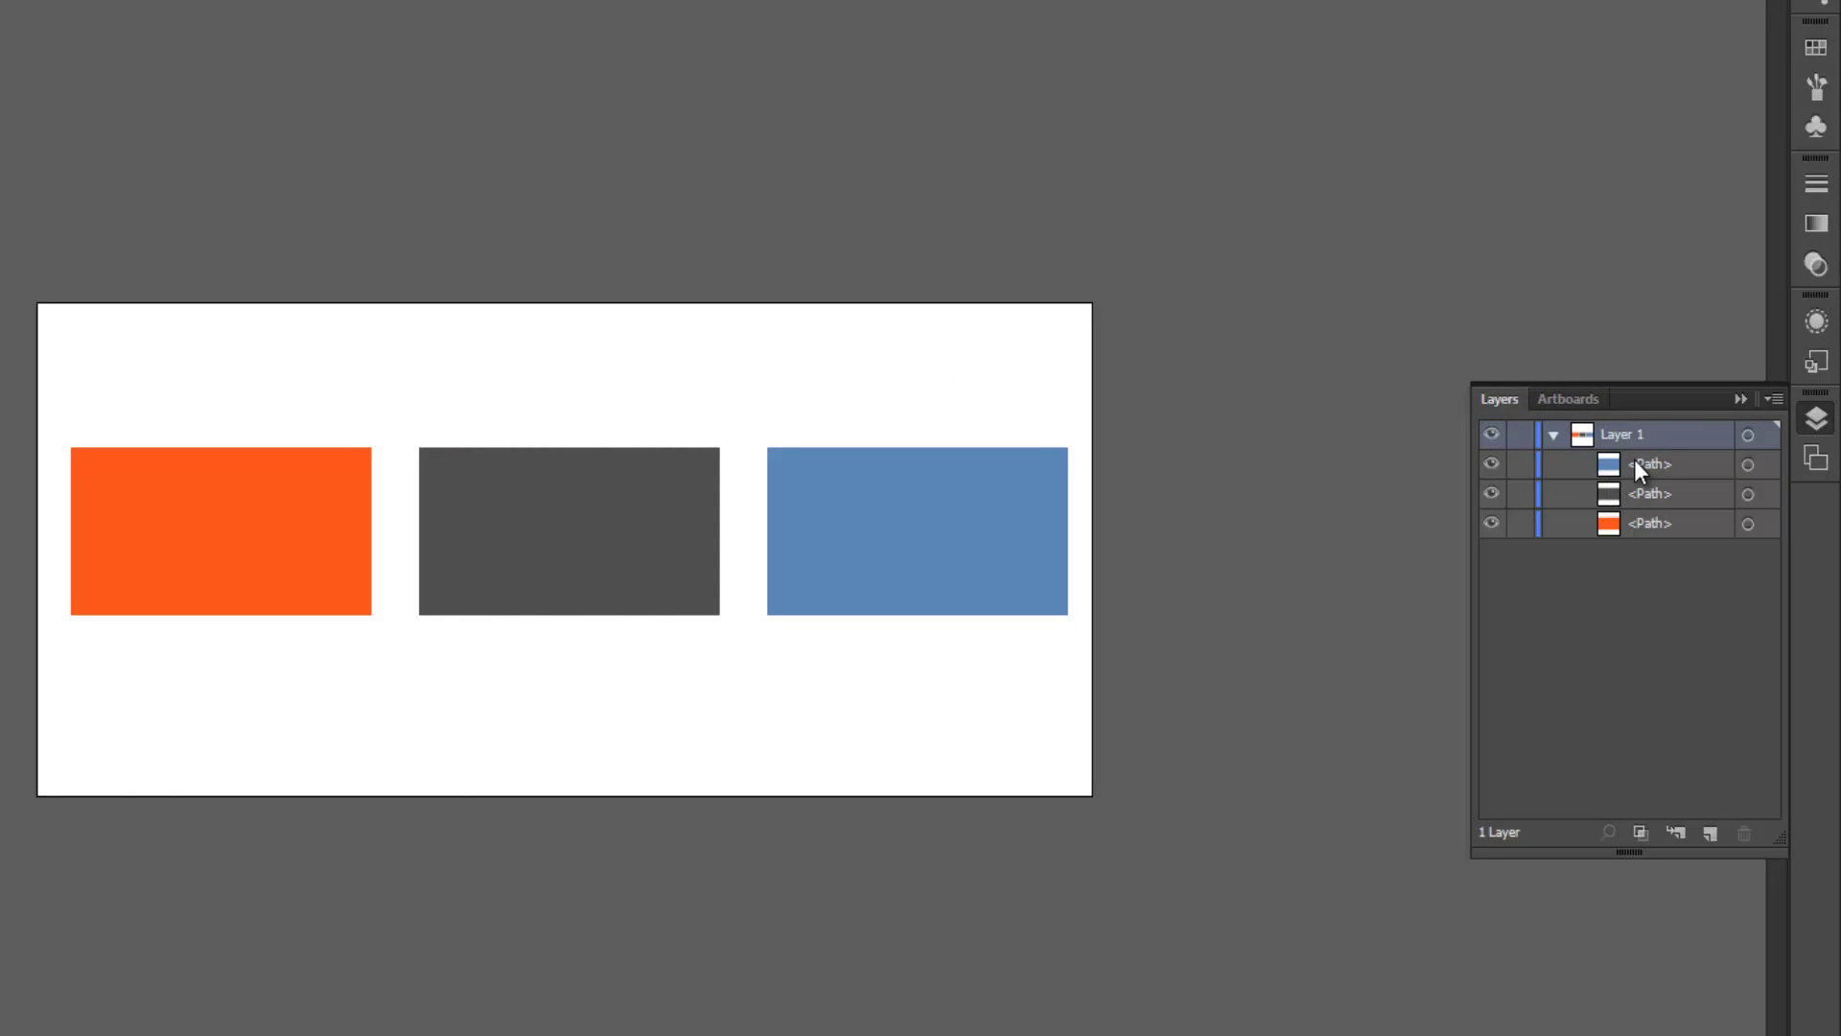
pyautogui.click(897, 523)
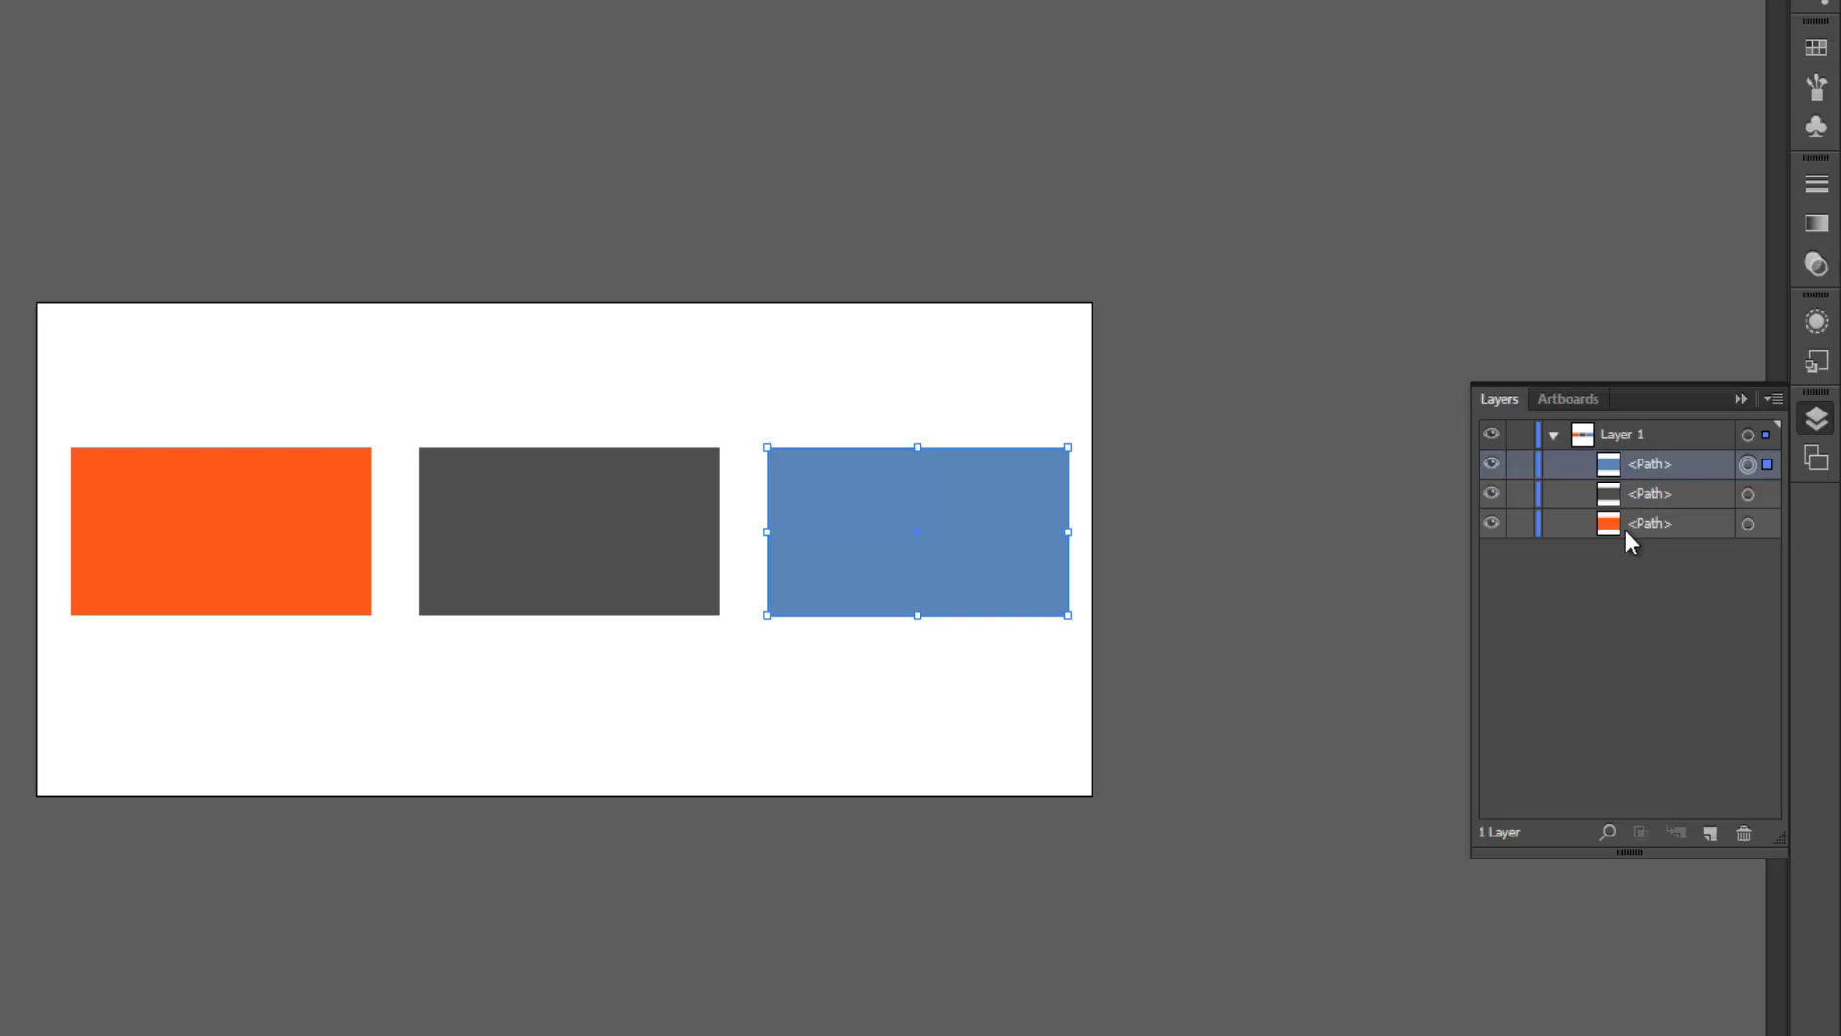
pyautogui.click(590, 580)
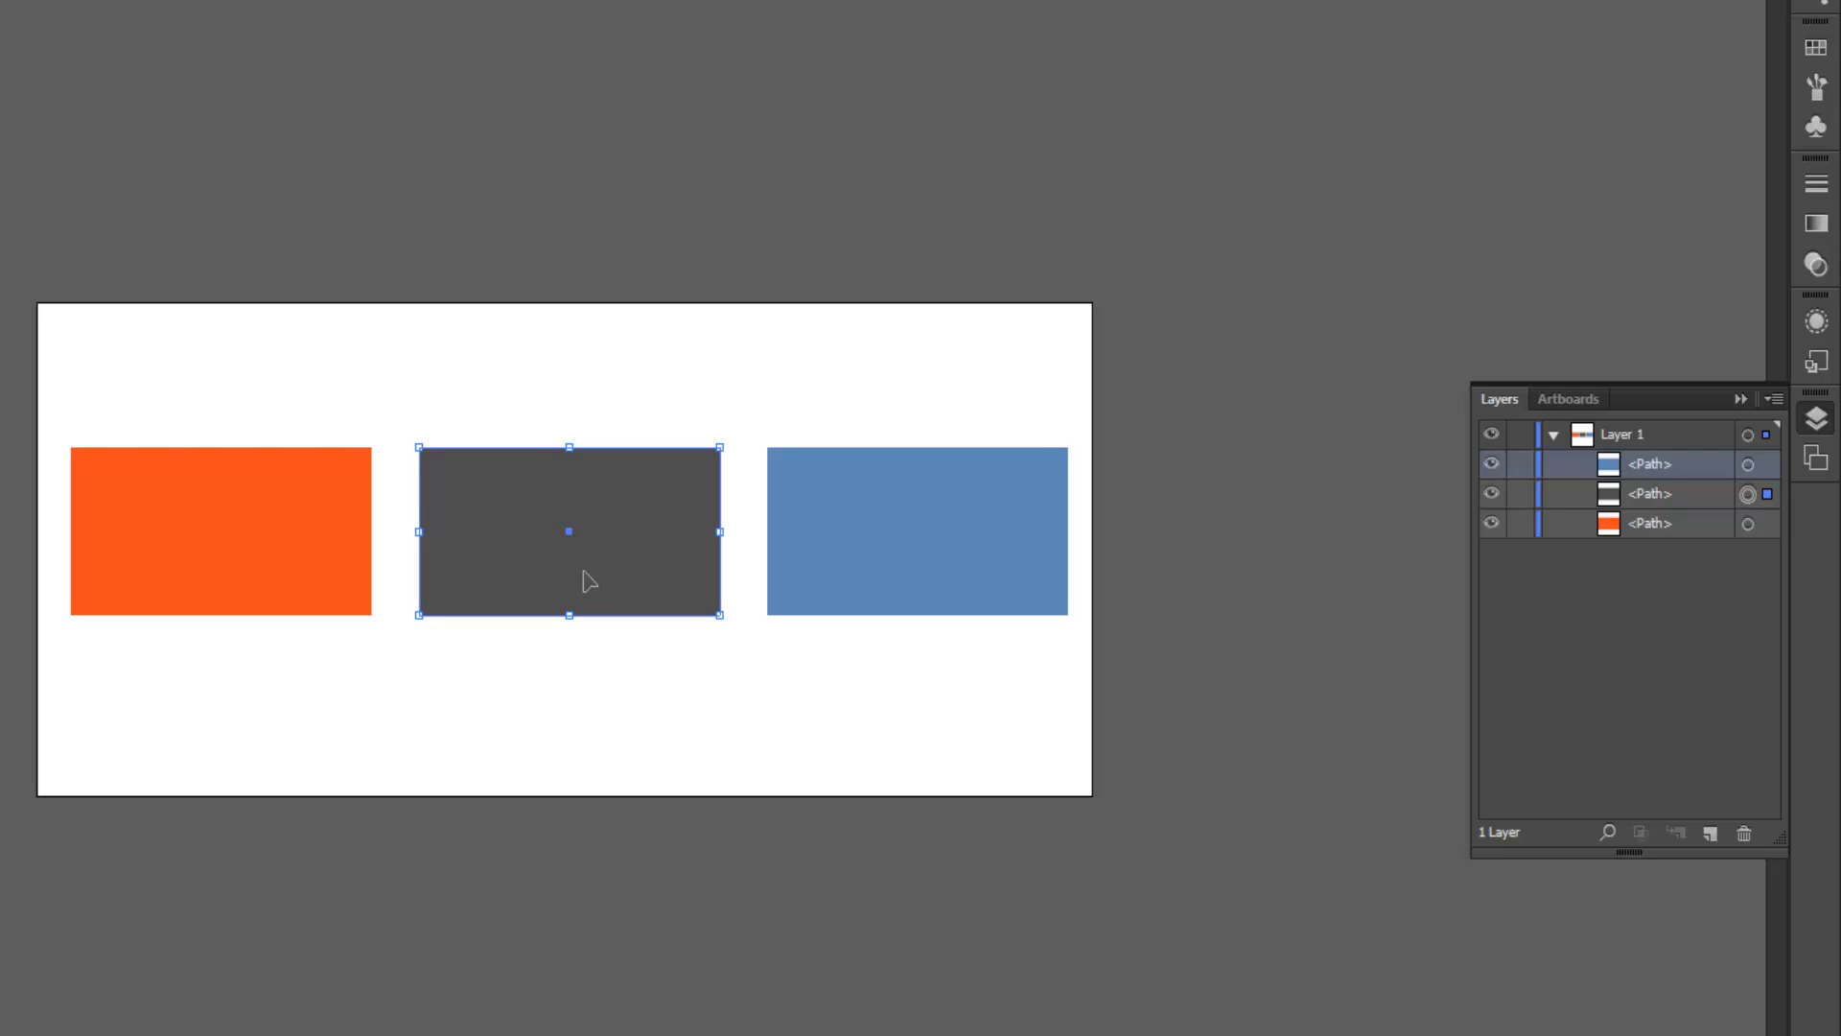
pyautogui.click(798, 586)
pyautogui.click(658, 576)
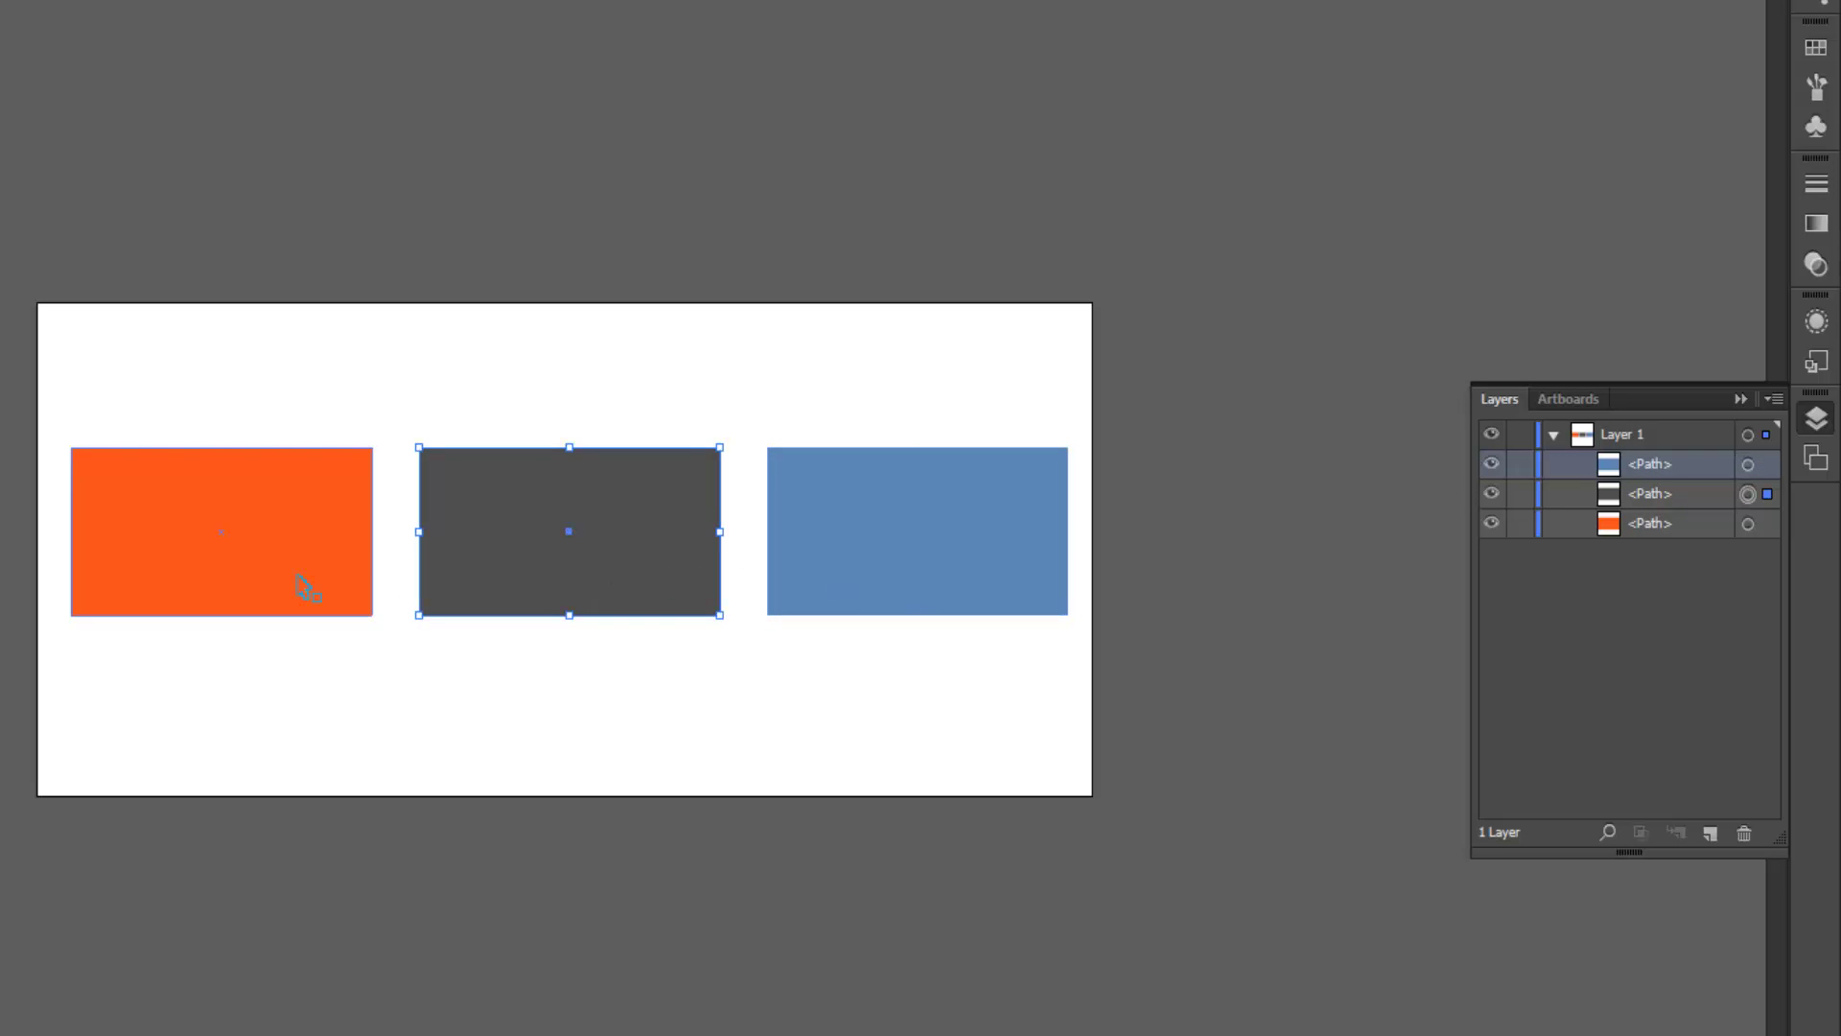
pyautogui.click(303, 585)
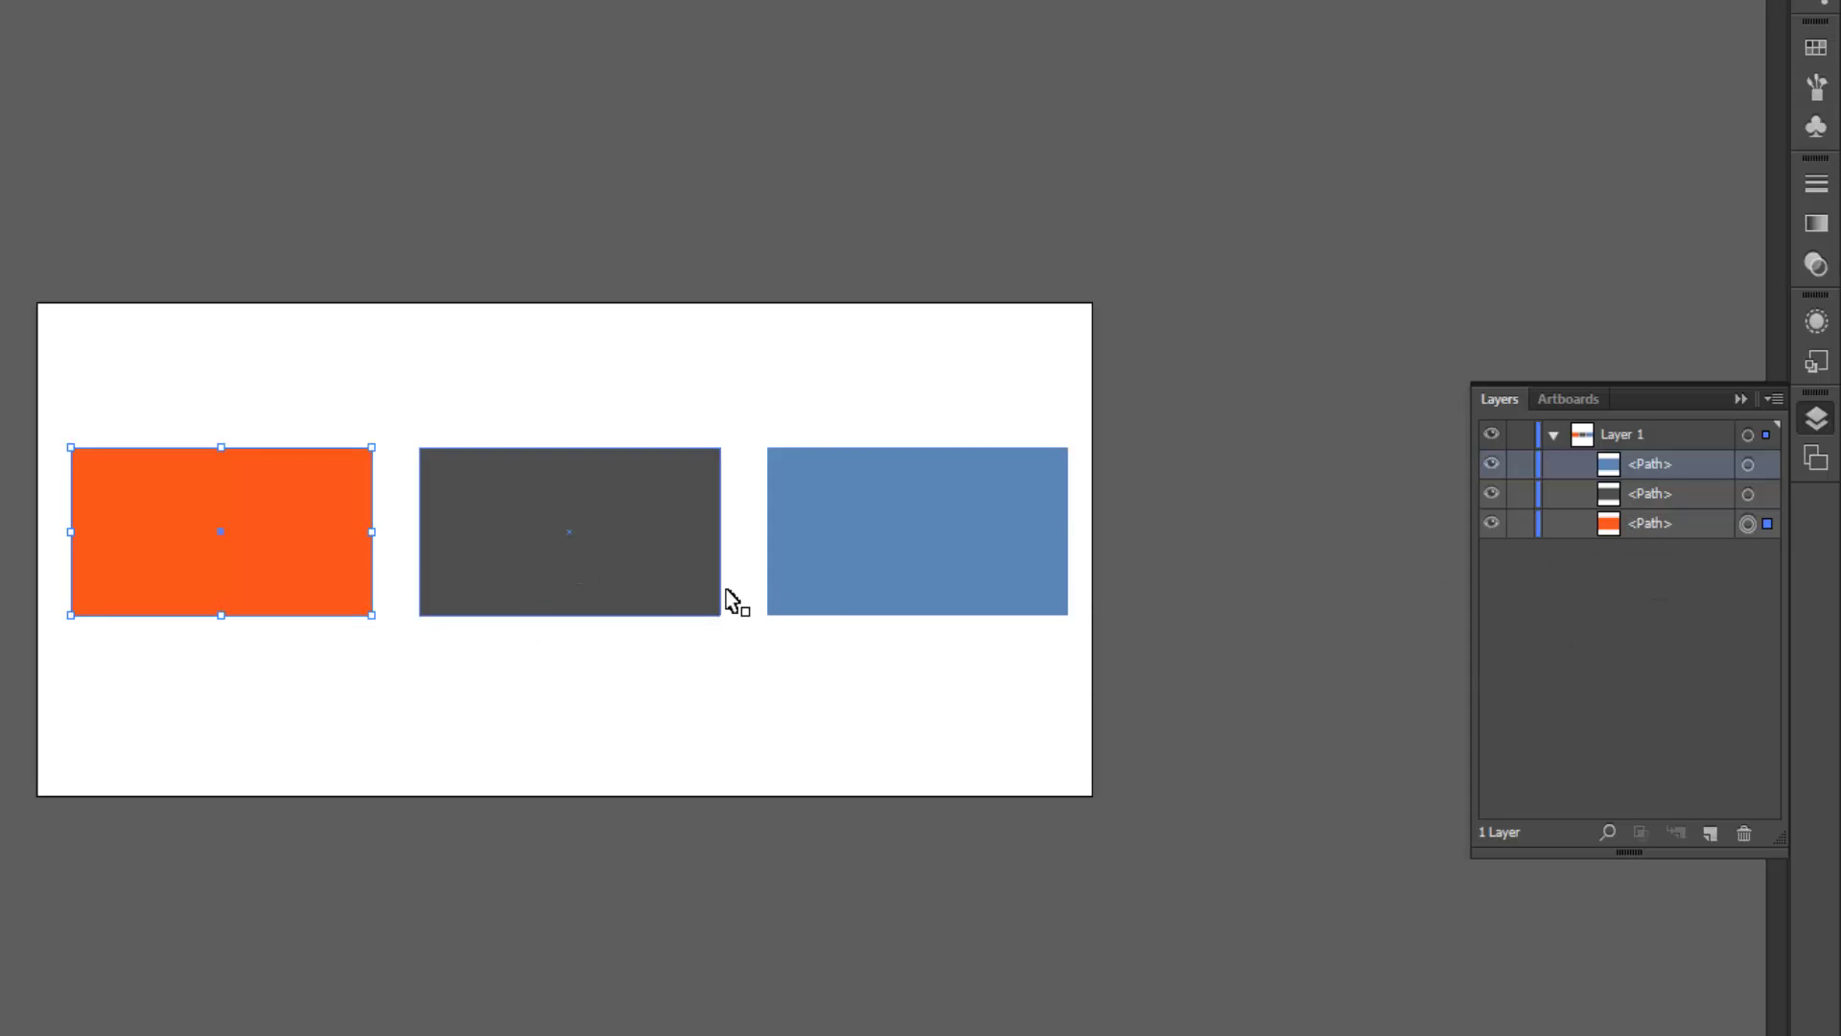
pyautogui.moveTo(1020, 699); pyautogui.dragTo(670, 711)
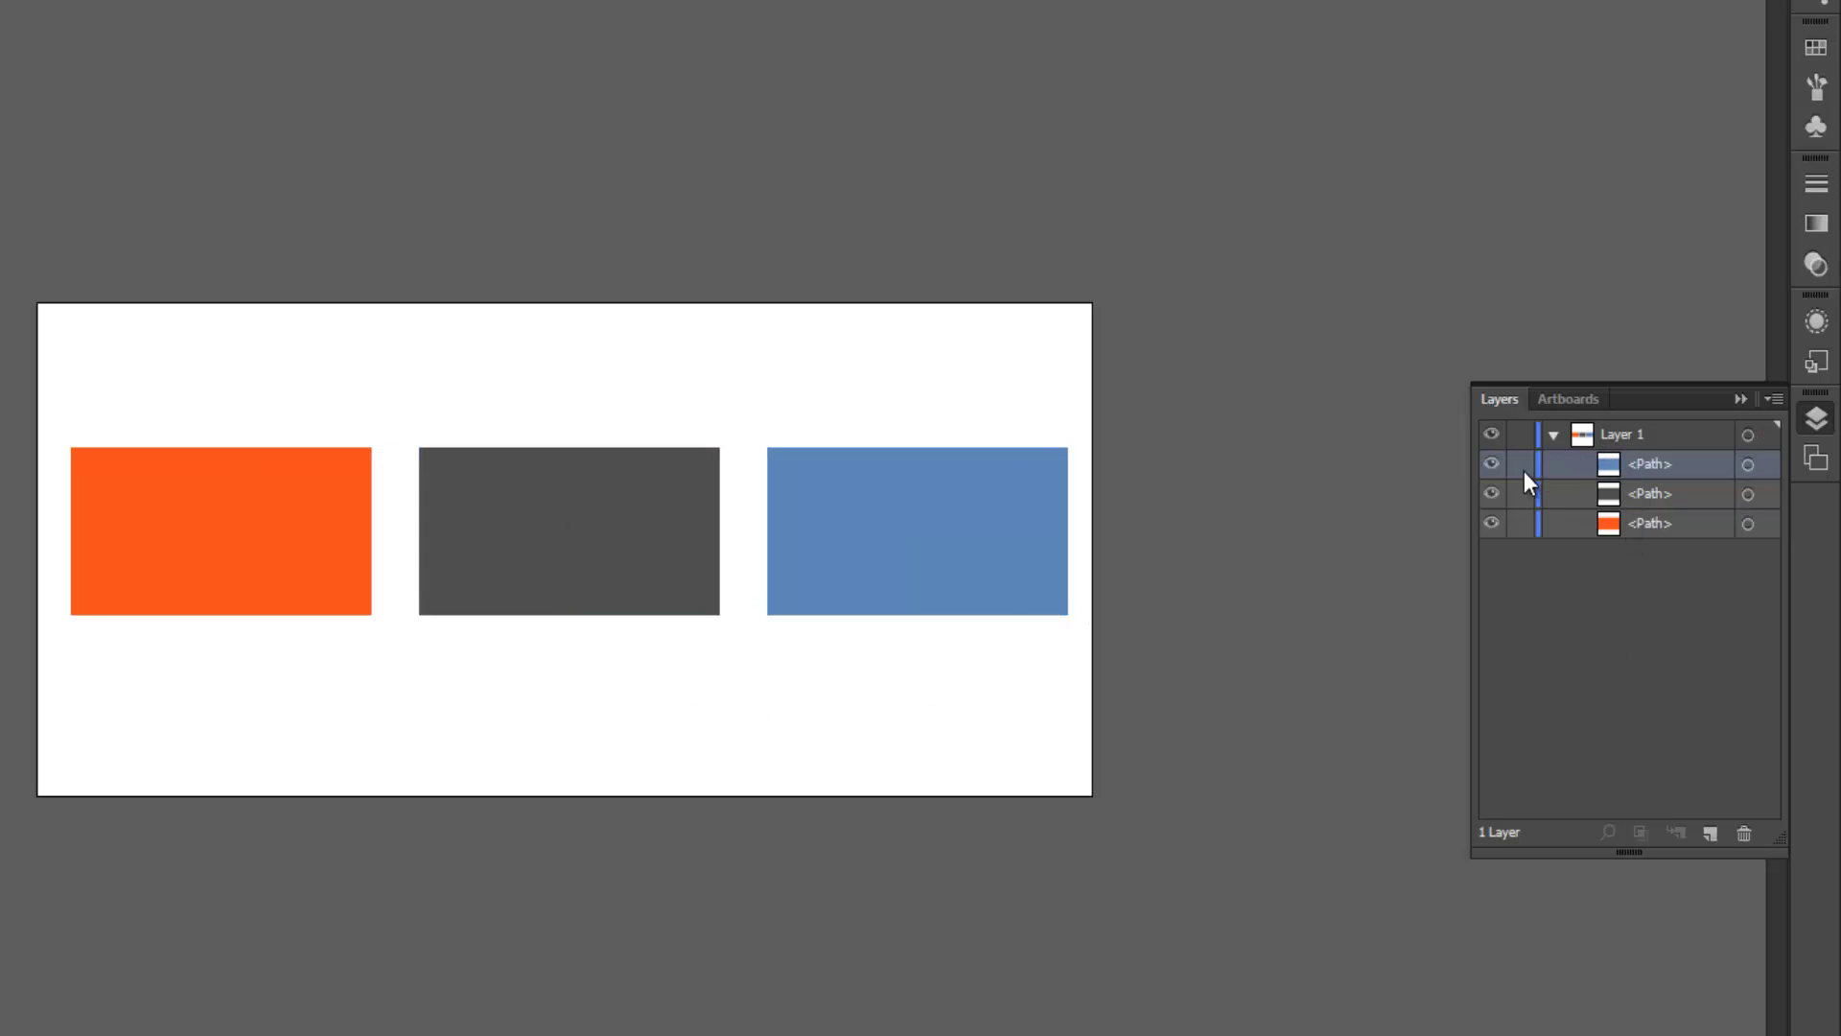
# Alternate the selection among the three rectangles on the artboard to compare the selection marks beside their paths in the layer list.
pyautogui.click(615, 566)
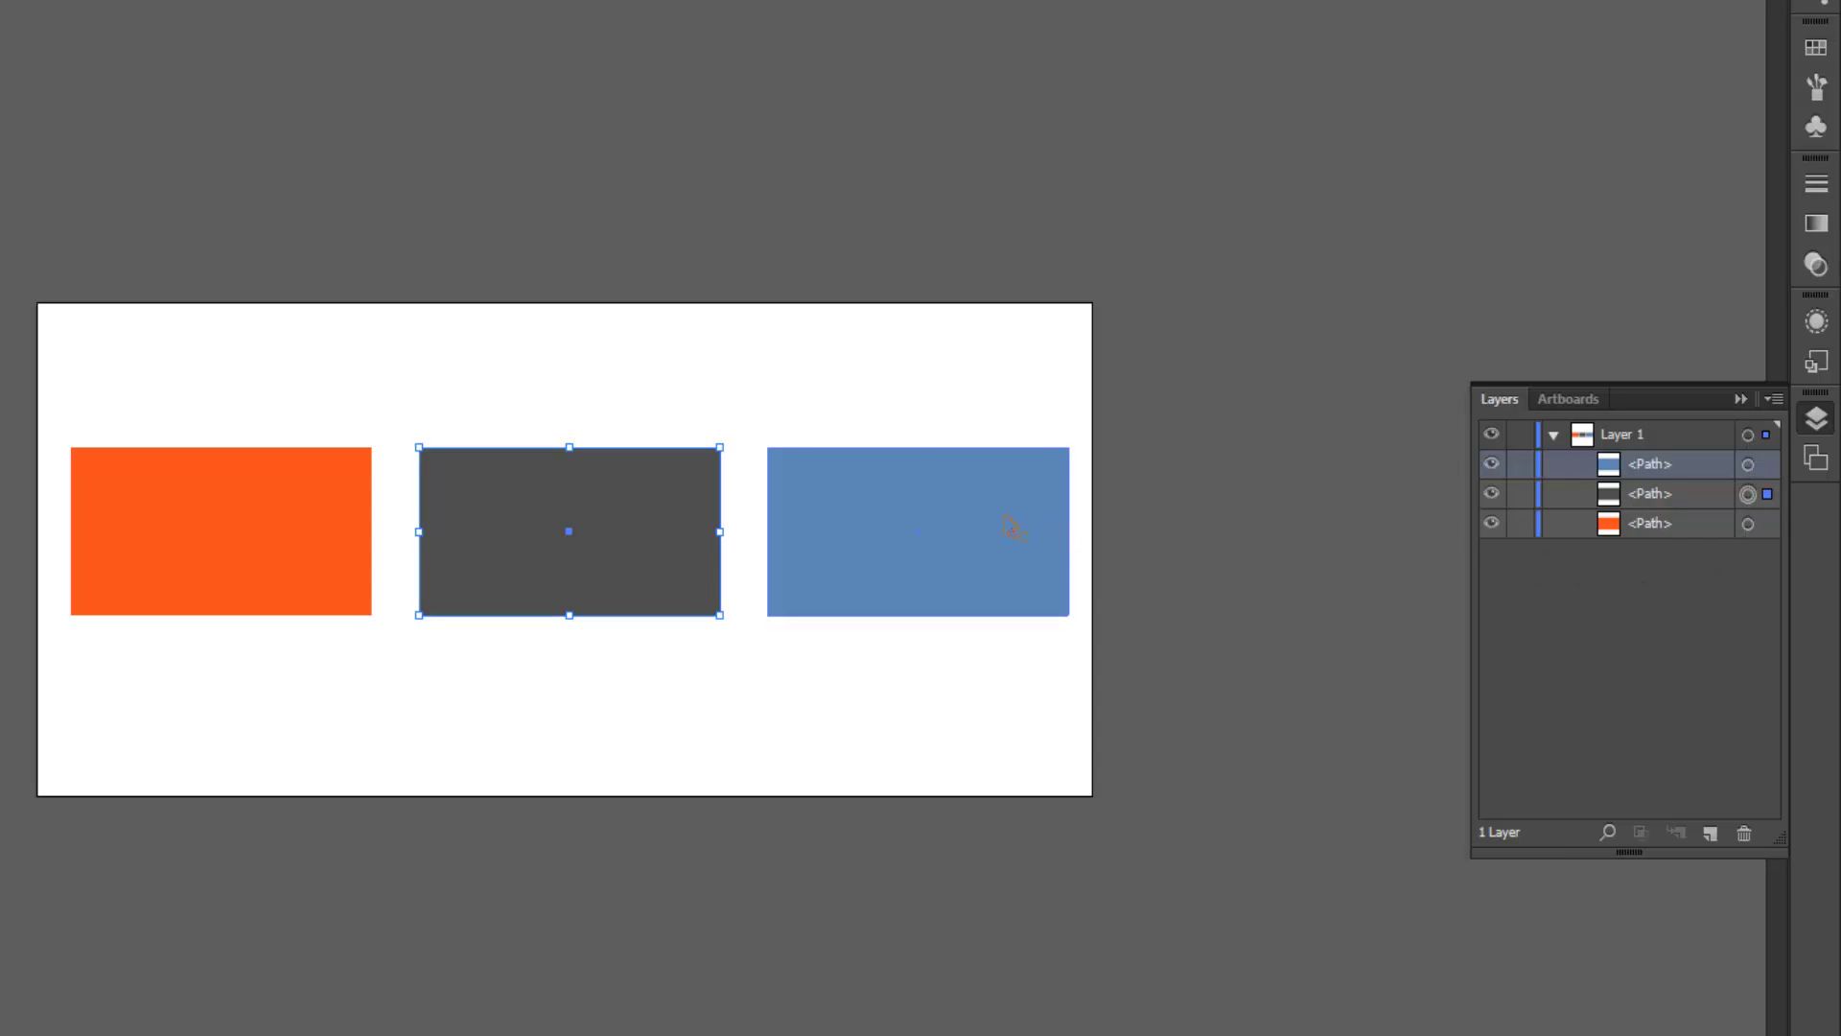
pyautogui.click(911, 532)
pyautogui.click(596, 563)
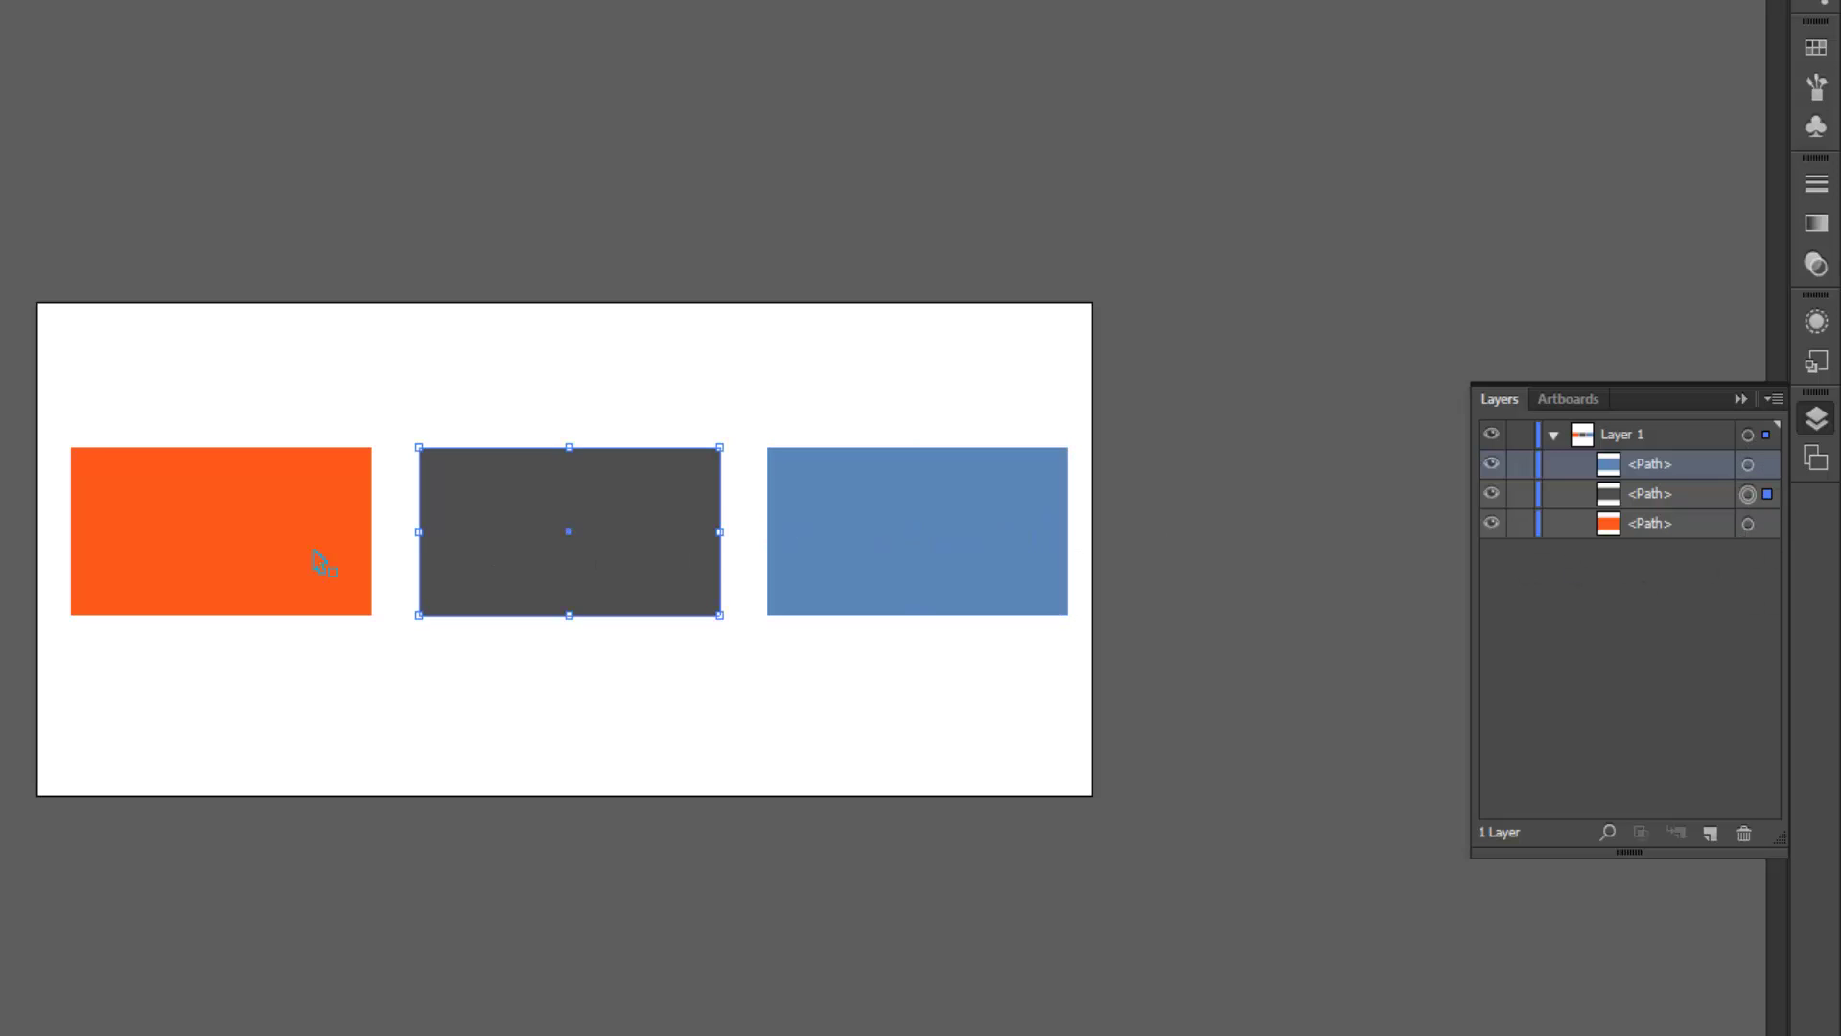
pyautogui.click(916, 537)
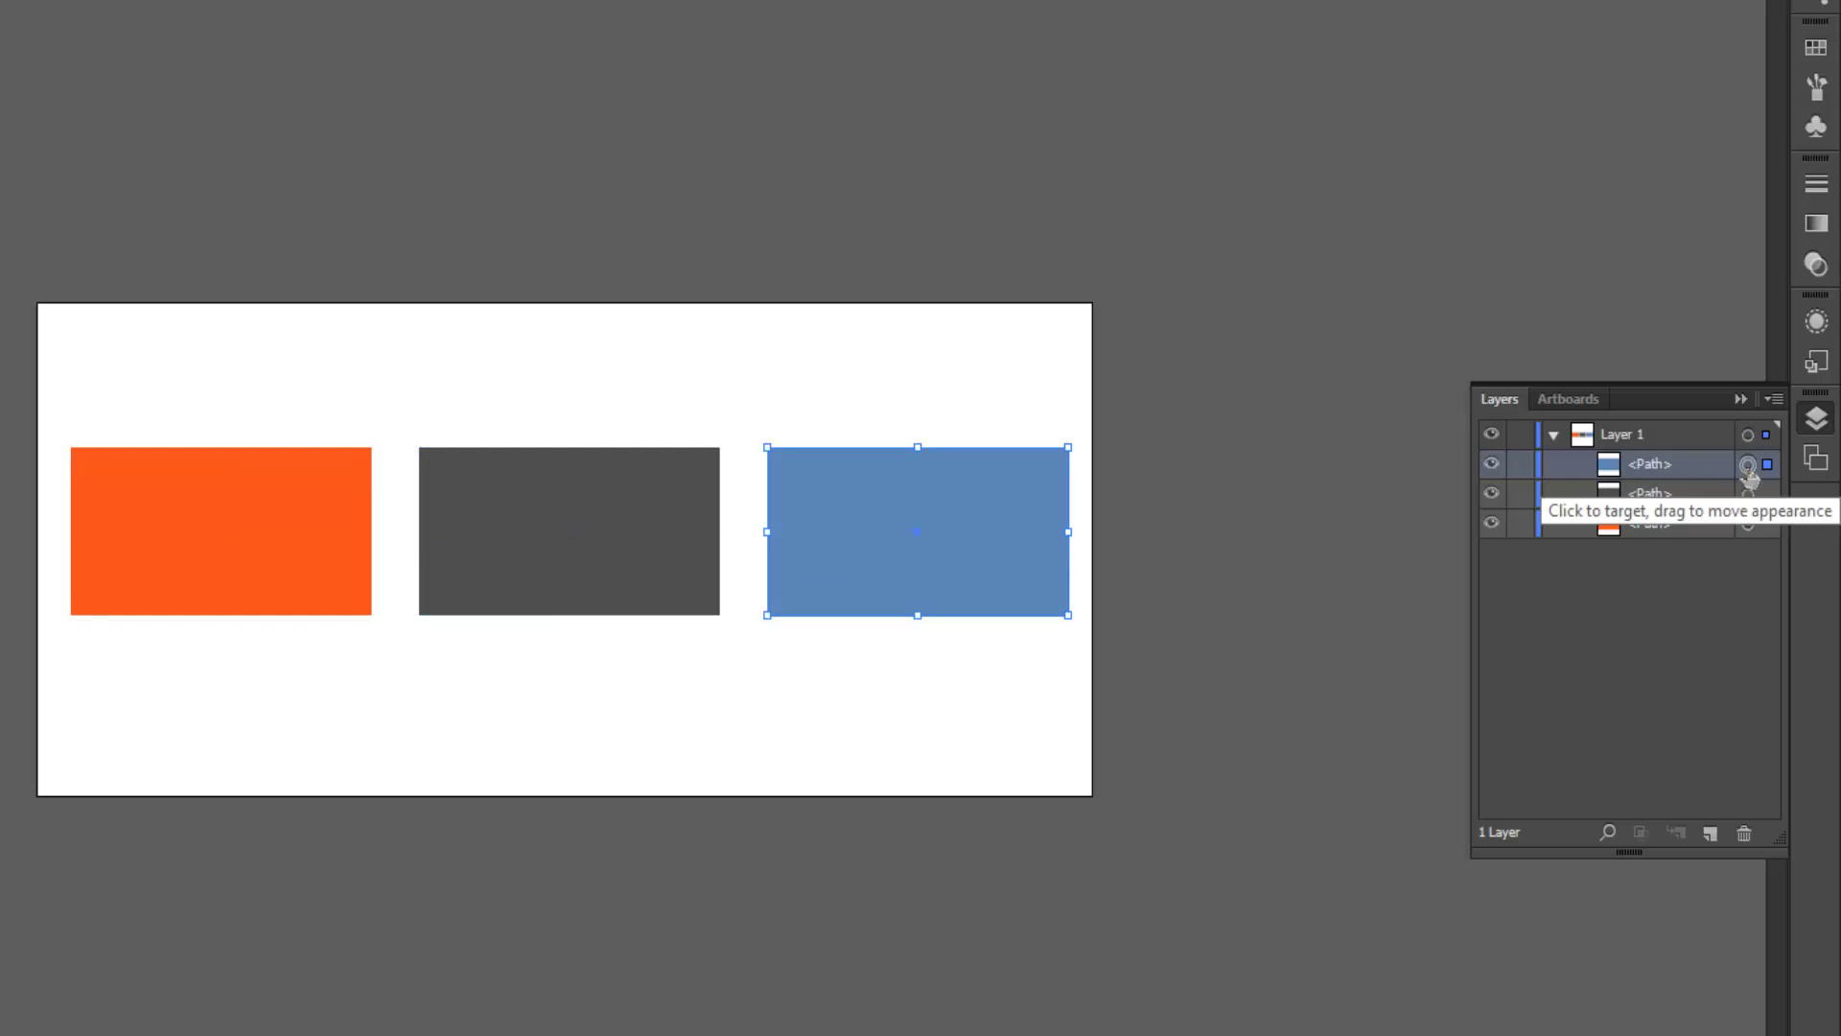
pyautogui.click(595, 537)
pyautogui.click(312, 537)
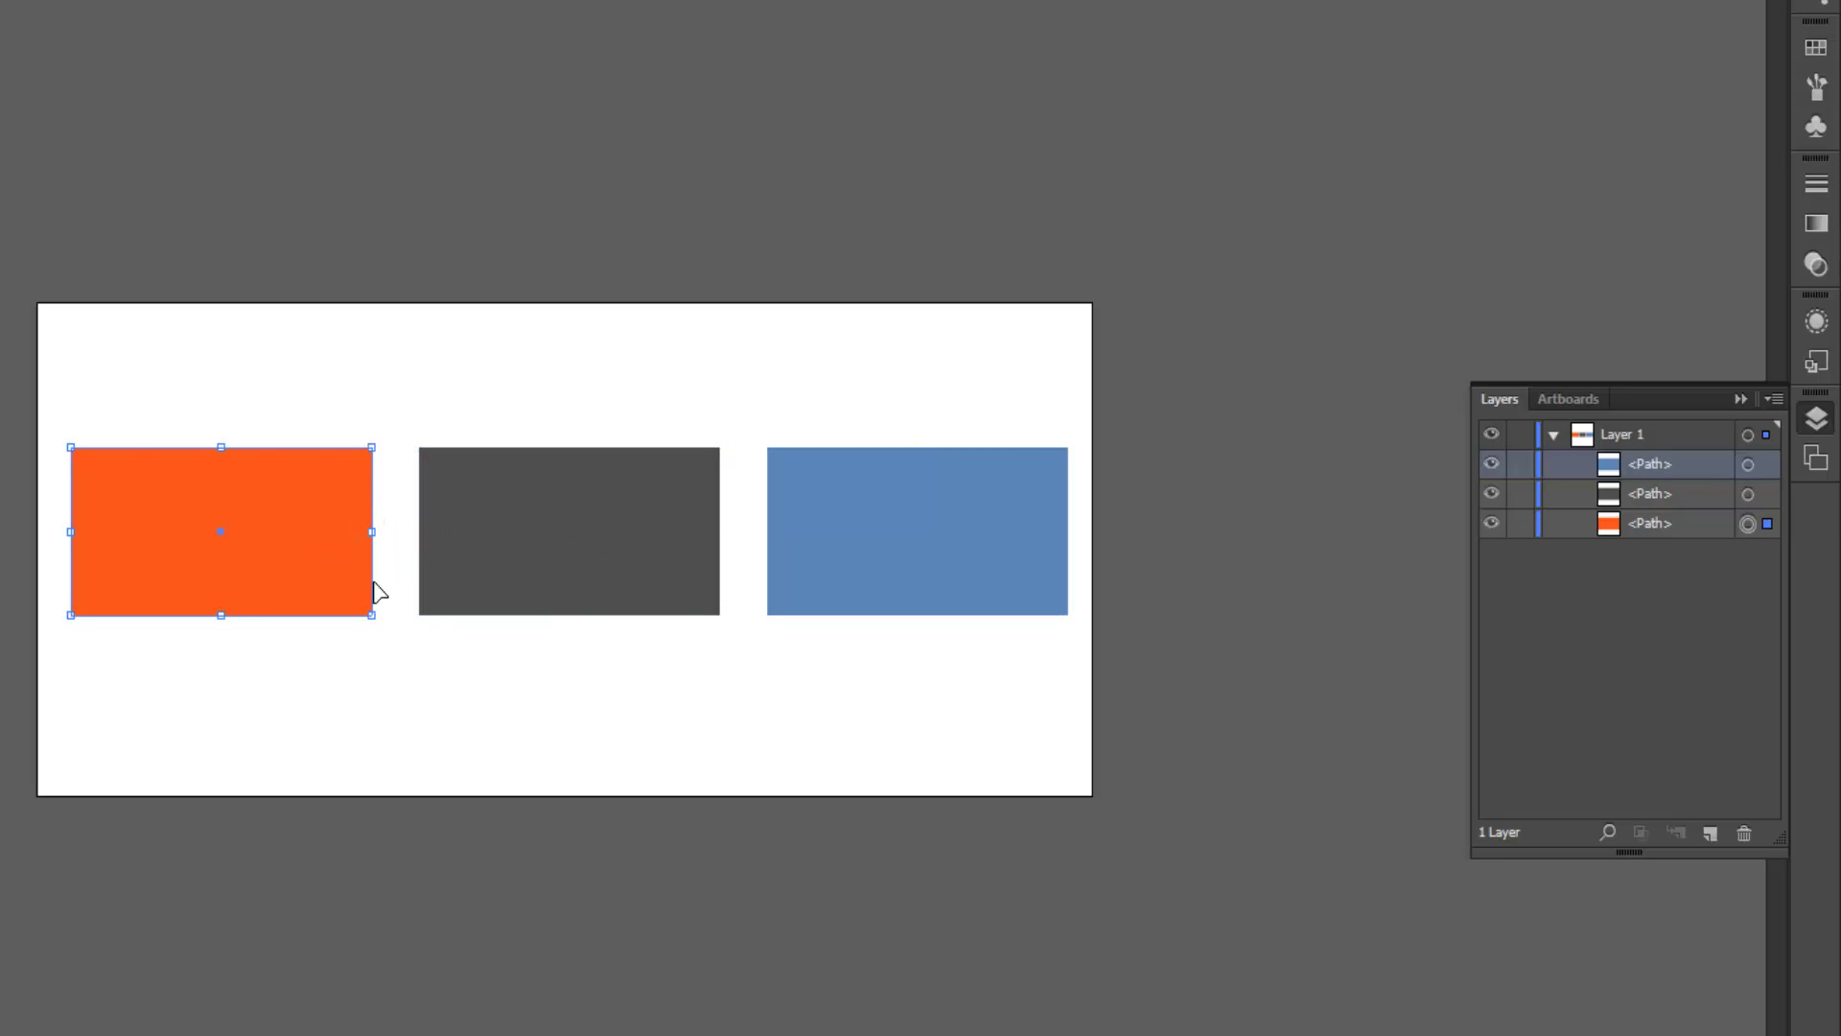
pyautogui.click(566, 579)
pyautogui.click(911, 576)
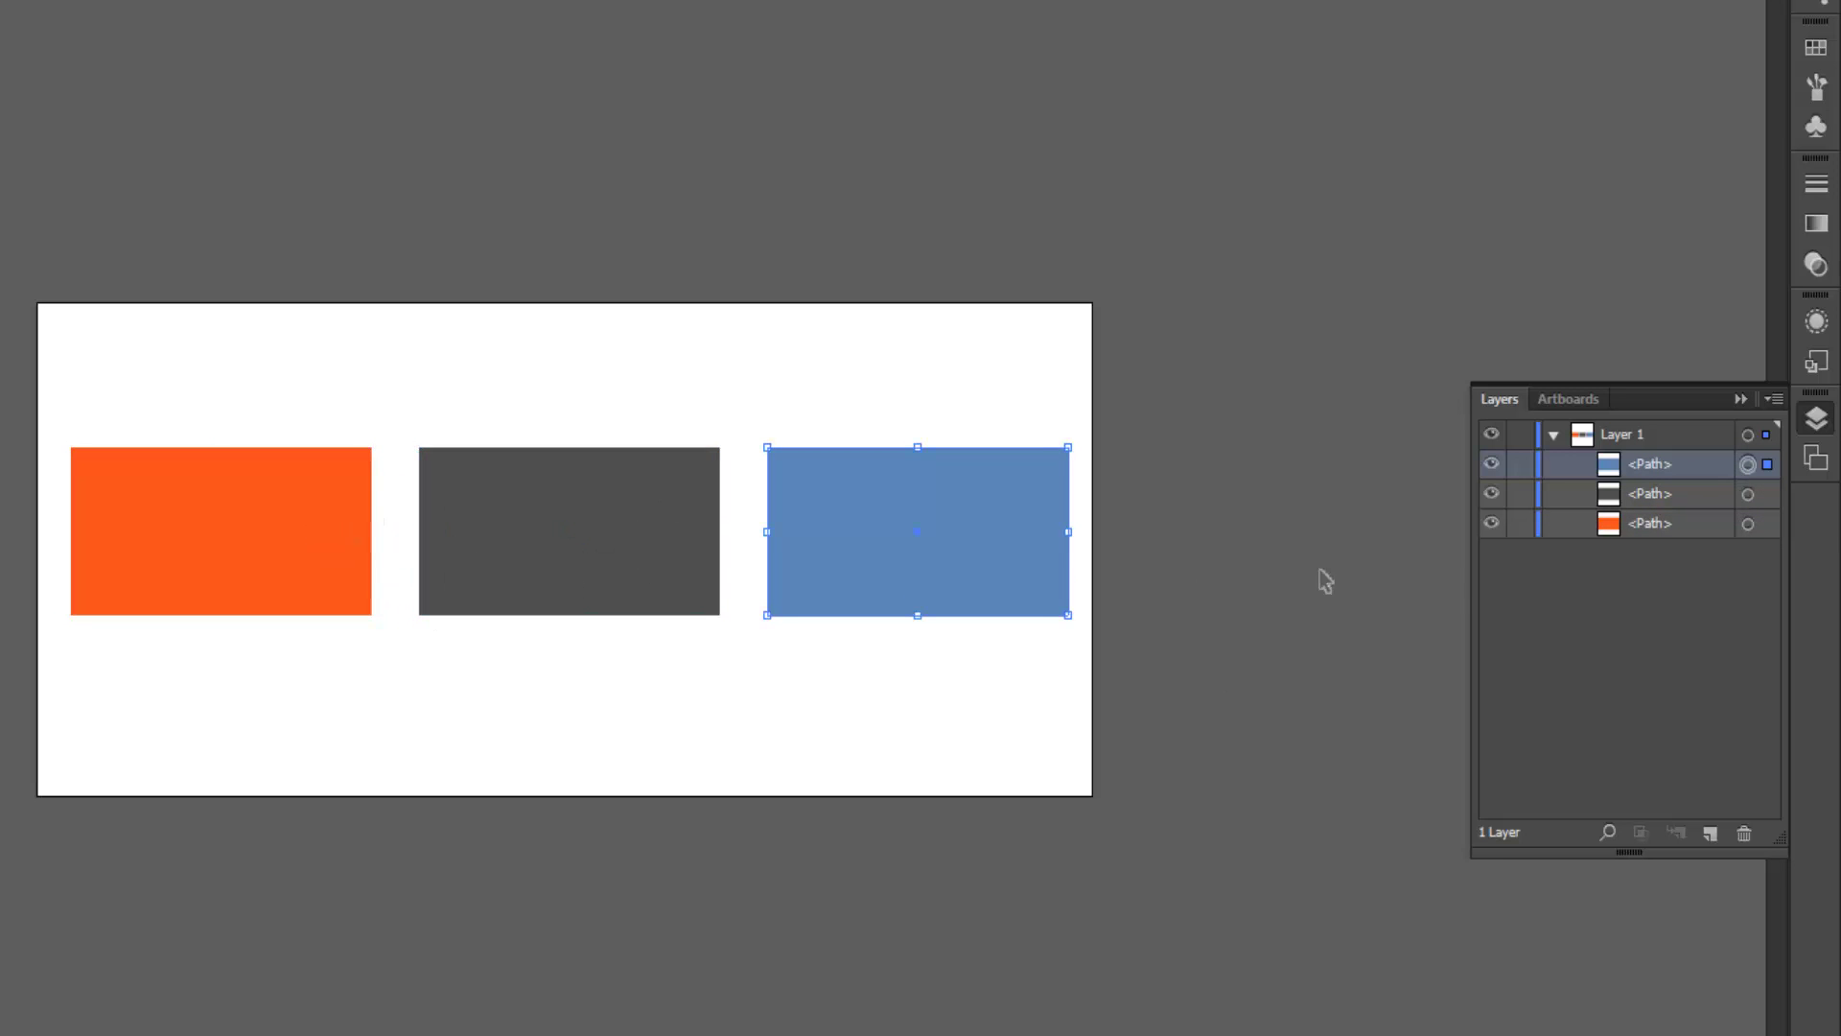
# Target all artwork on Layer 1, collapse the layer and expand it again.
pyautogui.click(1747, 434)
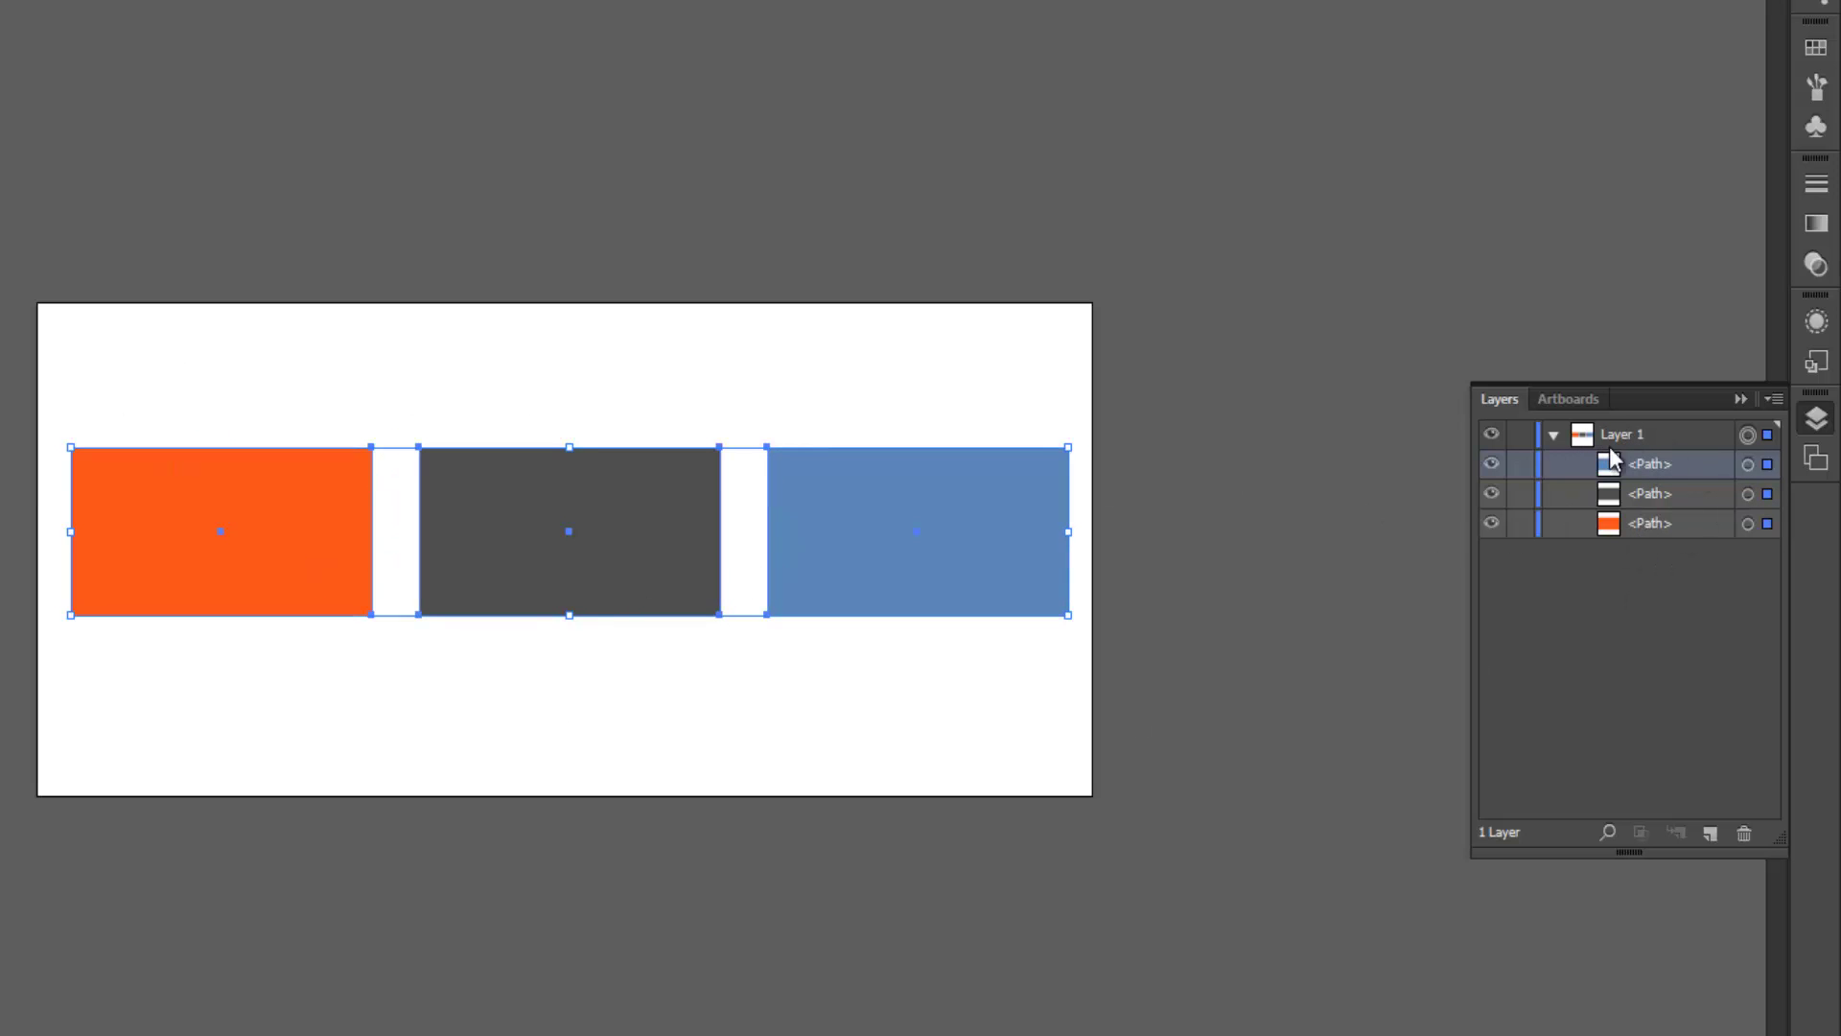
pyautogui.click(1554, 436)
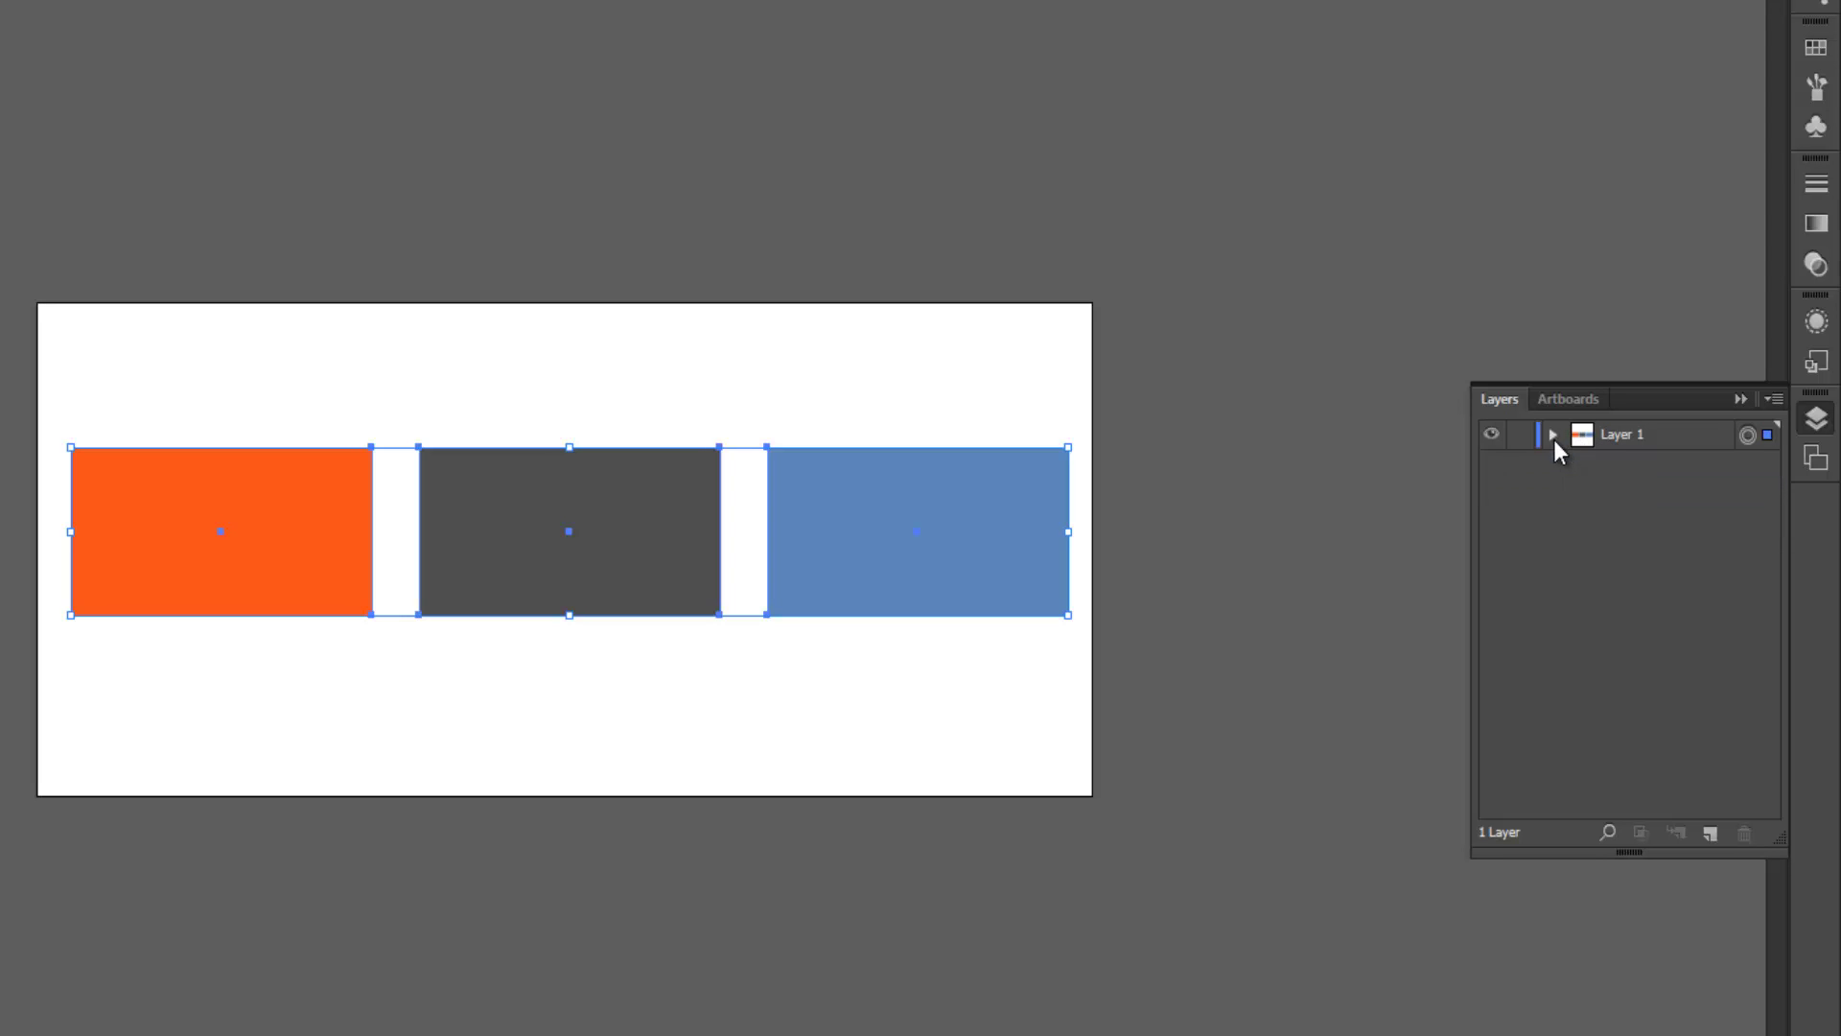
pyautogui.click(1554, 436)
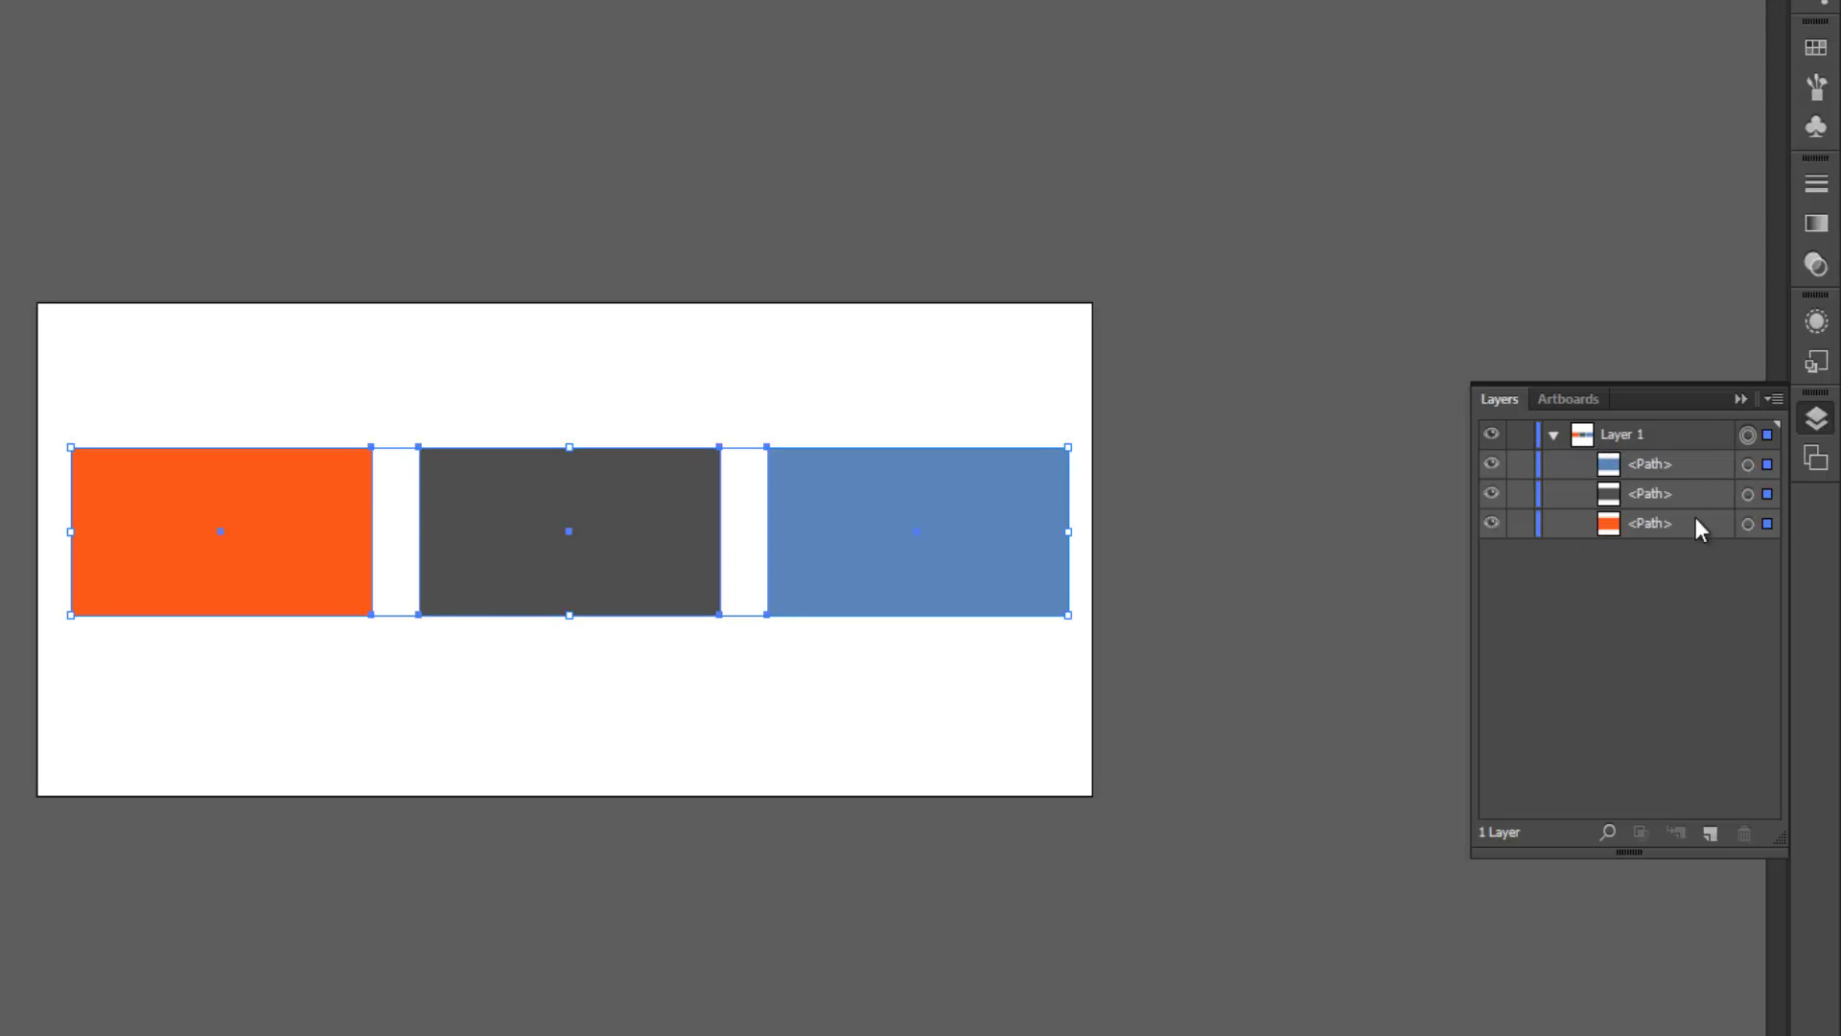
# Use the layer list to select the blue, gray and orange paths individually and all of Layer 1's artwork together.
pyautogui.click(1749, 466)
pyautogui.click(1768, 435)
pyautogui.click(1767, 464)
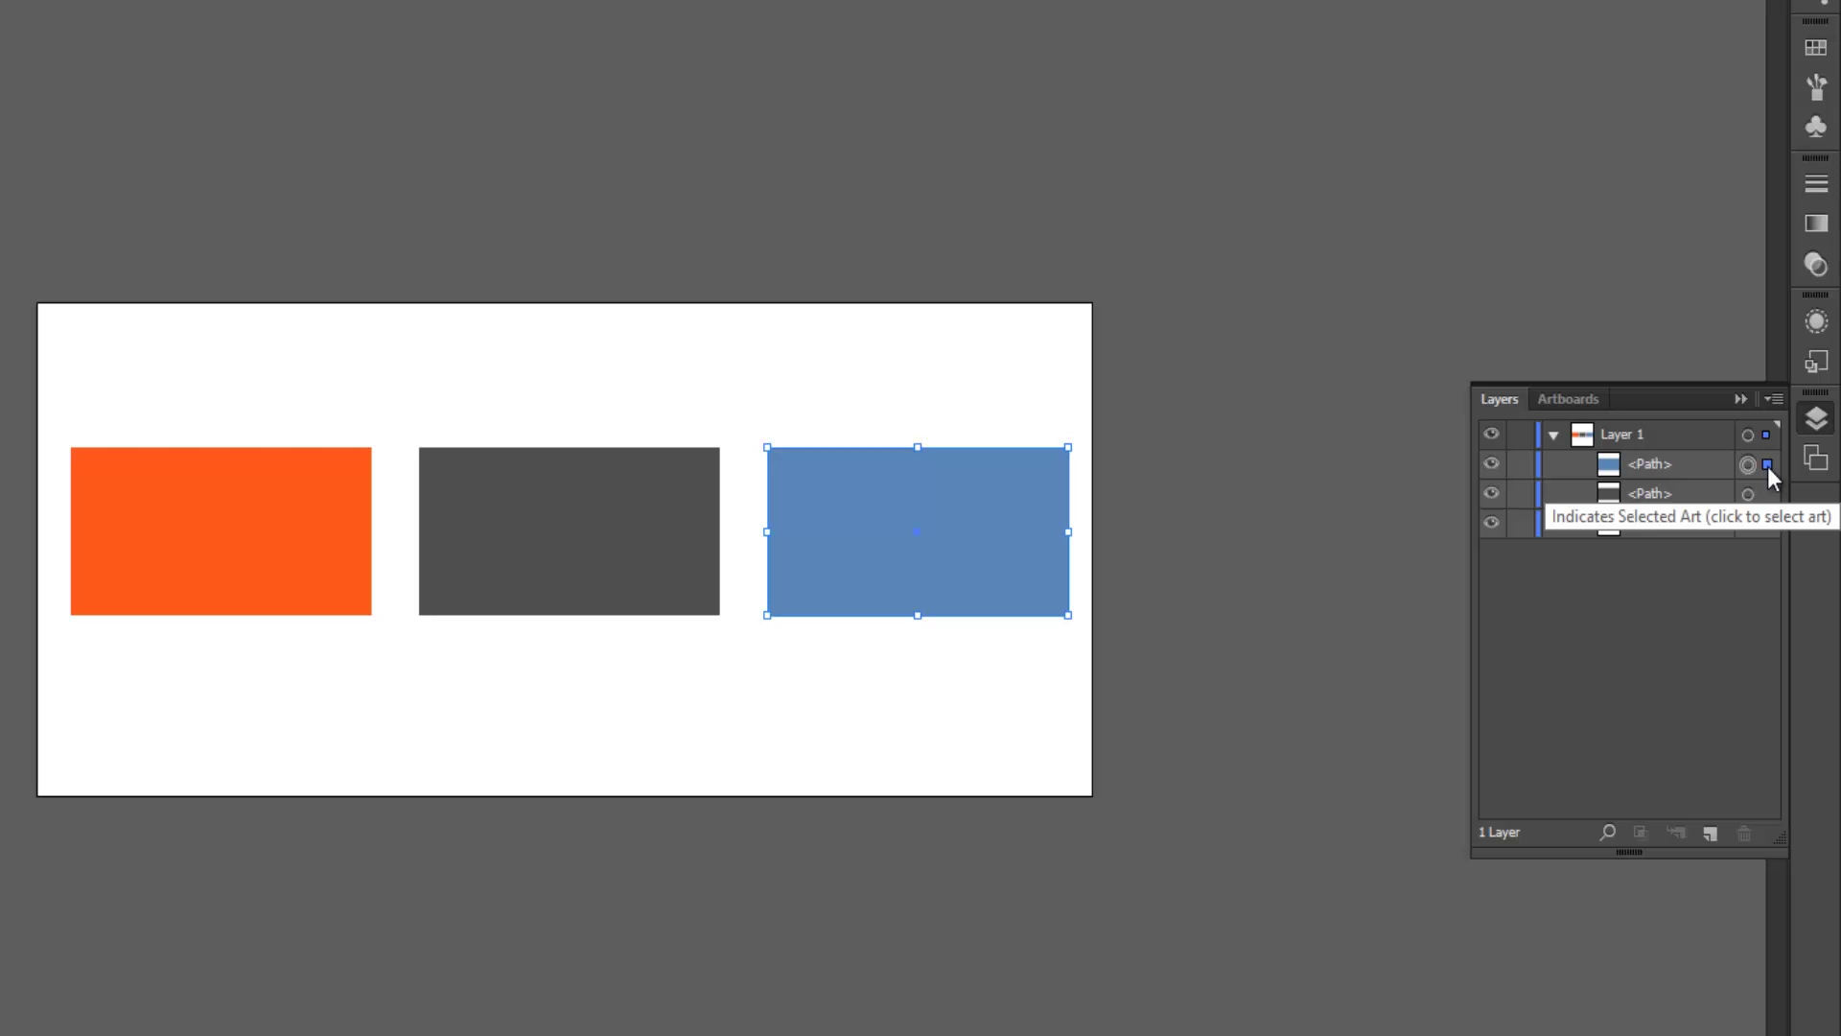
pyautogui.click(1767, 494)
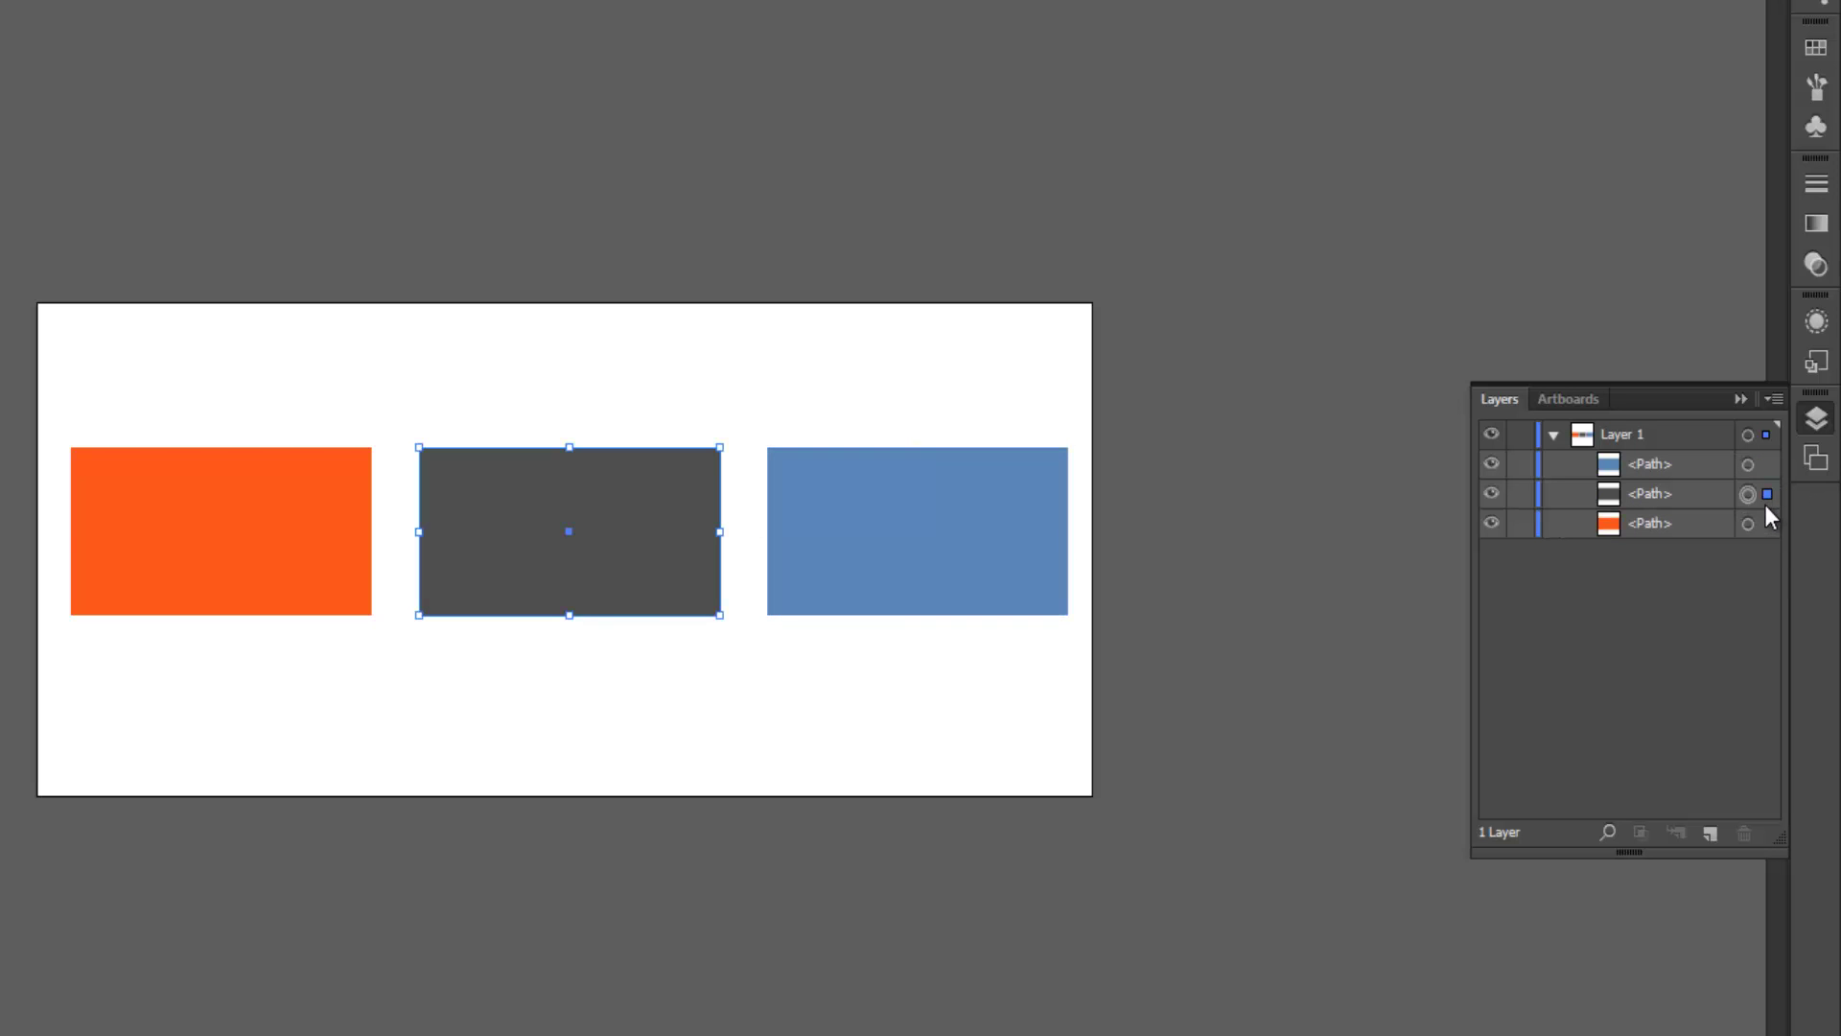
pyautogui.click(1767, 523)
pyautogui.click(1766, 494)
pyautogui.click(1764, 465)
pyautogui.click(1767, 494)
pyautogui.click(1767, 524)
pyautogui.click(1767, 494)
pyautogui.click(1769, 436)
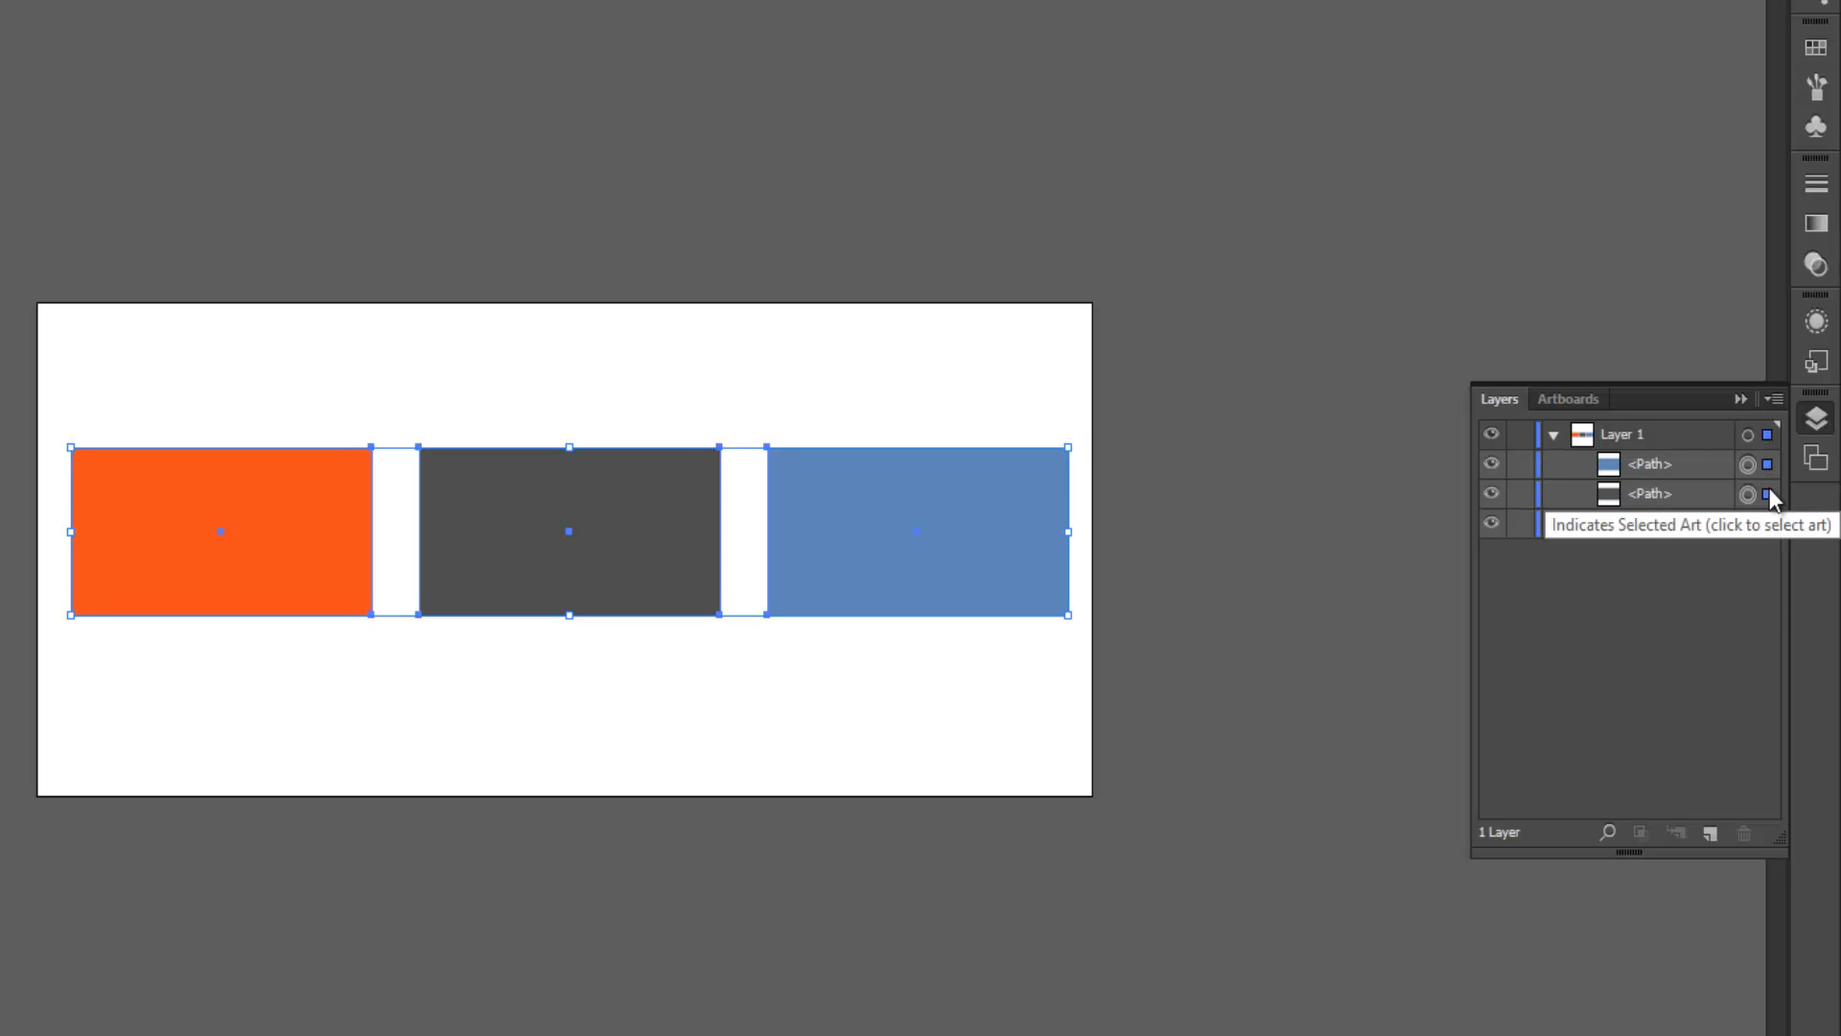
pyautogui.click(1767, 494)
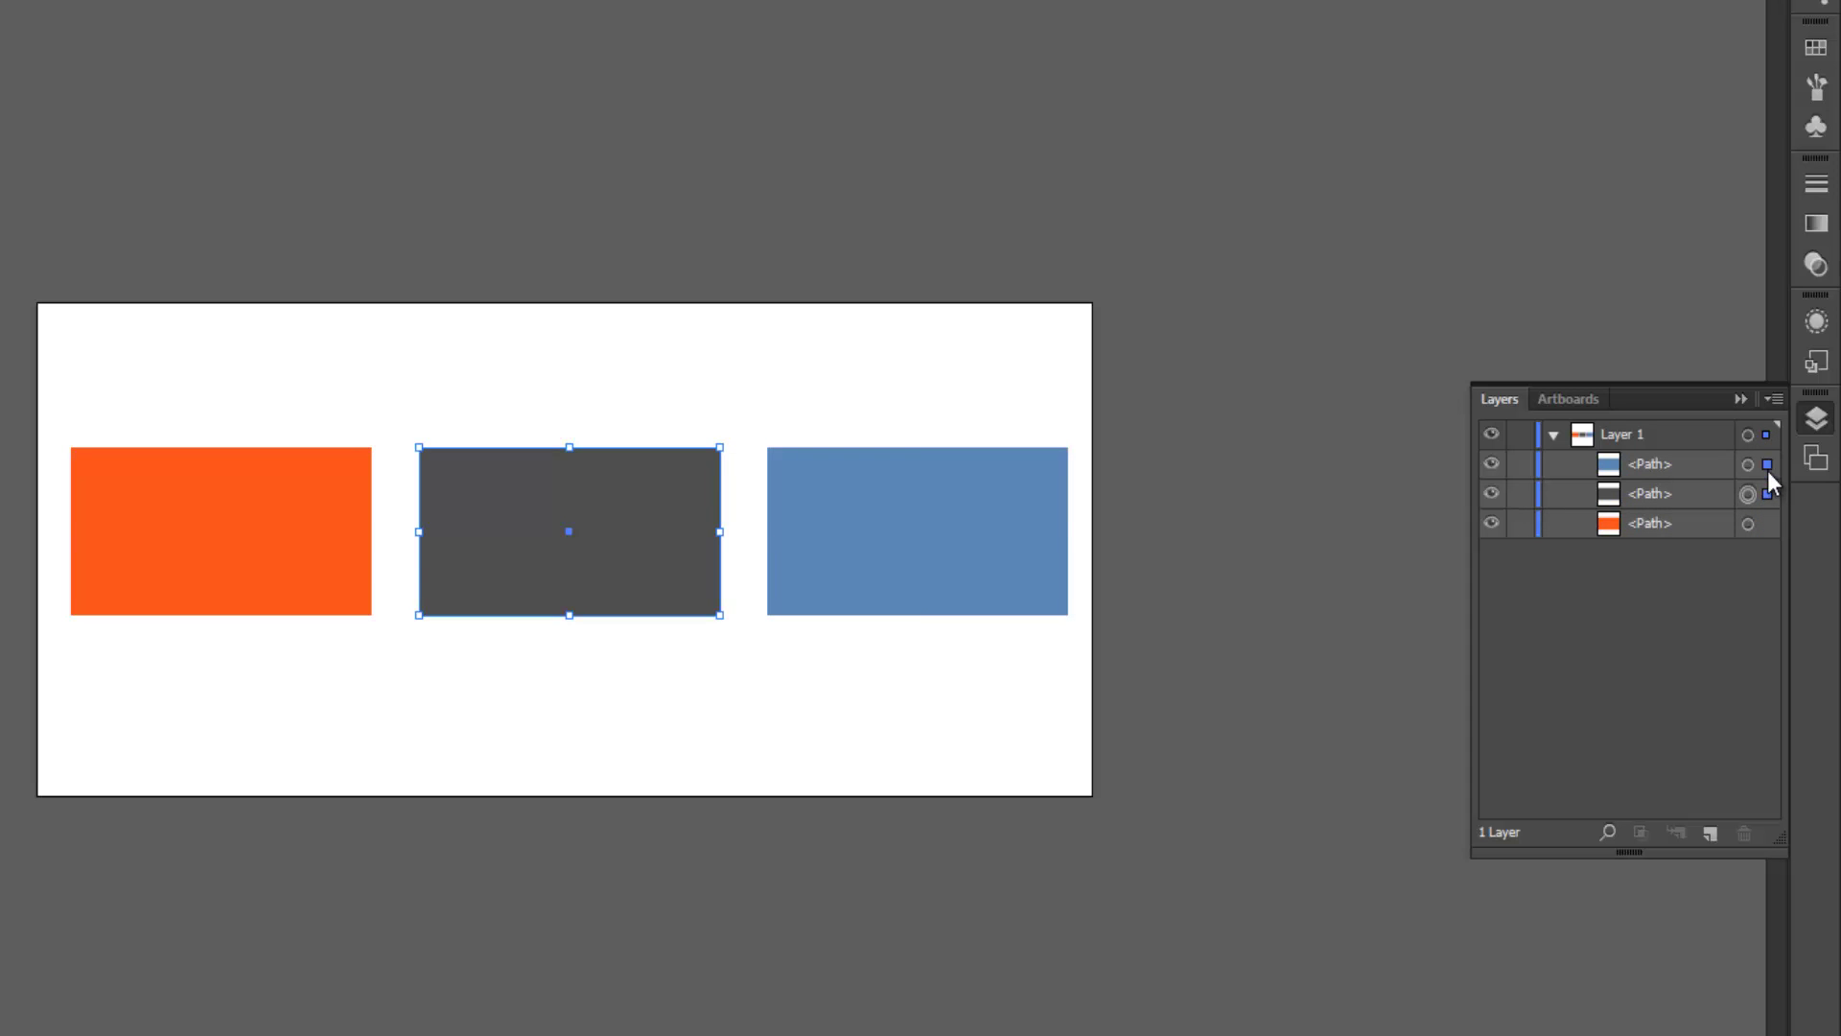
pyautogui.click(1768, 466)
pyautogui.click(1772, 437)
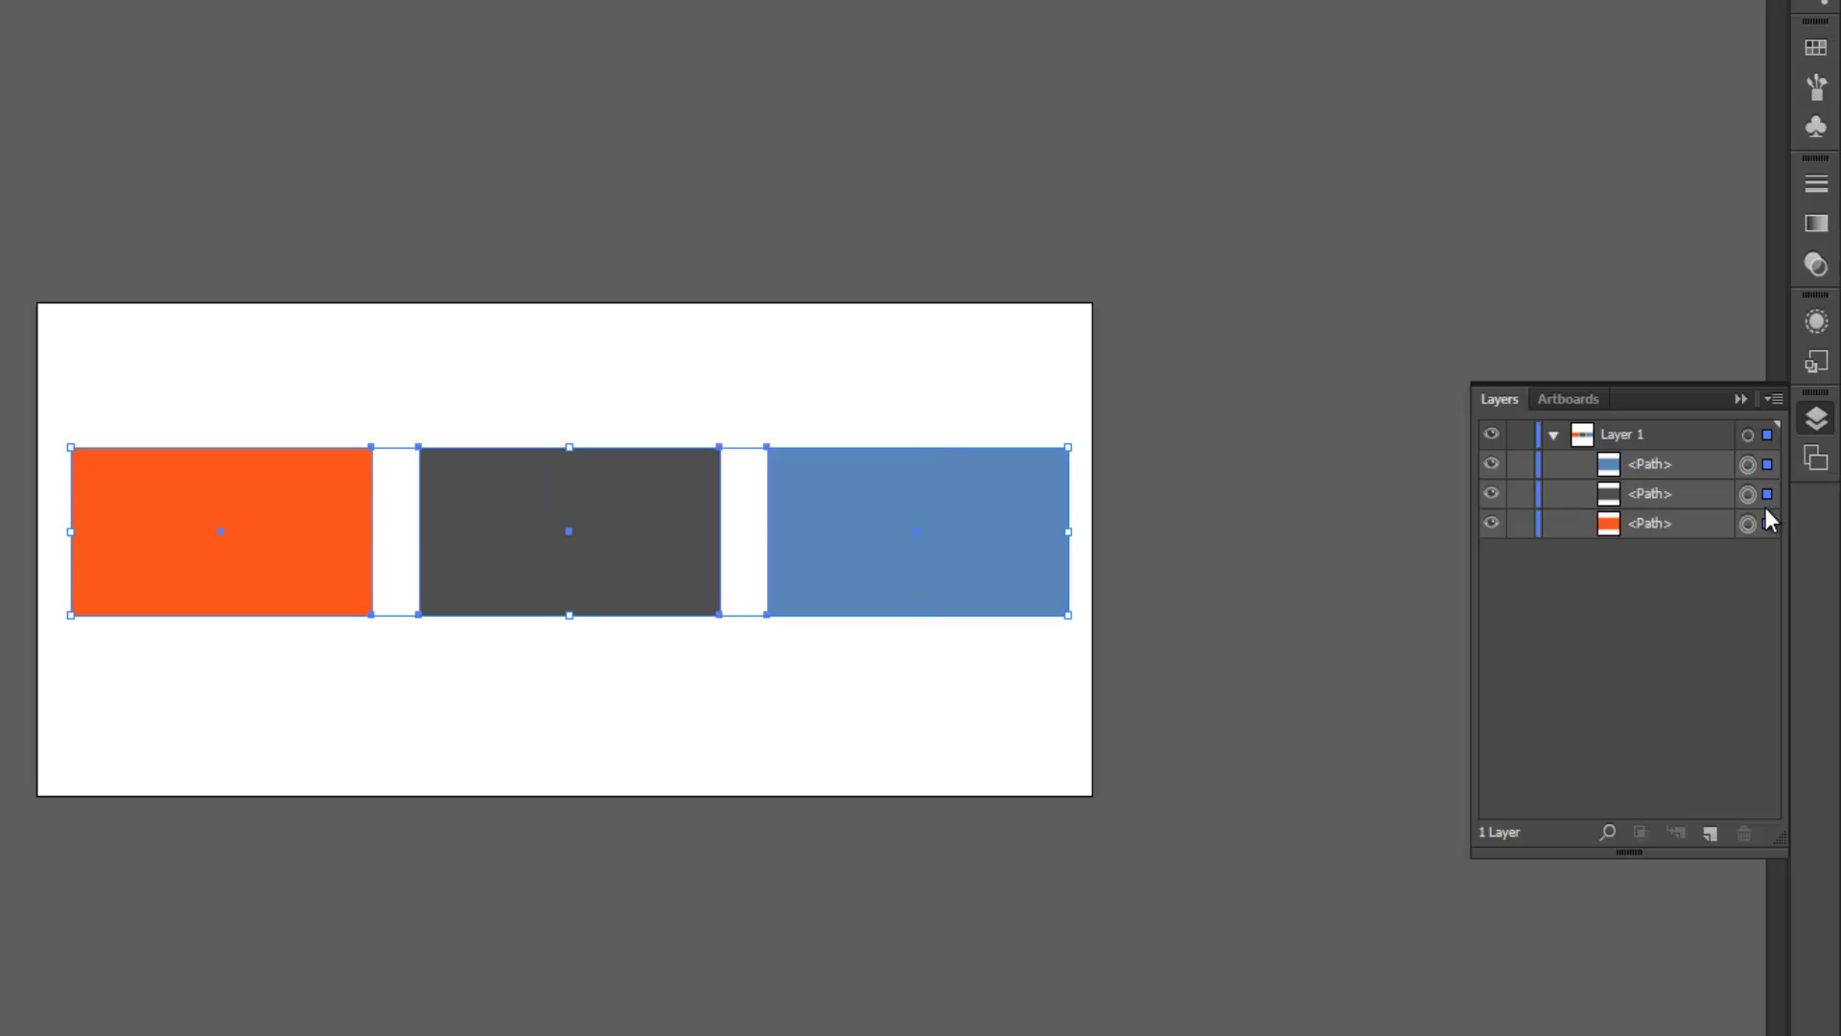
# Cycle the selection through the individual paths again from the layer list, finishing with all three rectangles on Layer 1 selected.
pyautogui.click(1768, 464)
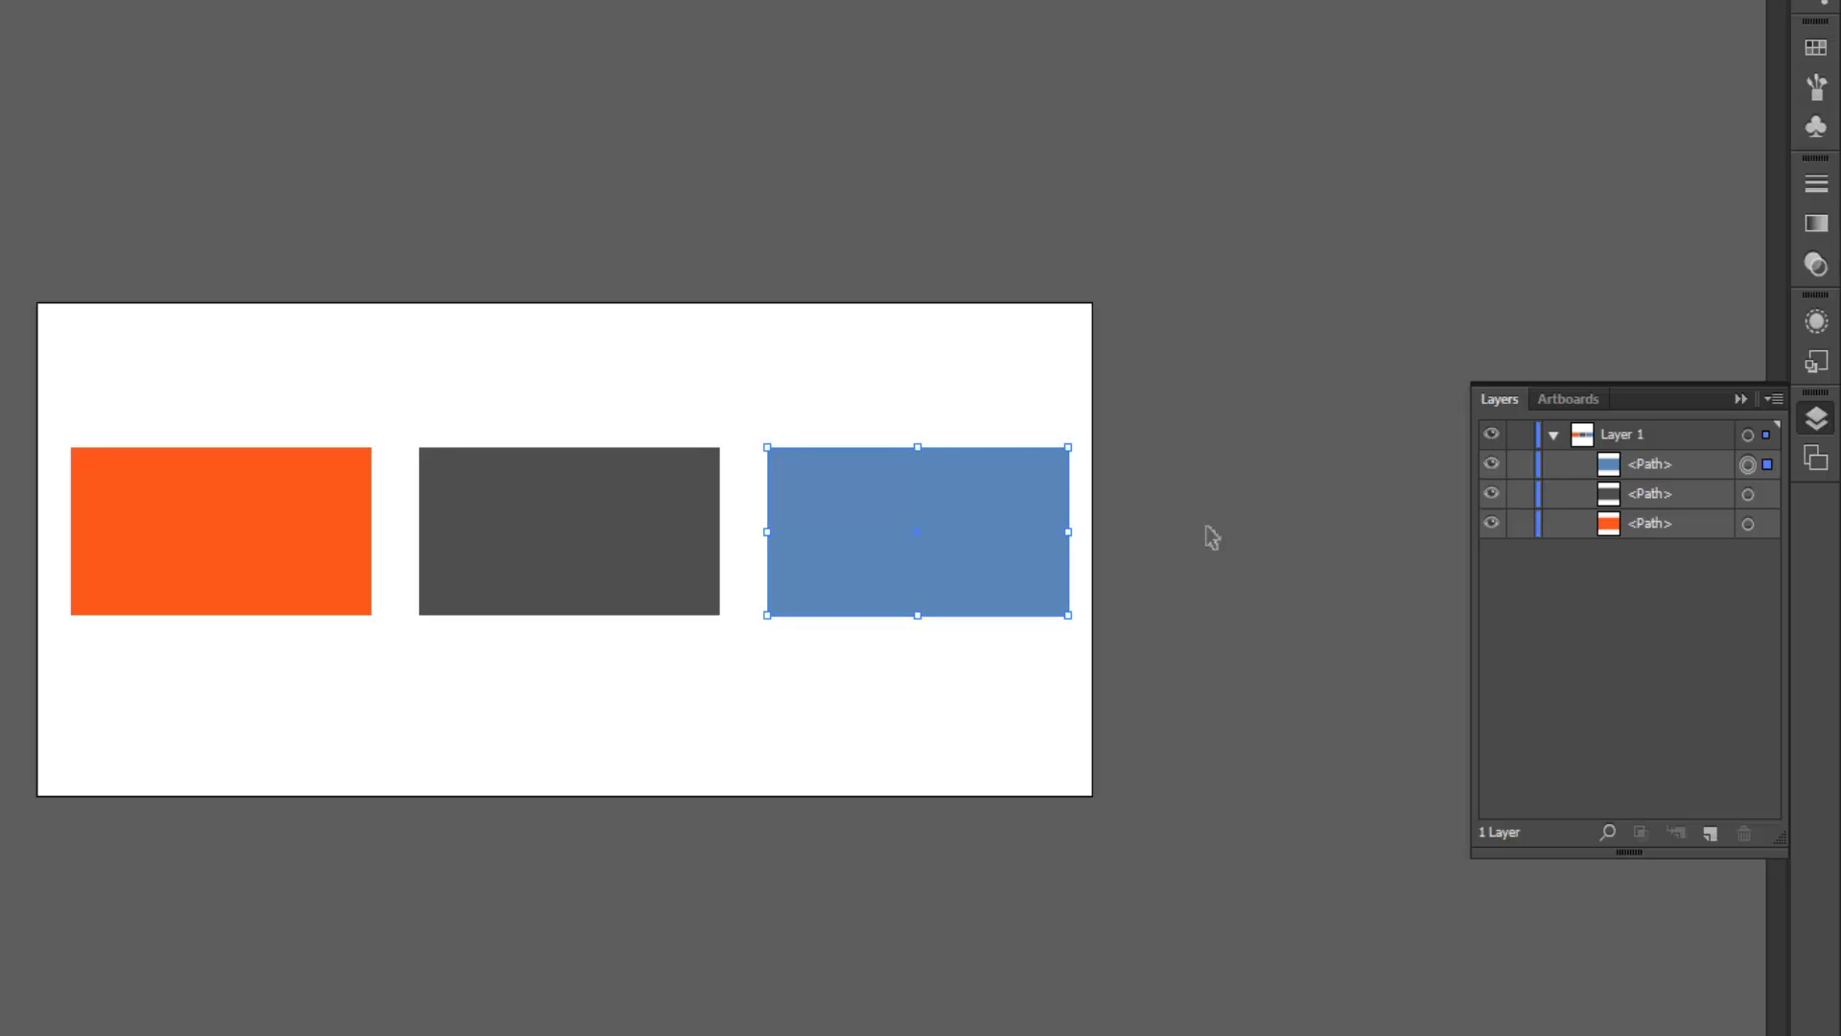
pyautogui.click(1767, 494)
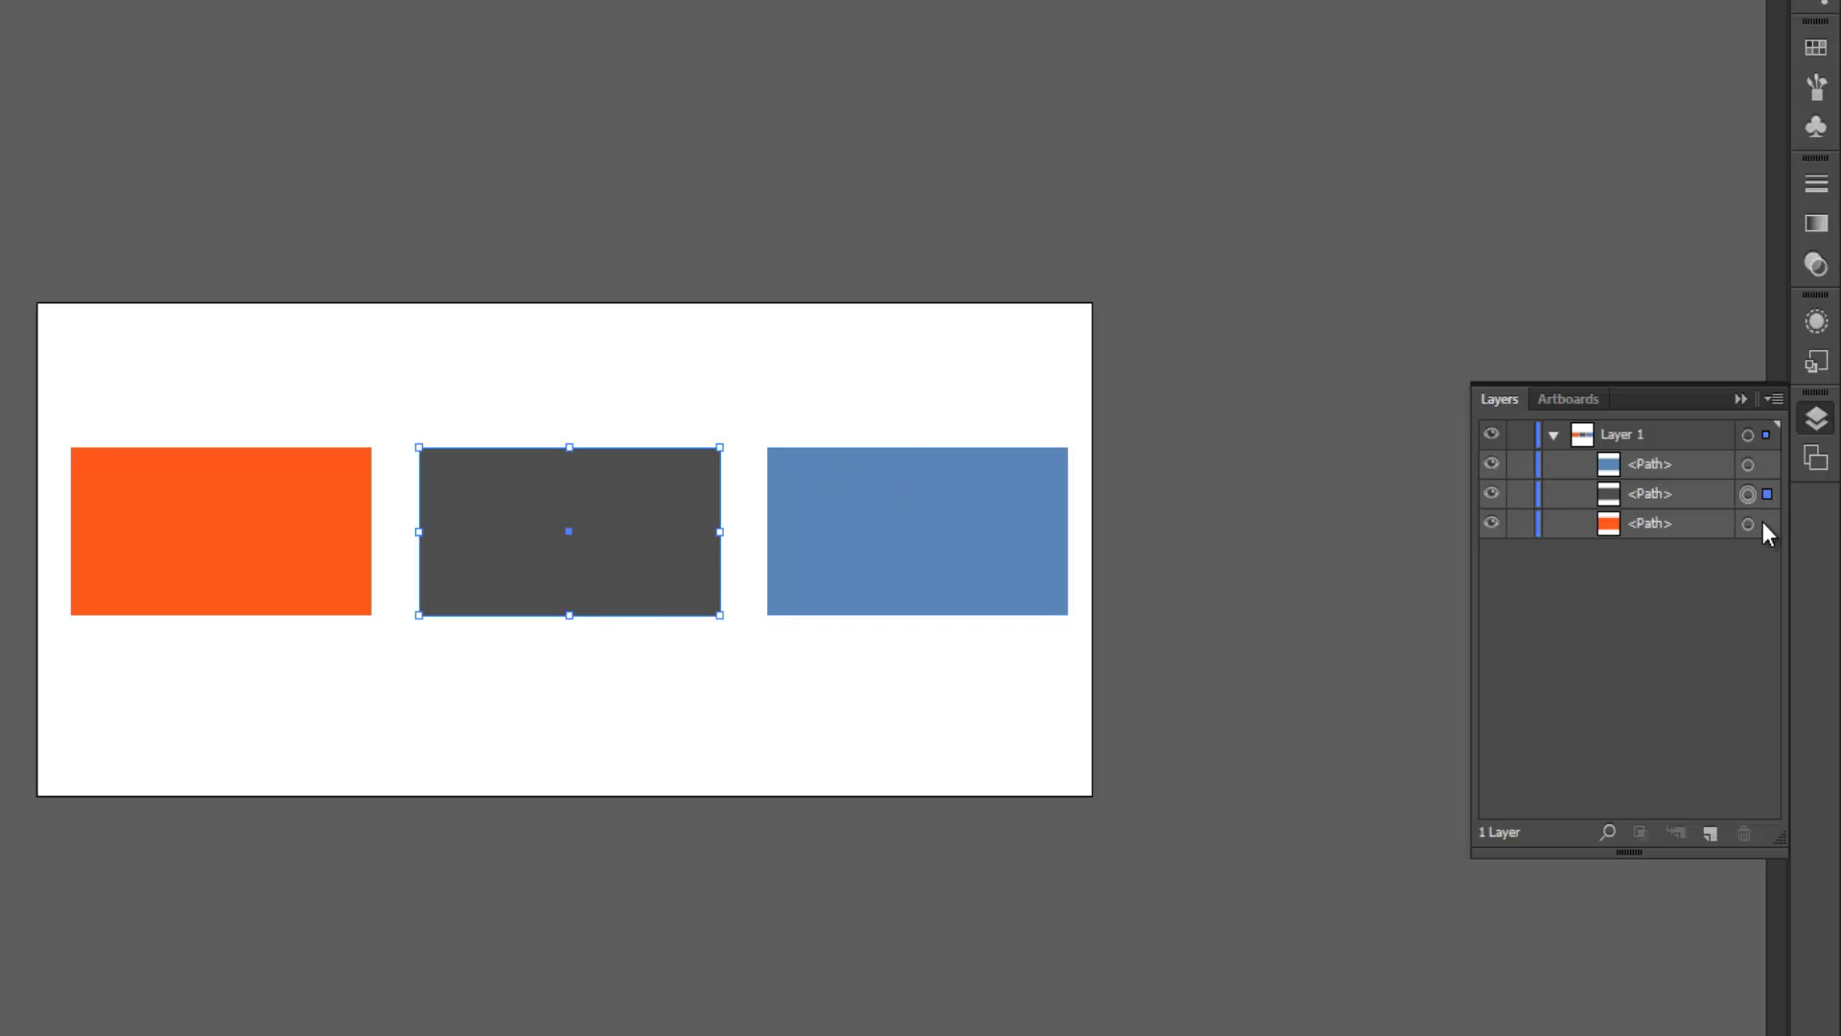
pyautogui.click(1765, 523)
pyautogui.click(1767, 493)
pyautogui.click(1767, 464)
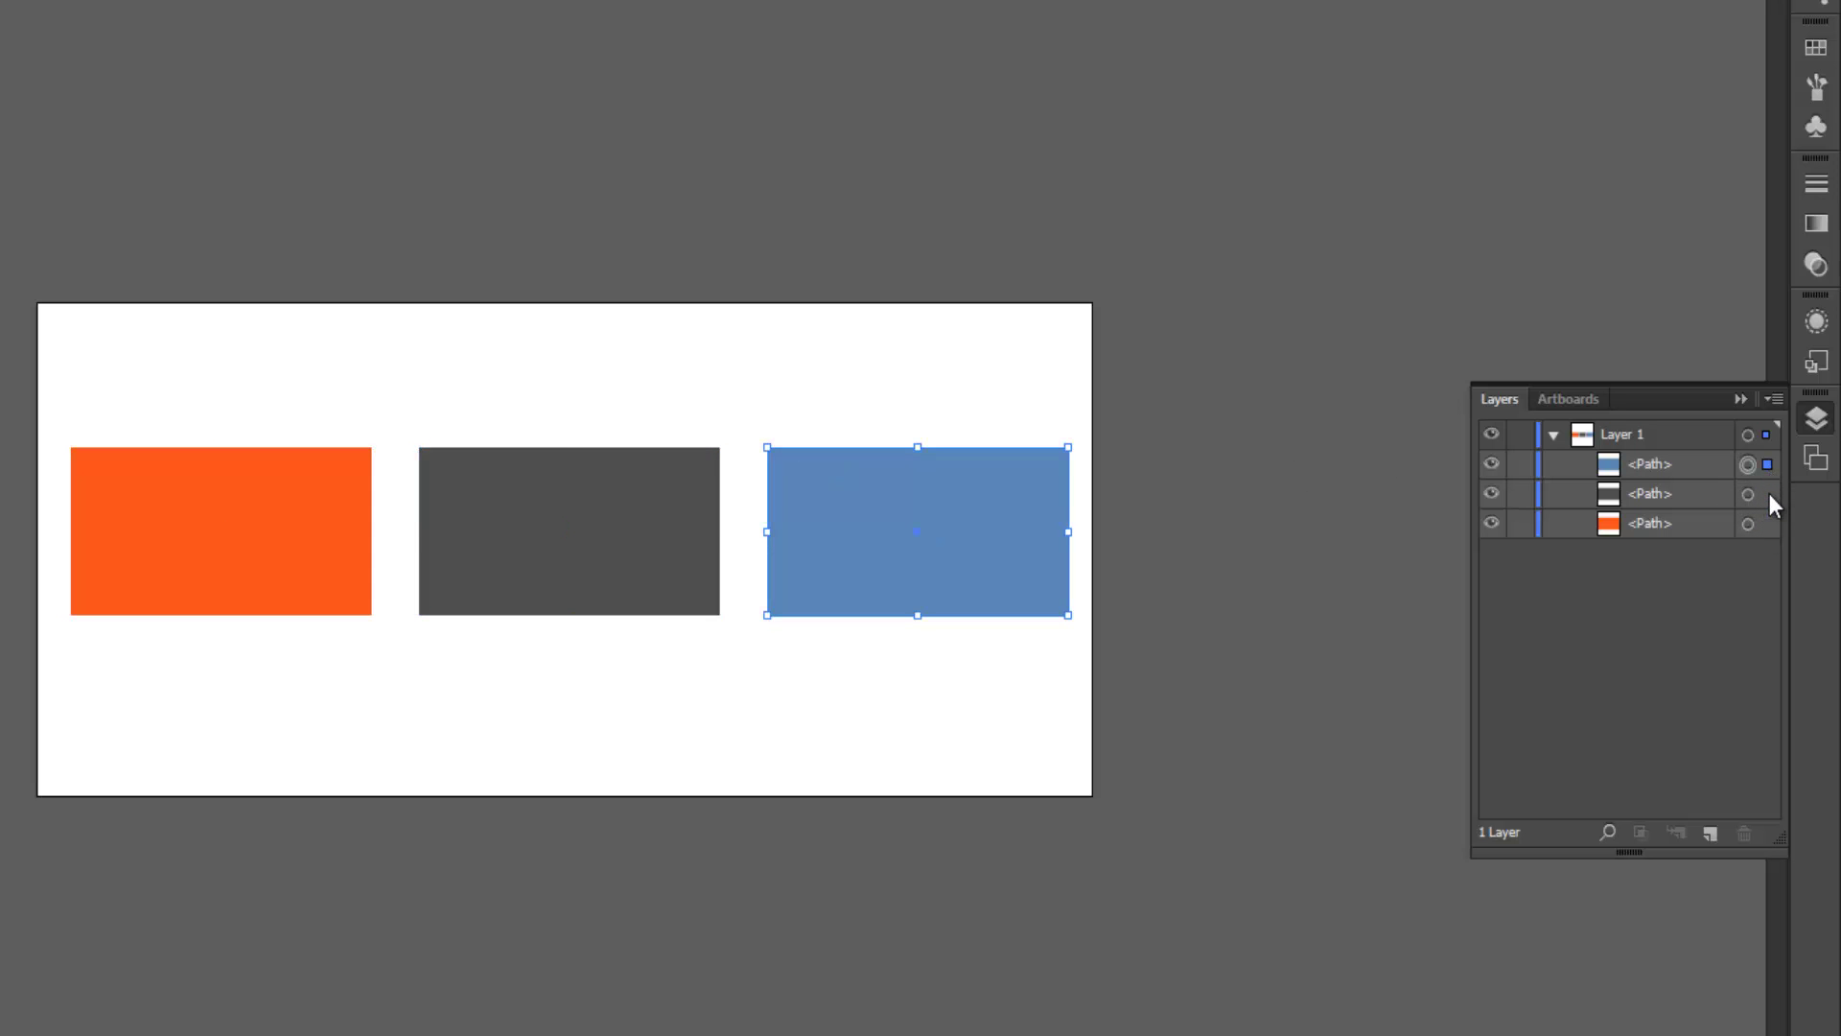
pyautogui.click(1767, 494)
pyautogui.click(1767, 522)
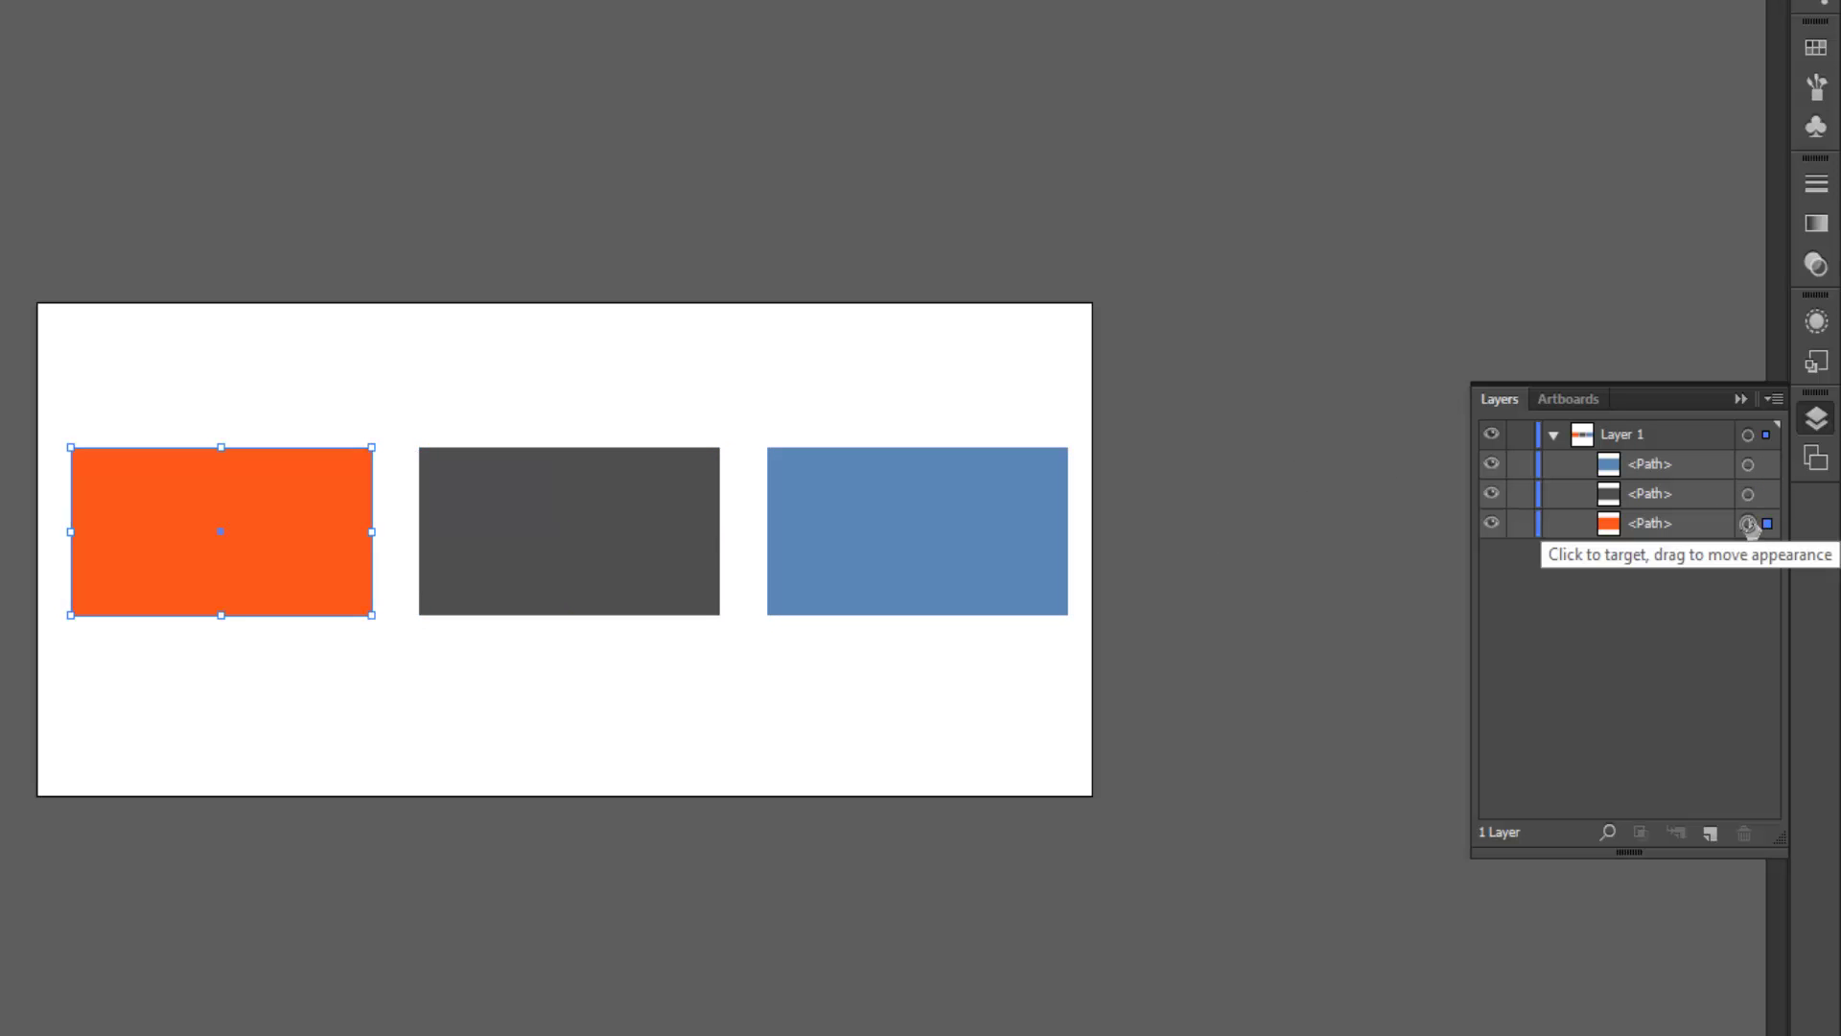
pyautogui.click(1748, 494)
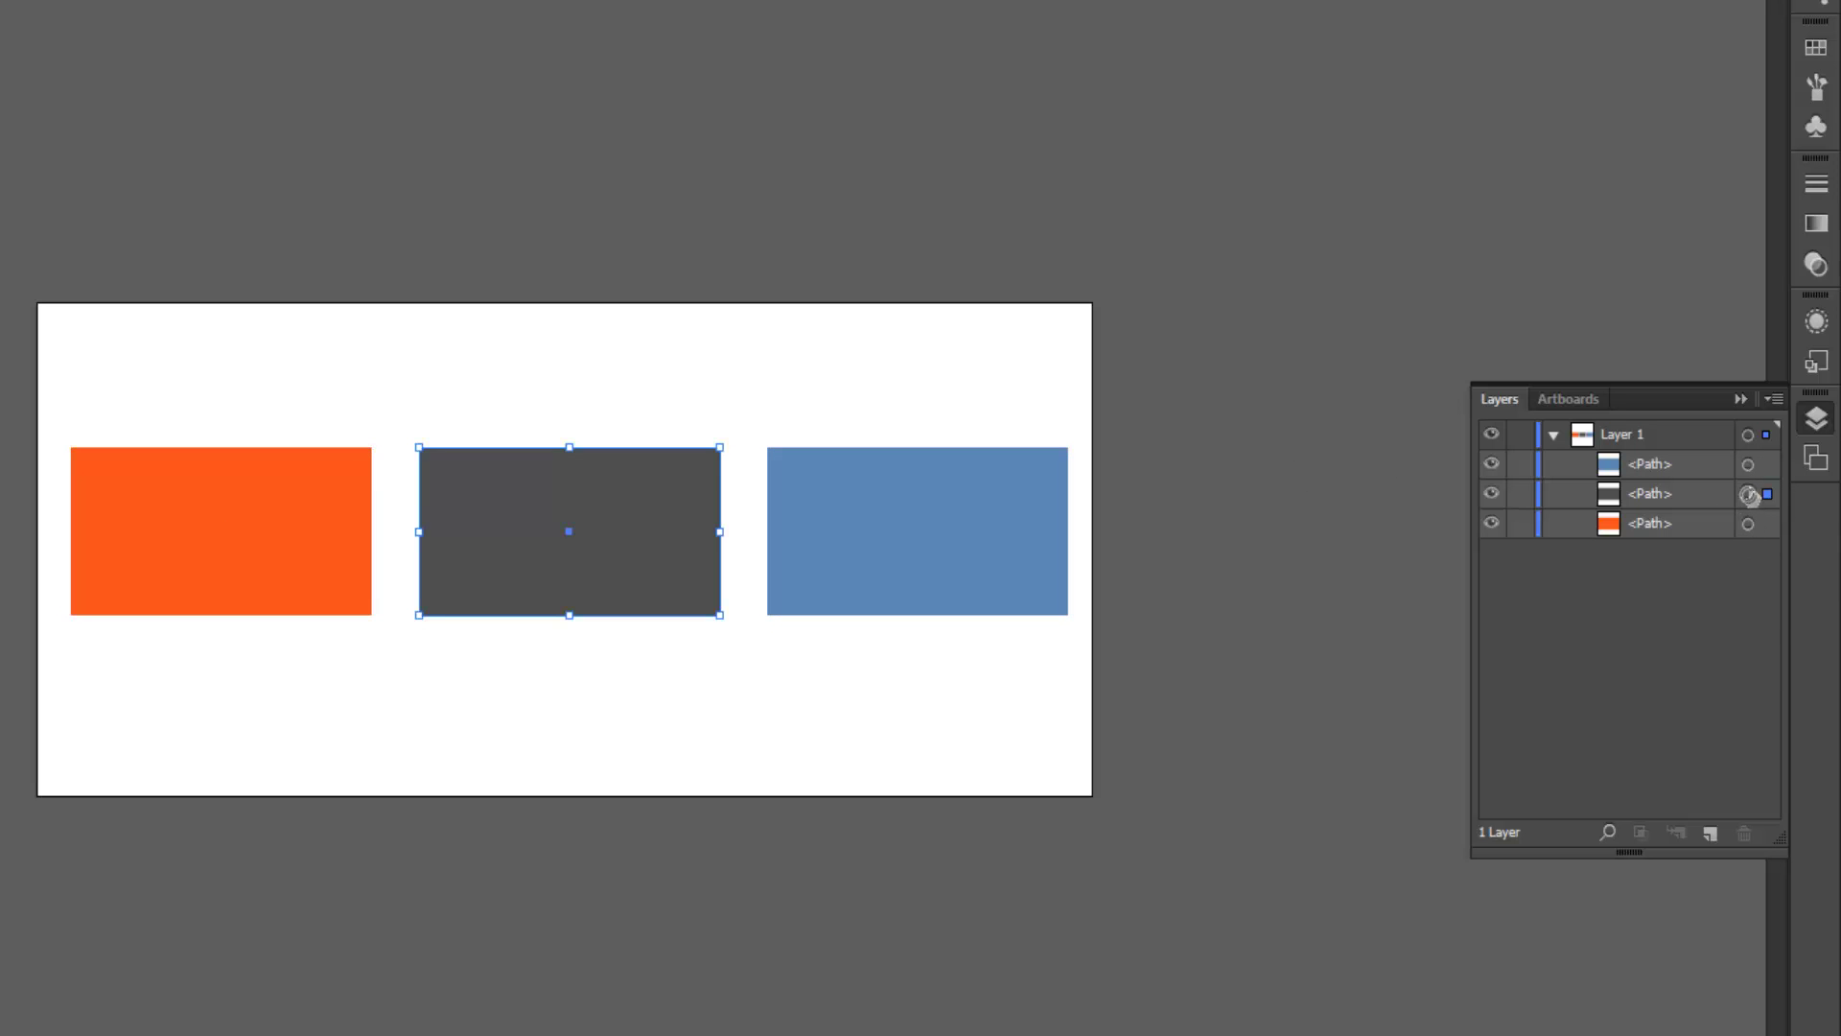
pyautogui.click(1767, 434)
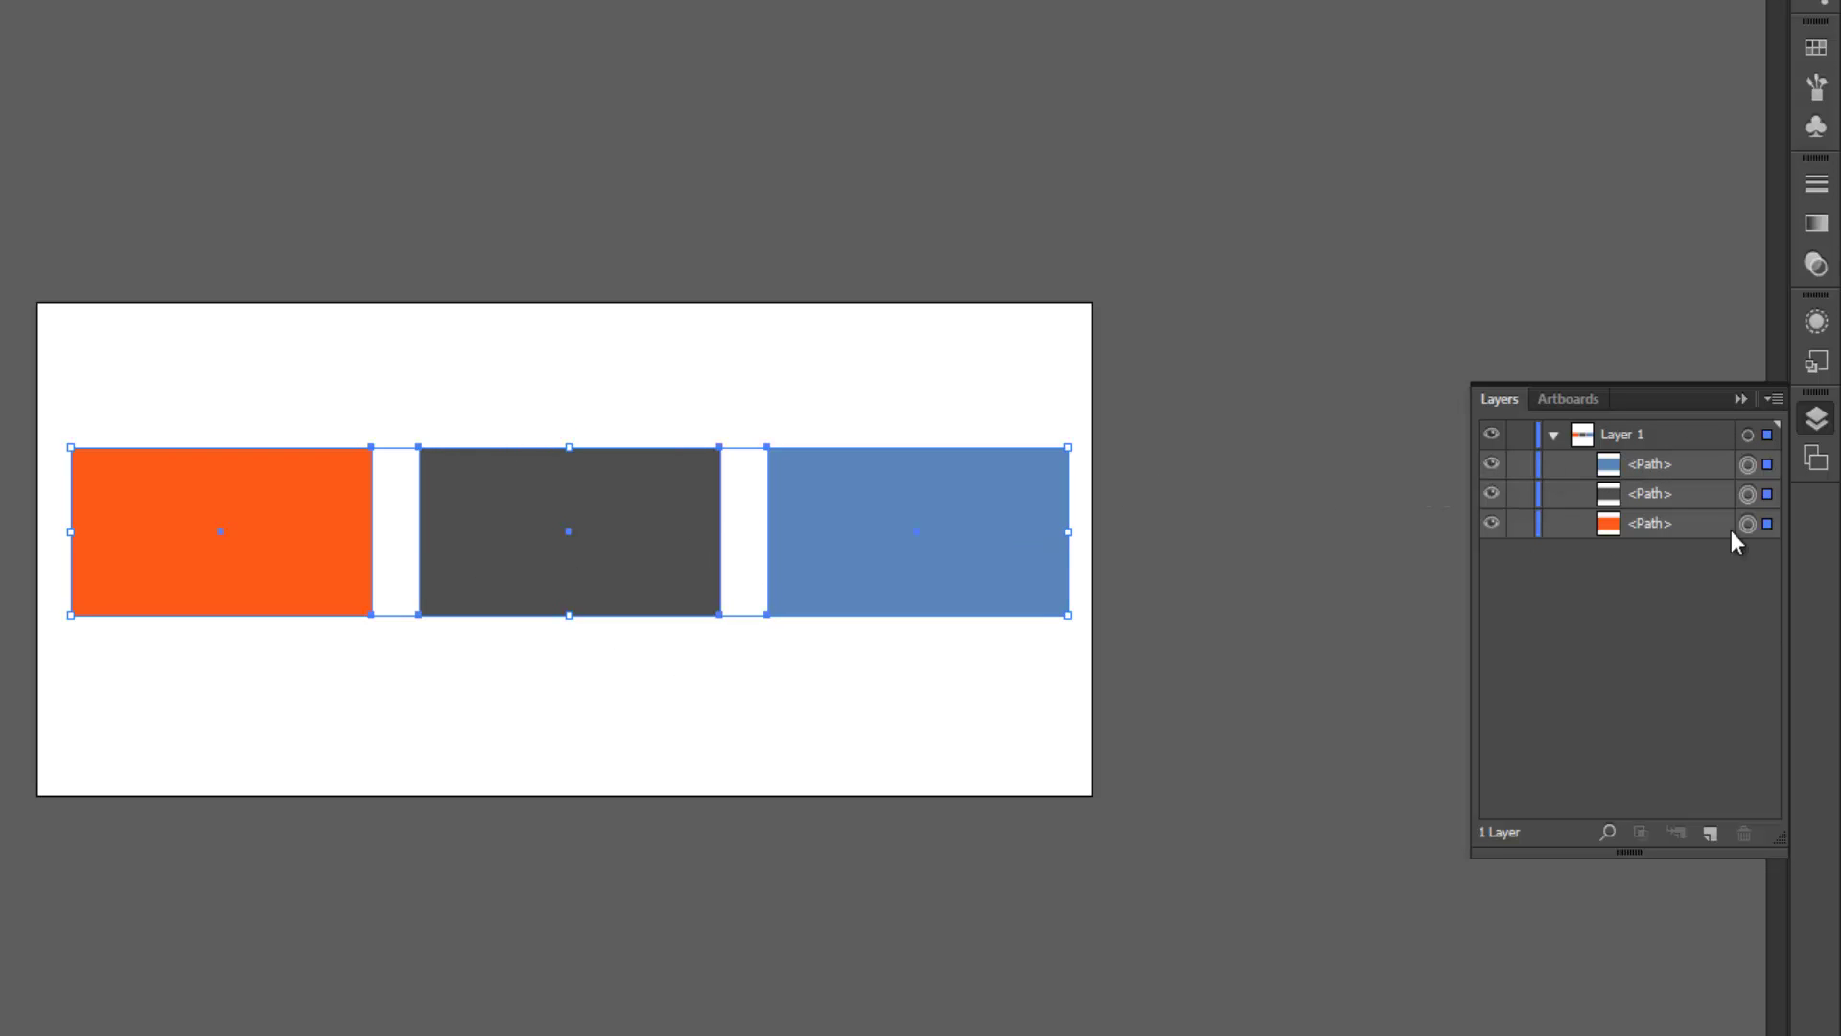
# Create a new sublayer inside Layer 1 with the three rectangles still selected.
pyautogui.click(1656, 523)
pyautogui.click(1674, 468)
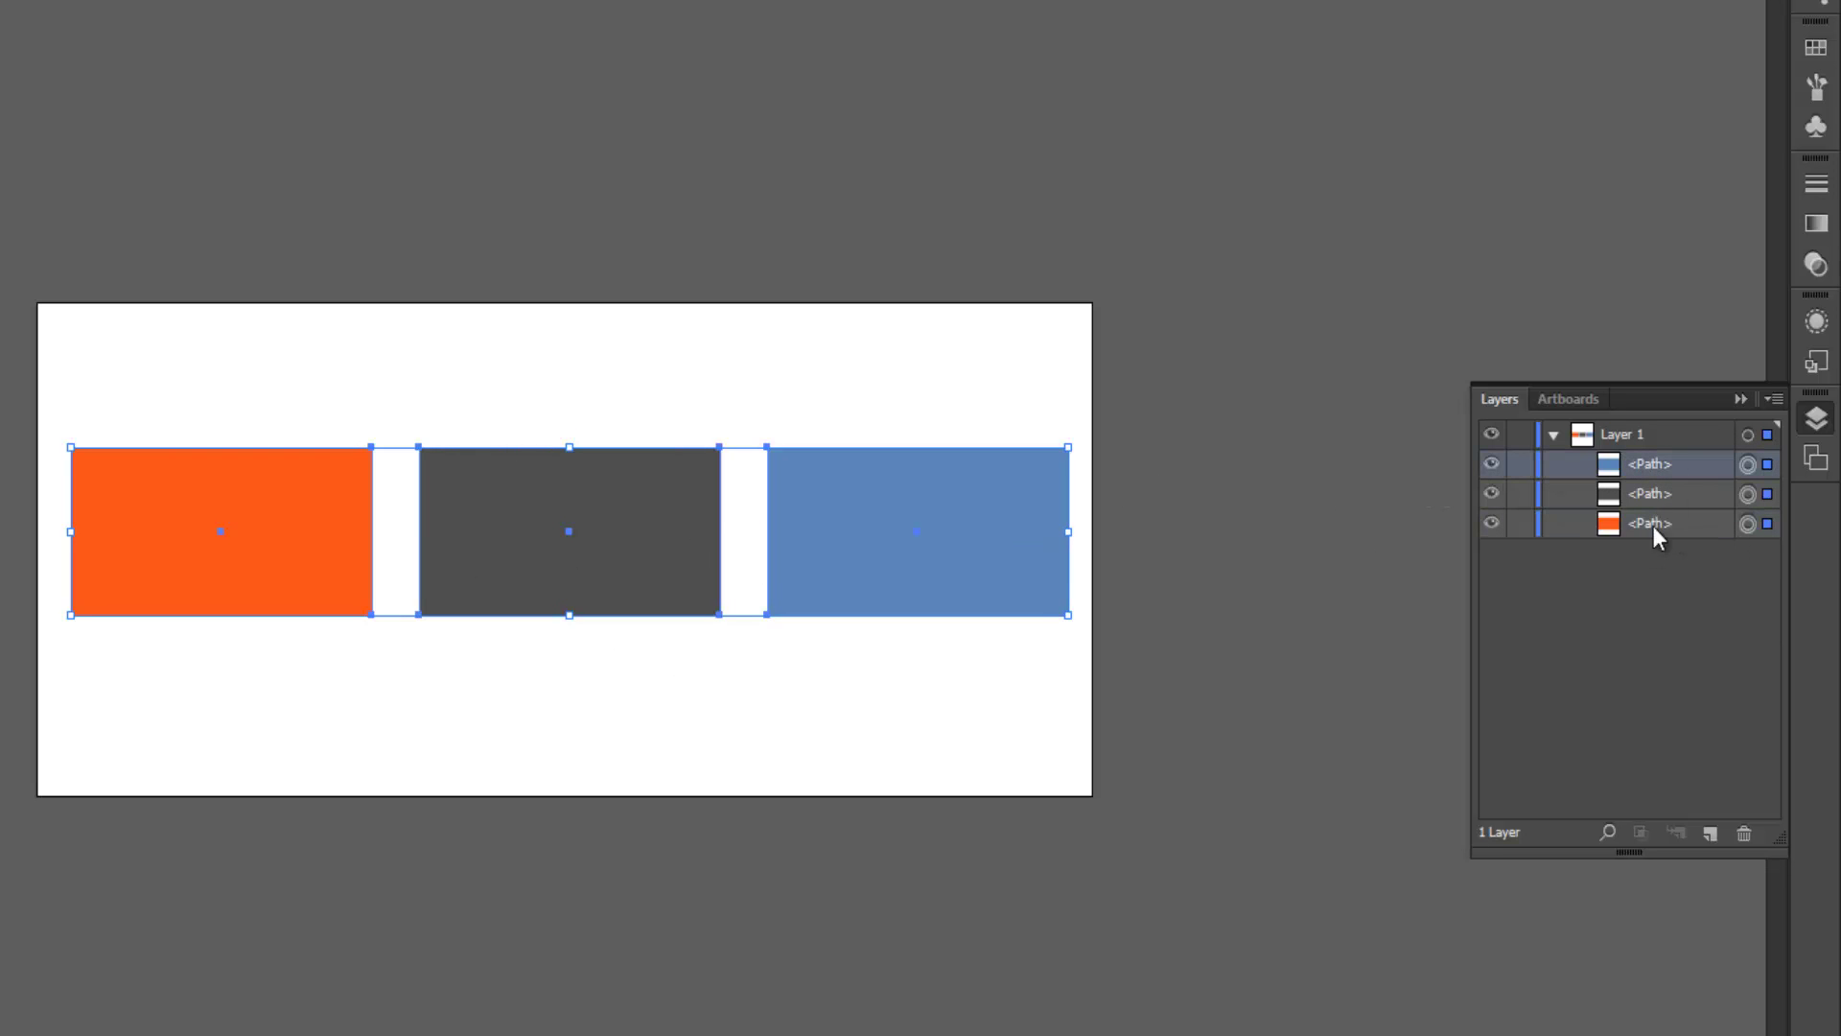
pyautogui.click(1607, 434)
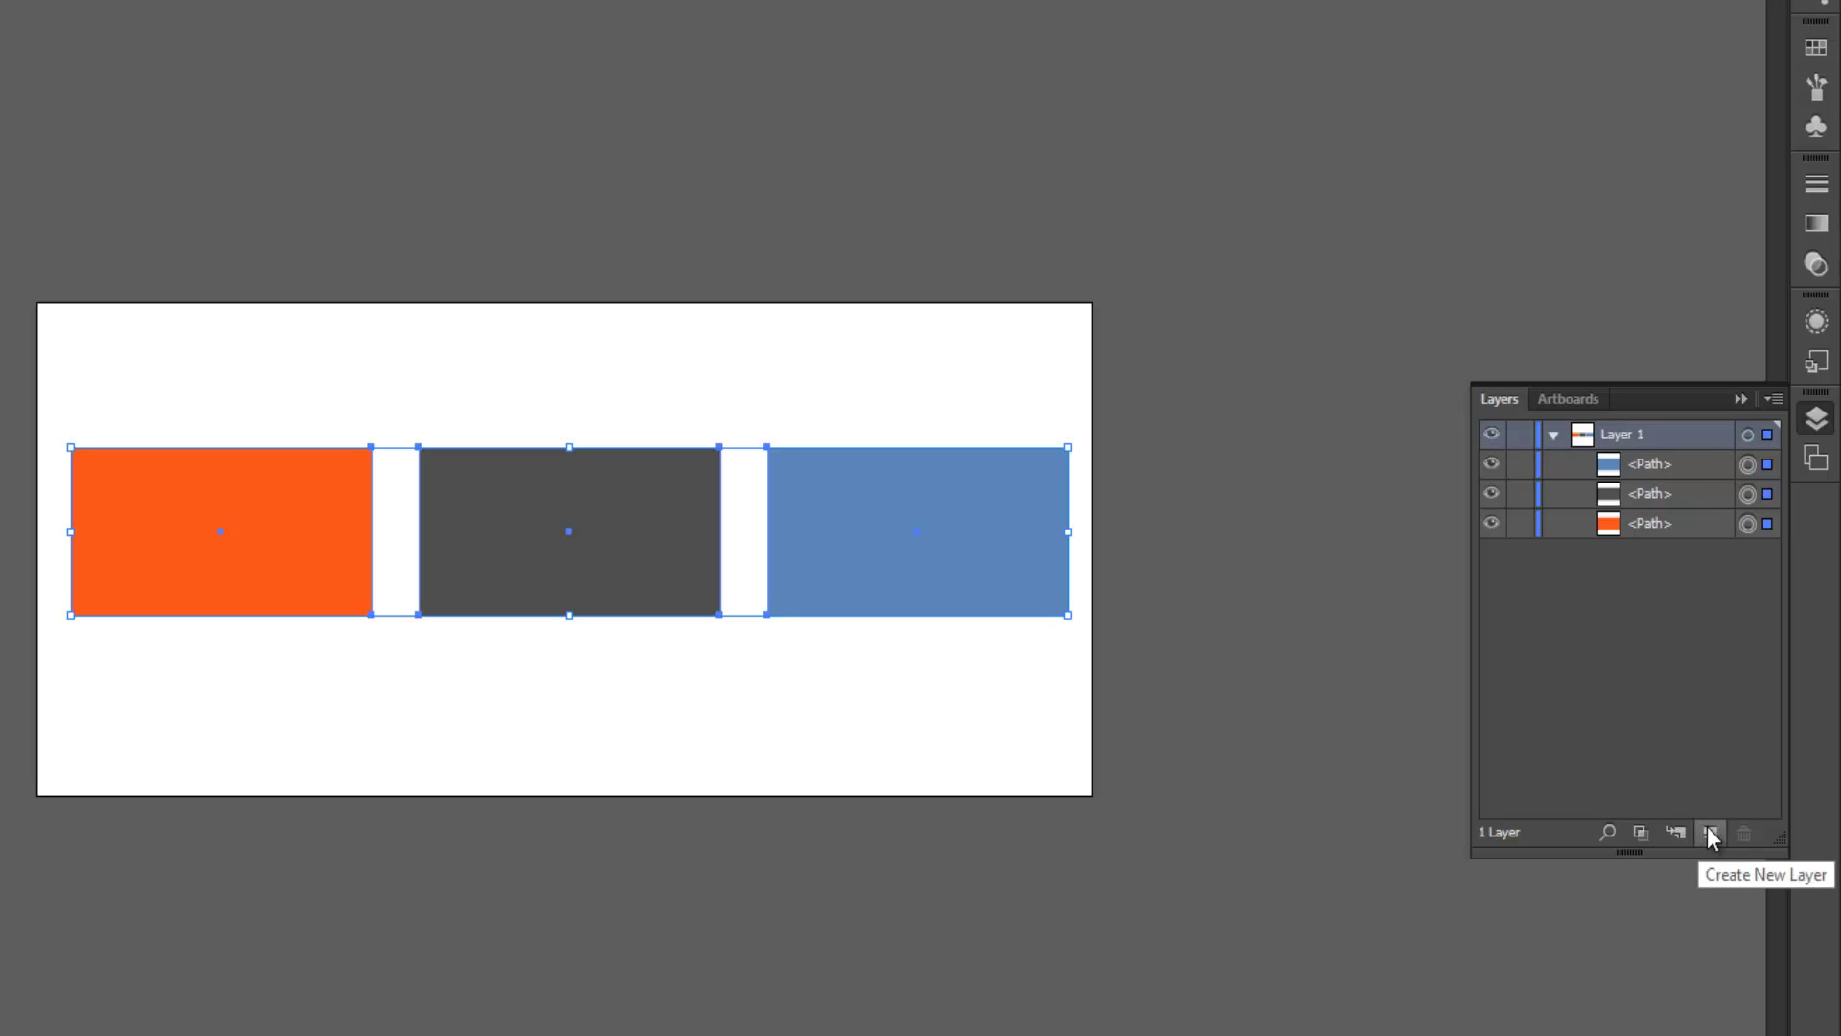
pyautogui.click(1675, 503)
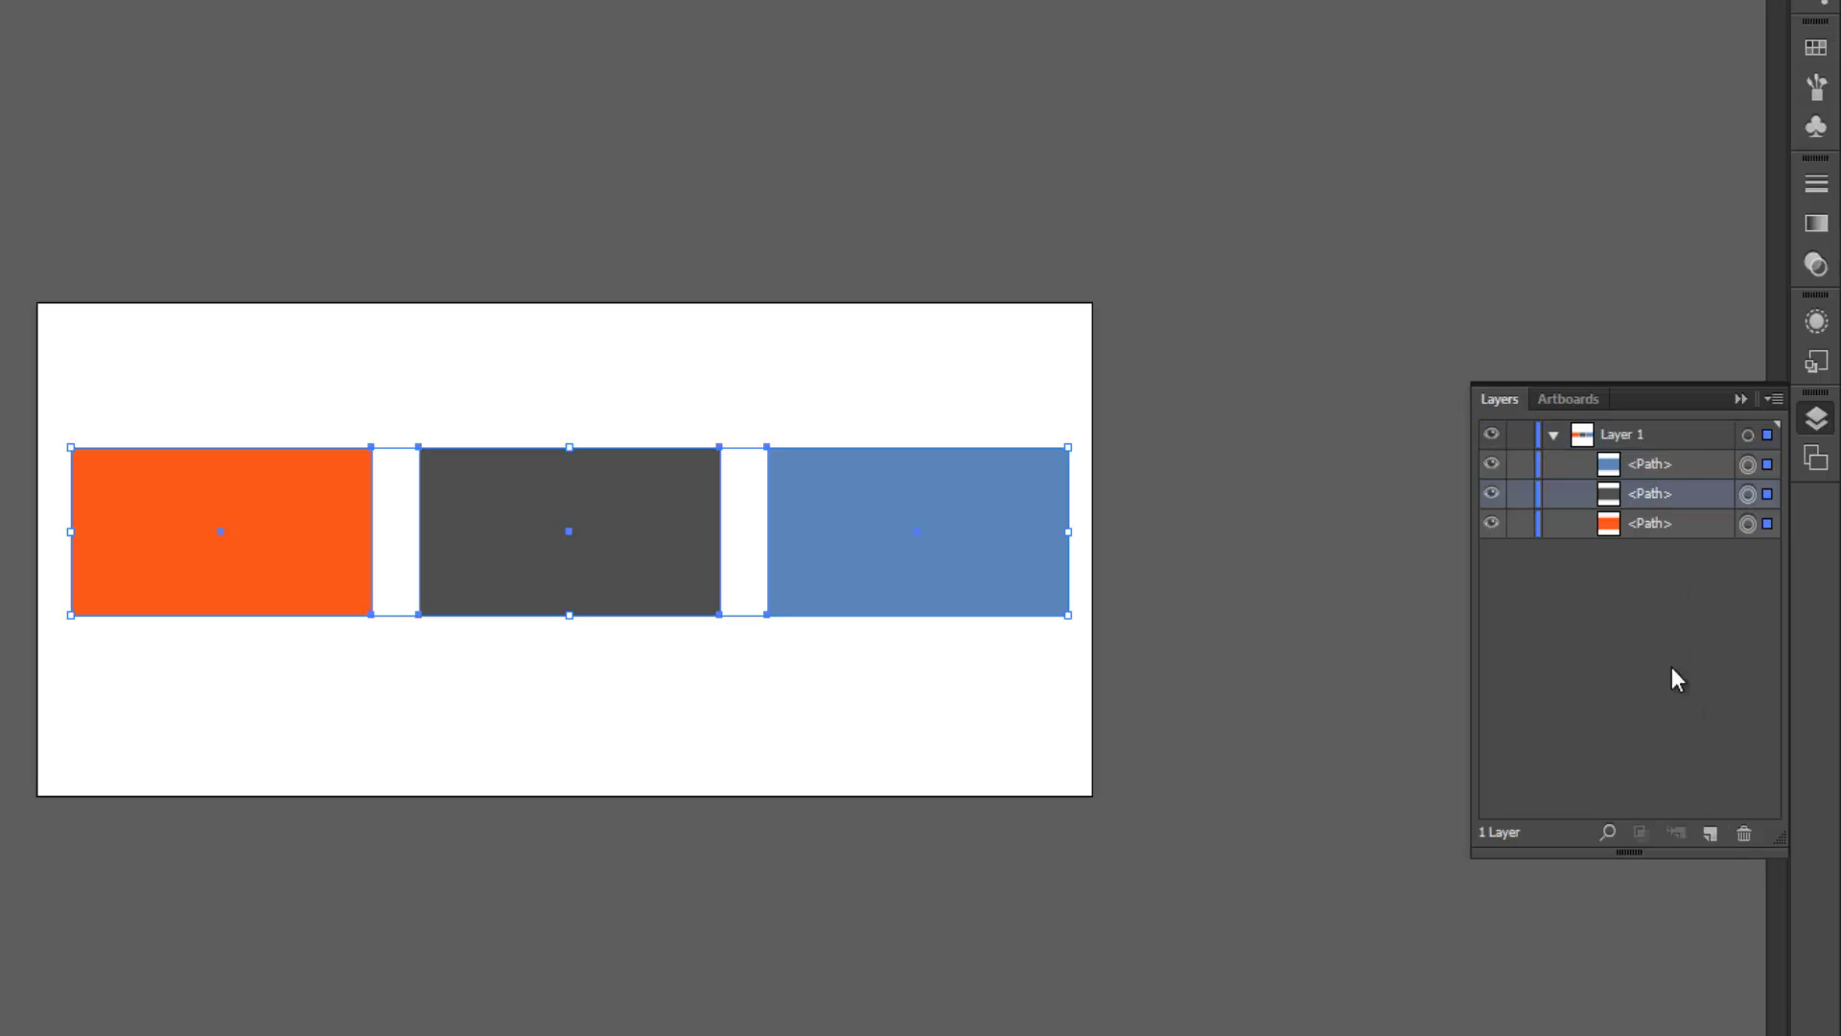
pyautogui.moveTo(1655, 486); pyautogui.dragTo(1650, 525)
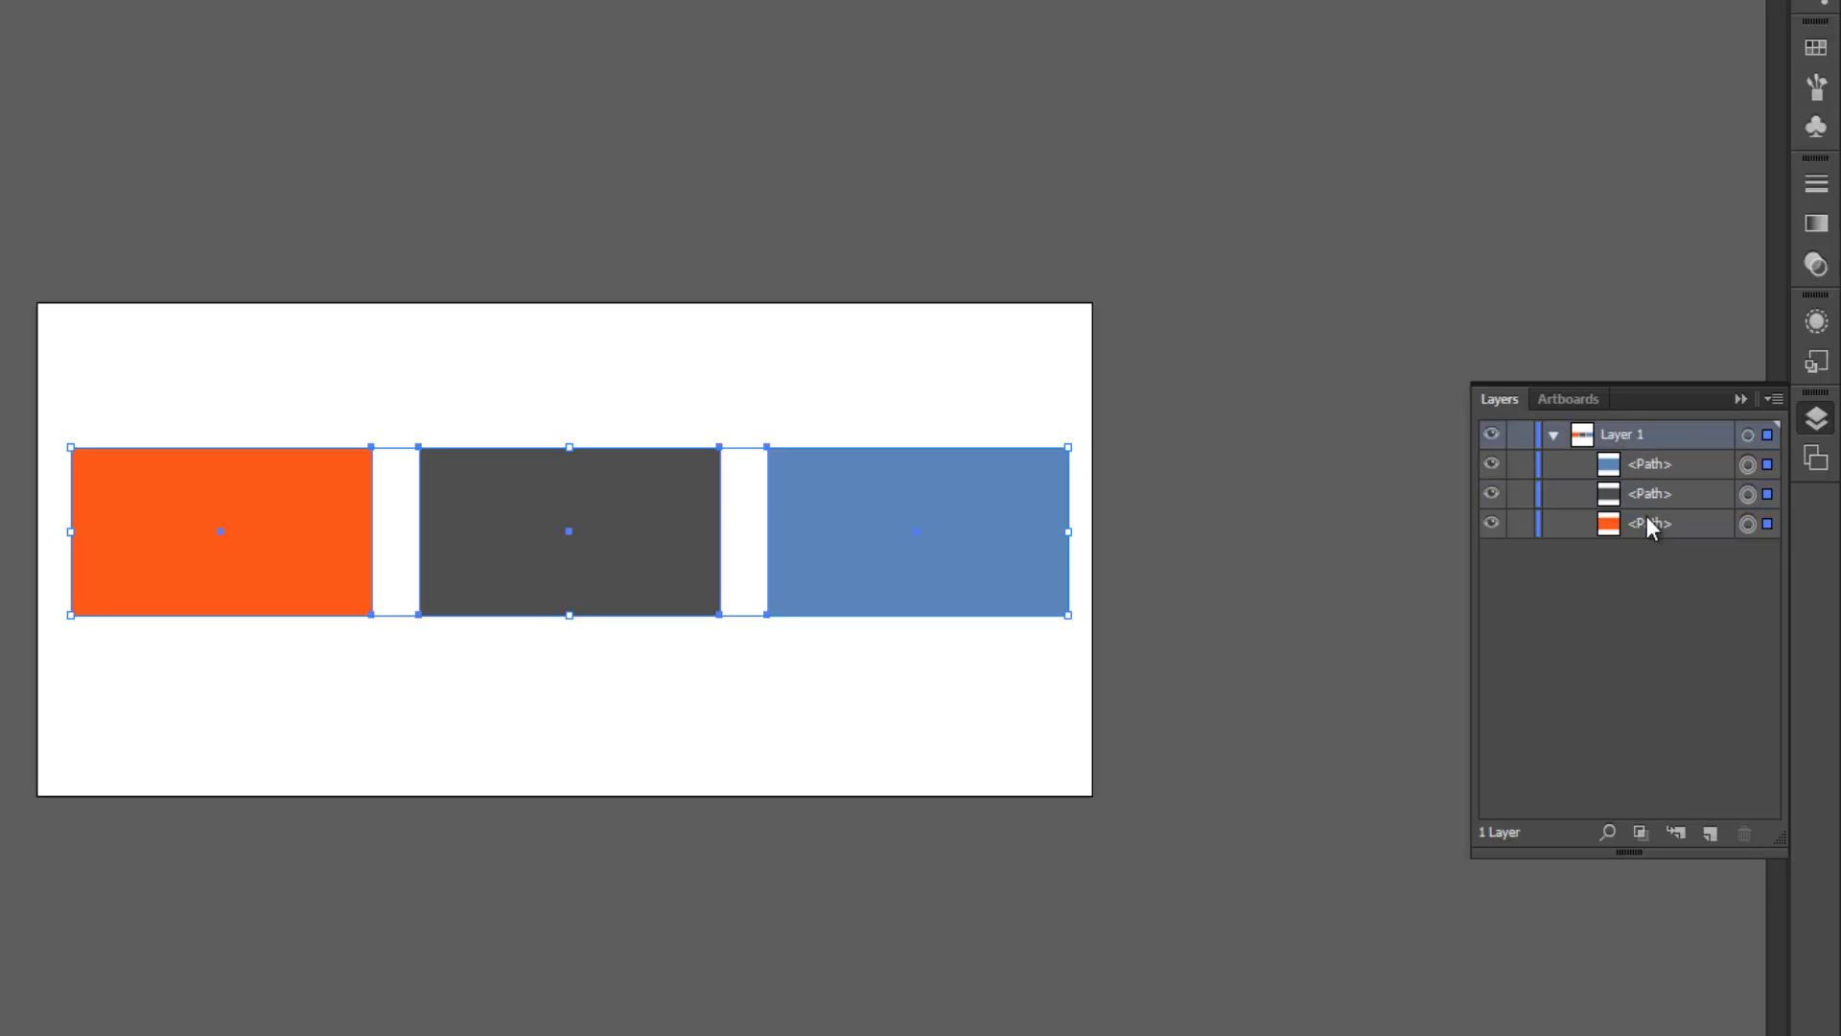
pyautogui.click(1670, 833)
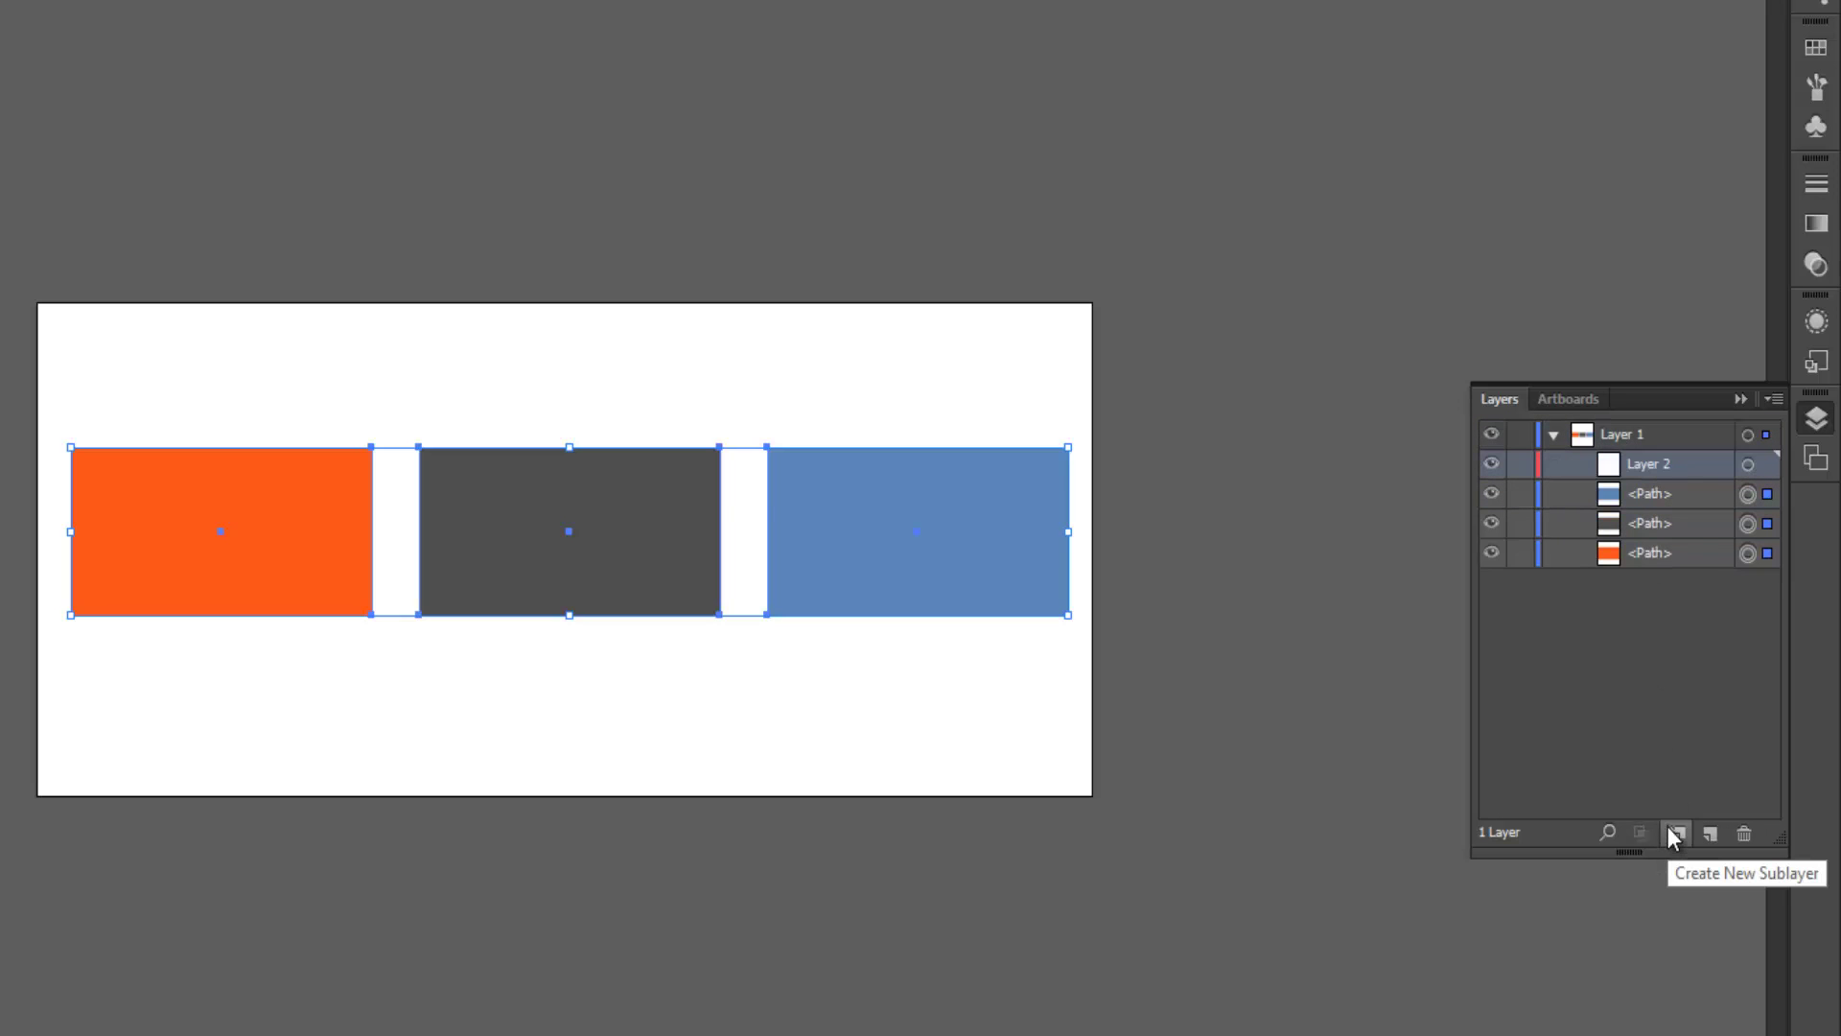
# Move the gray and orange paths into the Layer 2 sublayer, expand it and highlight the orange path inside.
pyautogui.doubleClick(1666, 468)
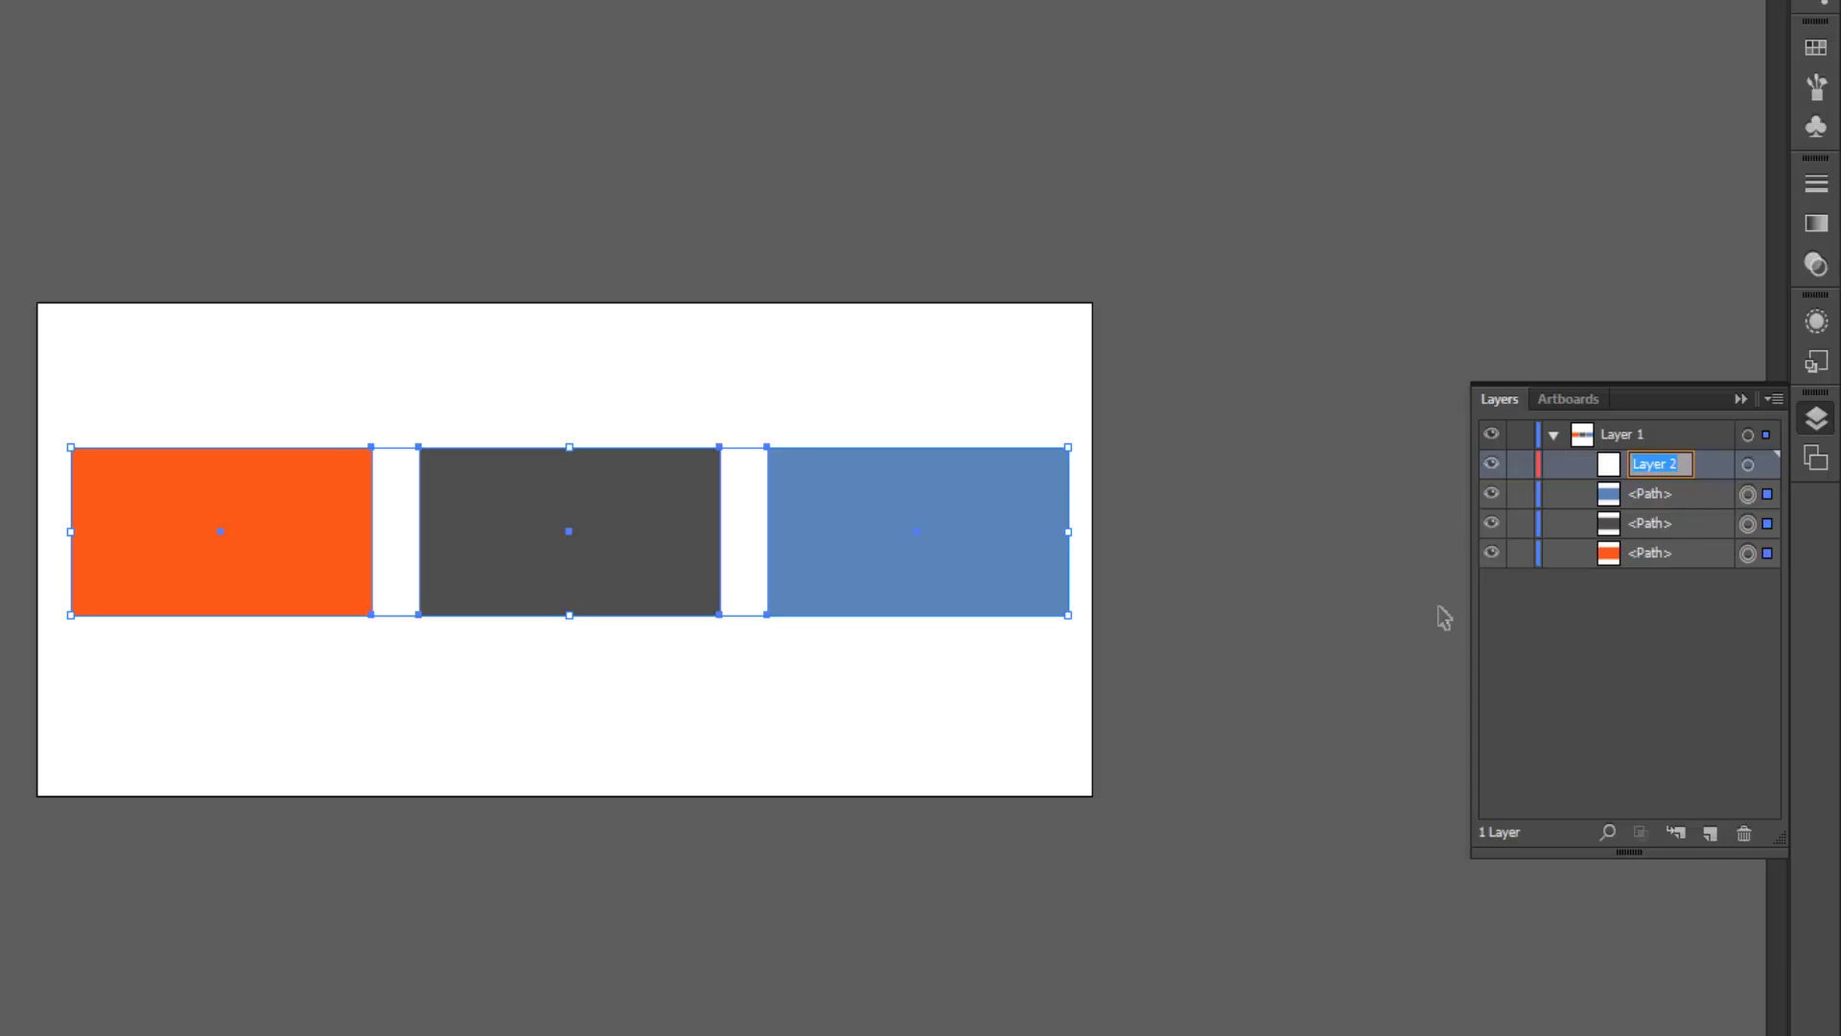
pyautogui.click(1681, 540)
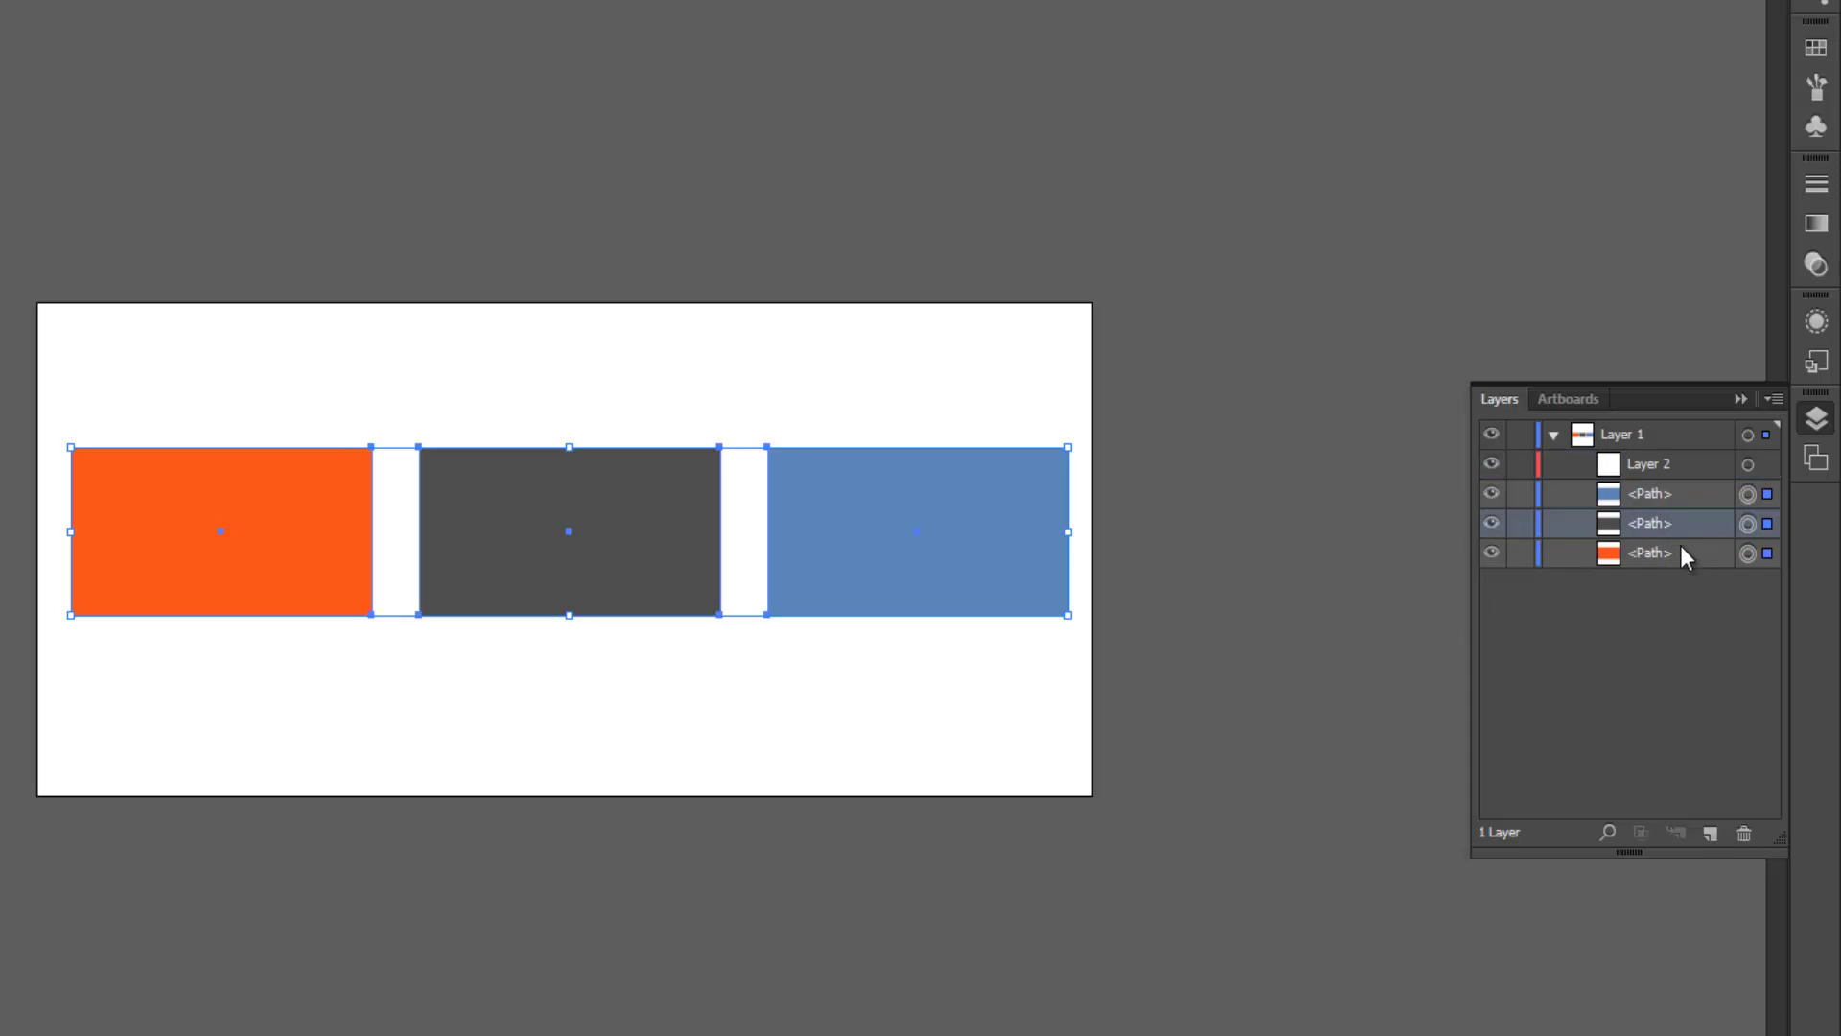
pyautogui.moveTo(1649, 468); pyautogui.dragTo(1683, 495)
pyautogui.click(1654, 526)
pyautogui.click(1579, 493)
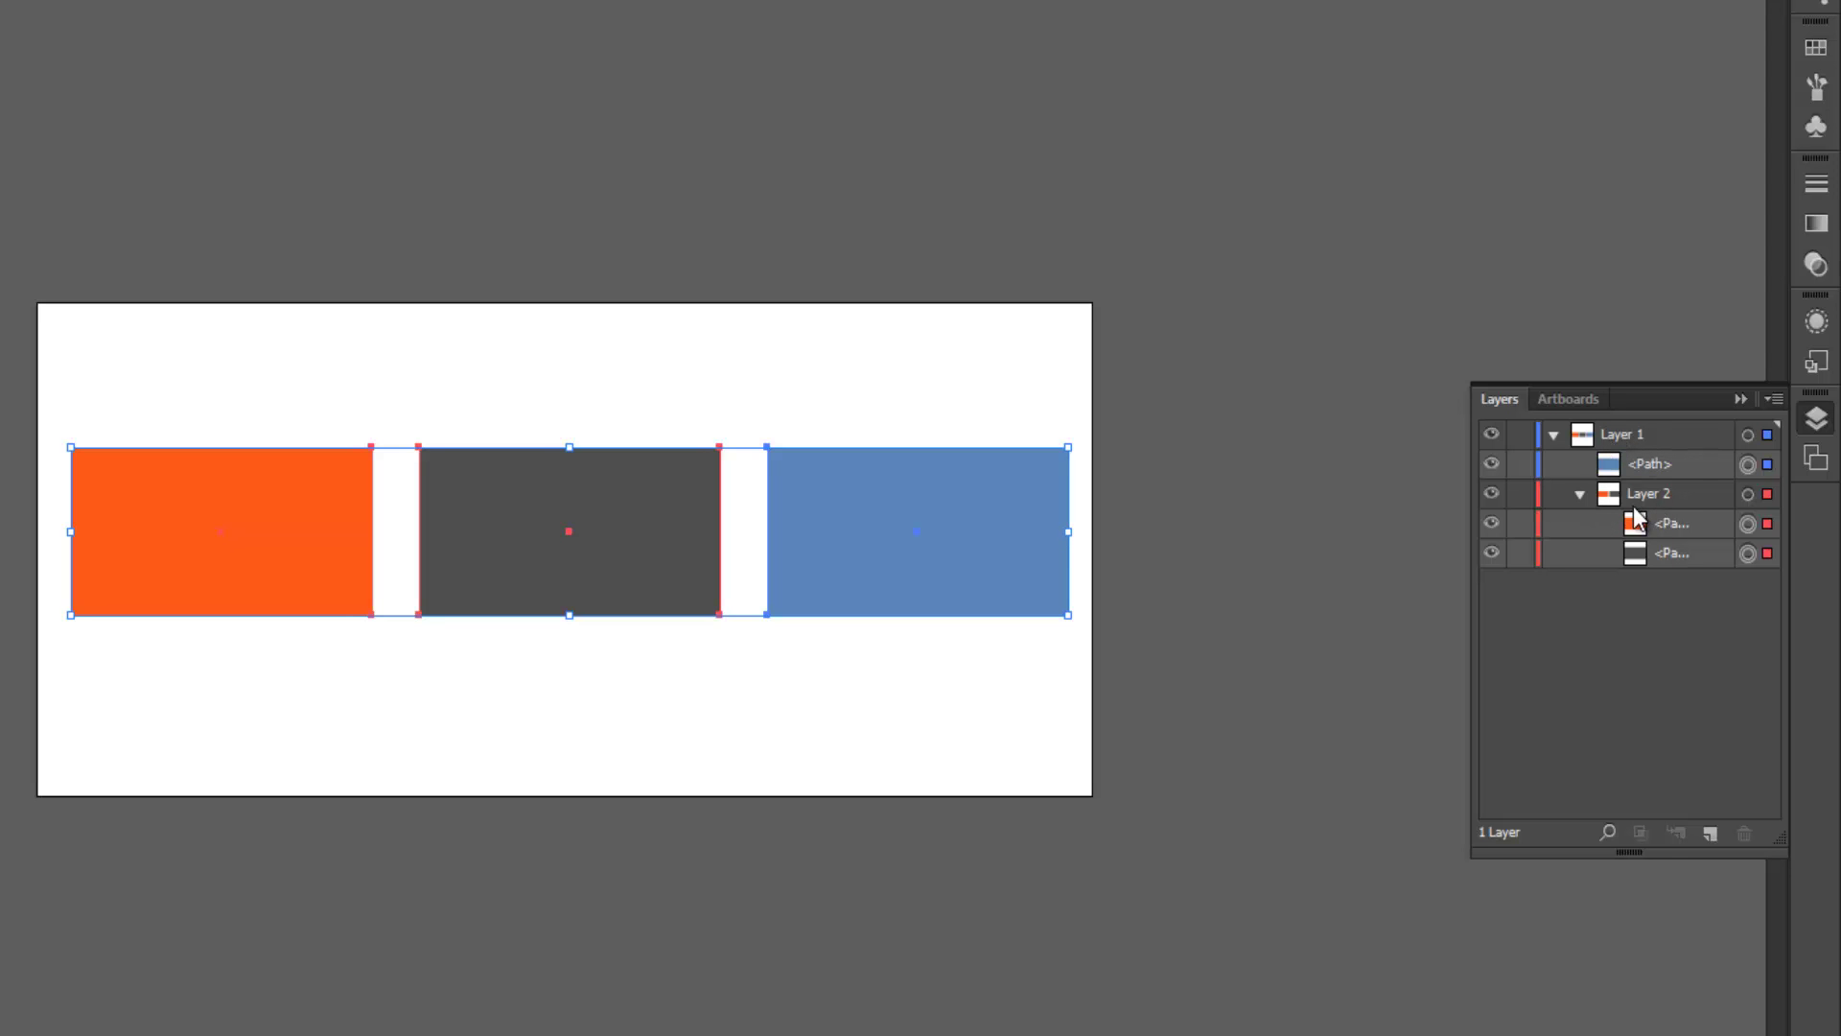
pyautogui.click(1668, 494)
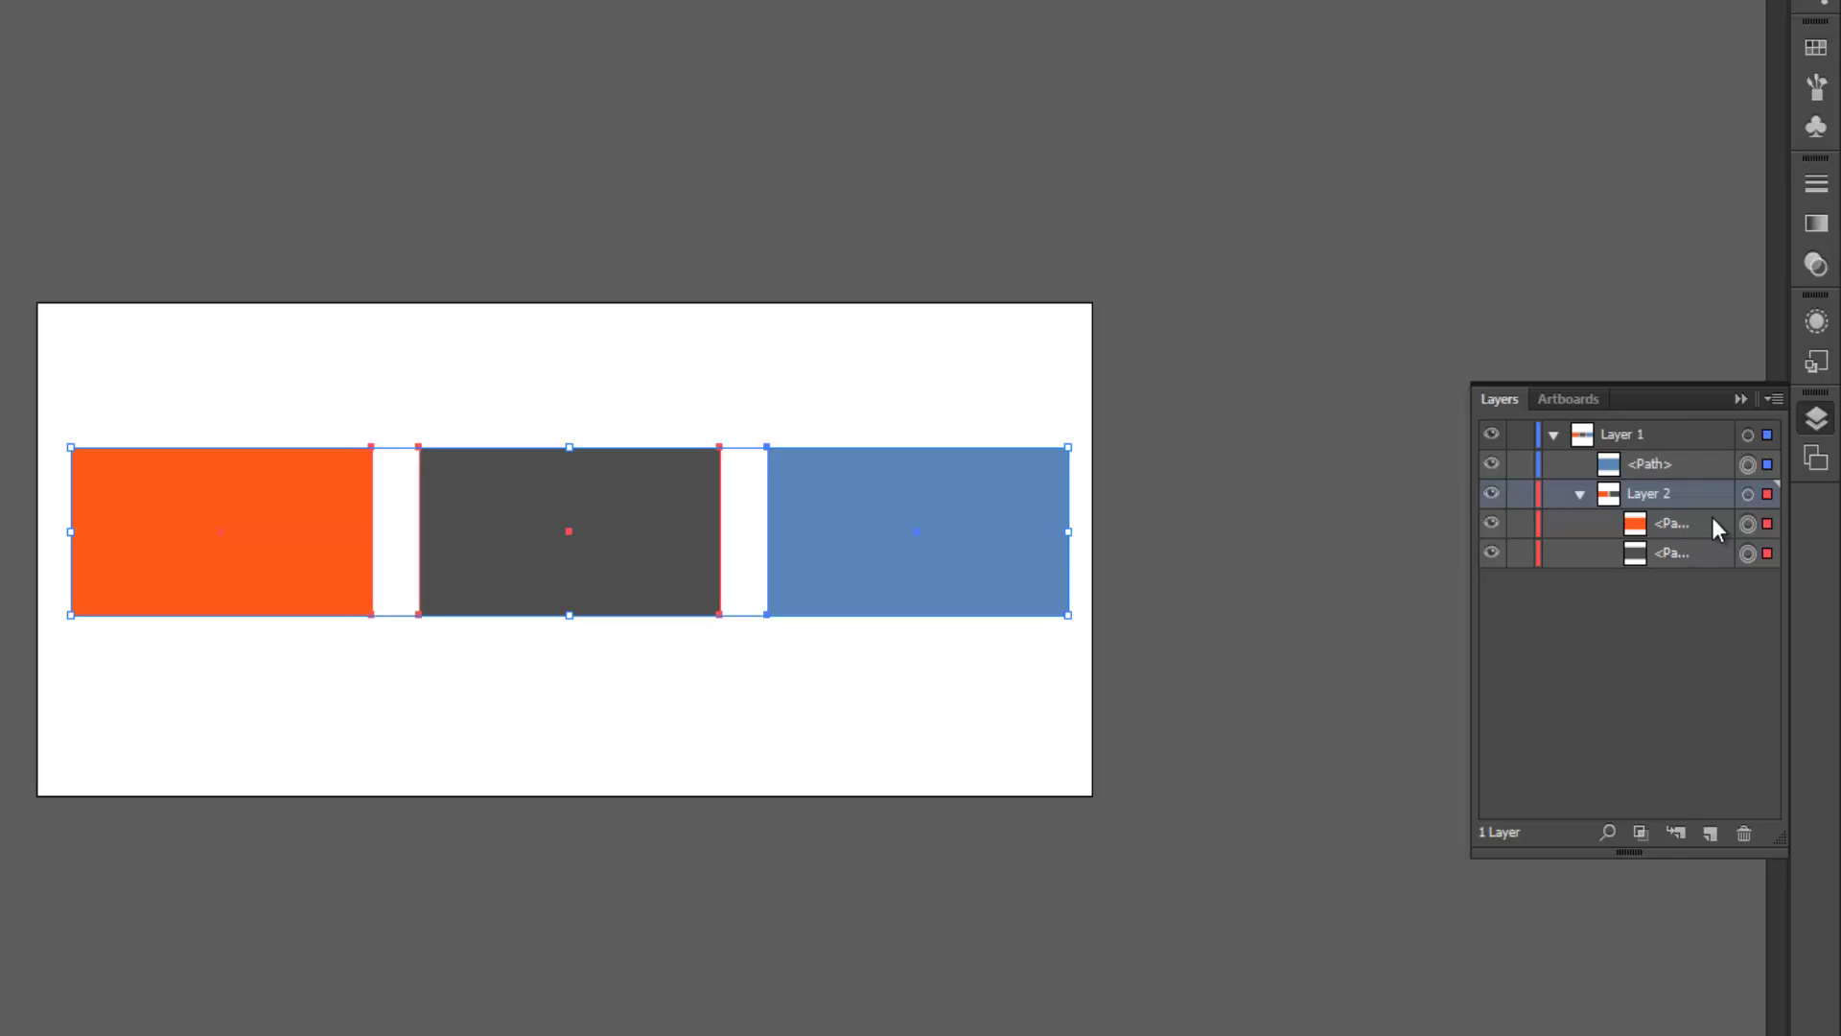
pyautogui.click(1648, 525)
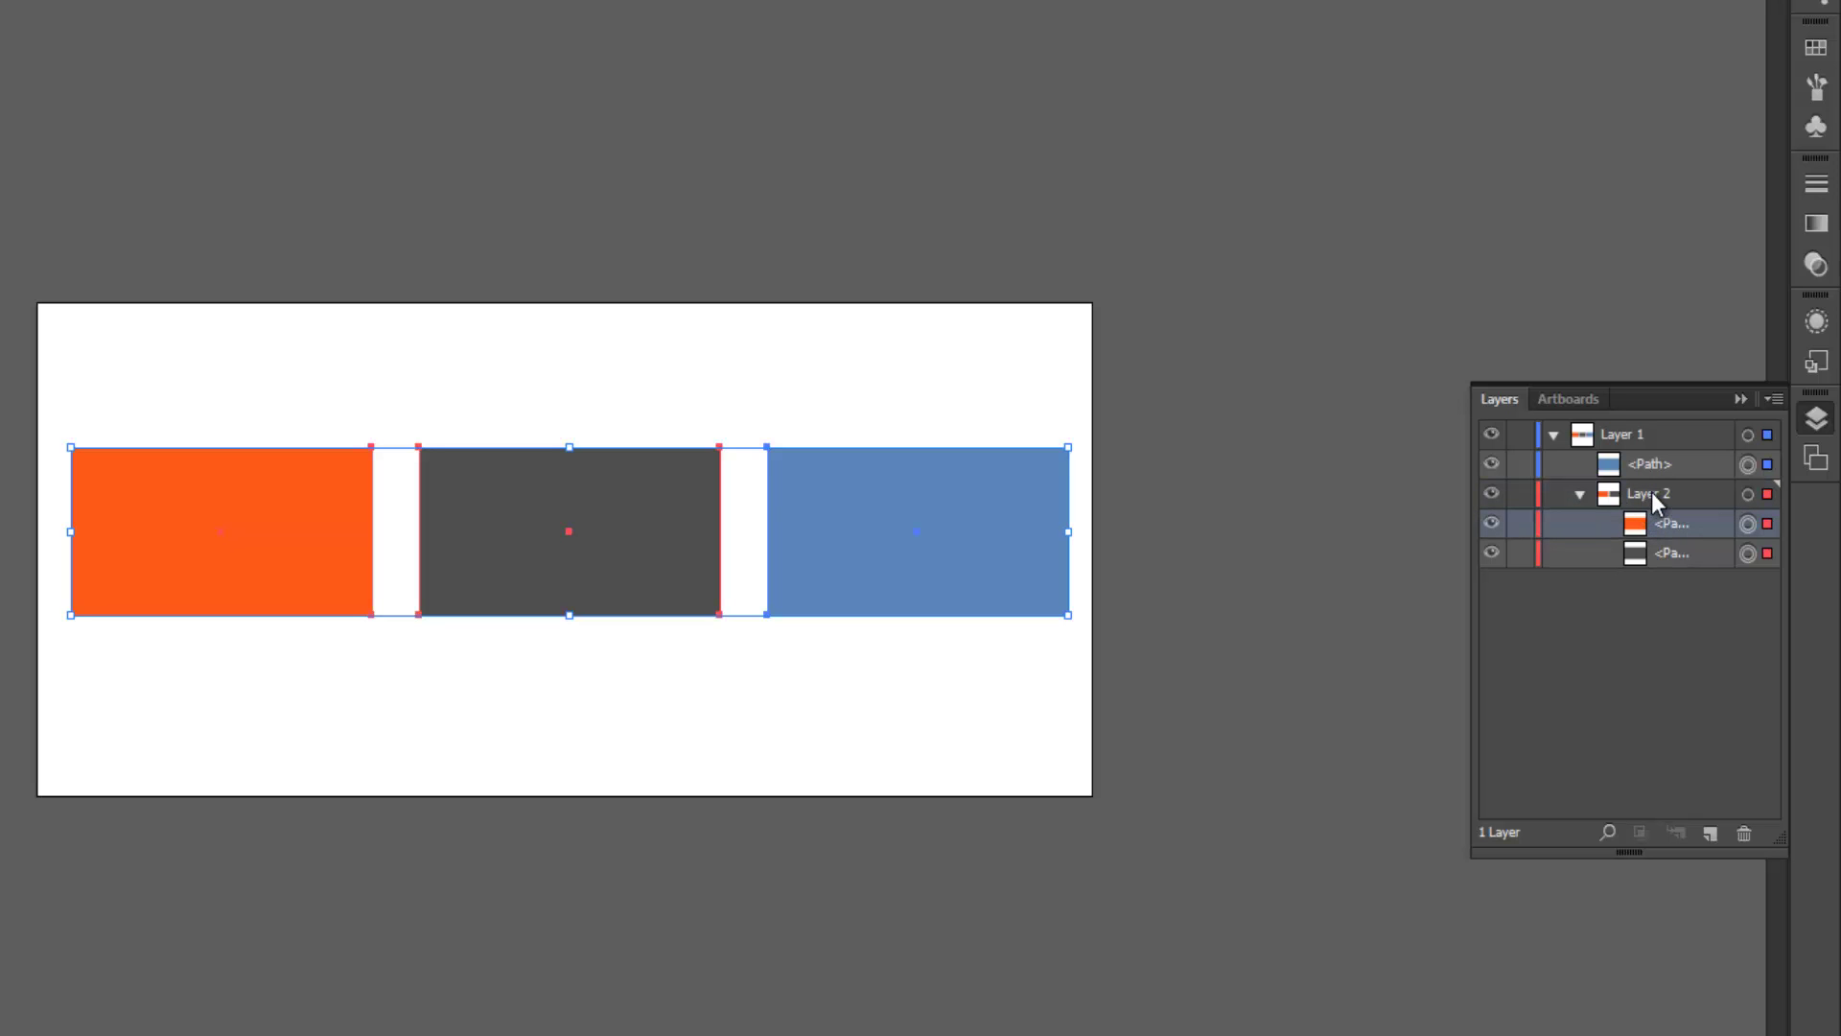
# Highlight Layer 2, its orange and gray paths, and Layer 1 in turn in the layer list.
pyautogui.click(1651, 492)
pyautogui.click(1668, 533)
pyautogui.click(1653, 560)
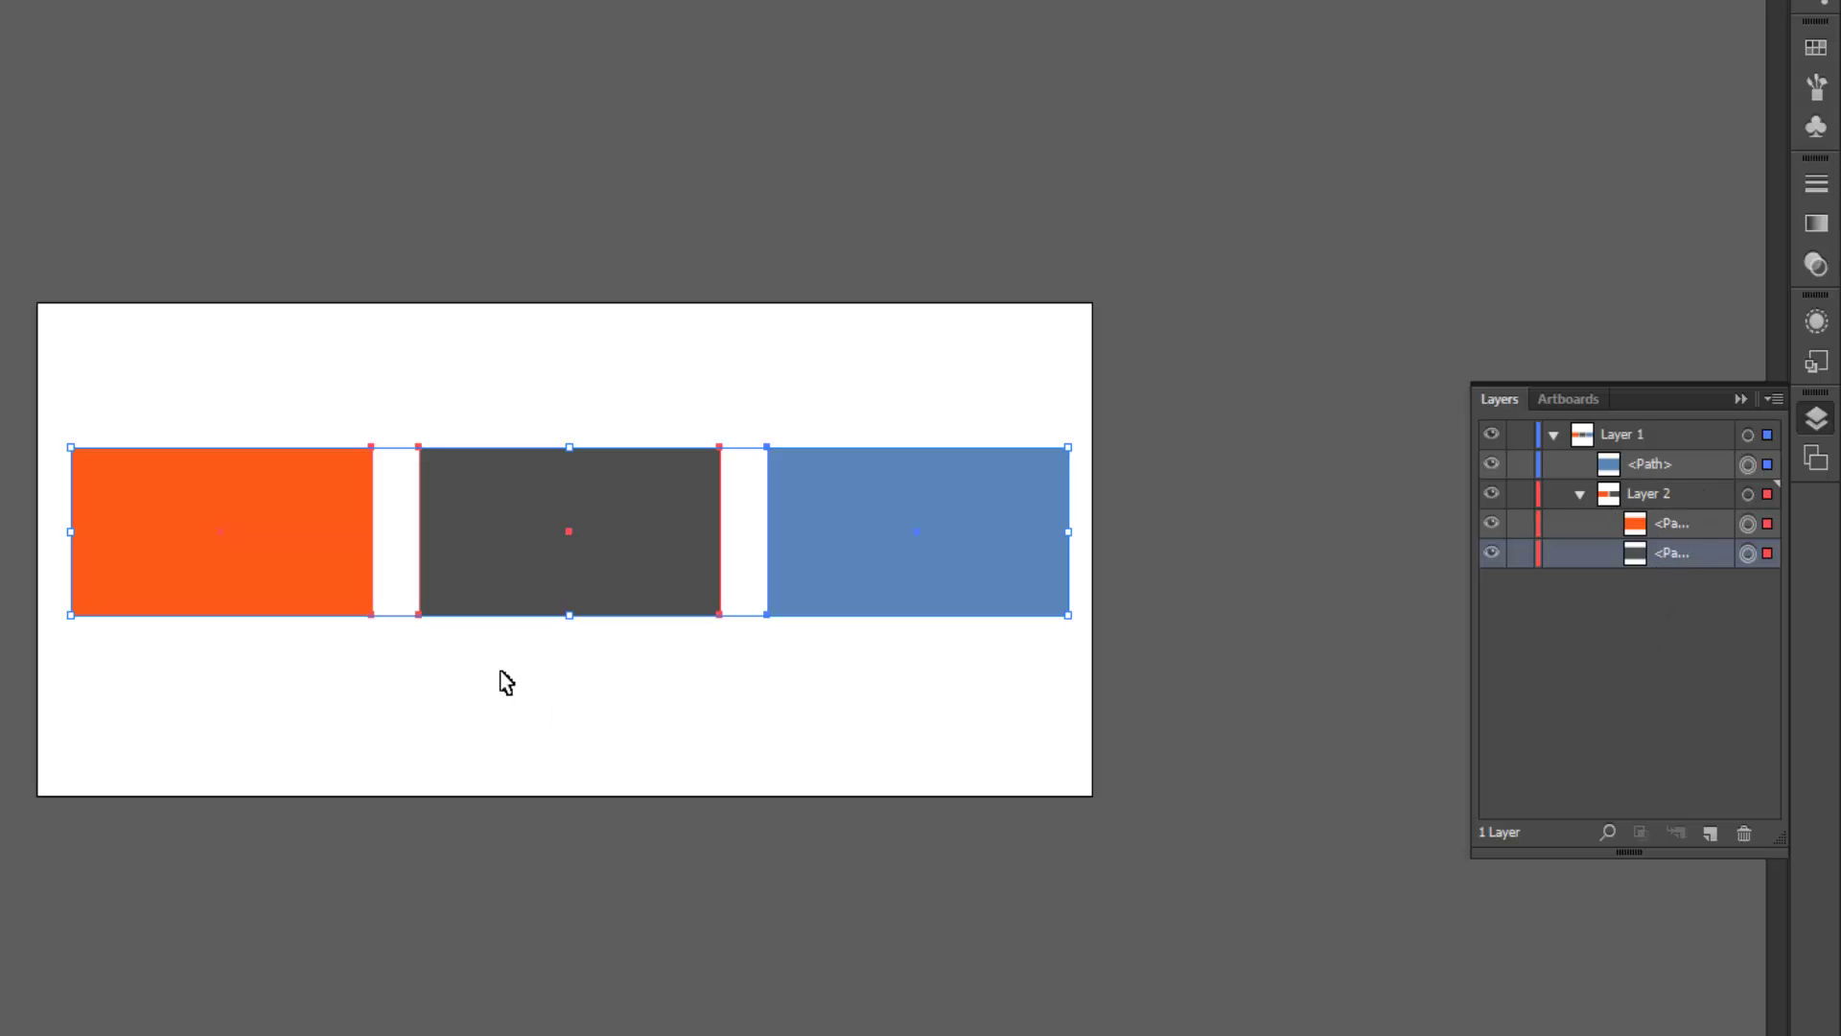
pyautogui.click(1619, 428)
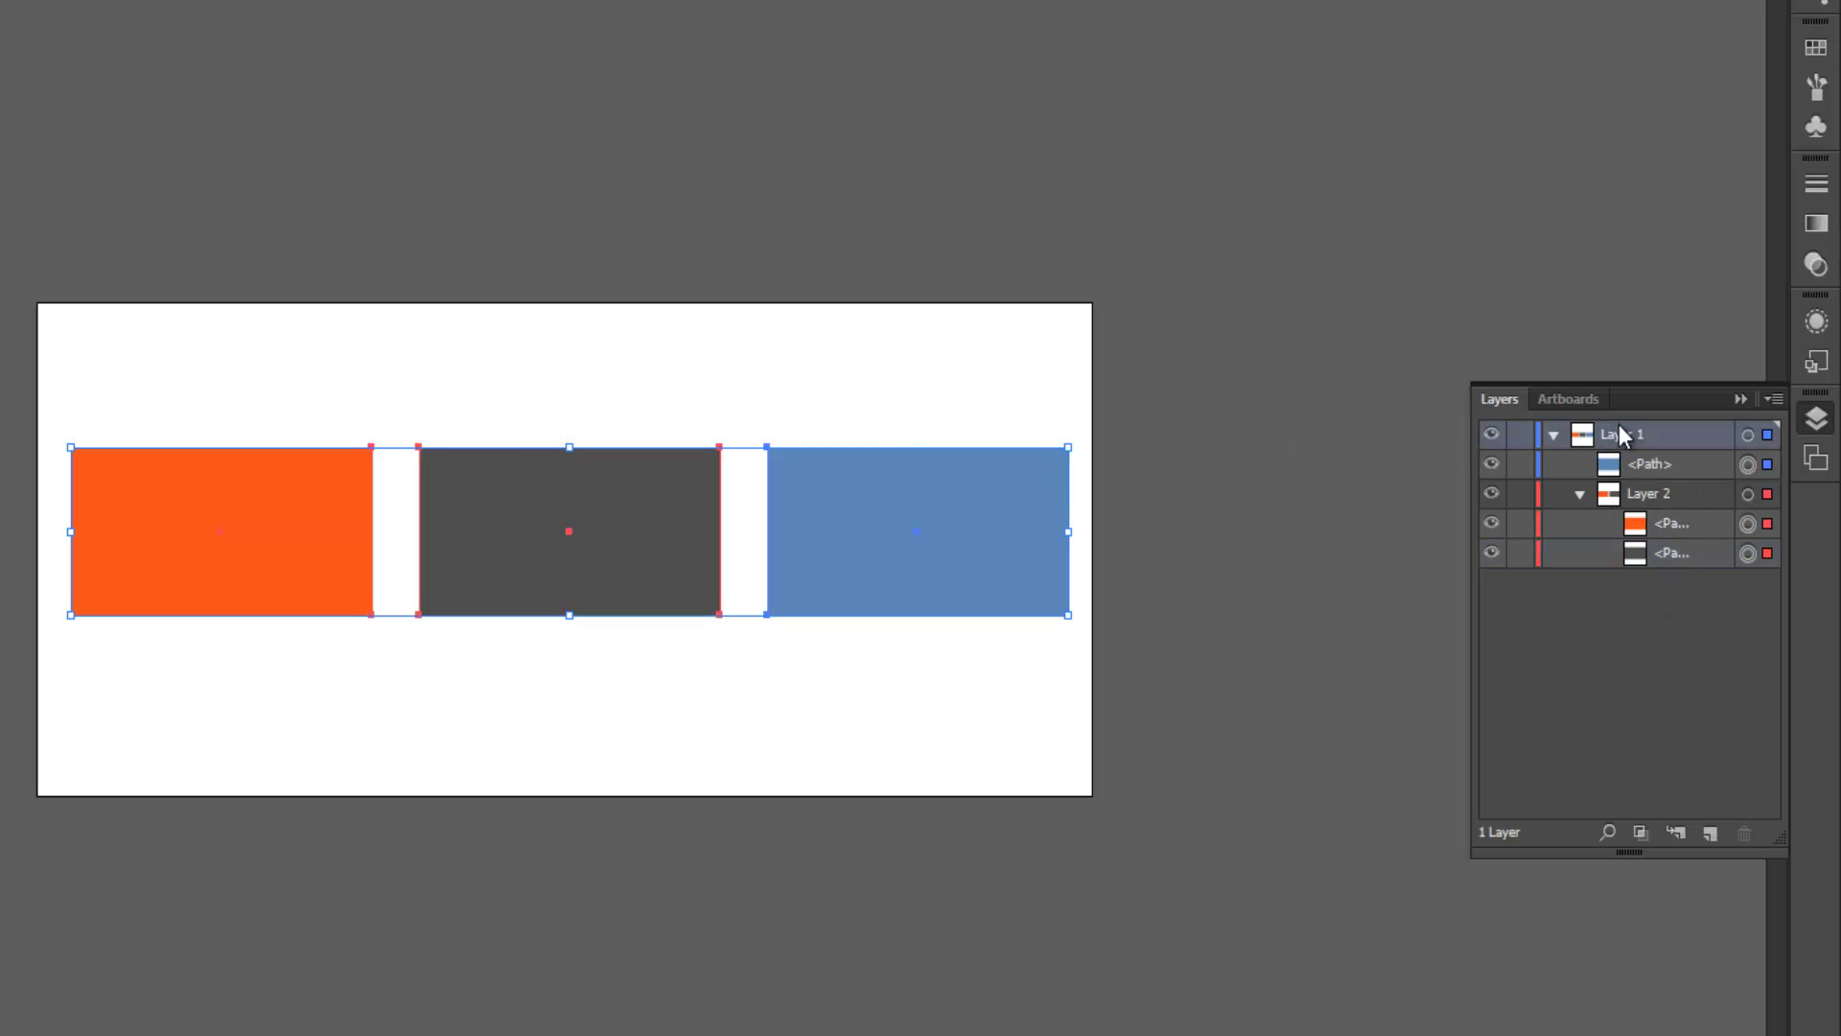
pyautogui.click(1643, 499)
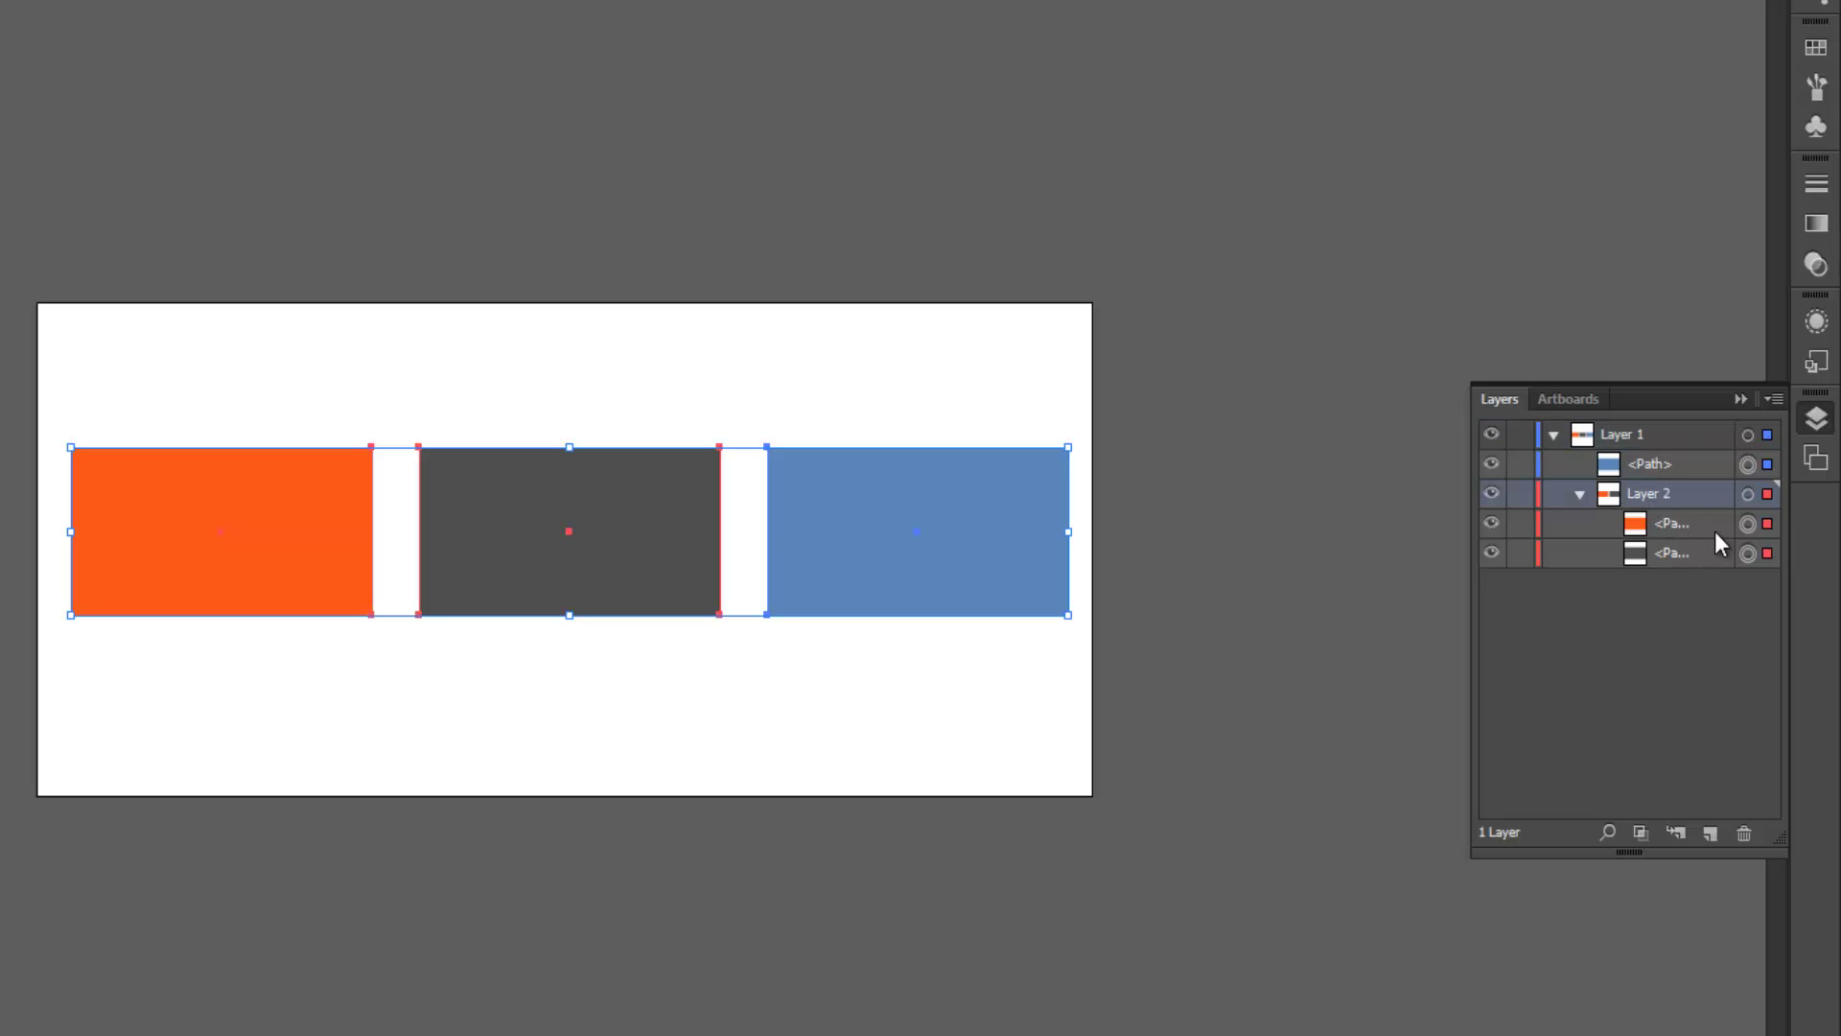
pyautogui.click(1702, 529)
pyautogui.click(1699, 546)
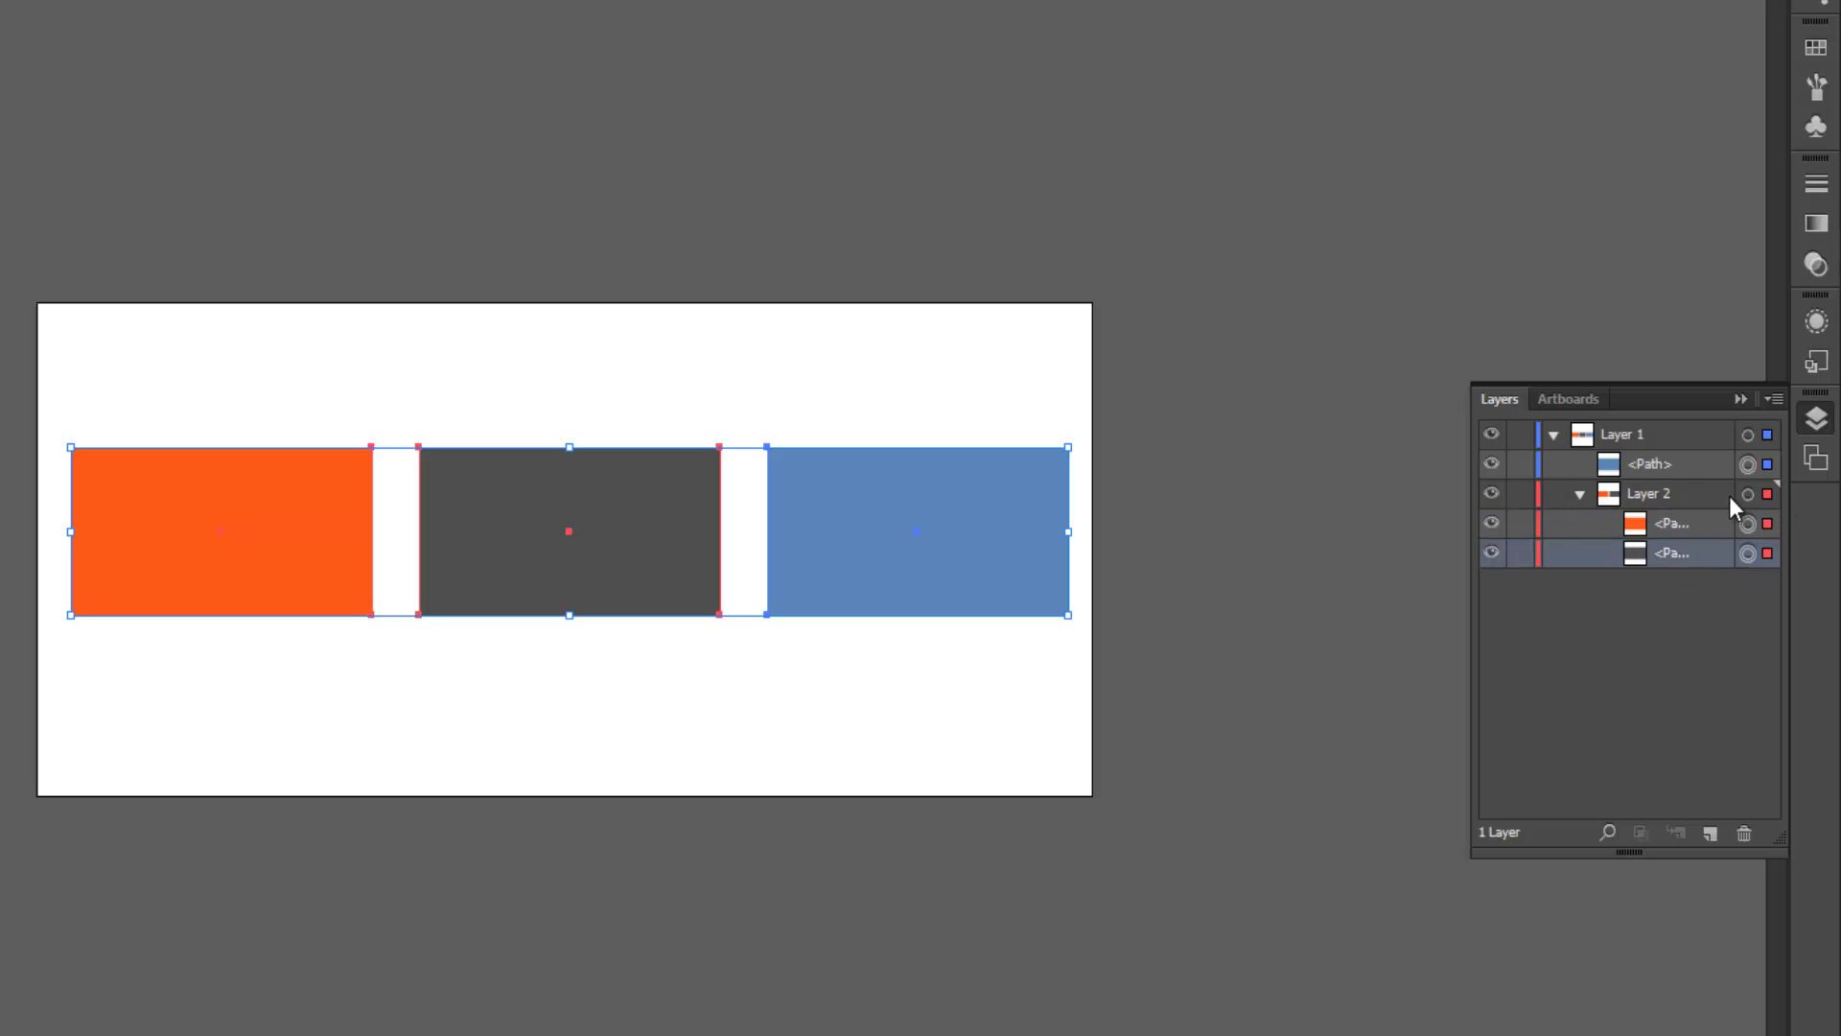
# Select Layer 2's artwork, the blue path and all of Layer 1's artwork in turn, then highlight Layer 2.
pyautogui.click(1767, 494)
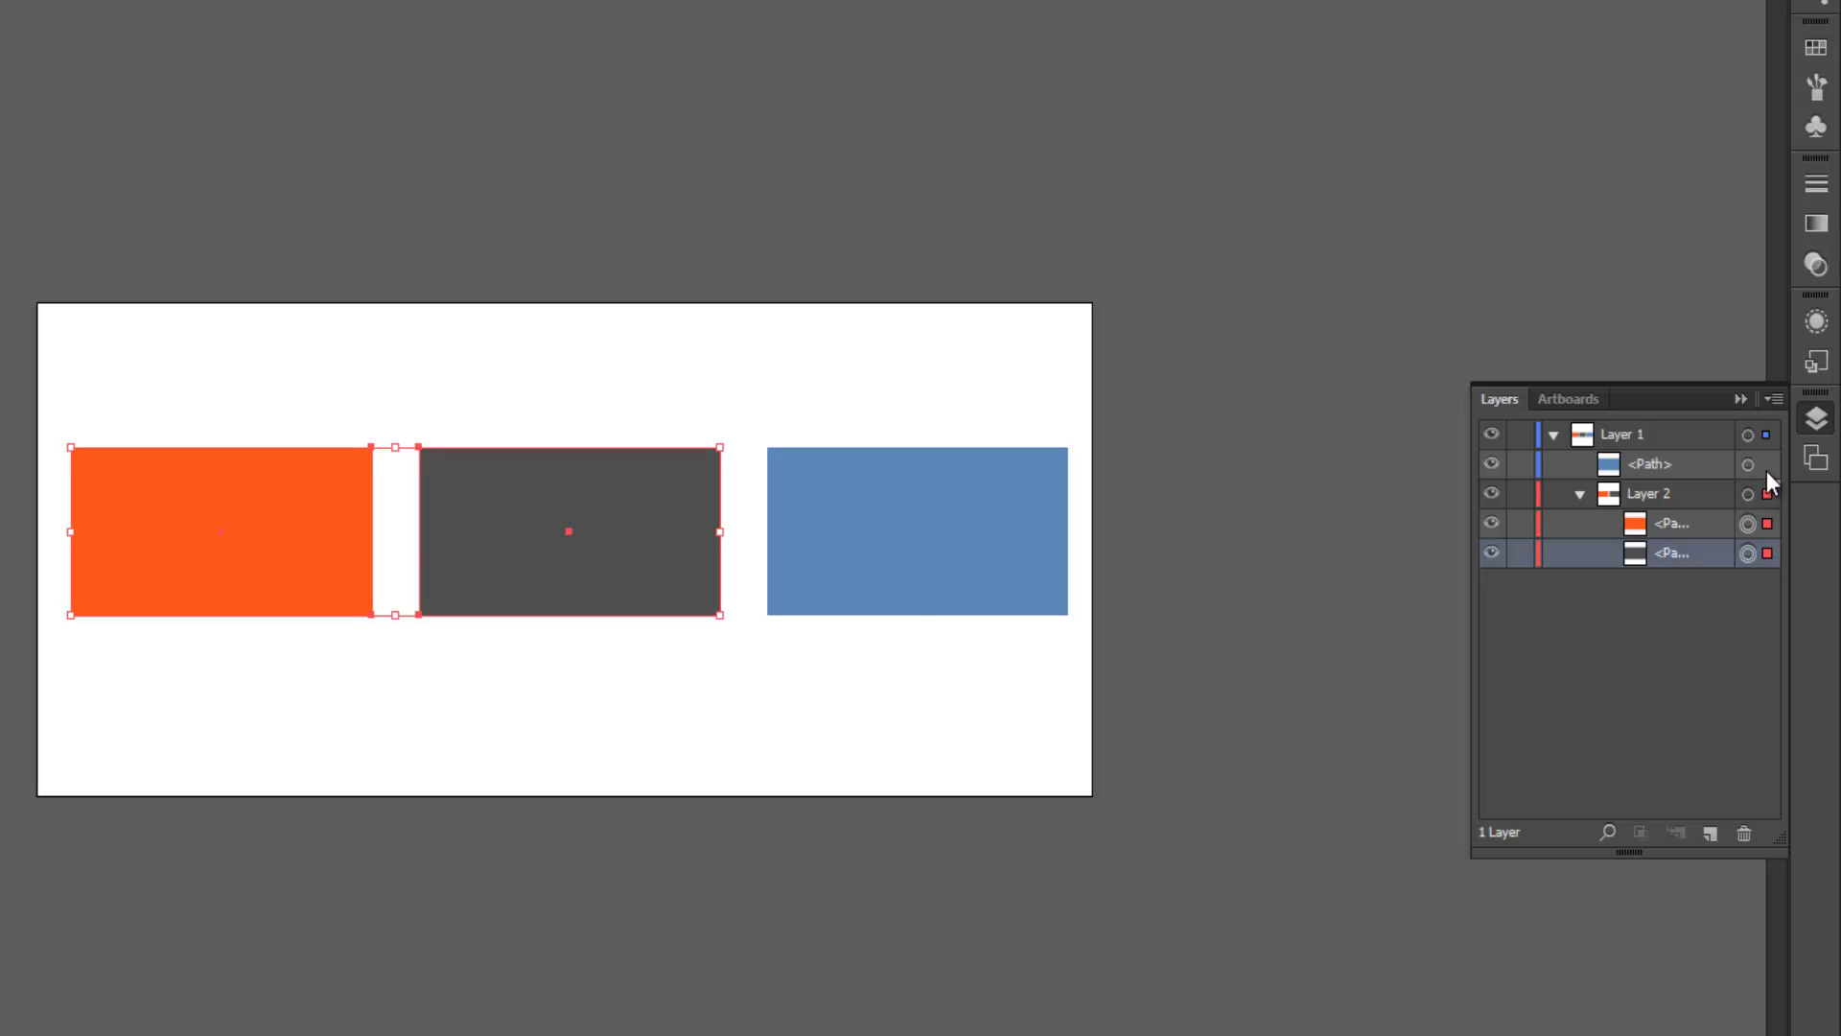
pyautogui.click(1766, 467)
pyautogui.click(1764, 437)
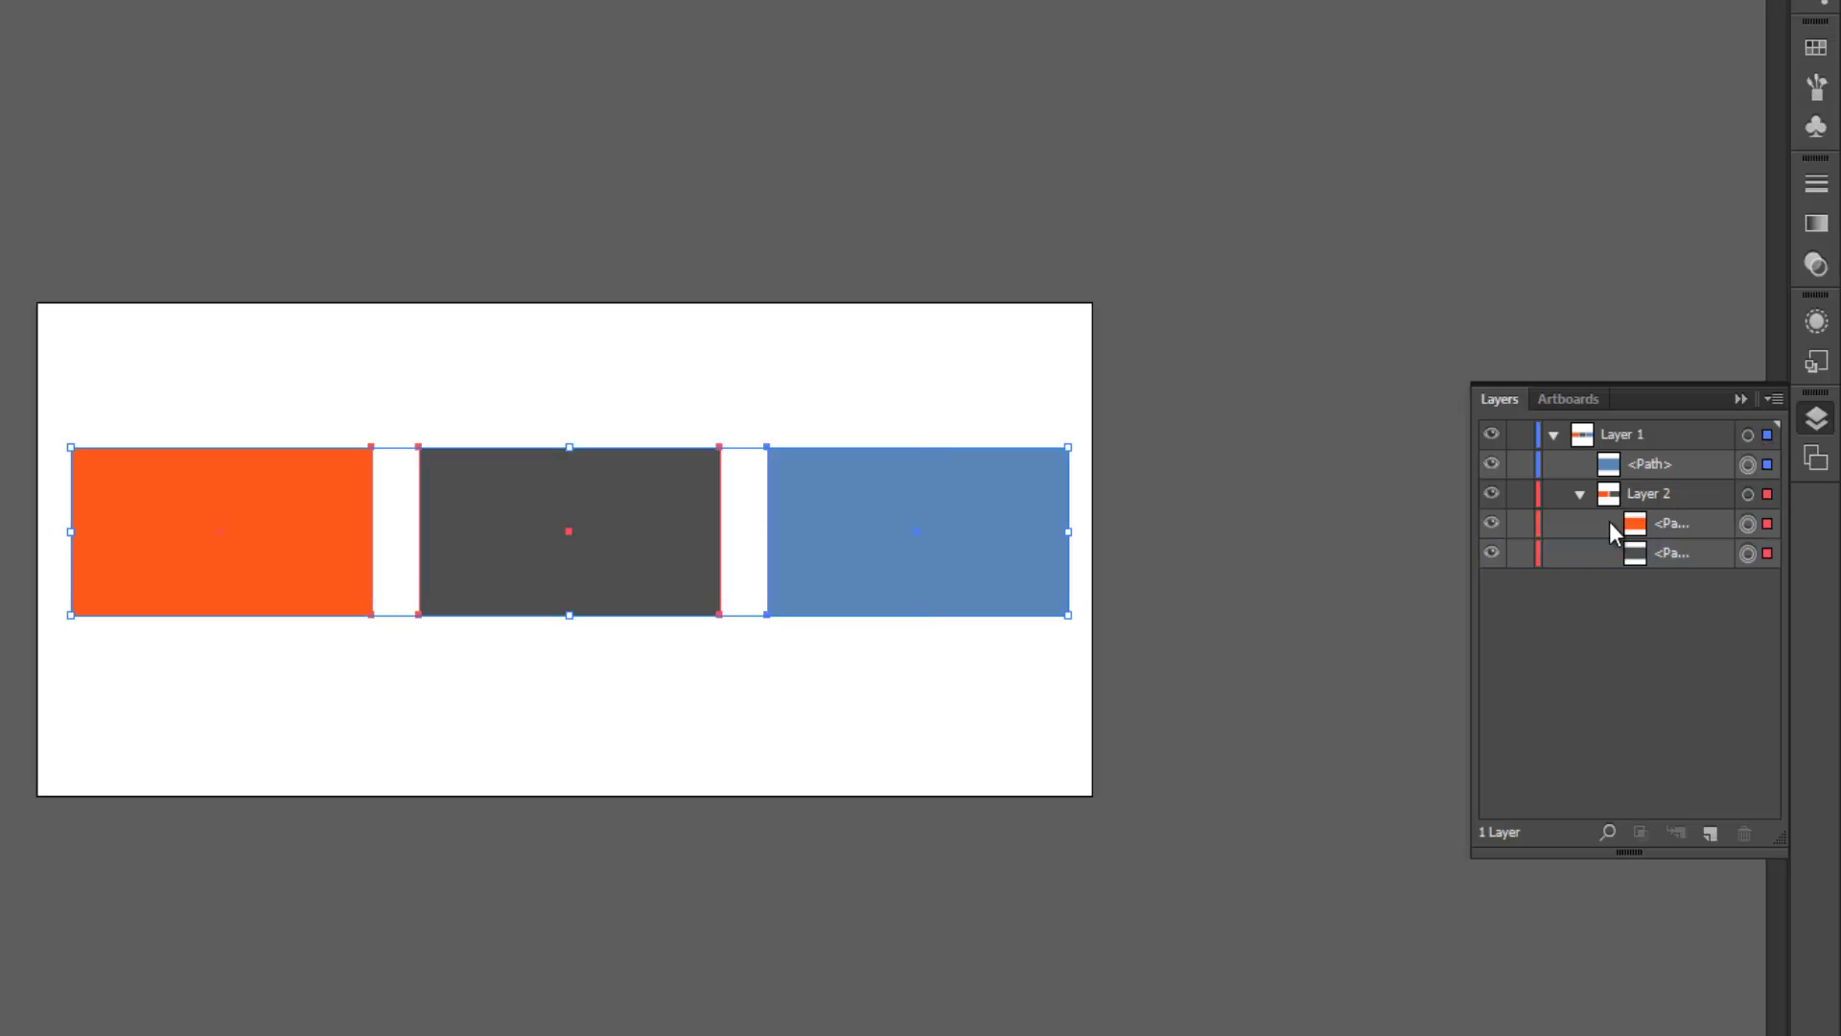
pyautogui.click(1711, 500)
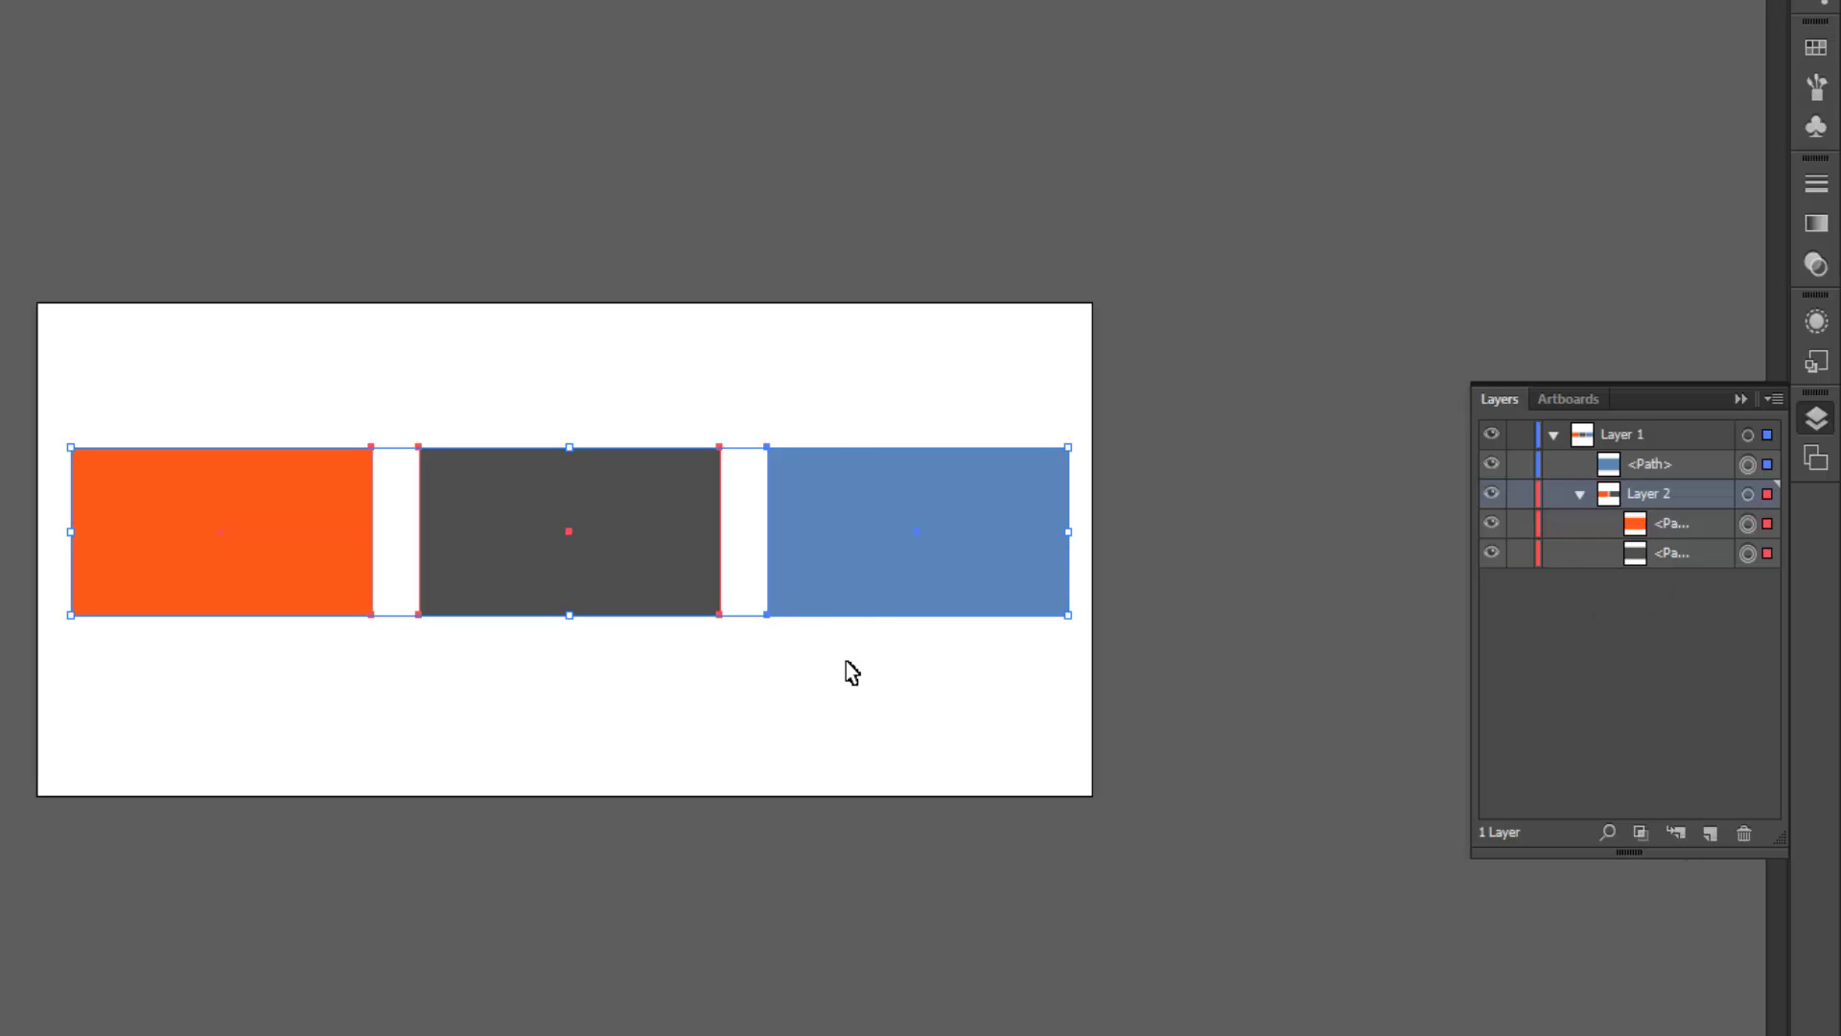
# Deselect everything and reselect all three rectangles together on the artboard.
pyautogui.click(910, 645)
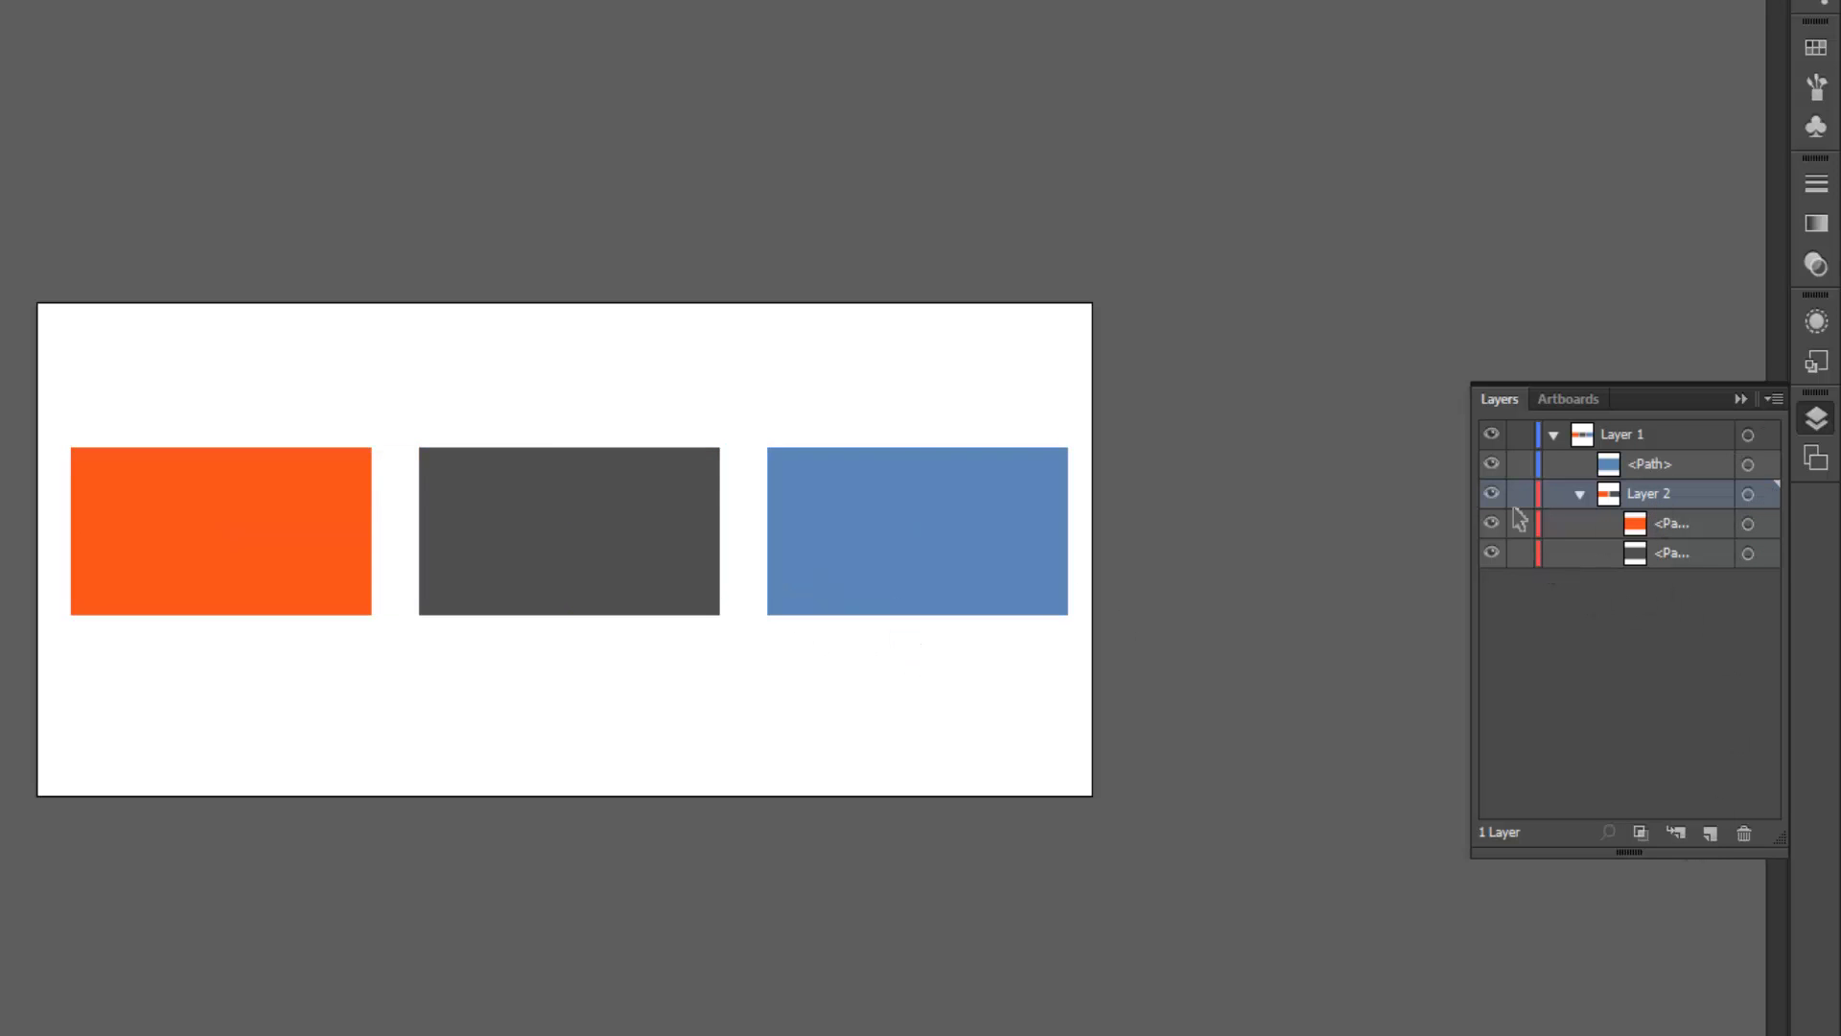
pyautogui.moveTo(240, 257); pyautogui.dragTo(1050, 772)
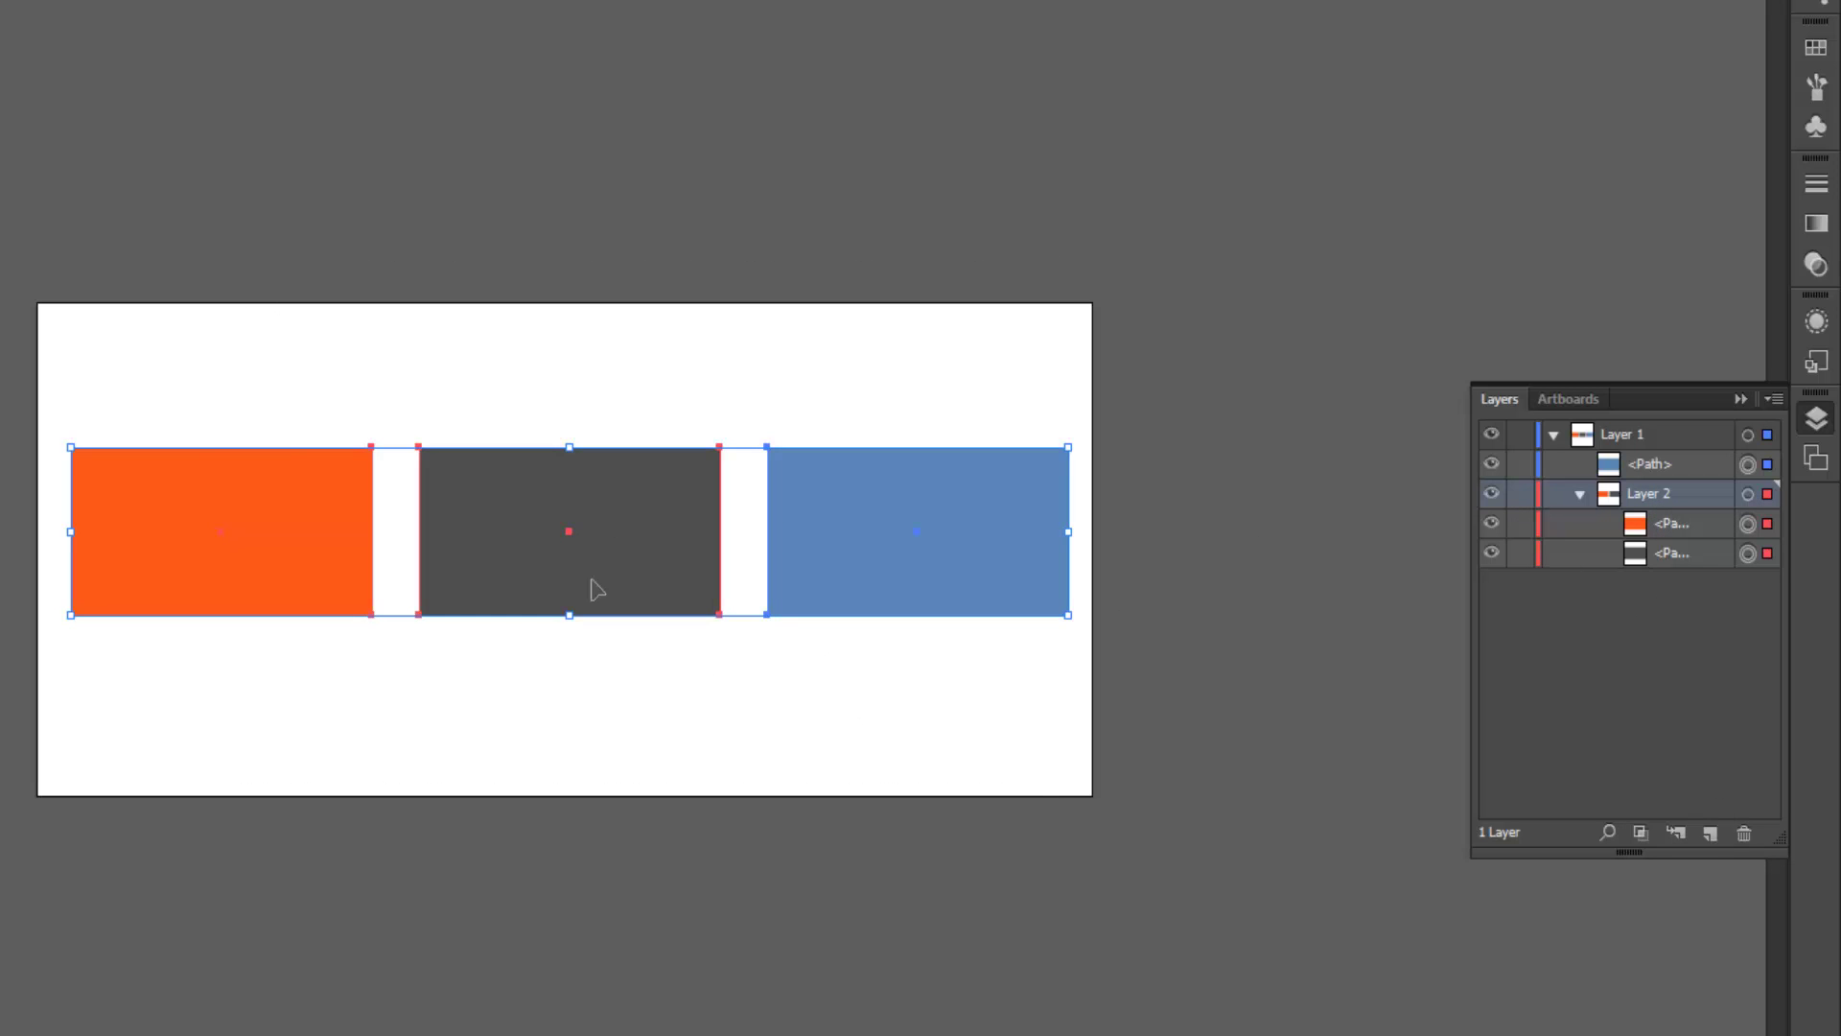
pyautogui.click(427, 458)
# Collapse and expand the Layer 2 sublayer several times, ending with it collapsed.
pyautogui.click(1581, 497)
pyautogui.click(1581, 497)
pyautogui.click(1581, 498)
pyautogui.click(1580, 495)
pyautogui.click(1580, 495)
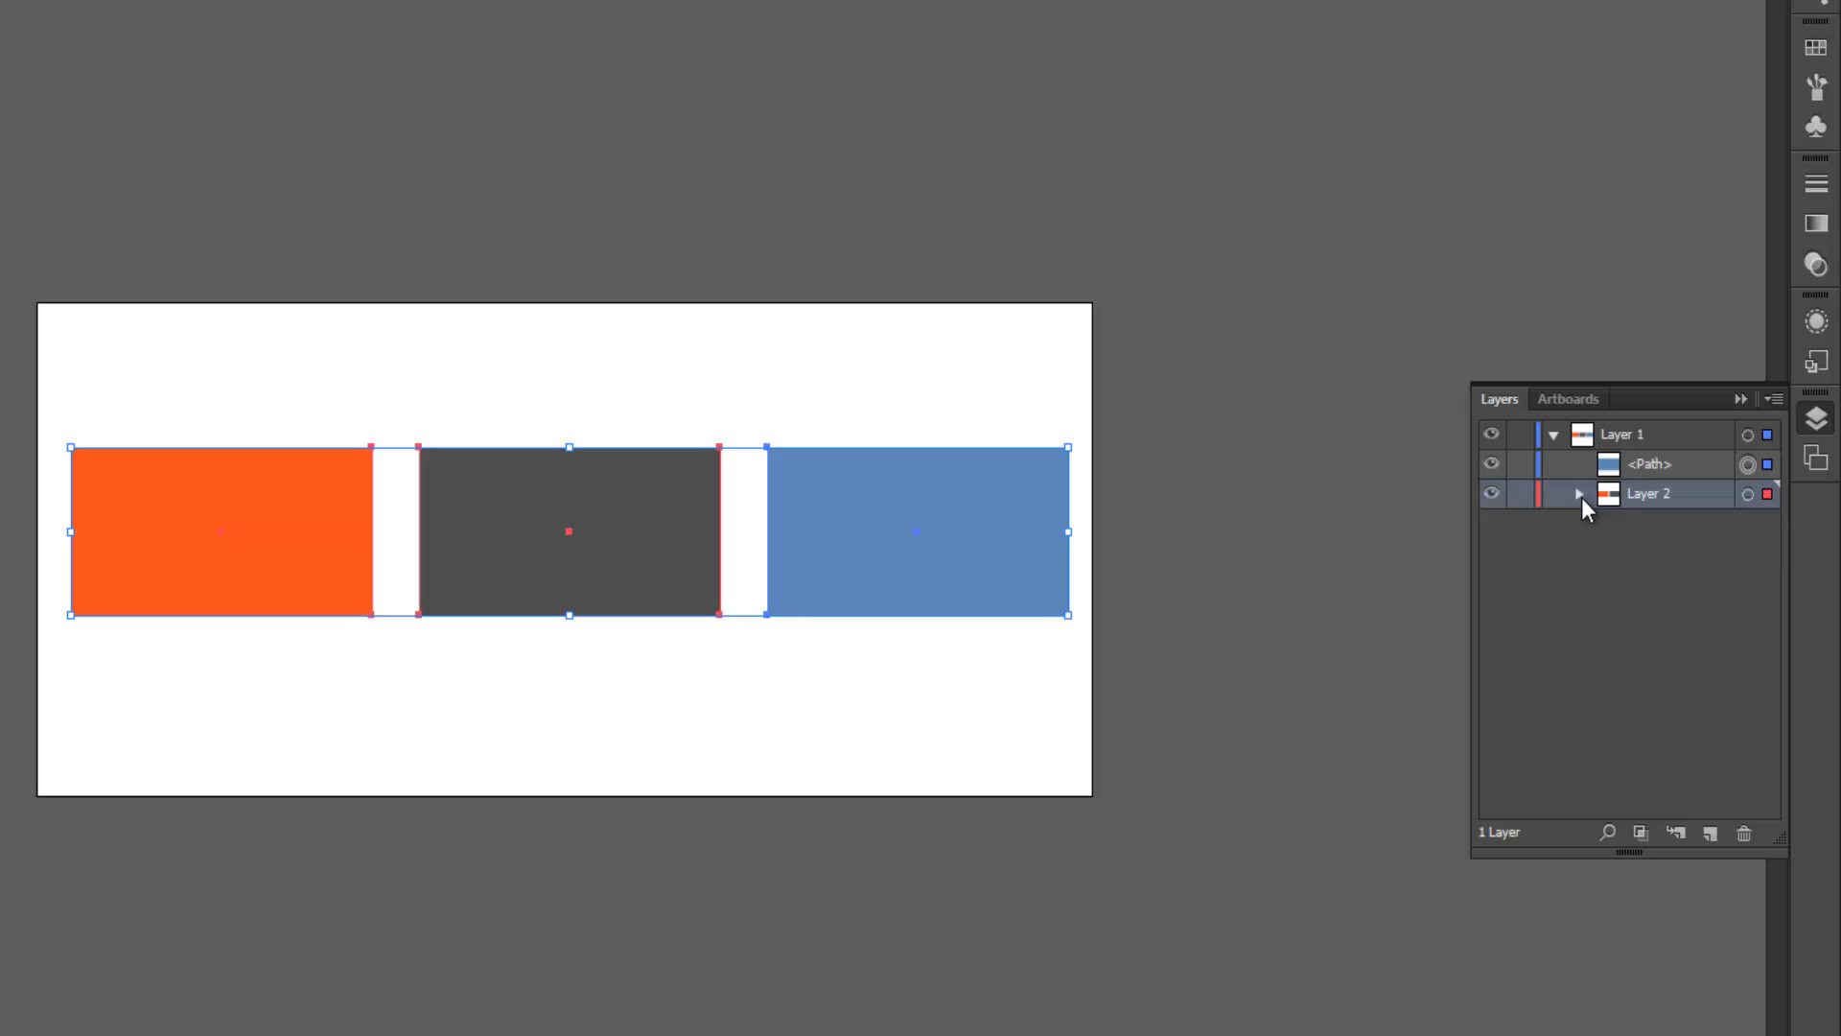
pyautogui.click(1580, 494)
pyautogui.click(1580, 495)
# Delete the Layer 2 sublayer with its artwork and move the remaining blue rectangle toward the middle of the artboard.
pyautogui.click(1747, 834)
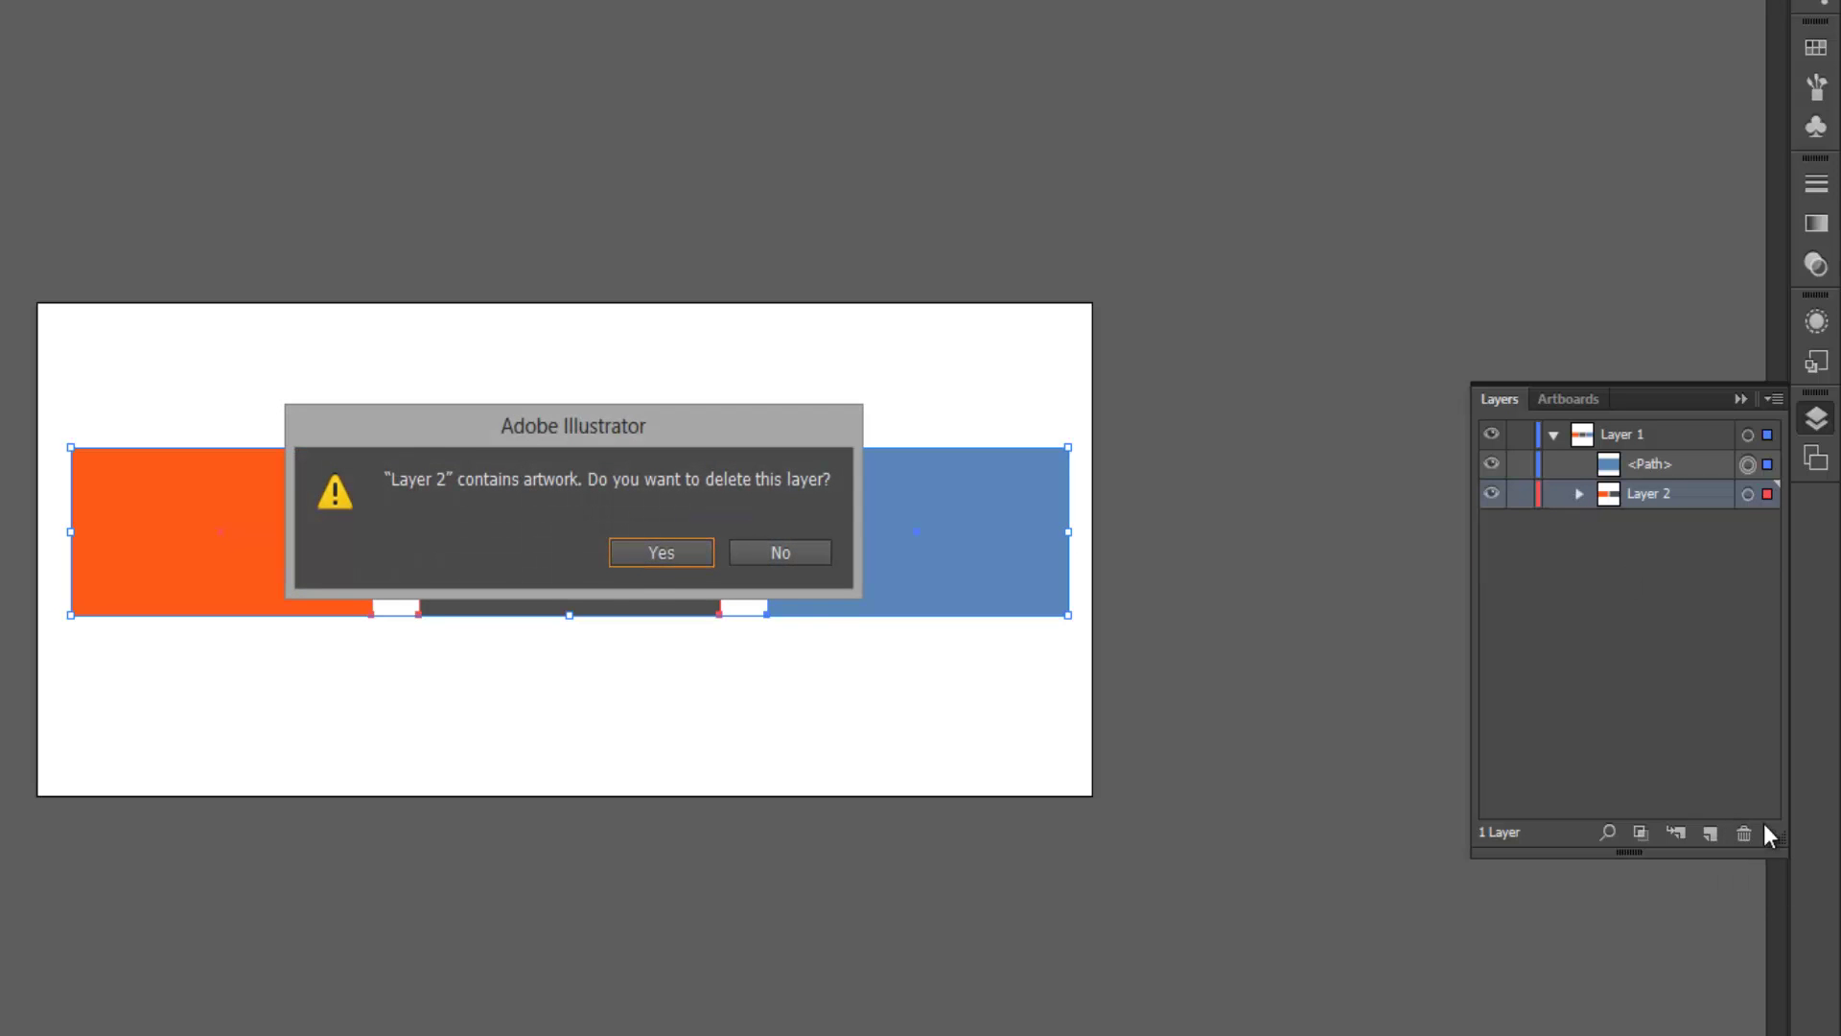
pyautogui.click(663, 559)
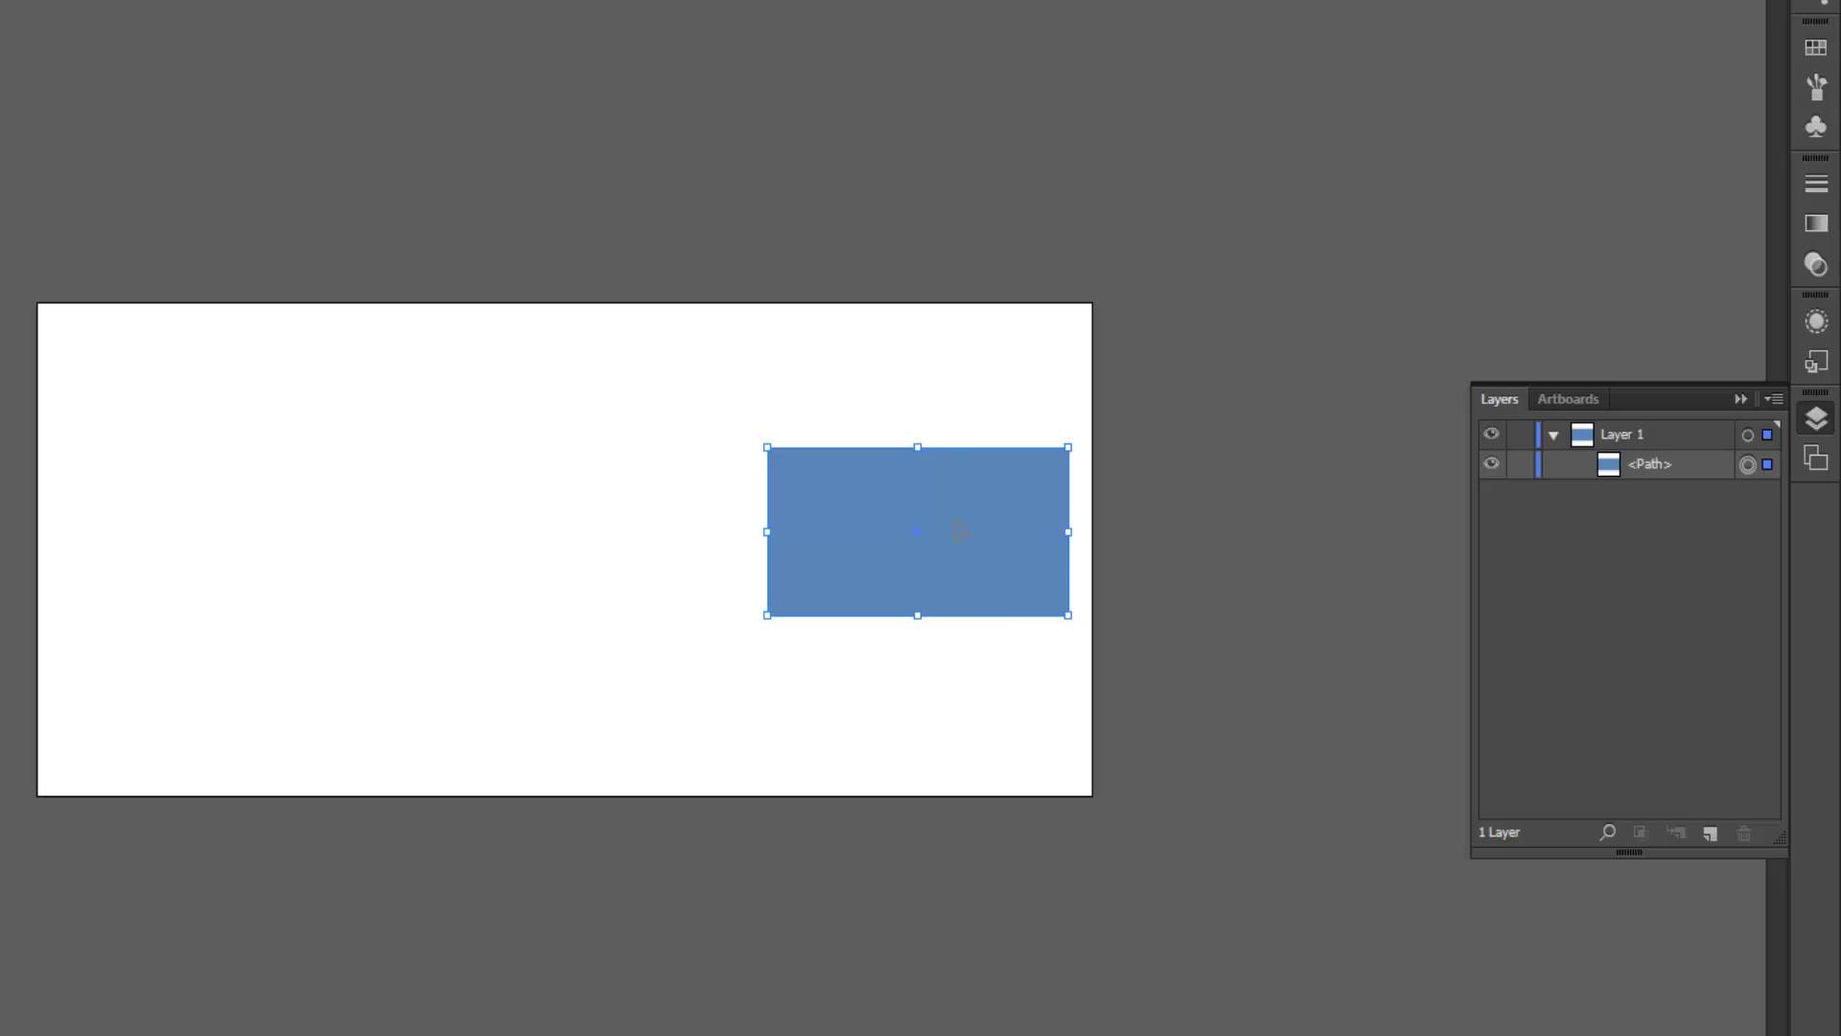
pyautogui.moveTo(969, 534); pyautogui.dragTo(469, 522)
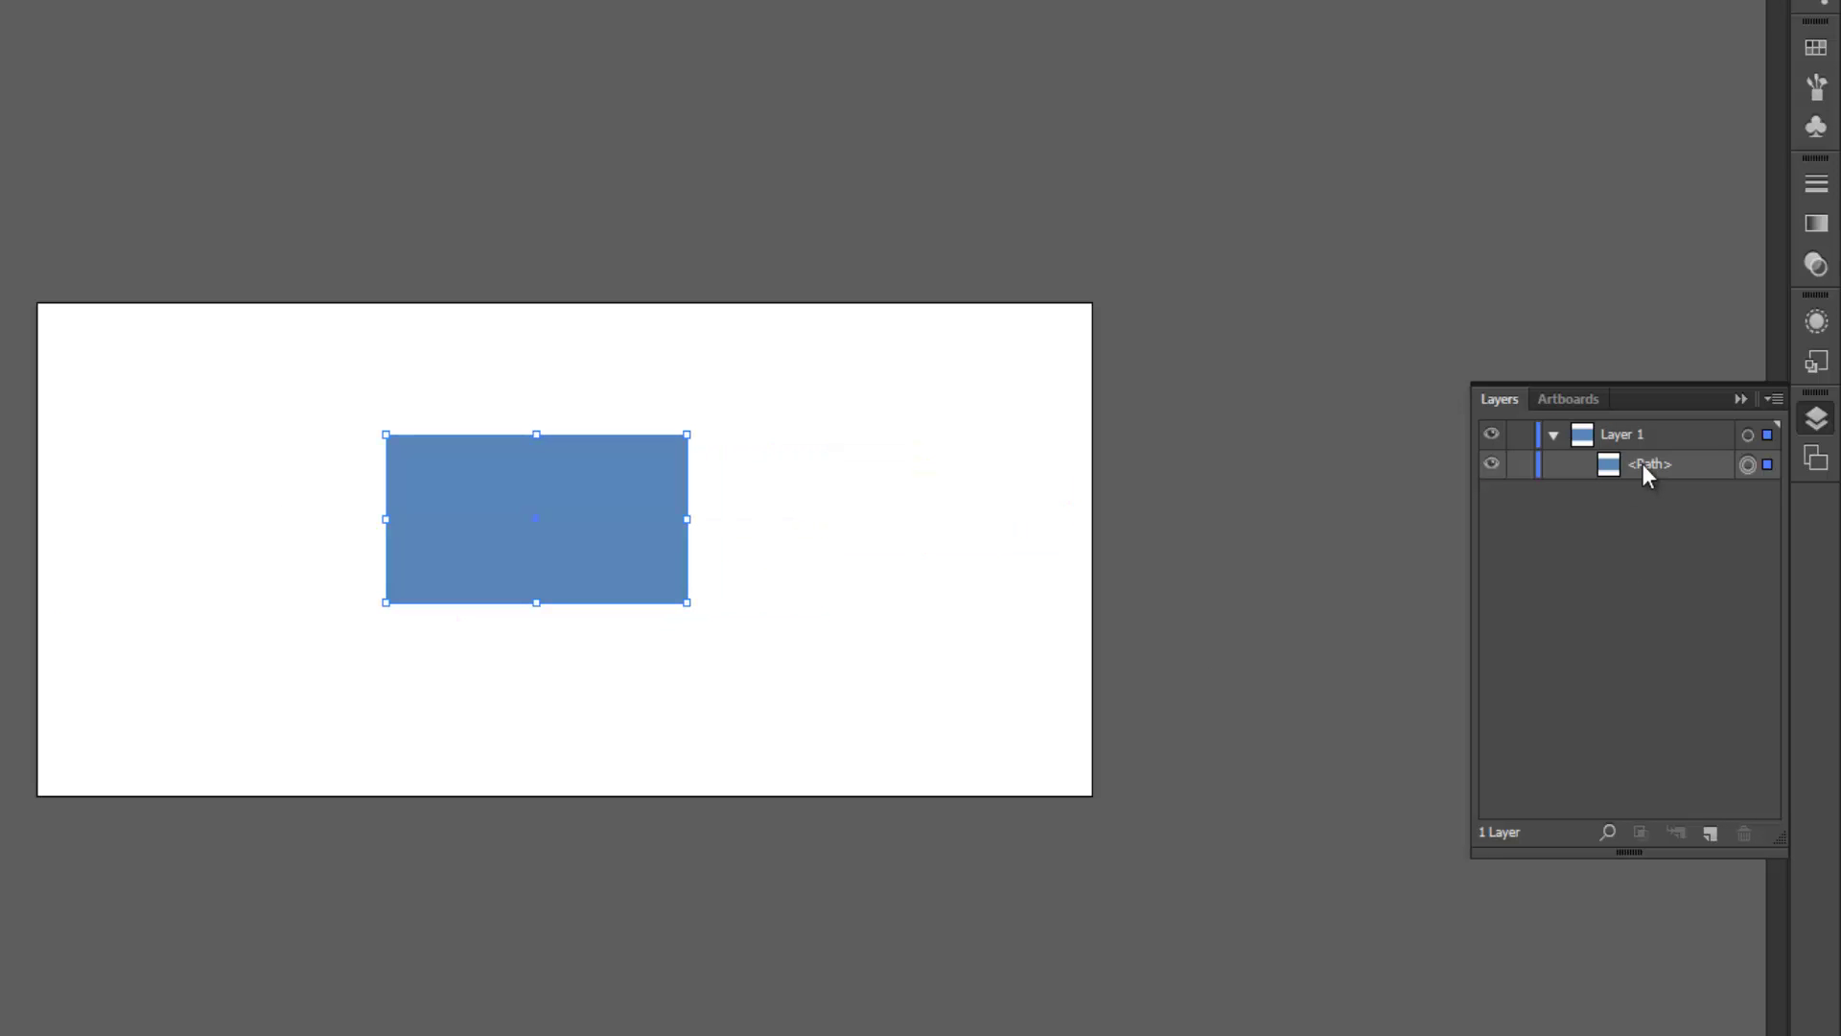
# Rename the blue rectangle's path as forma1 and shift the rectangle toward the artboard's left side.
pyautogui.doubleClick(1644, 464)
pyautogui.write('forma1')
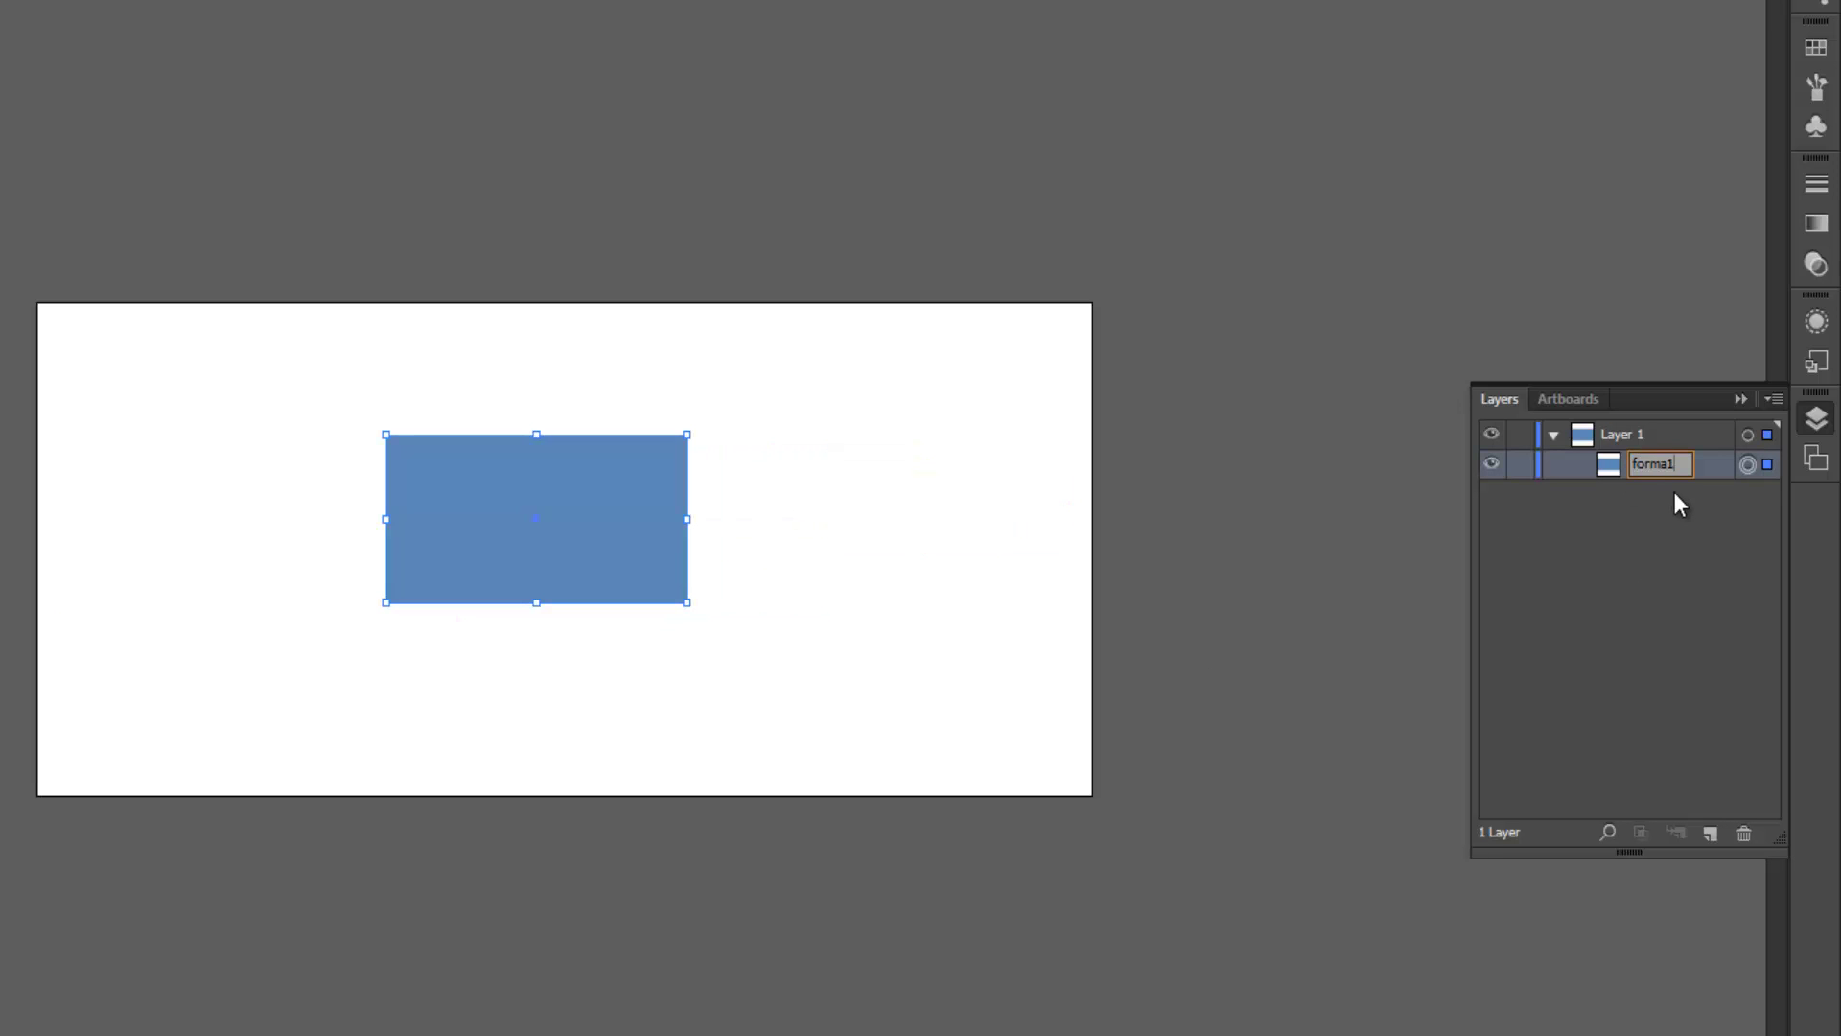
pyautogui.press('Return')
pyautogui.moveTo(529, 518); pyautogui.dragTo(362, 518)
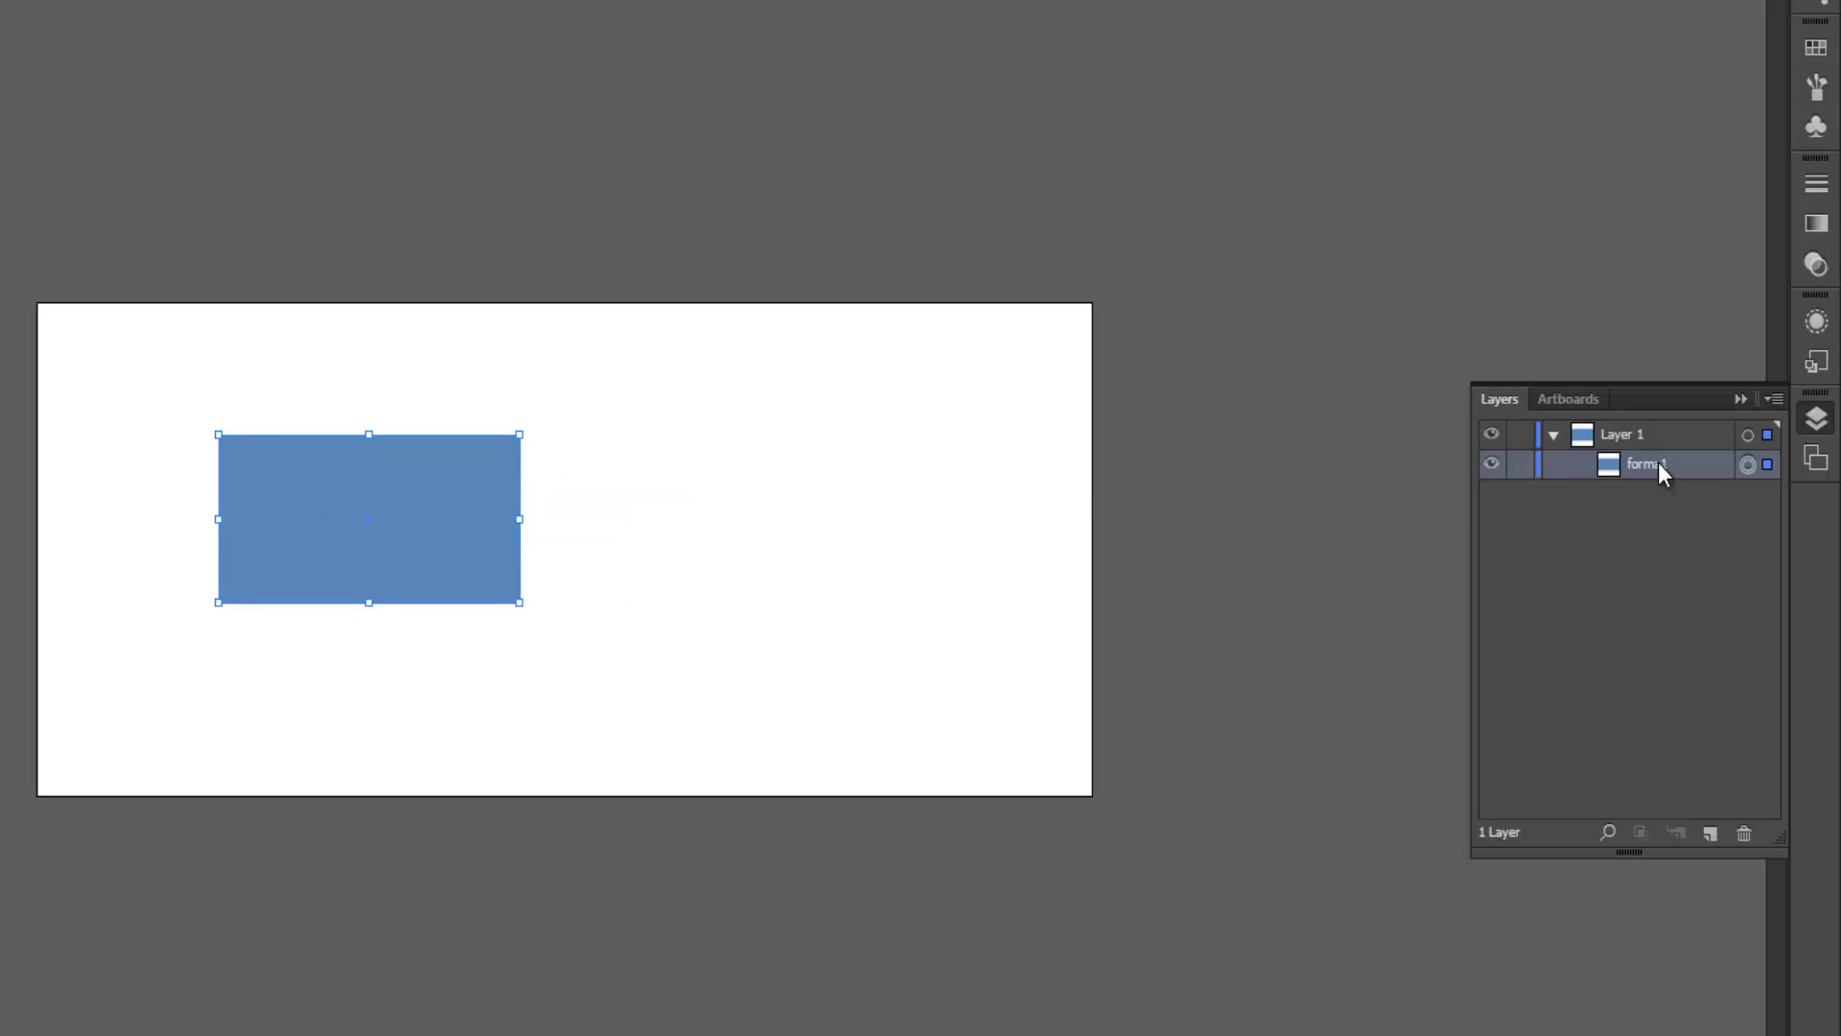
# Delete the forma1 object from Layer 1 and undo the deletion.
pyautogui.click(1661, 595)
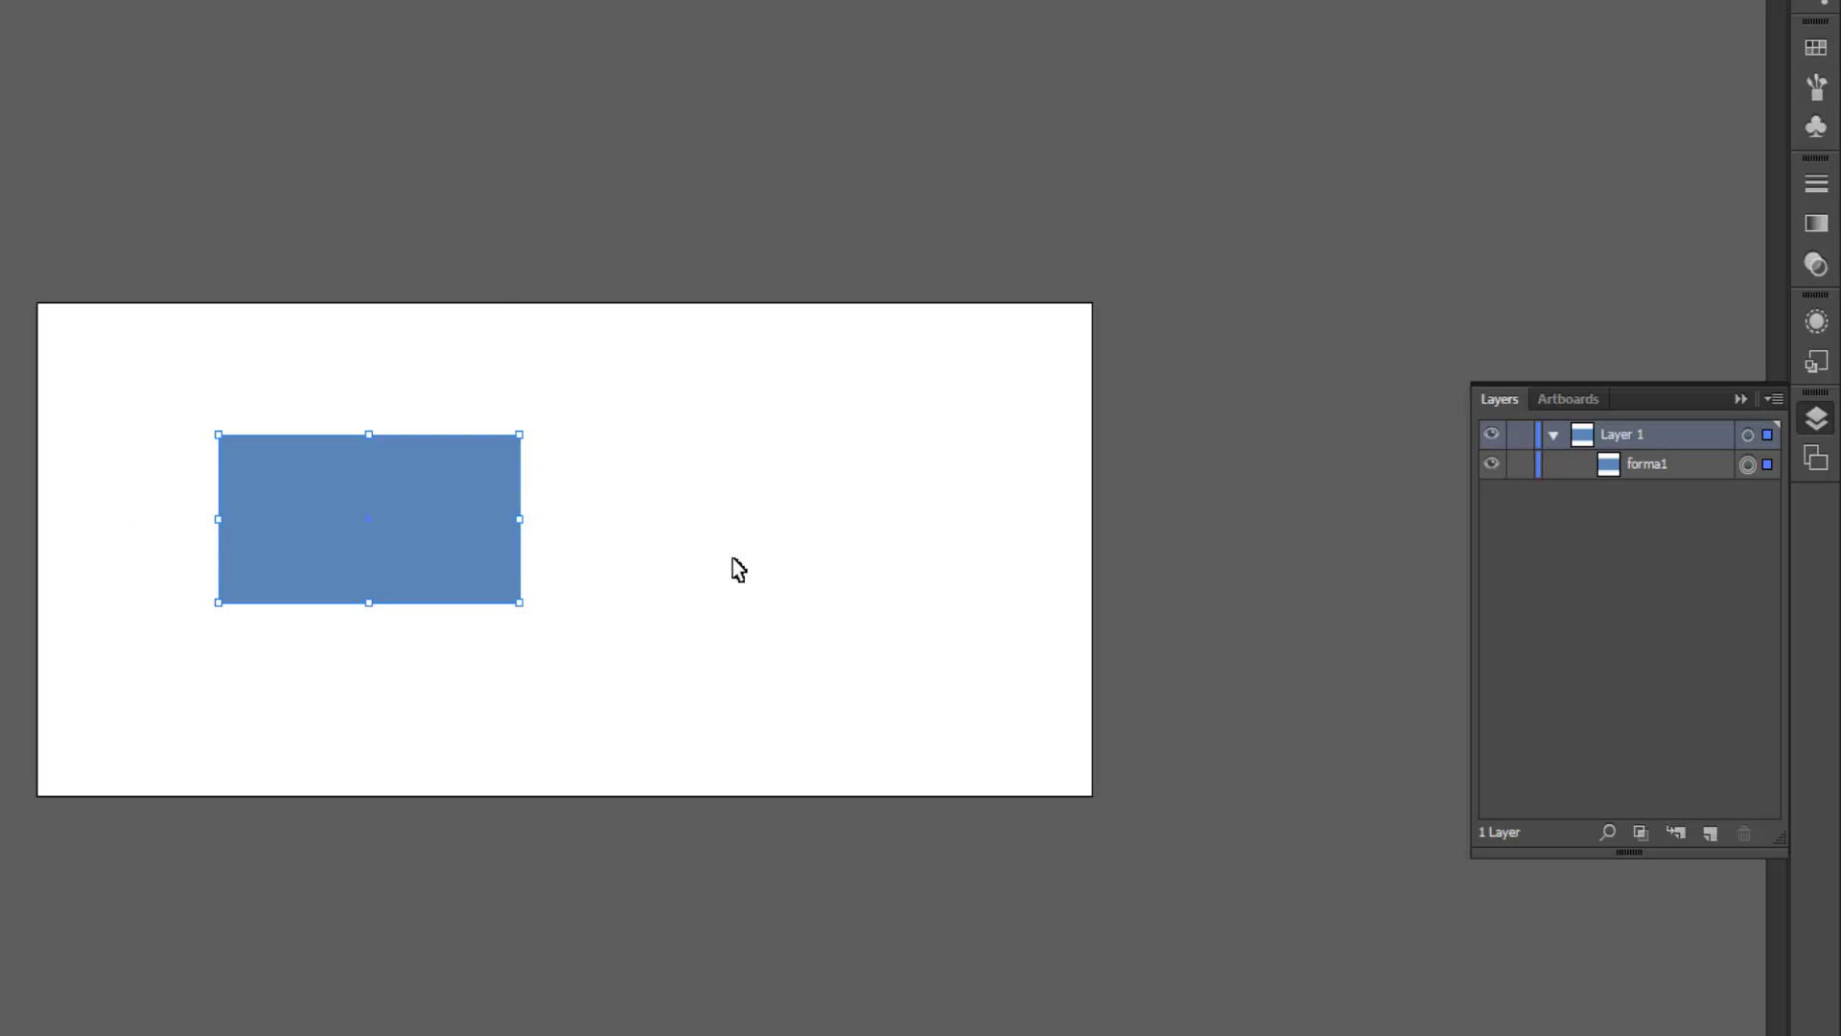
pyautogui.click(1643, 470)
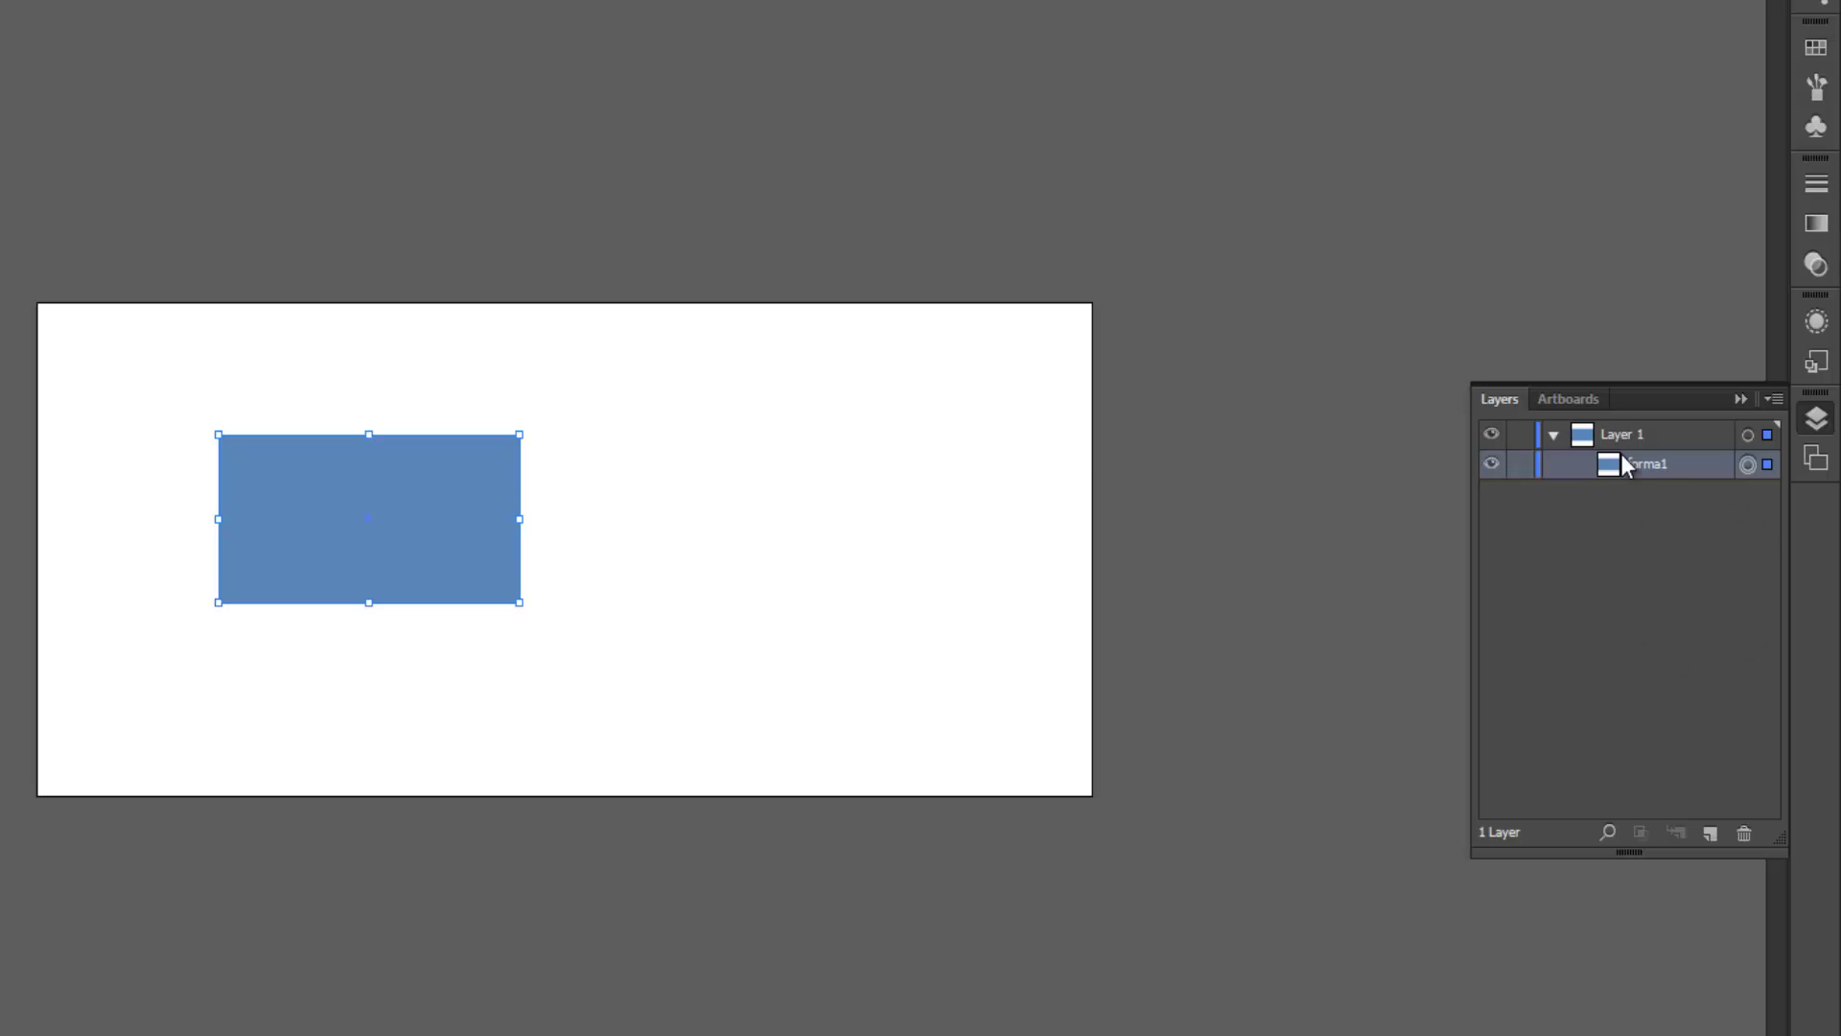
pyautogui.click(1744, 833)
pyautogui.click(1694, 439)
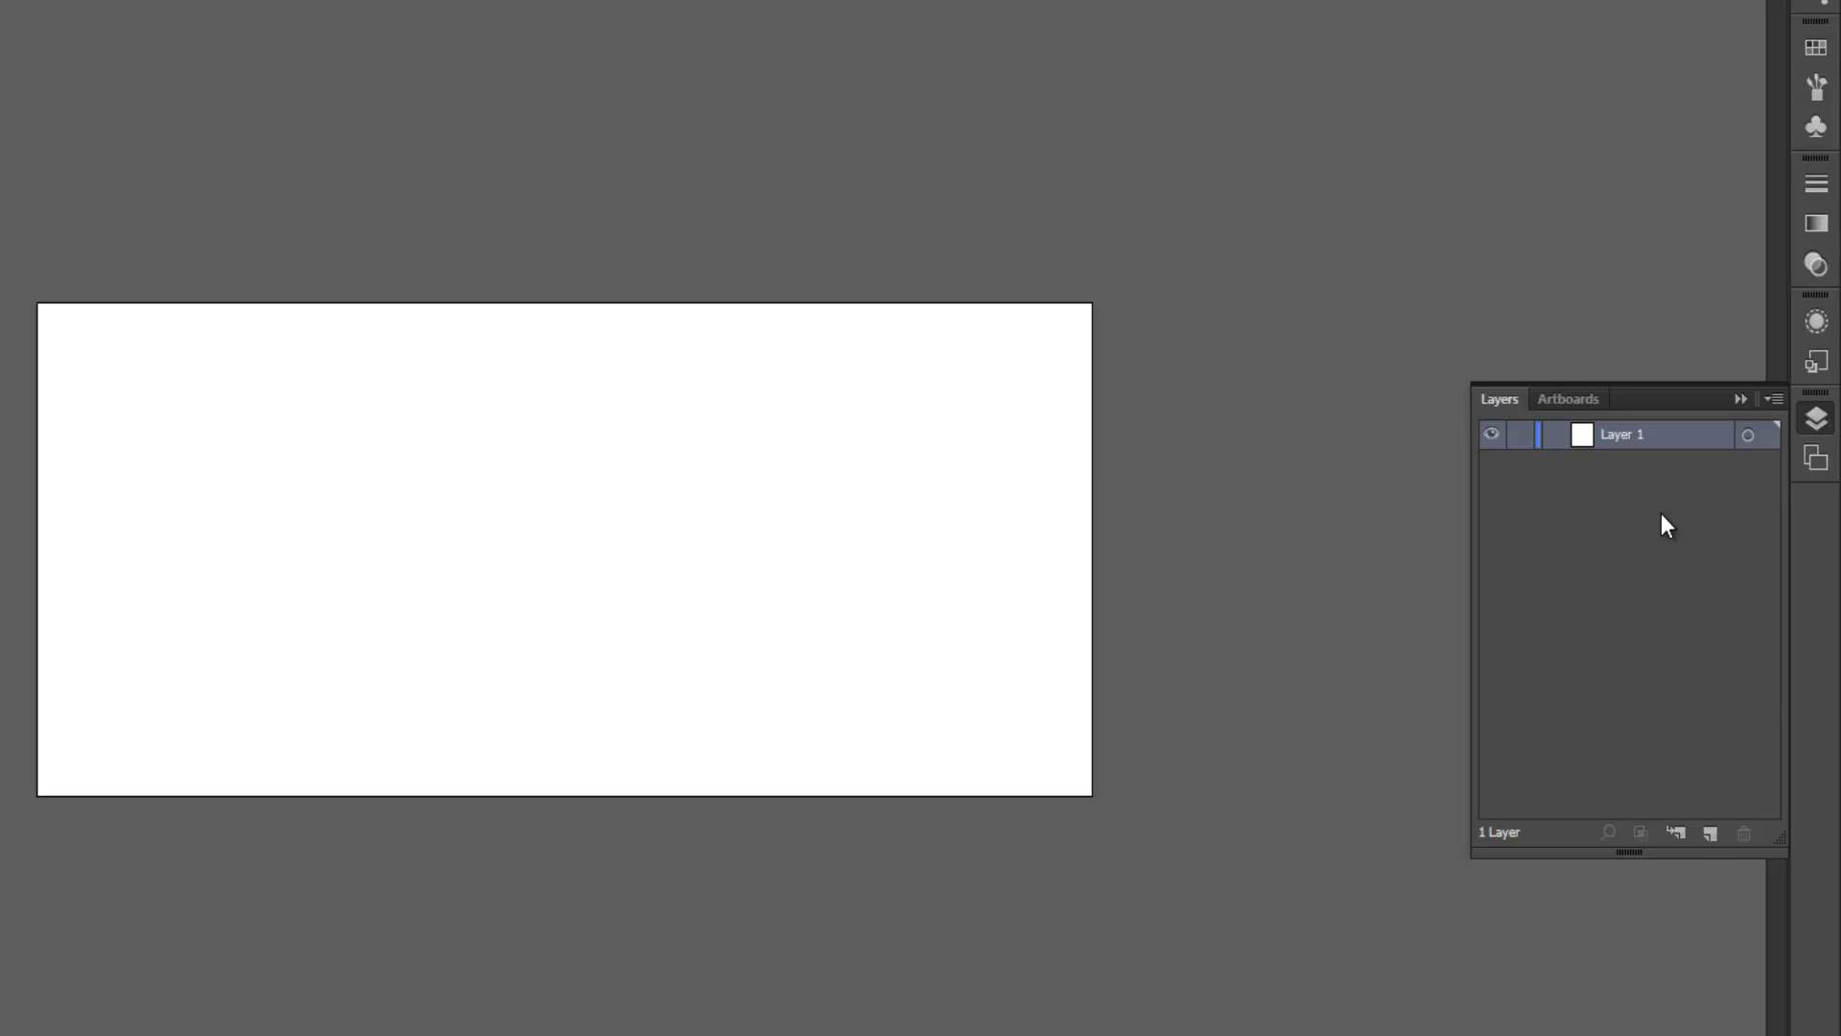
pyautogui.hotkey('ctrl', 'z')
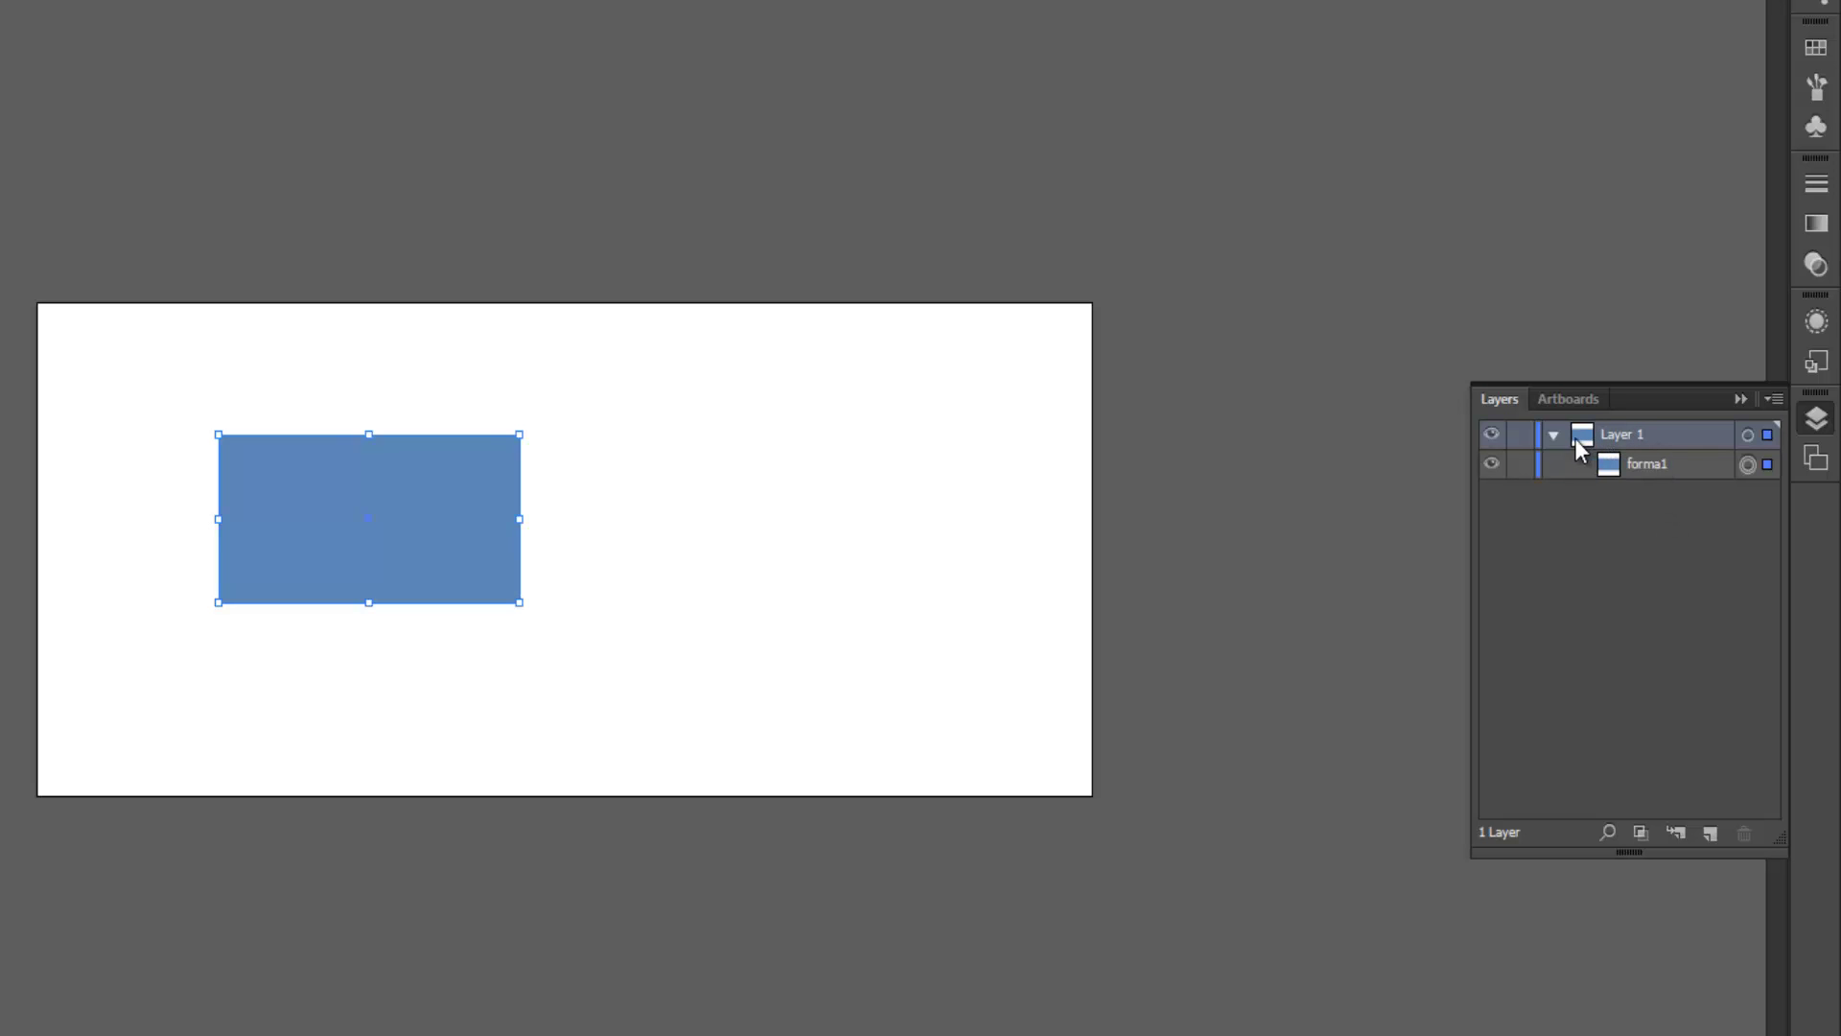
# Duplicate the blue rectangle to the right of the original, at about X 455 px and Y 147.5 px.
pyautogui.click(1555, 435)
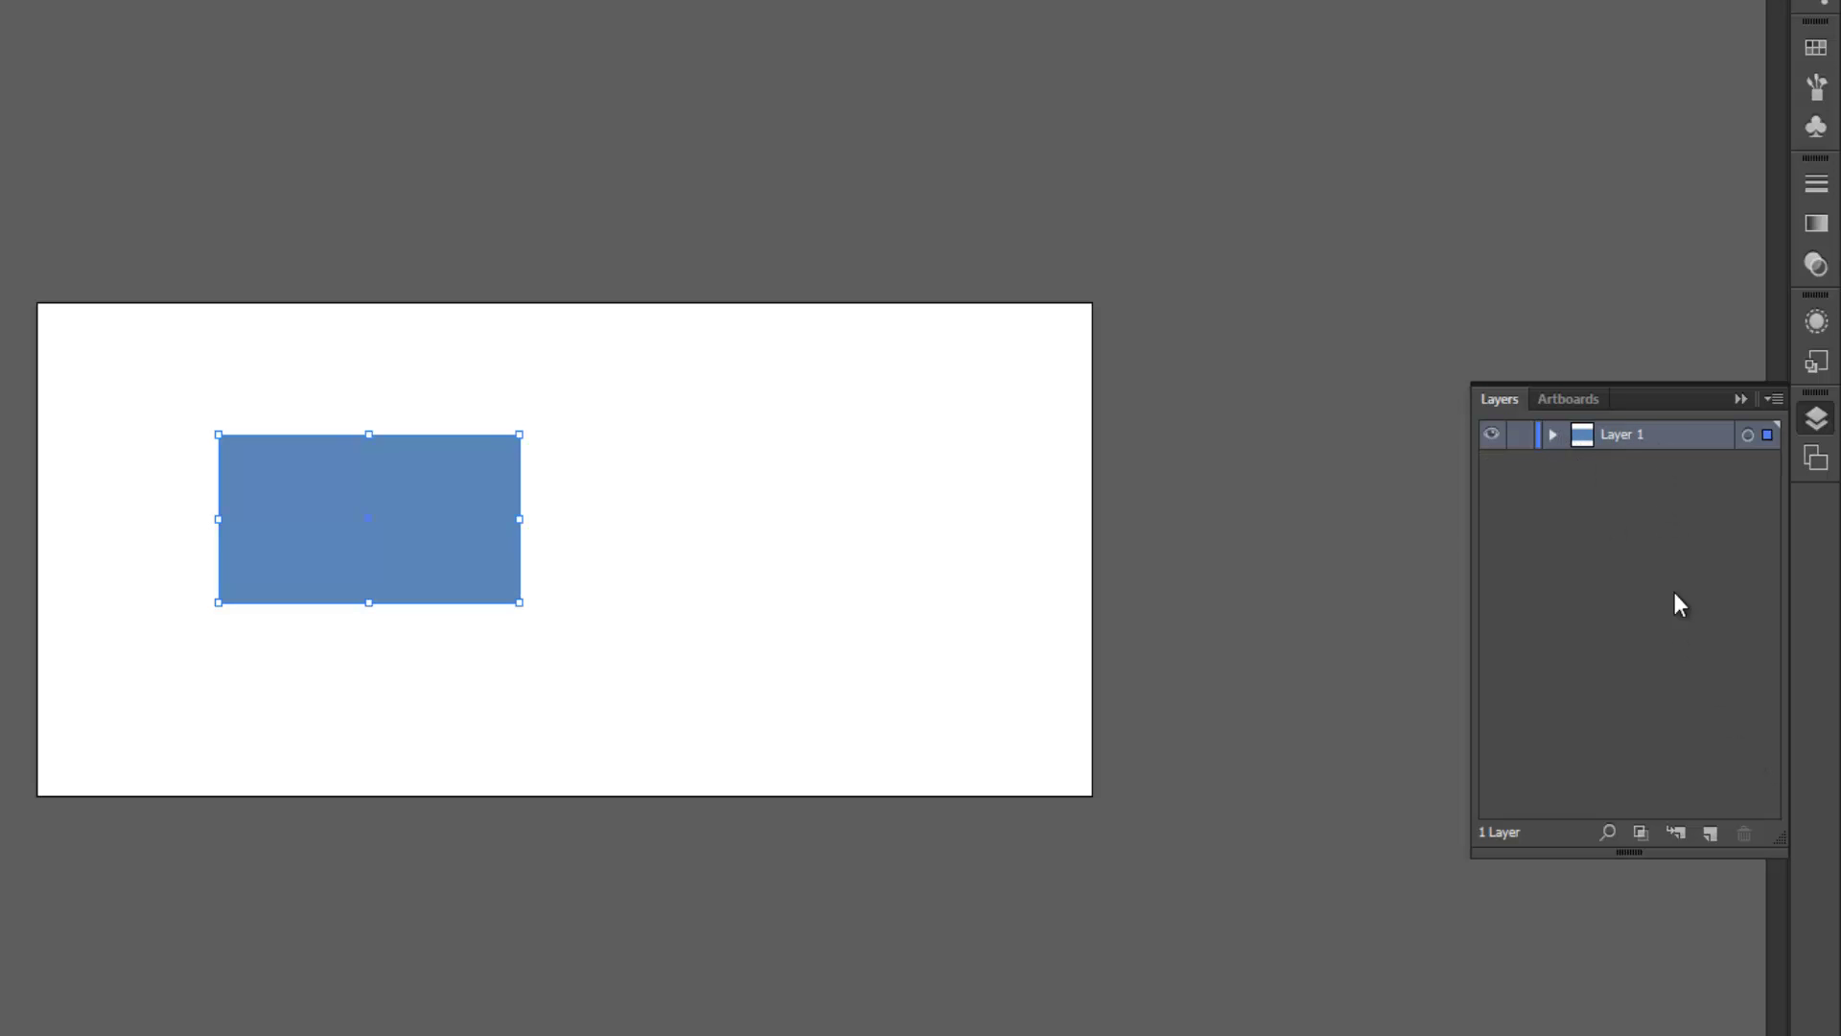
pyautogui.click(1554, 436)
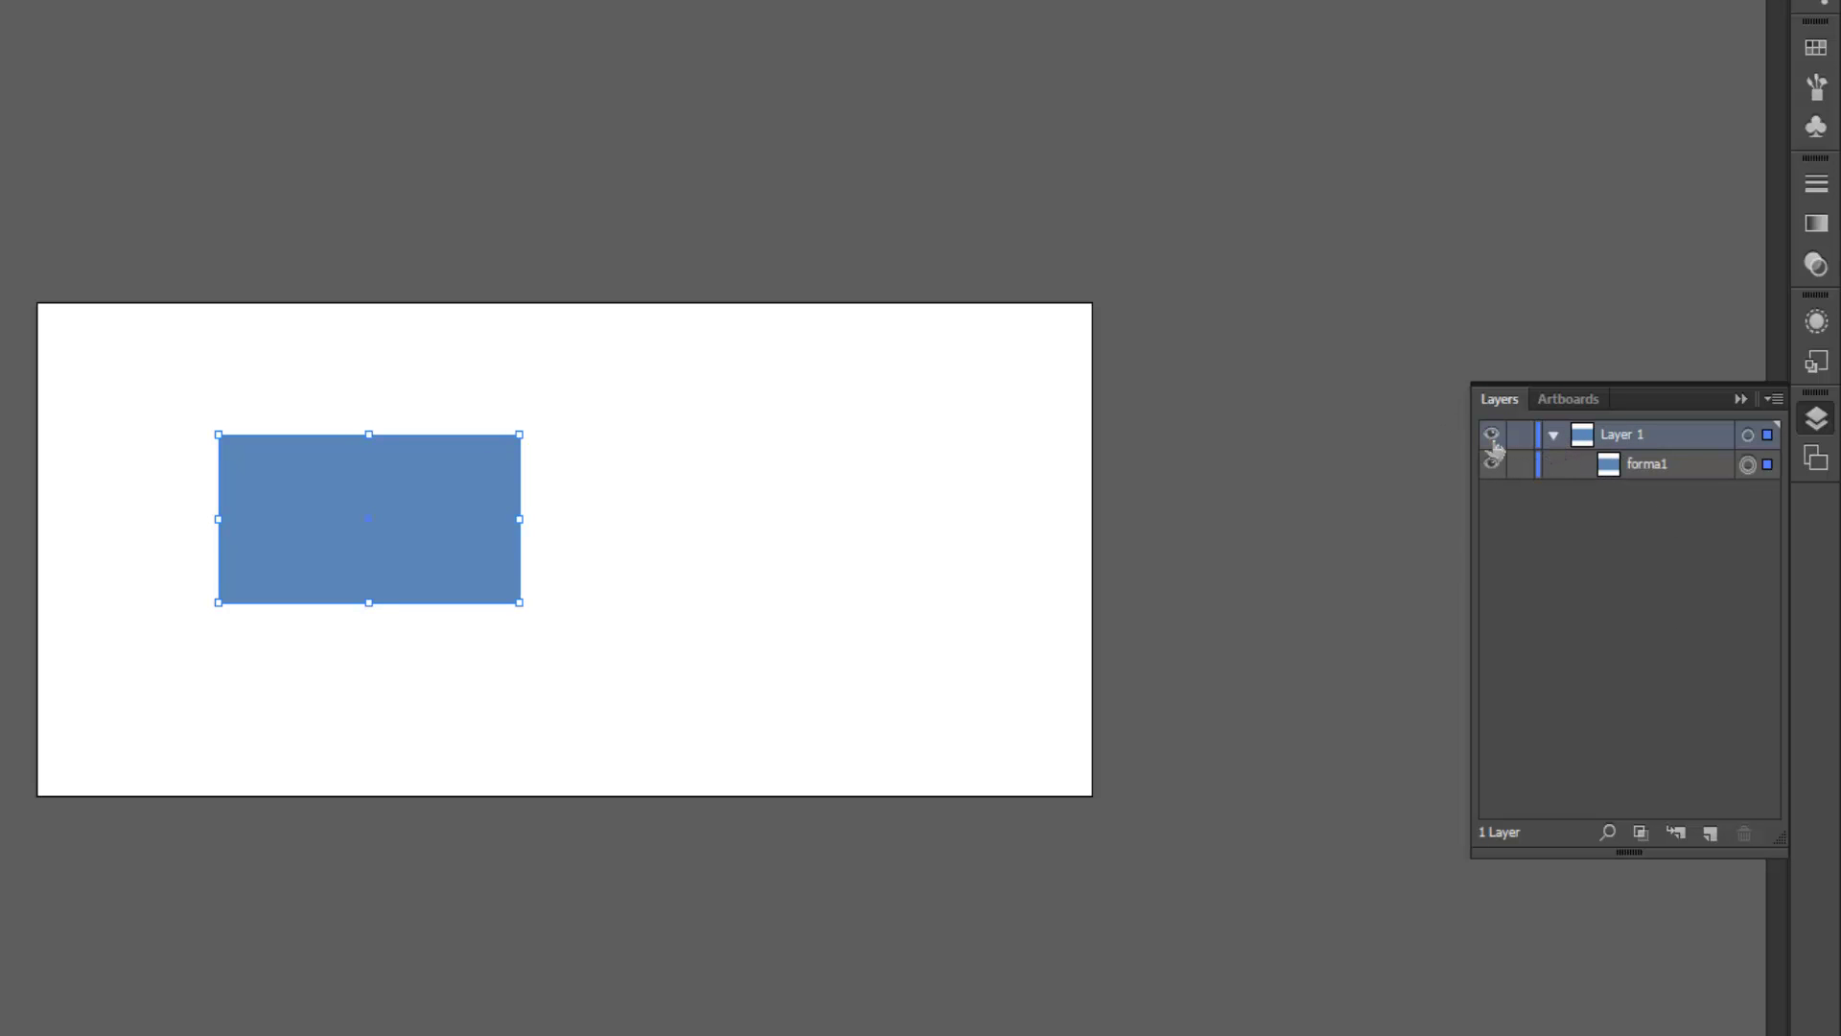
pyautogui.press('a')
pyautogui.press('v')
pyautogui.moveTo(467, 569); pyautogui.dragTo(805, 535)
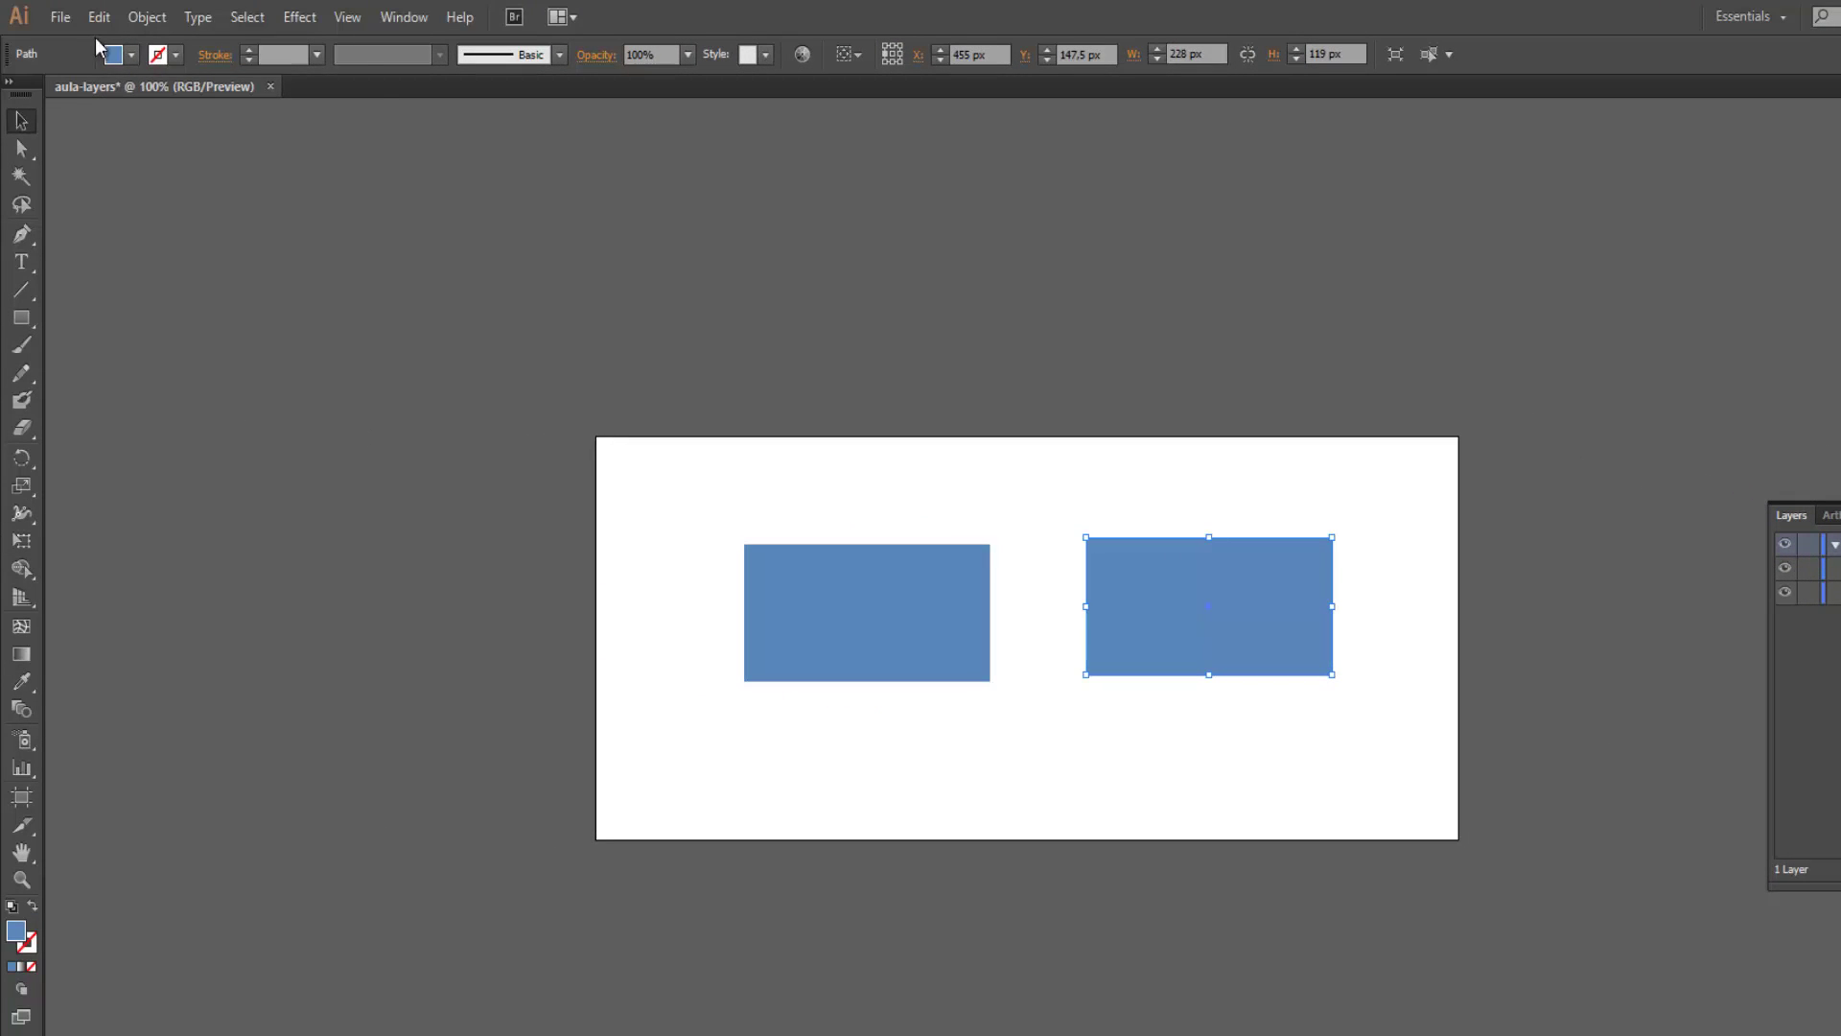
# Fill the duplicated rectangle with an orange swatch and deselect it.
pyautogui.click(112, 55)
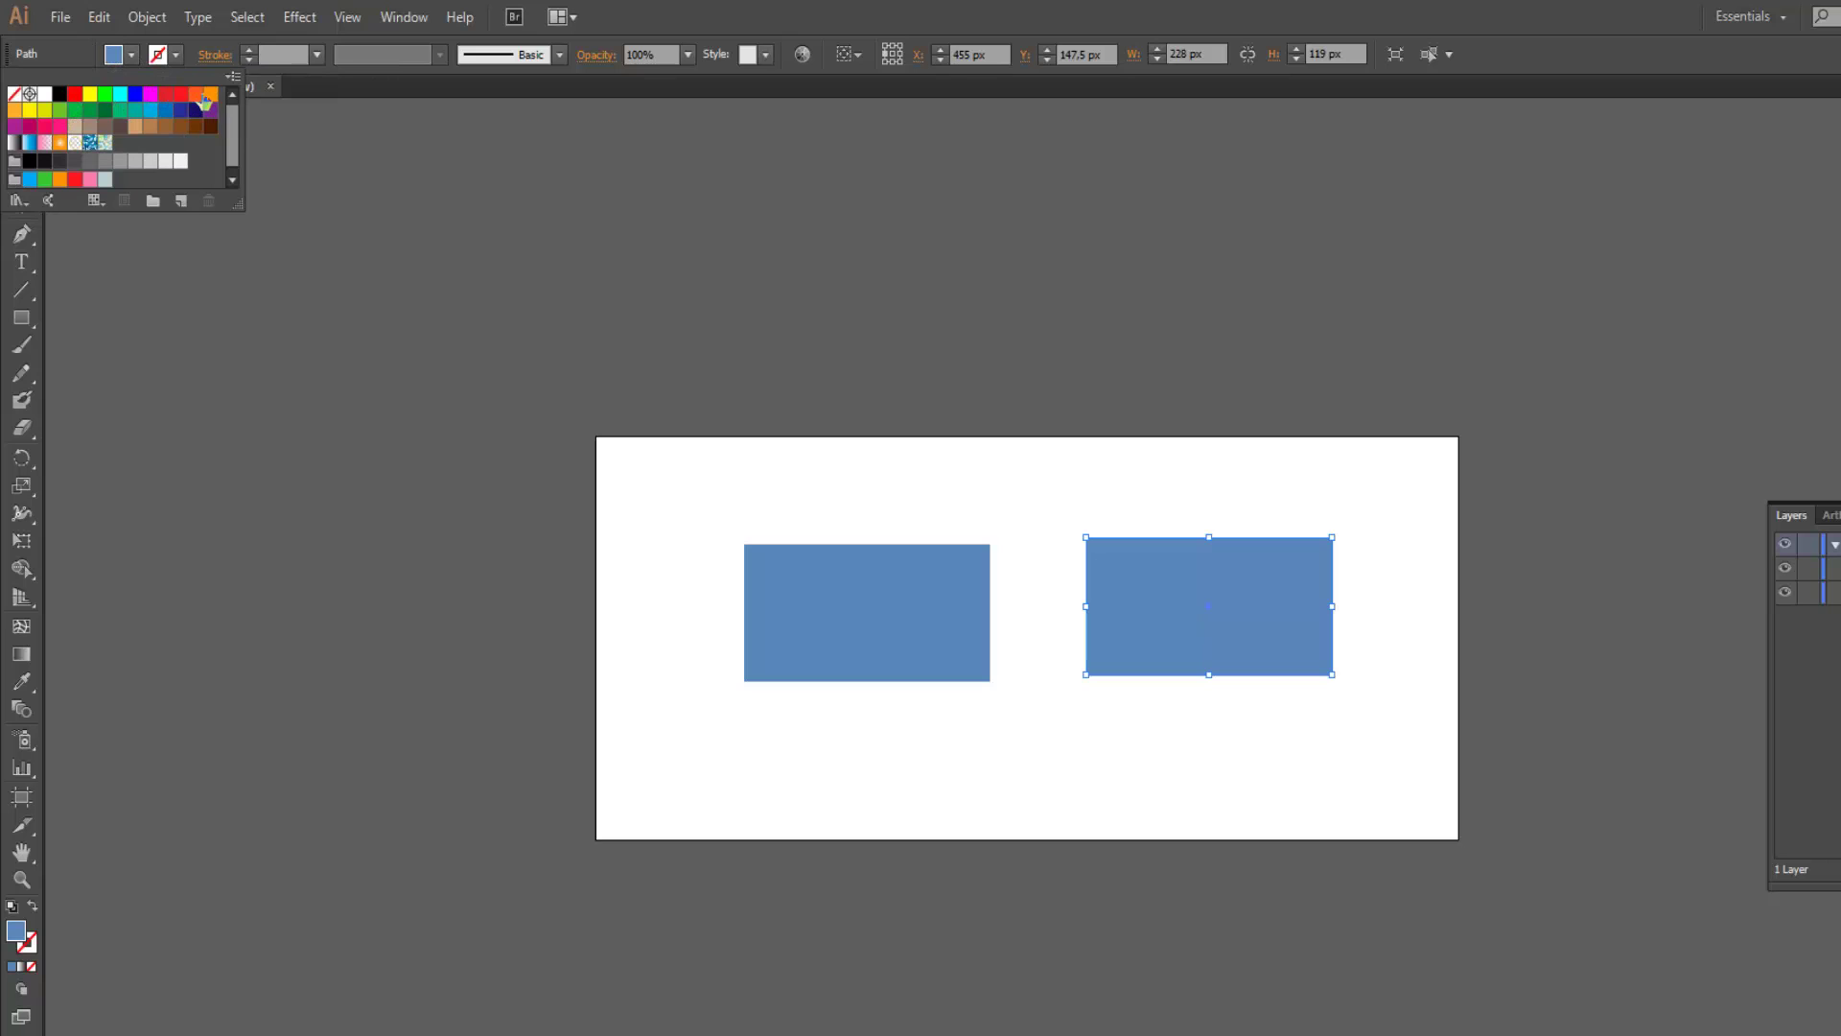
pyautogui.click(204, 98)
pyautogui.click(1203, 441)
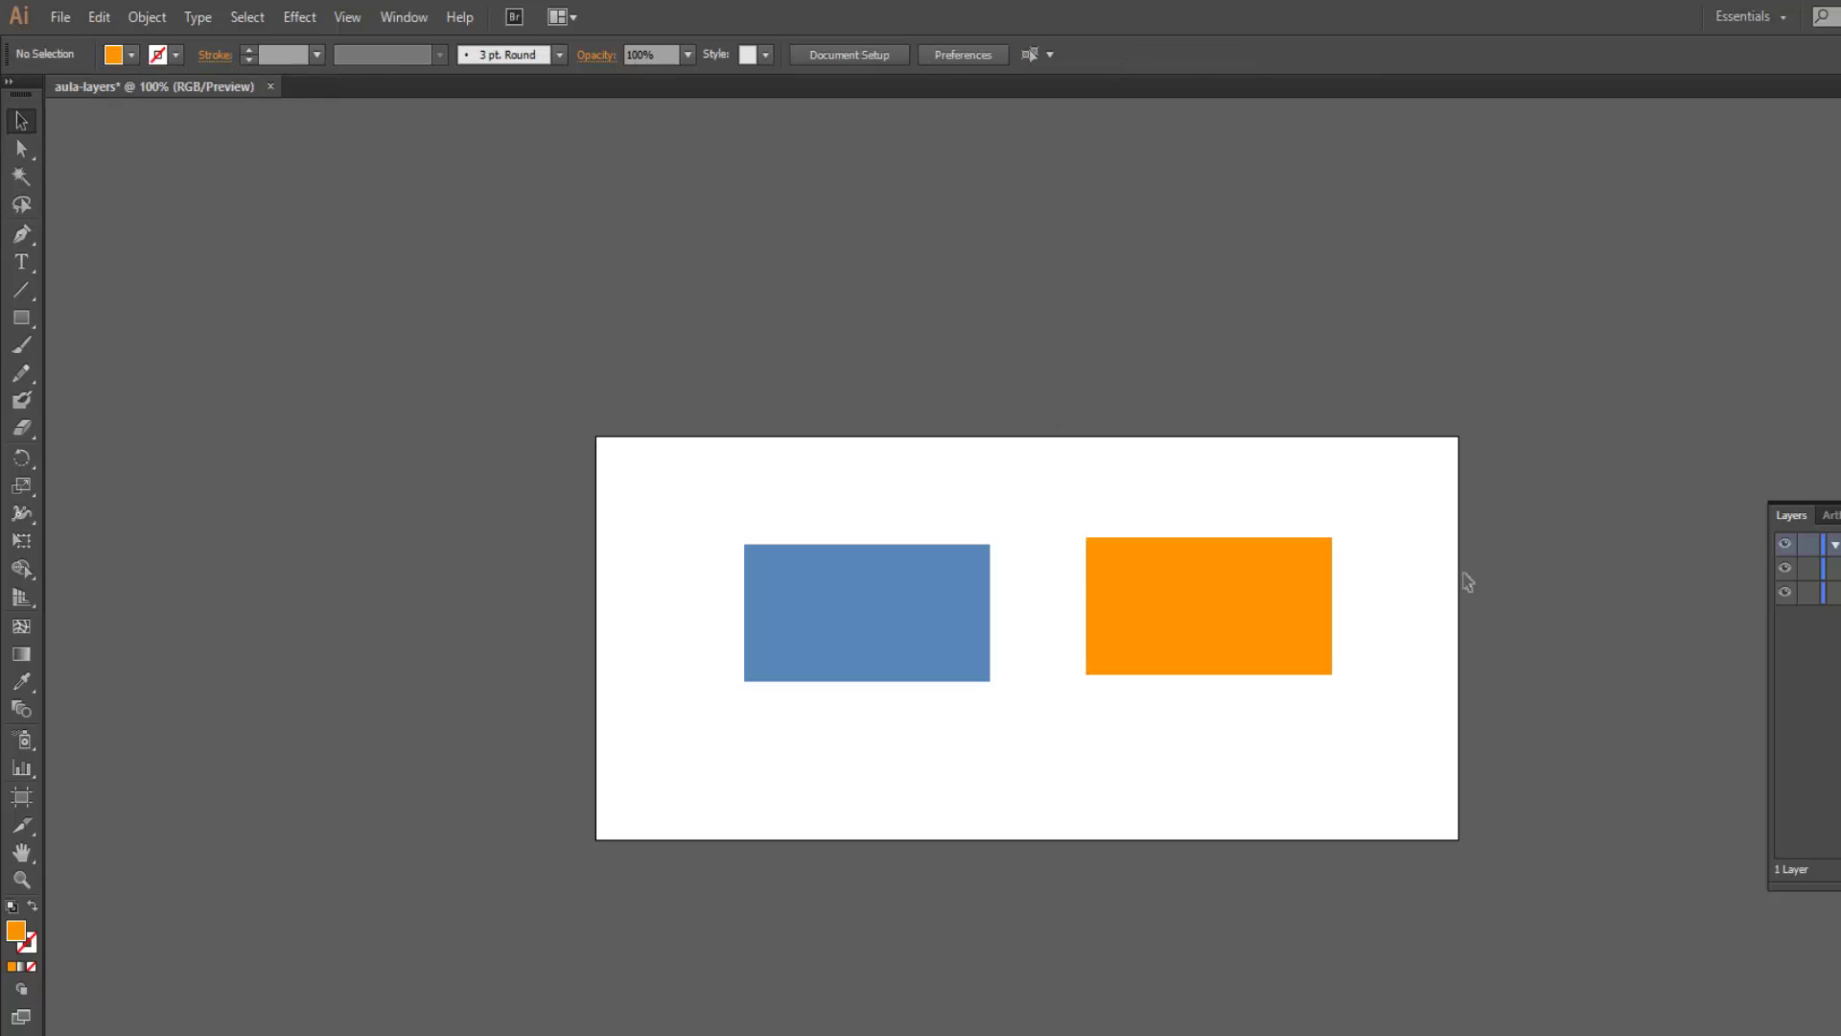
# Move the orange rectangle closer to the blue one, leaving a narrow gap, and clear the selection.
pyautogui.moveTo(1260, 634); pyautogui.dragTo(1182, 640)
pyautogui.click(1257, 703)
pyautogui.moveTo(895, 481); pyautogui.dragTo(1220, 744)
pyautogui.click(1219, 745)
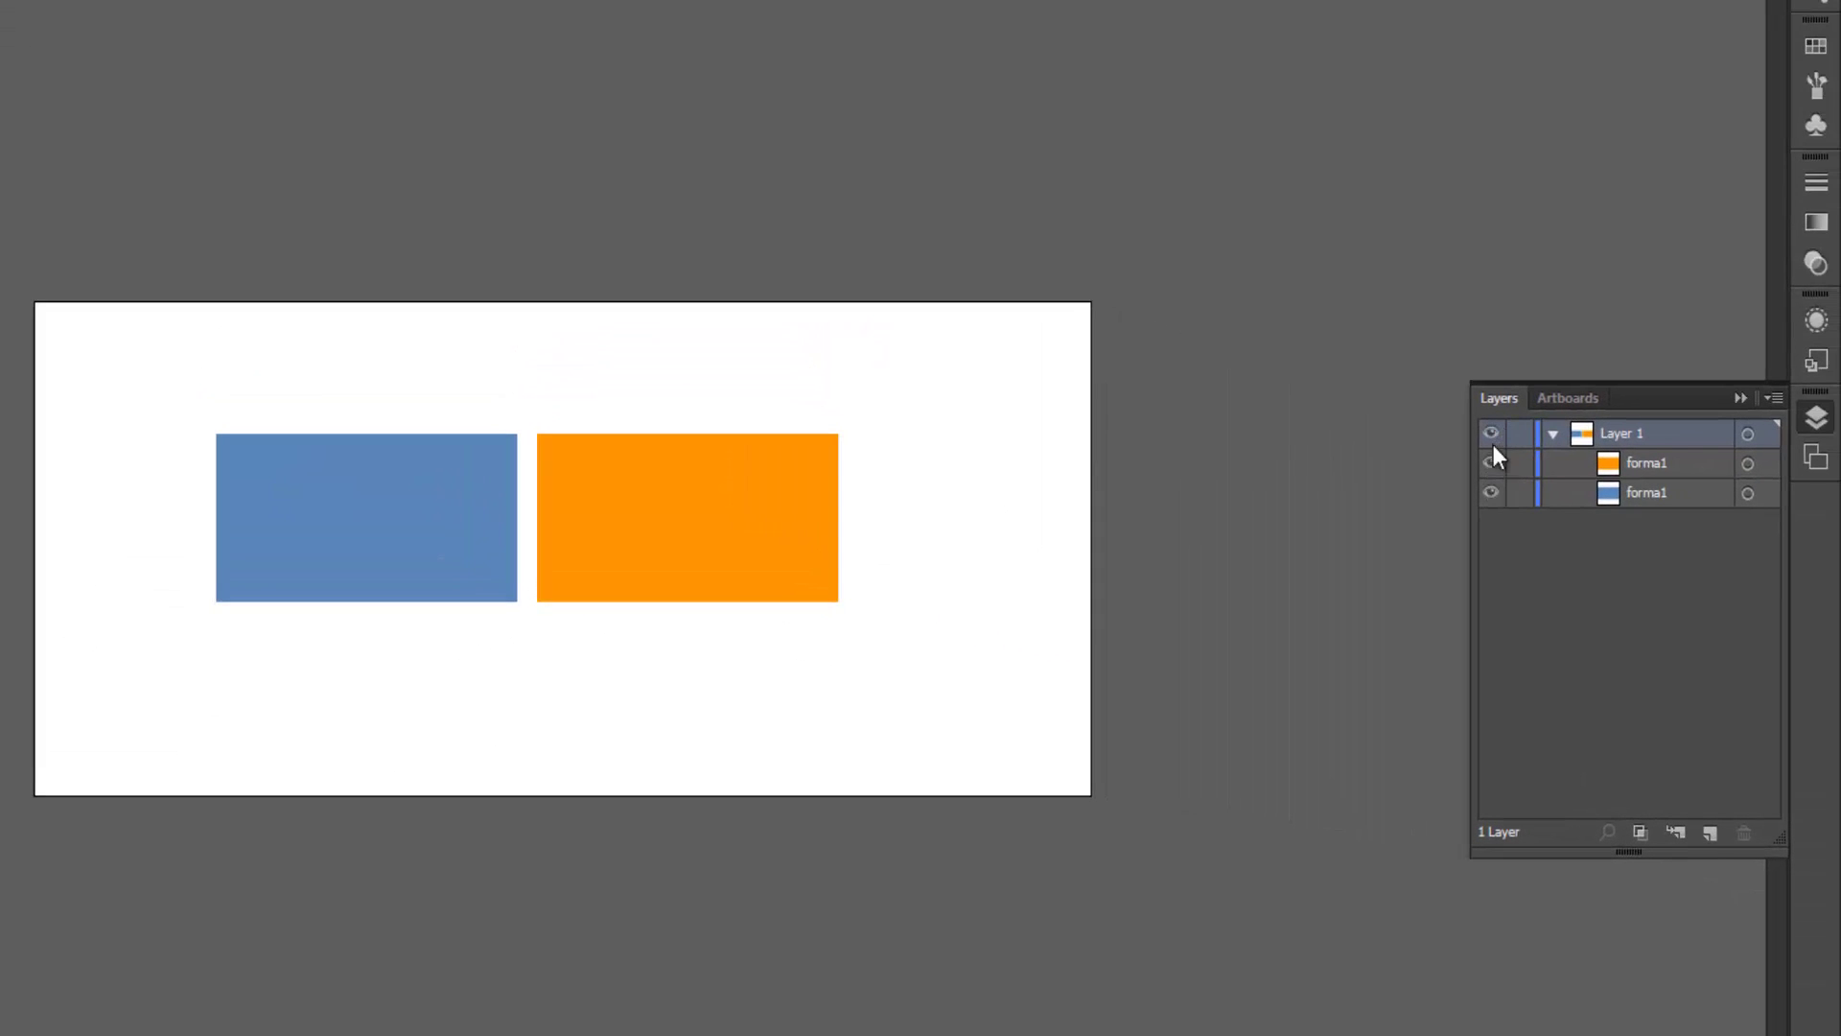
# Rename the blue rectangle's path as forma2 and highlight the orange forma1 in the layer list.
pyautogui.click(1610, 468)
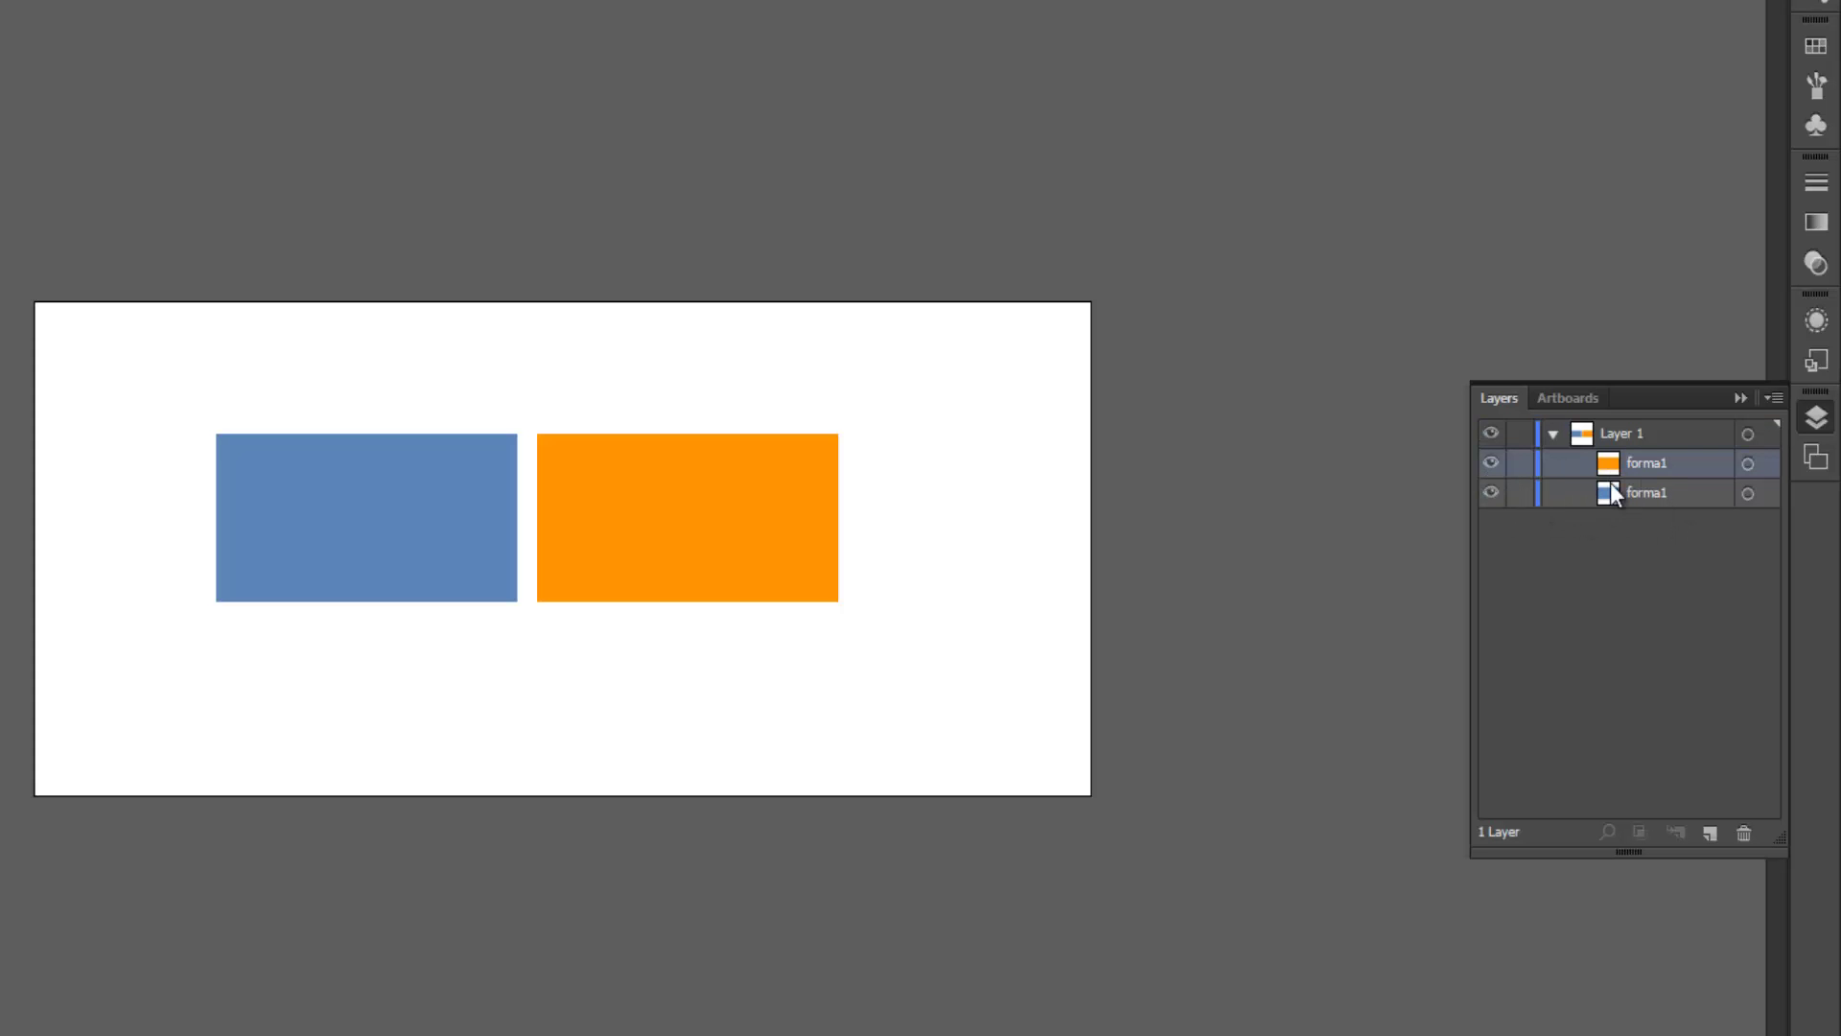
pyautogui.doubleClick(1676, 495)
pyautogui.write('for')
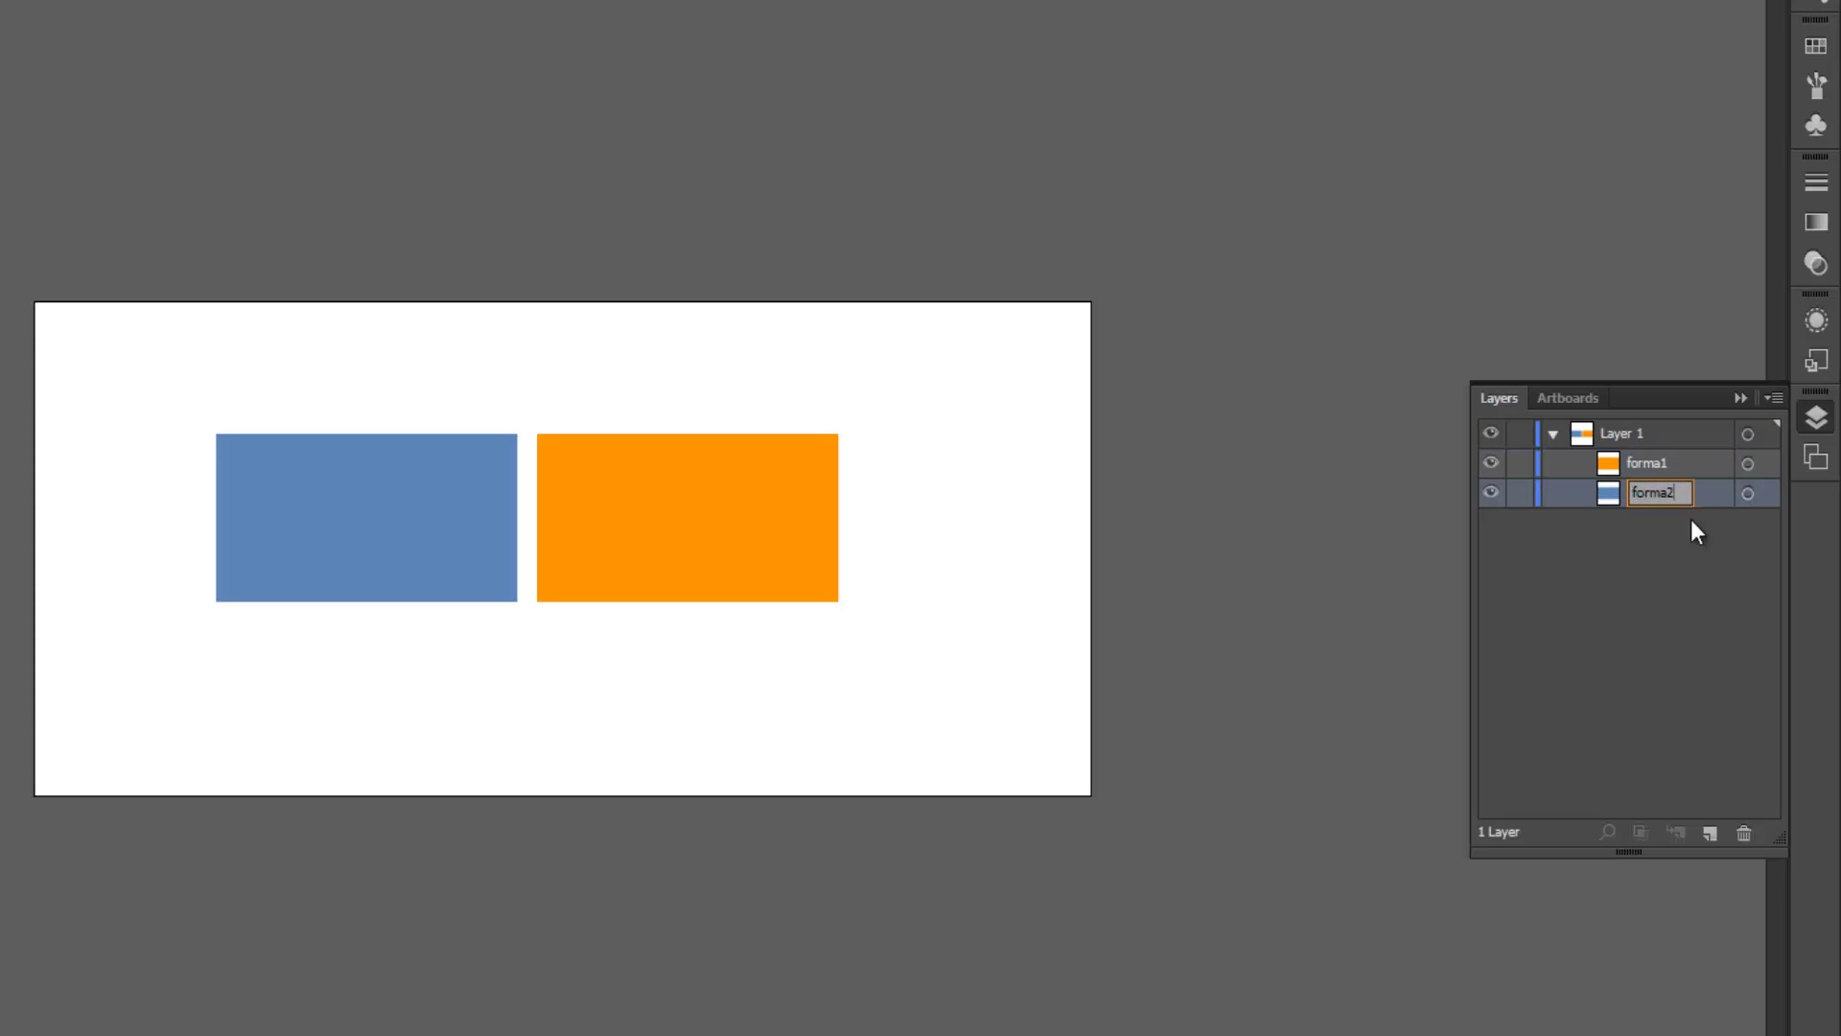
pyautogui.write('ma2')
pyautogui.click(1664, 464)
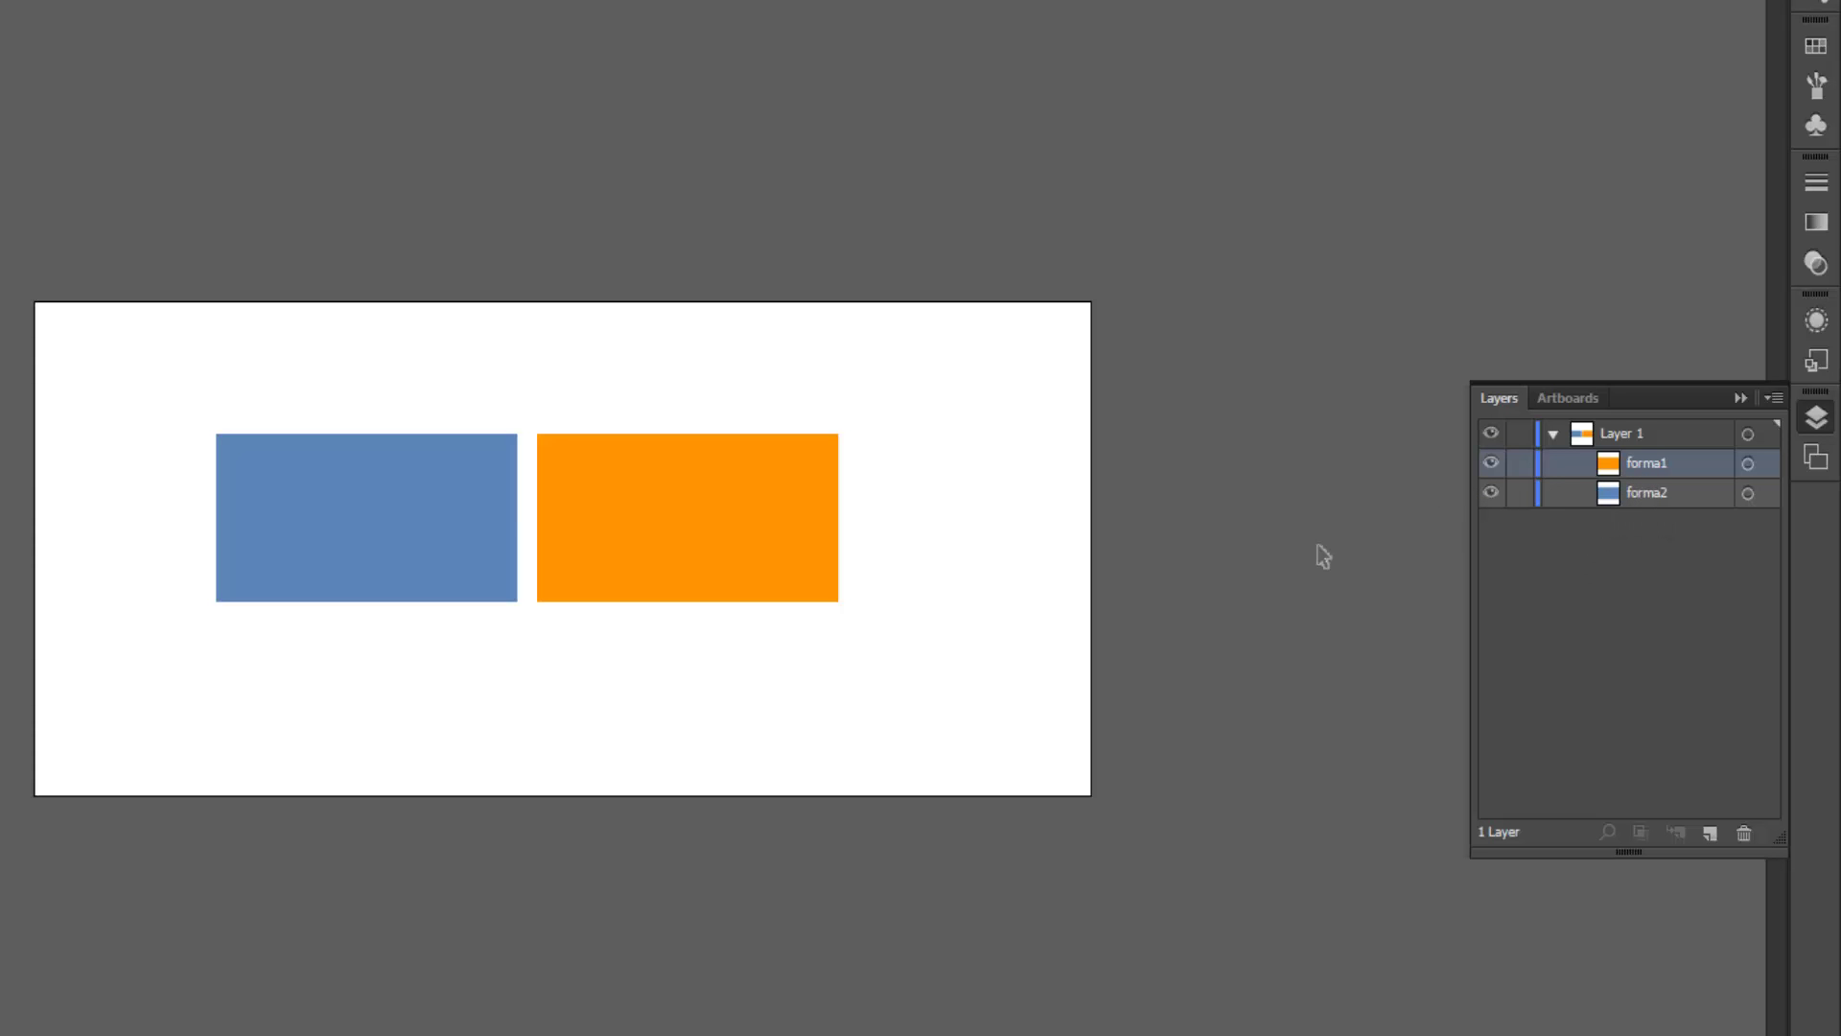
# Hide and show forma1 and forma2 in turn, ending with both shown and forma1 highlighted in the layer list.
pyautogui.click(1491, 463)
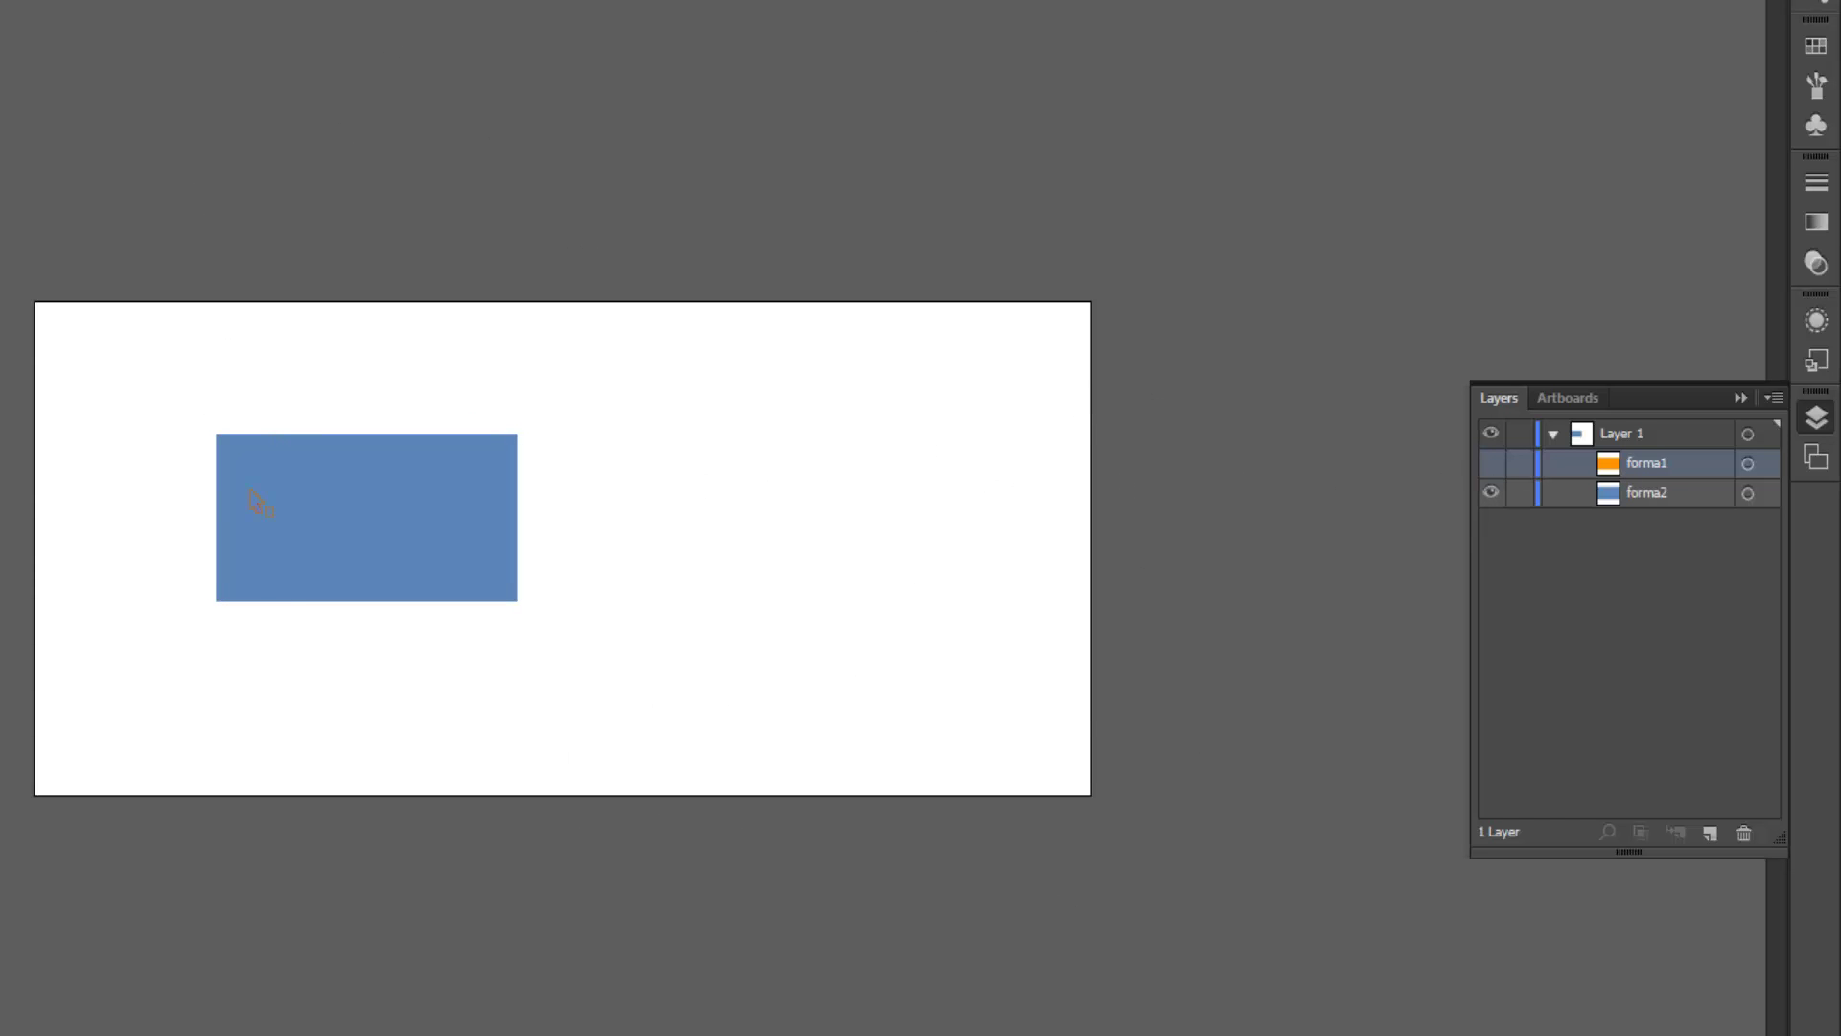
pyautogui.click(1489, 476)
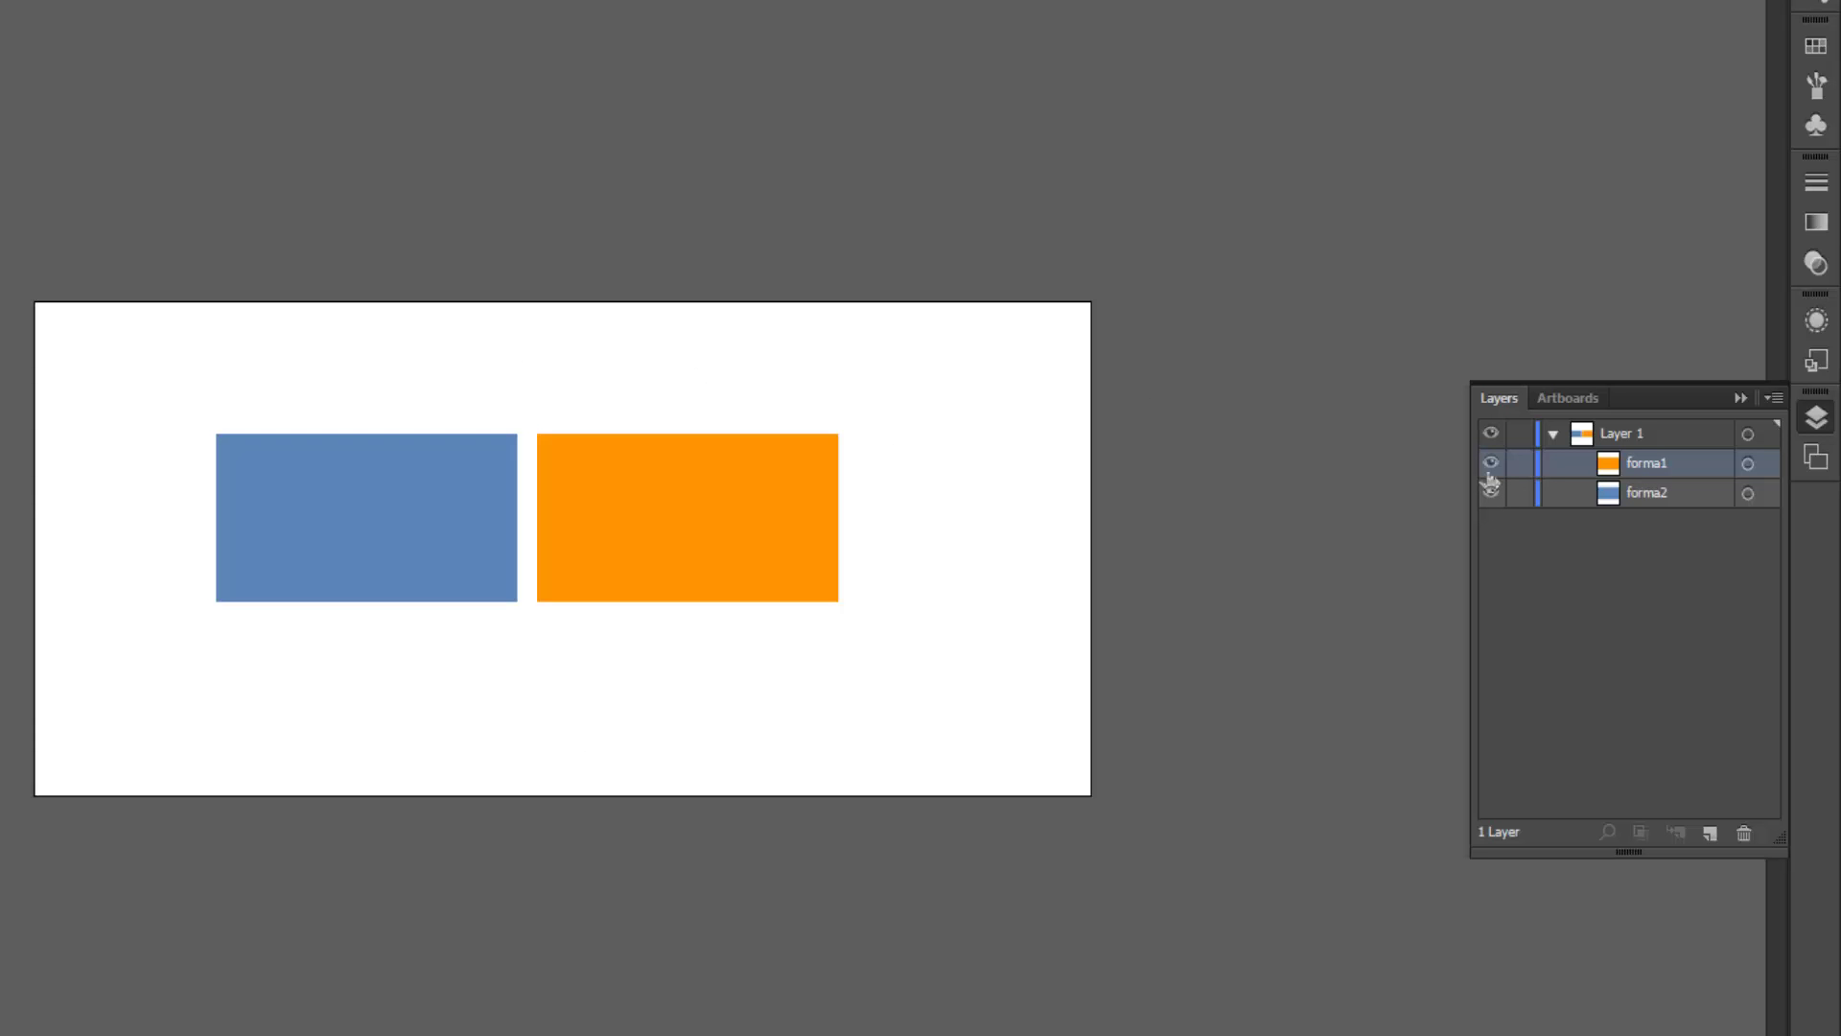
pyautogui.click(1490, 475)
pyautogui.click(1491, 494)
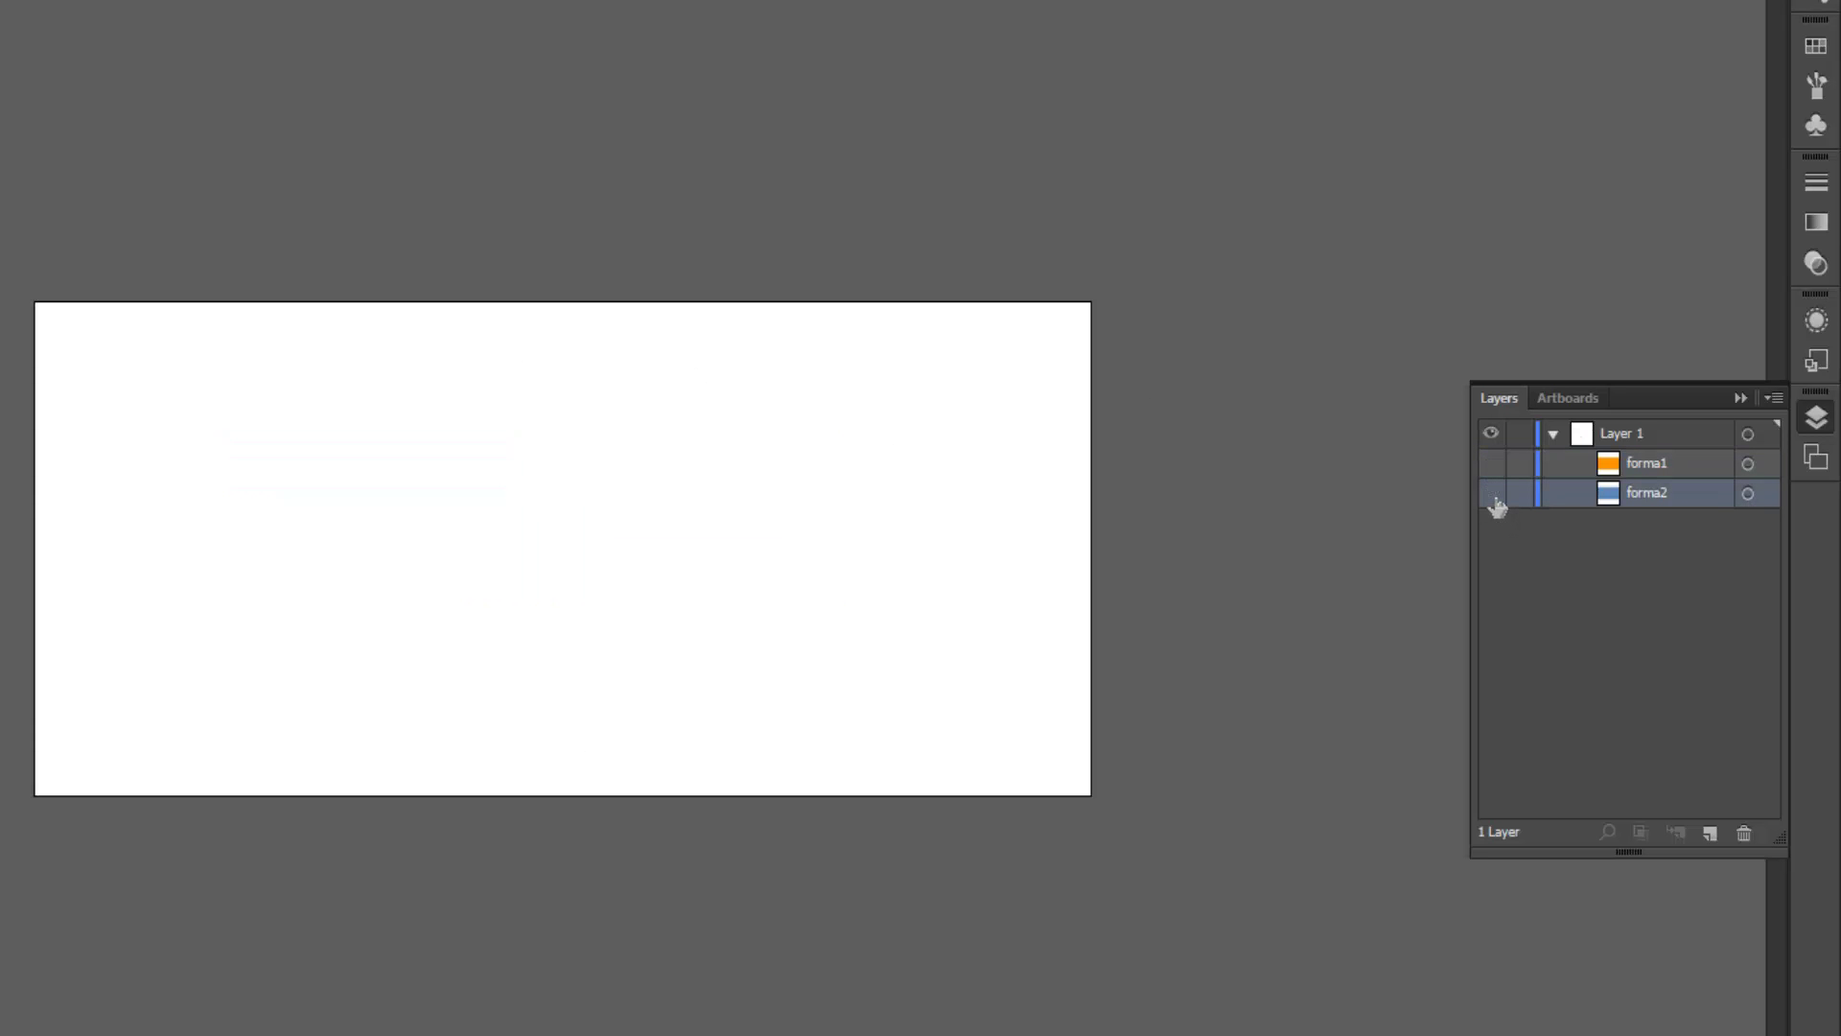
pyautogui.click(1494, 494)
pyautogui.click(1496, 469)
pyautogui.click(1494, 474)
pyautogui.click(1493, 476)
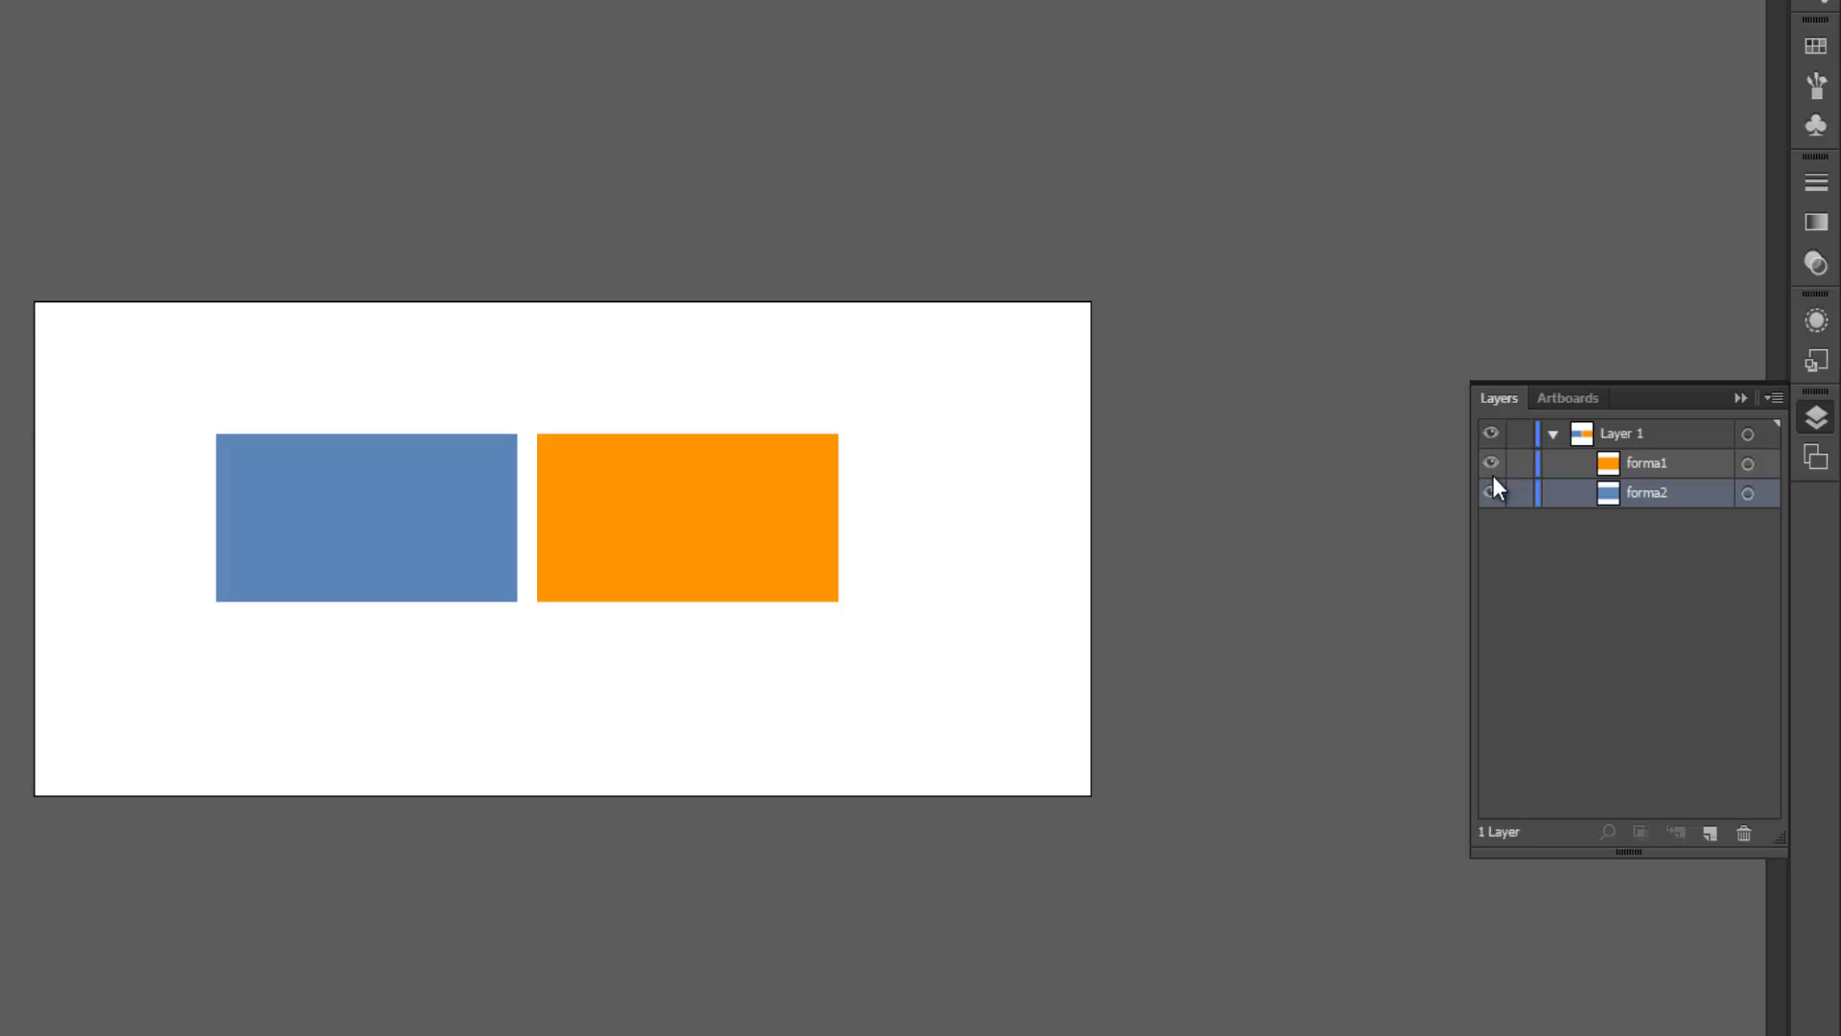
pyautogui.click(1493, 470)
pyautogui.click(1491, 473)
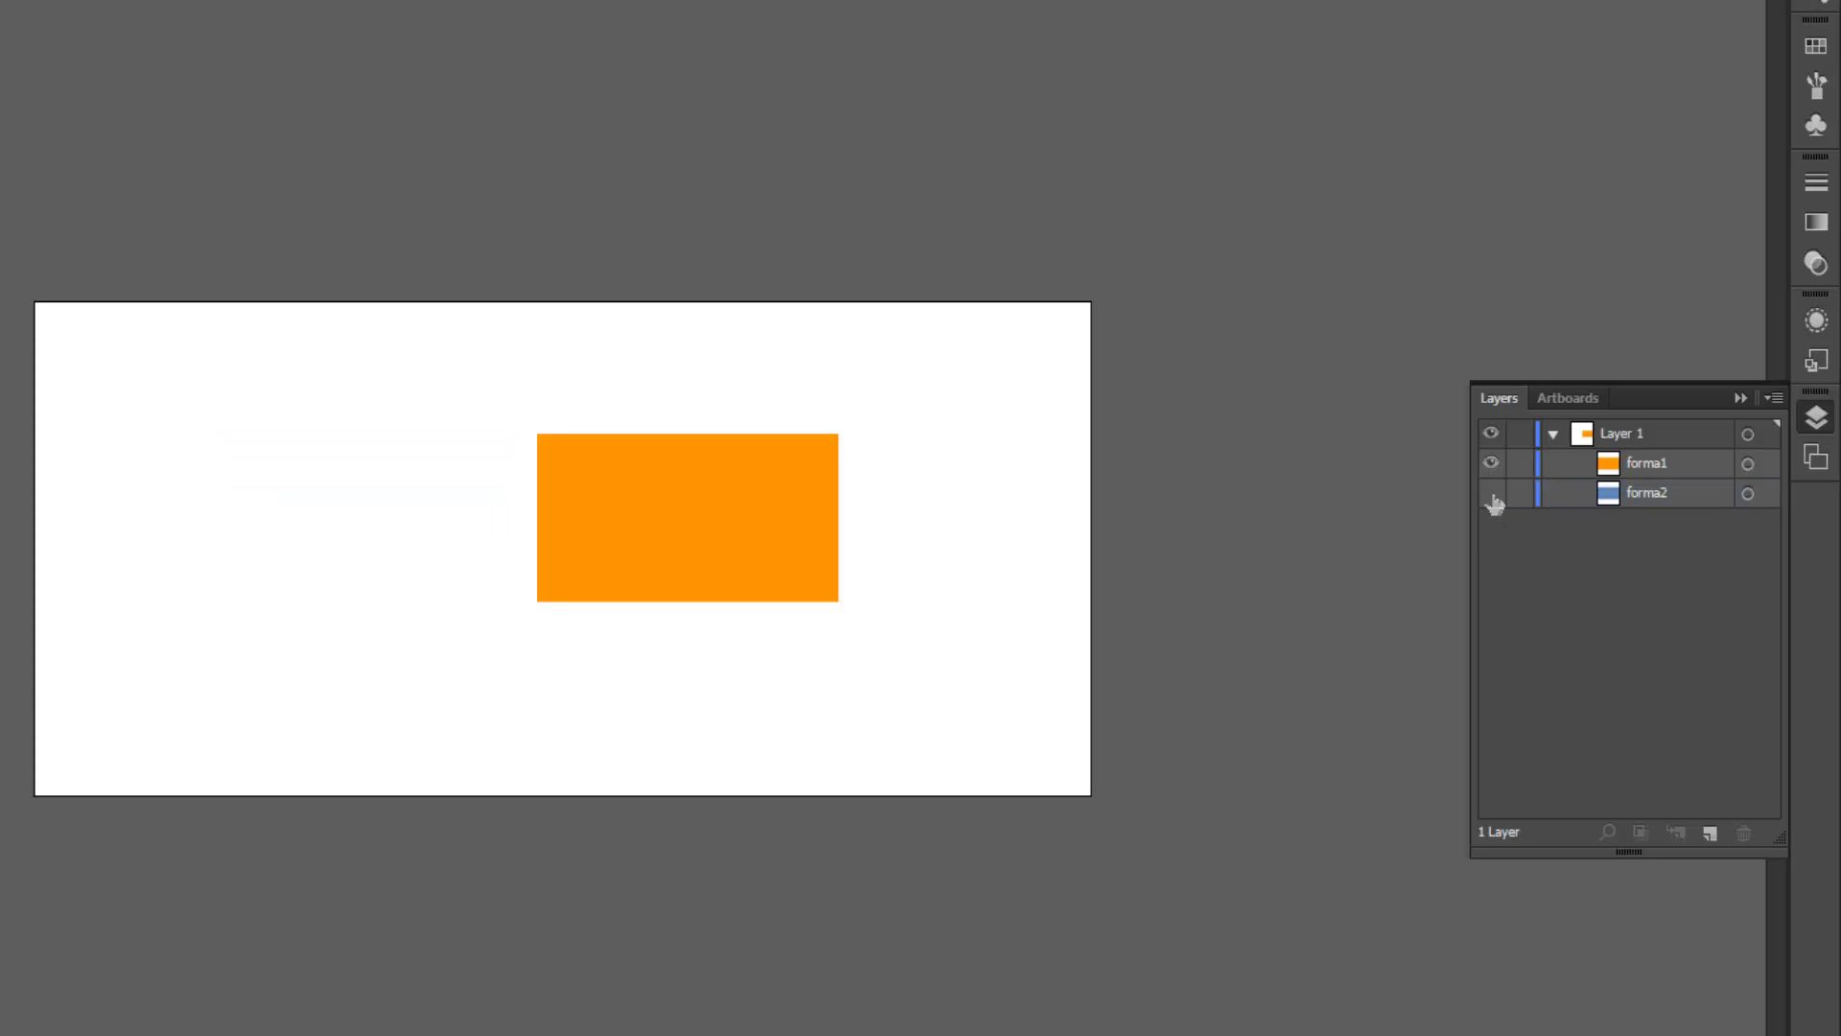
pyautogui.click(1491, 497)
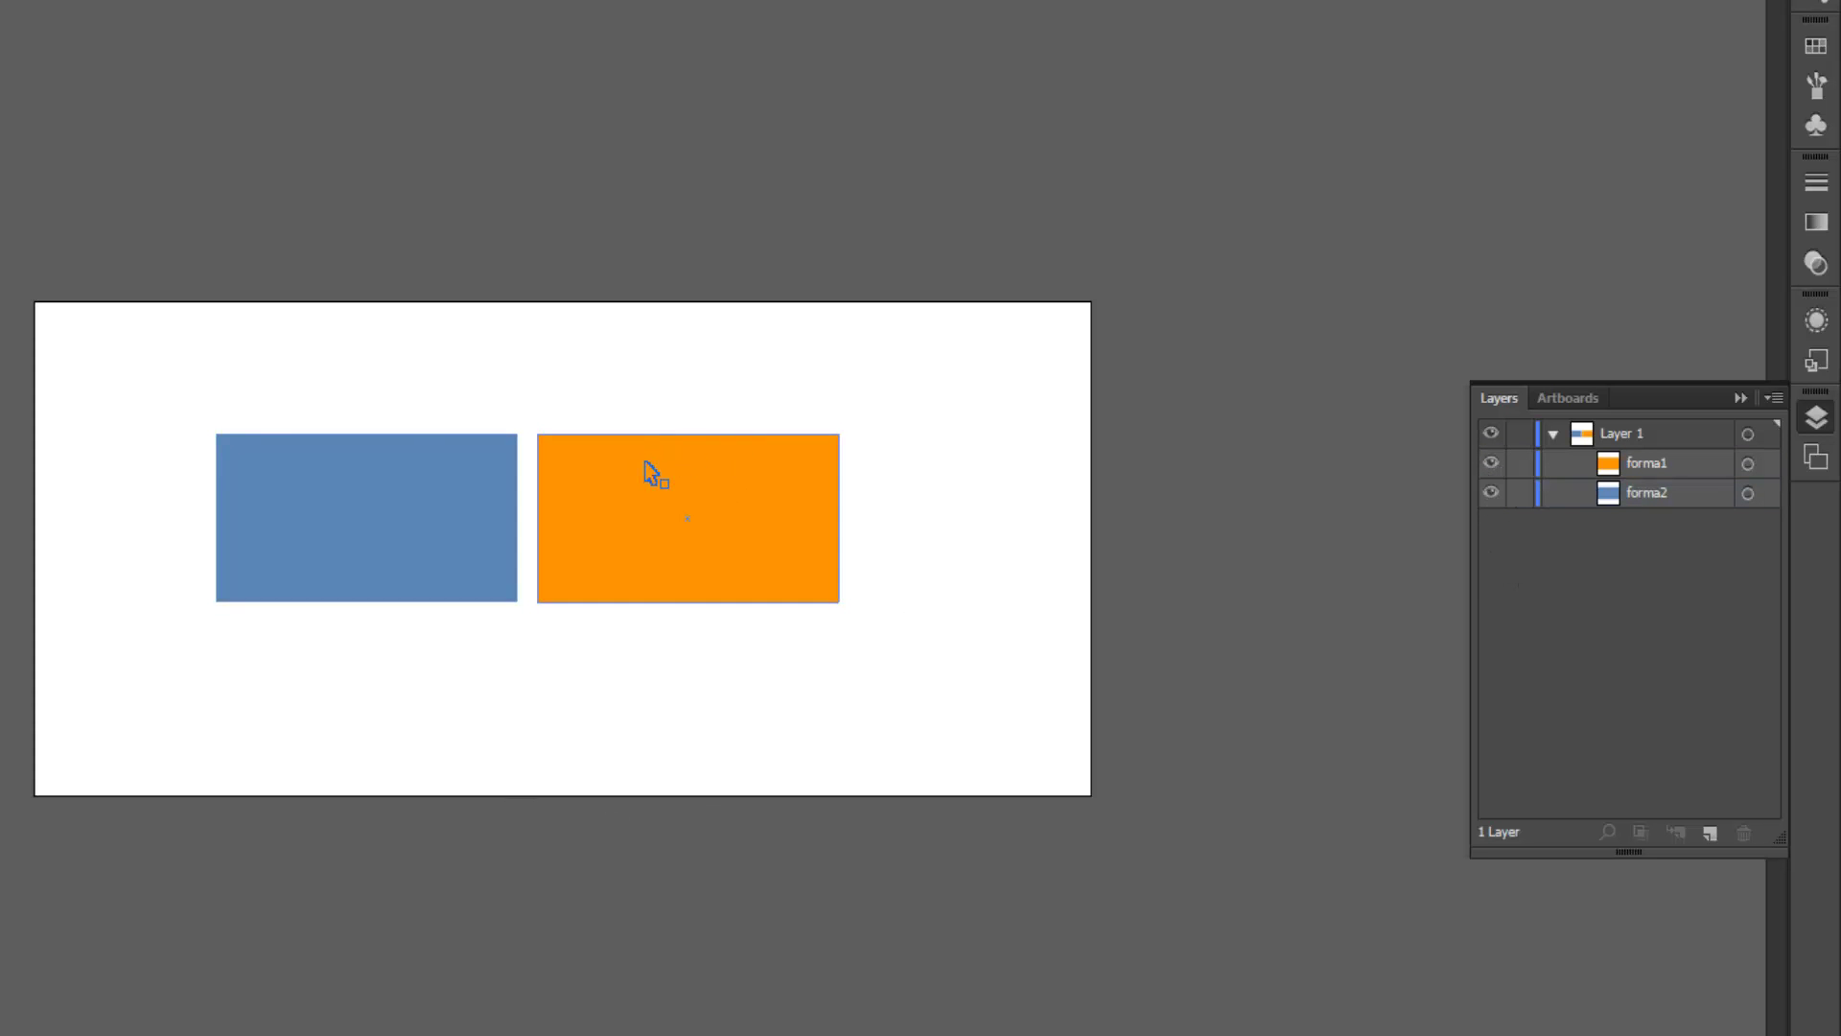
pyautogui.click(1653, 497)
pyautogui.click(1655, 474)
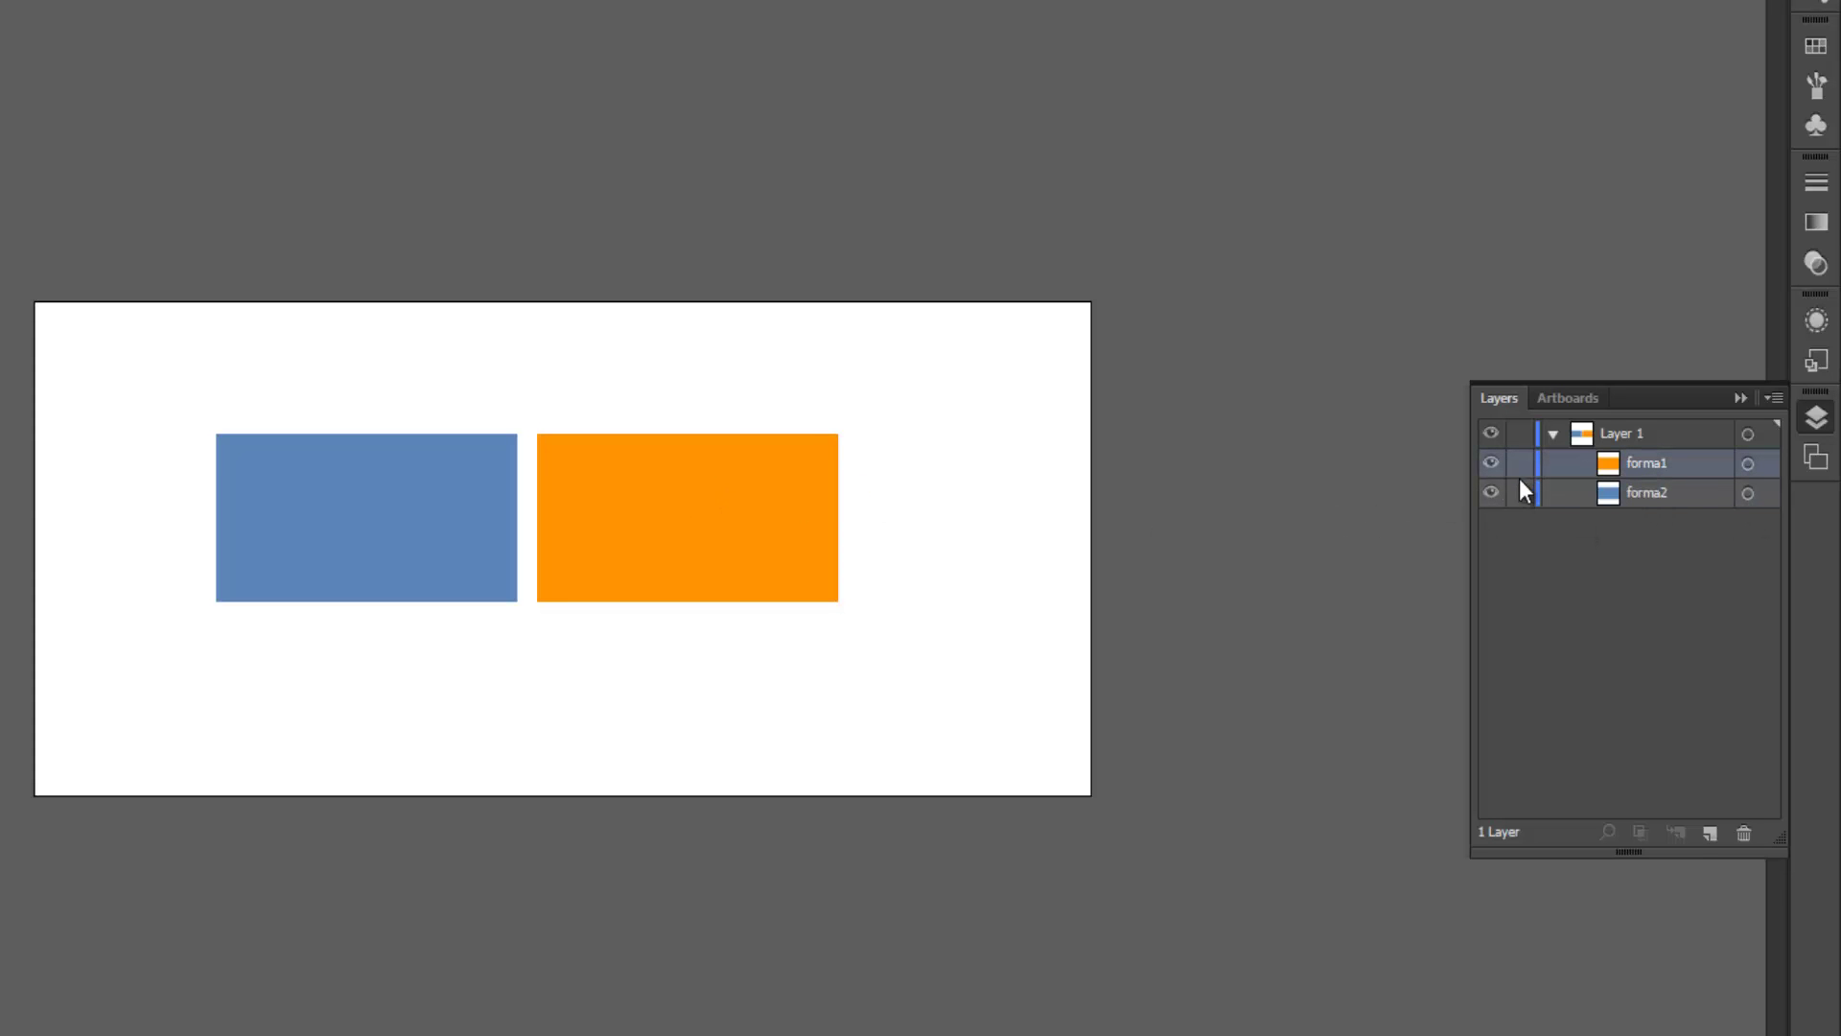
# Select the orange rectangle by itself, clear the selection, and lock forma1 in the layer list.
pyautogui.click(757, 506)
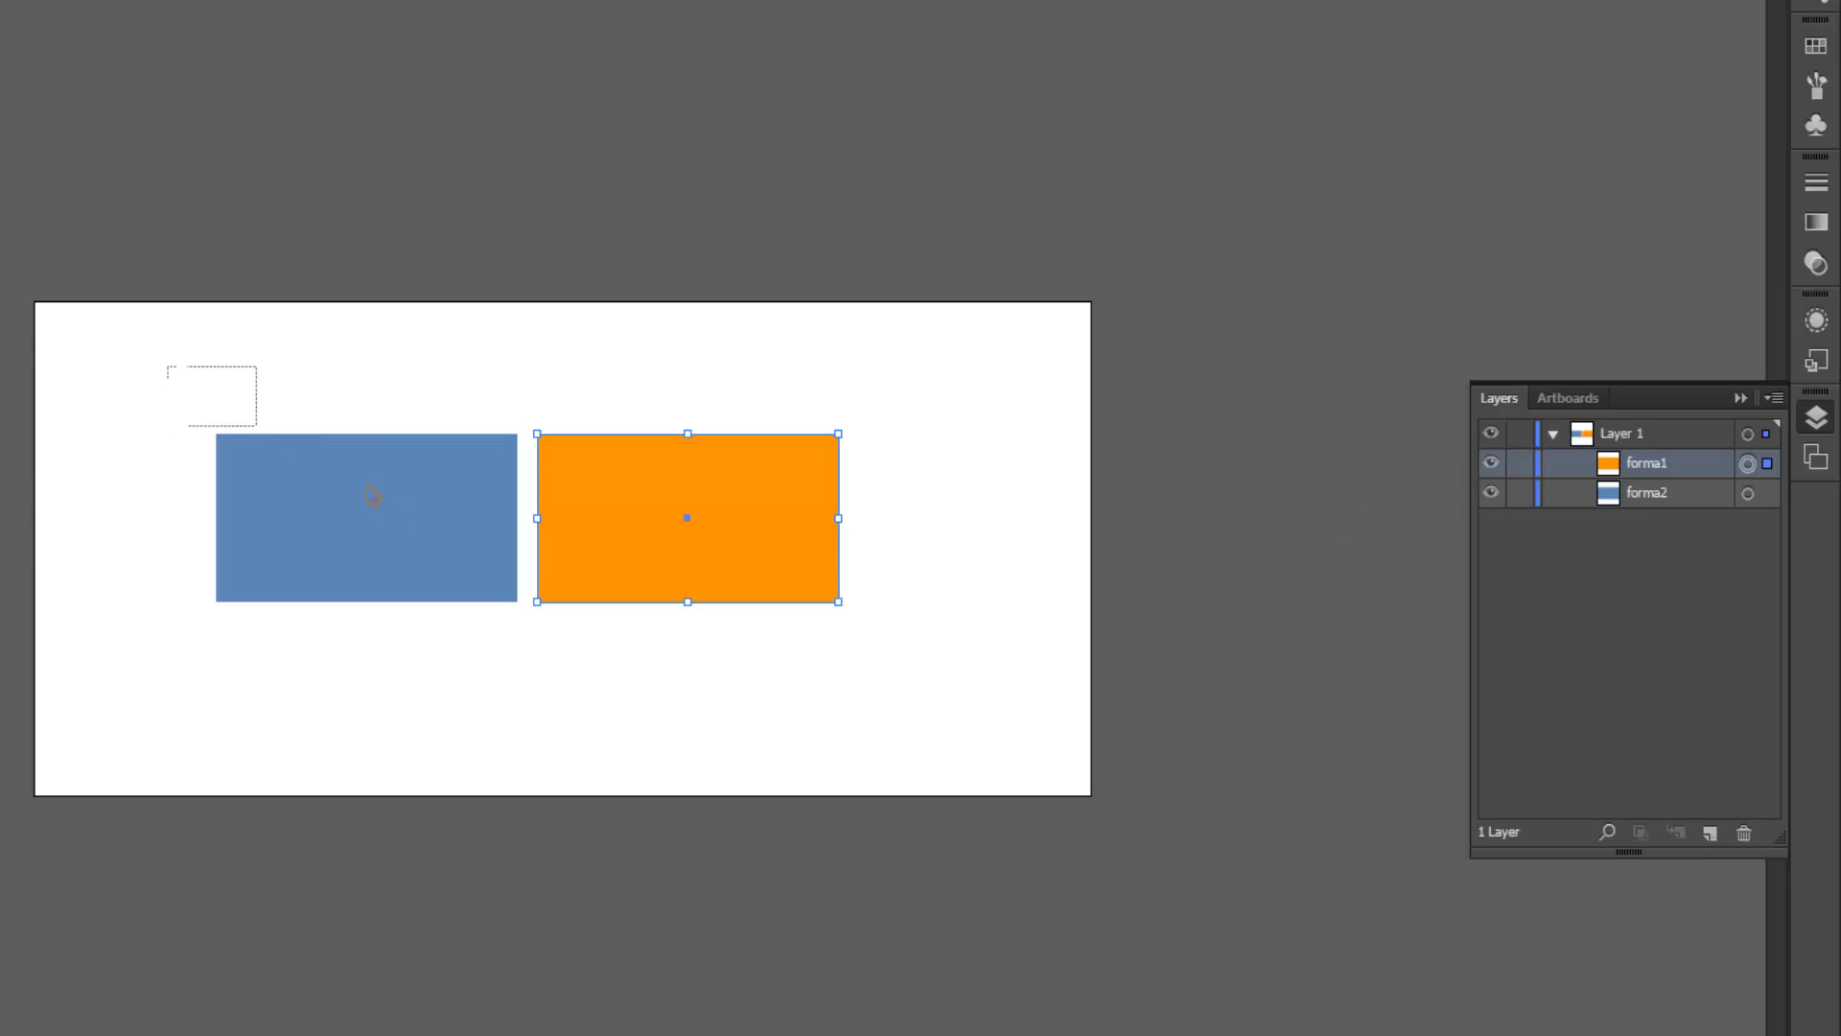
pyautogui.moveTo(373, 496); pyautogui.dragTo(969, 678)
pyautogui.click(937, 670)
pyautogui.click(753, 566)
pyautogui.click(1519, 463)
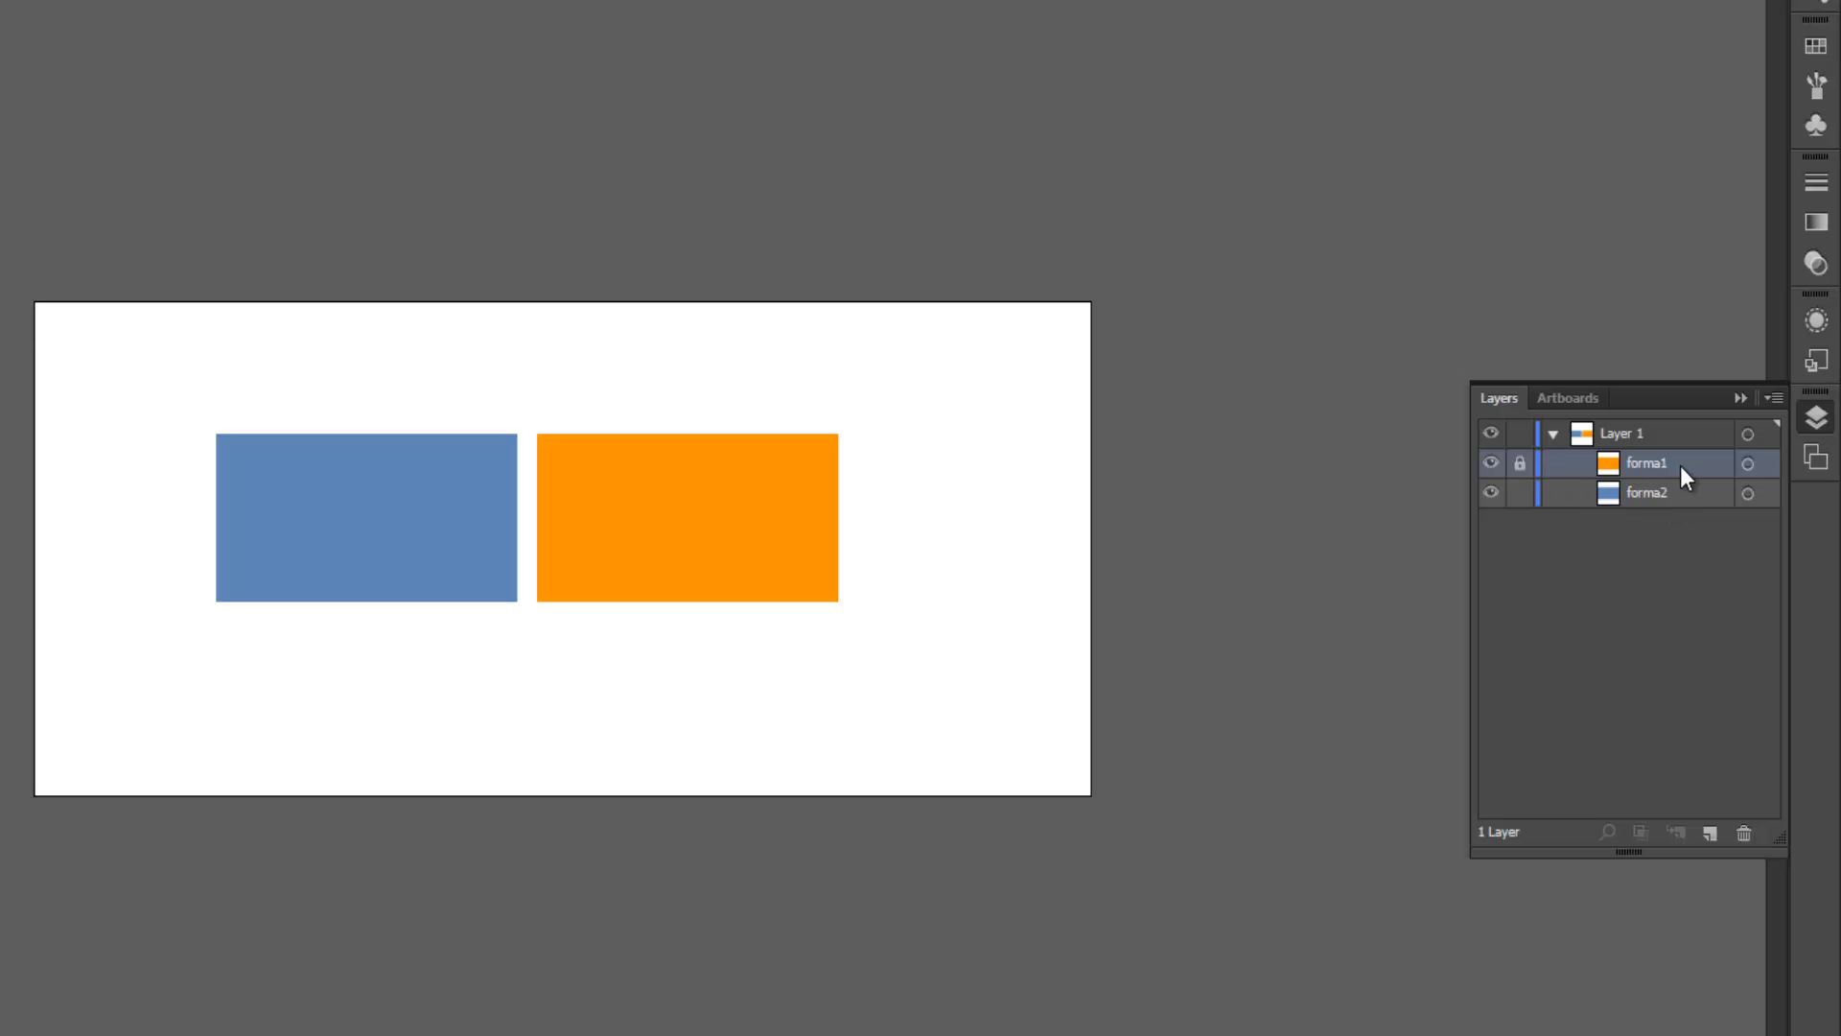
pyautogui.click(1521, 465)
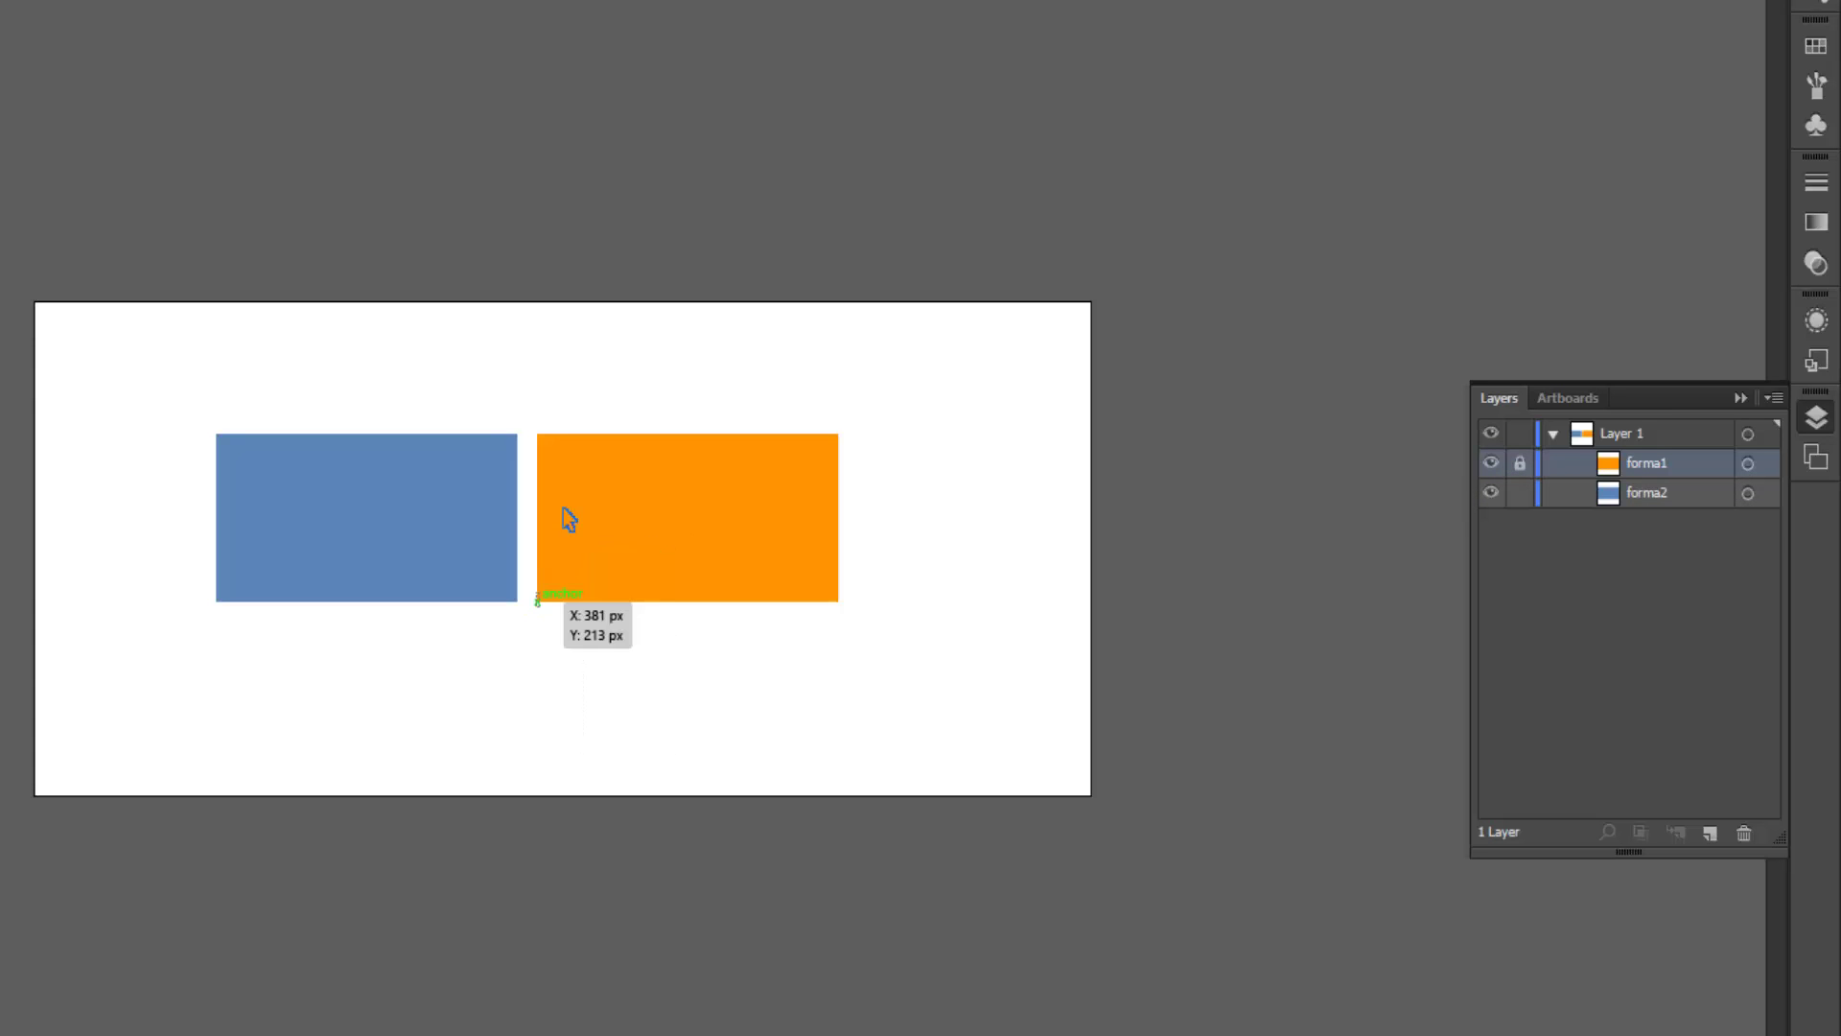
# Try to select the locked orange rectangle with selection marquees, and select the blue rectangle the same way.
pyautogui.moveTo(535, 347); pyautogui.dragTo(1046, 608)
pyautogui.moveTo(856, 647); pyautogui.dragTo(918, 791)
pyautogui.moveTo(485, 620); pyautogui.dragTo(267, 399)
pyautogui.moveTo(175, 267); pyautogui.dragTo(473, 711)
pyautogui.click(474, 708)
pyautogui.moveTo(116, 377); pyautogui.dragTo(495, 740)
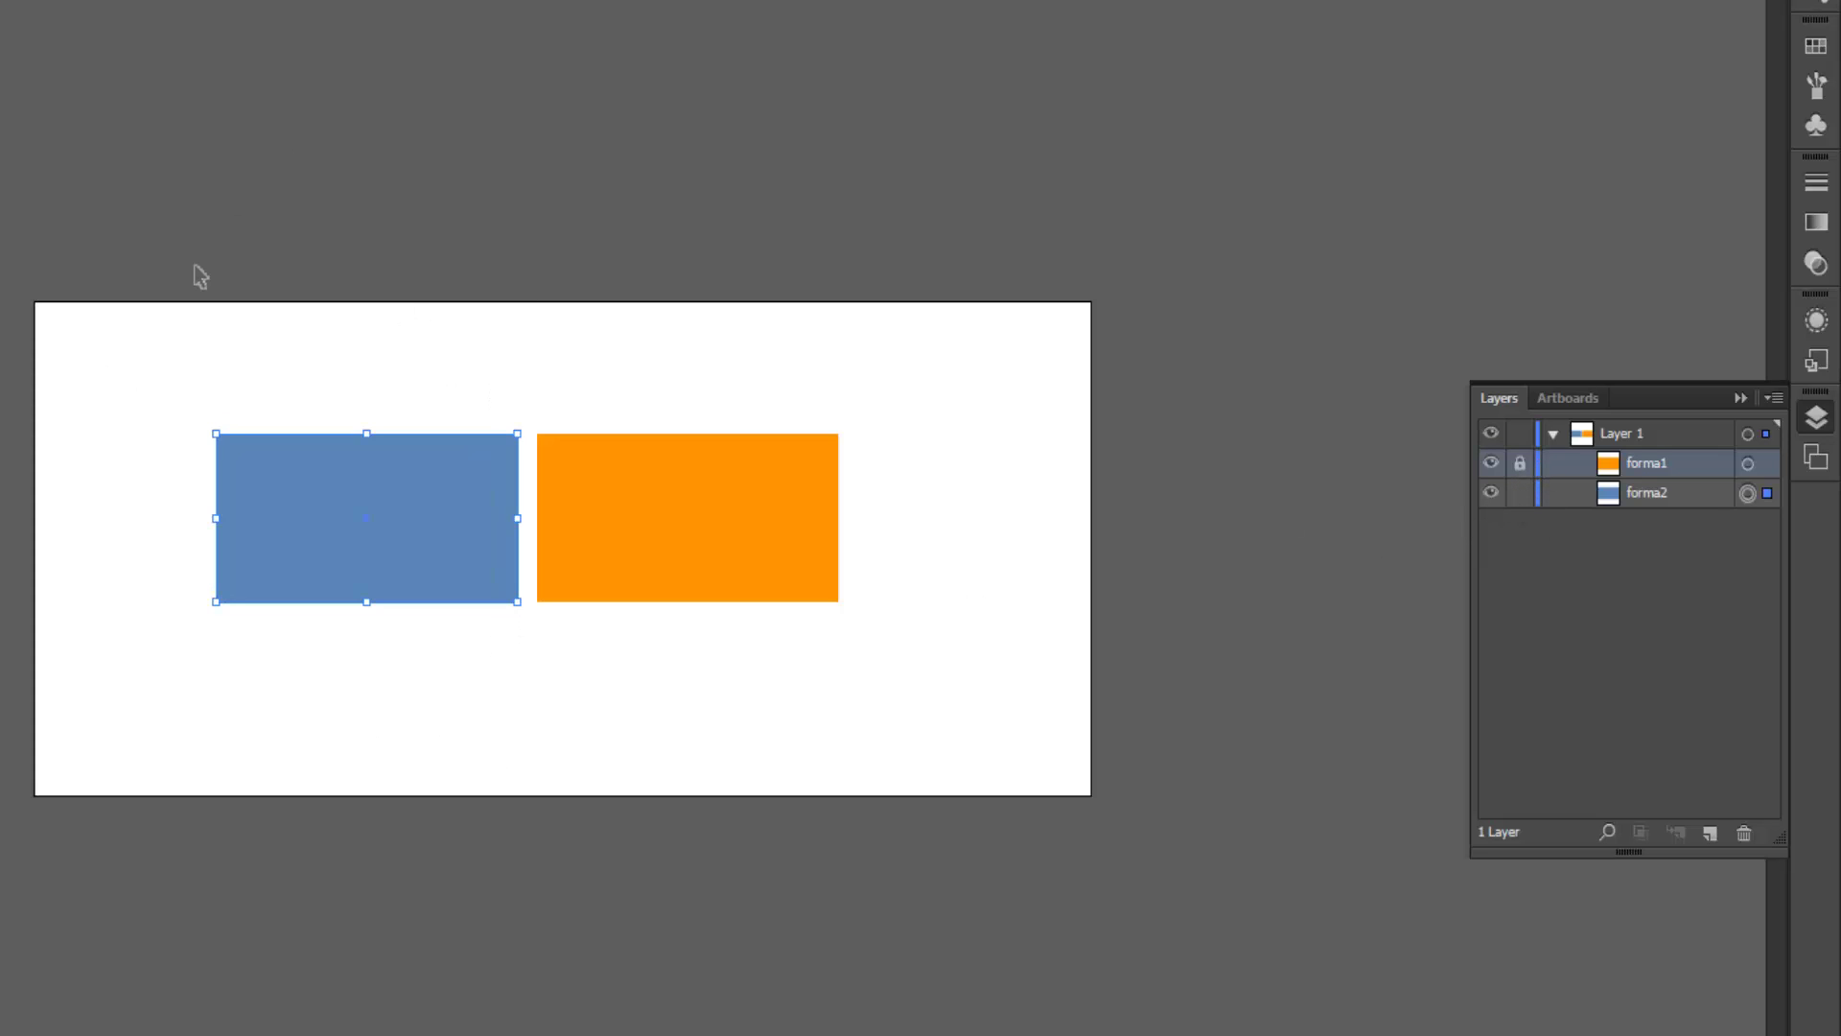
# Move the unlocked blue rectangle away, return it beside the orange one, and deselect it.
pyautogui.click(422, 384)
pyautogui.moveTo(468, 504); pyautogui.dragTo(2, 433)
pyautogui.moveTo(212, 433); pyautogui.dragTo(473, 535)
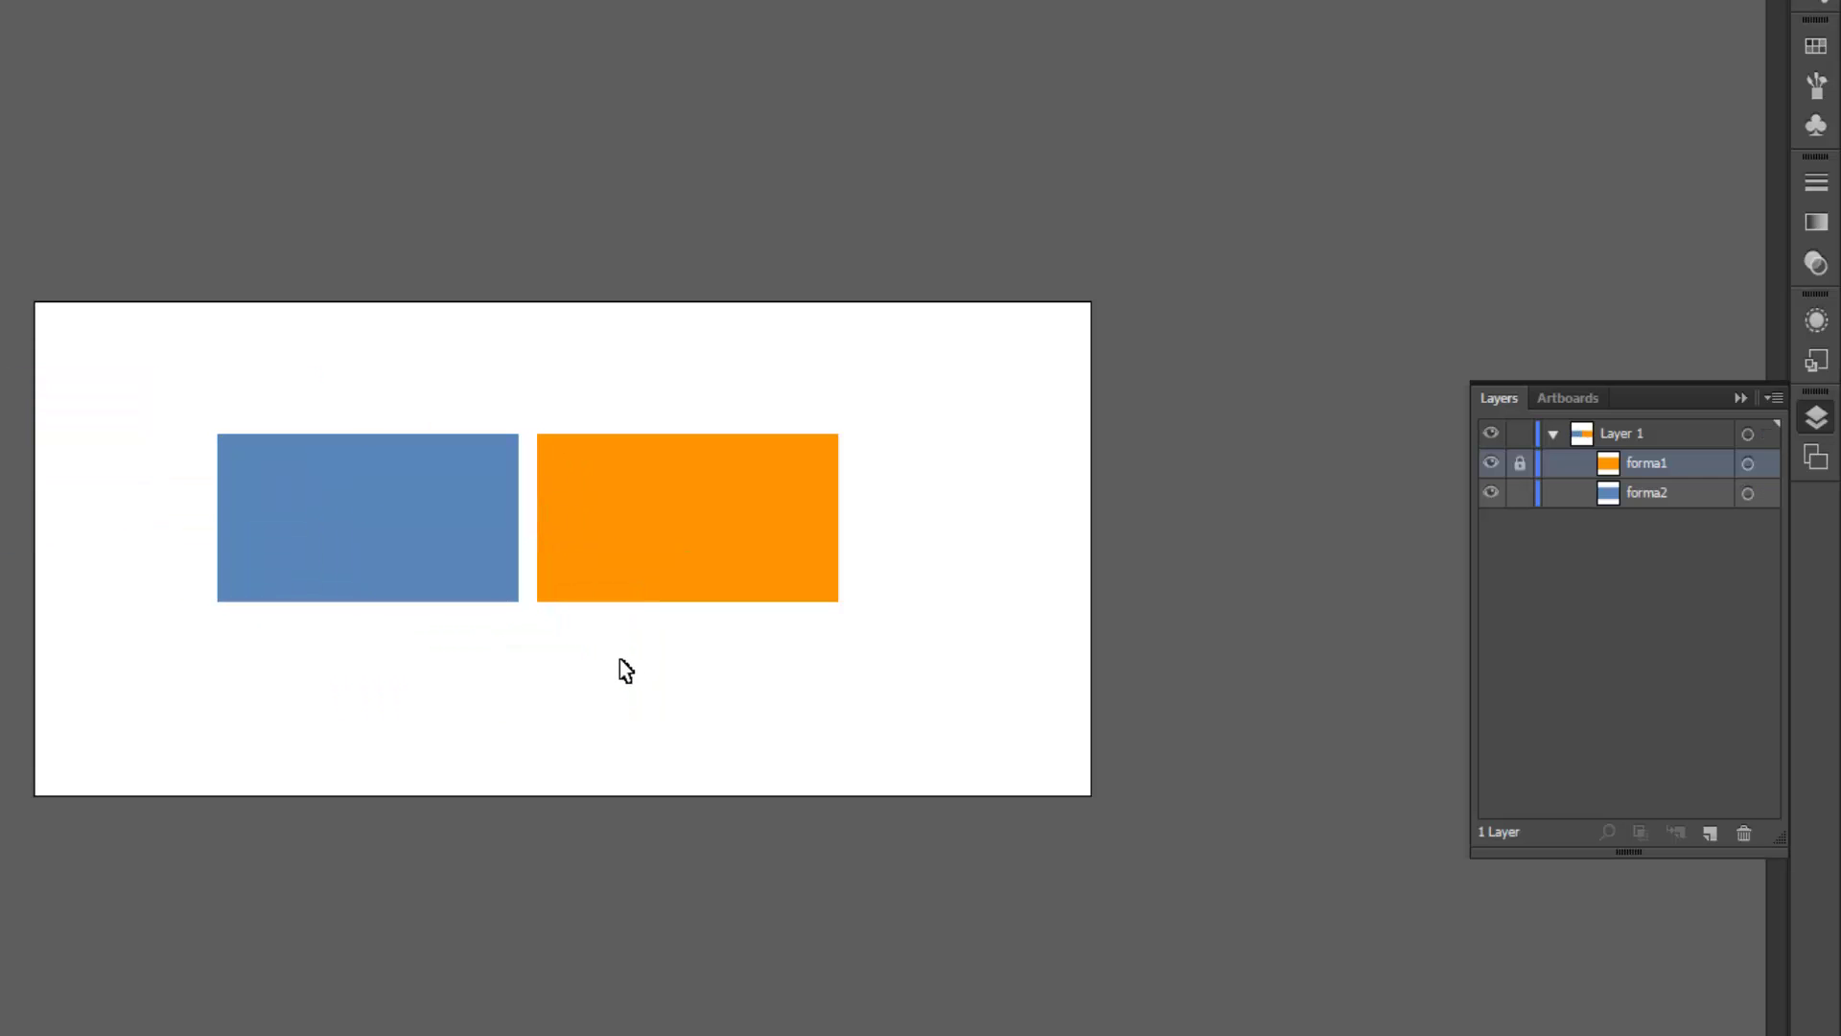
pyautogui.click(1035, 710)
# Try to move and marquee-select the locked orange rectangle, select the blue one, and unlock forma1.
pyautogui.moveTo(625, 568); pyautogui.dragTo(575, 451)
pyautogui.moveTo(538, 354); pyautogui.dragTo(887, 793)
pyautogui.moveTo(503, 756); pyautogui.dragTo(117, 400)
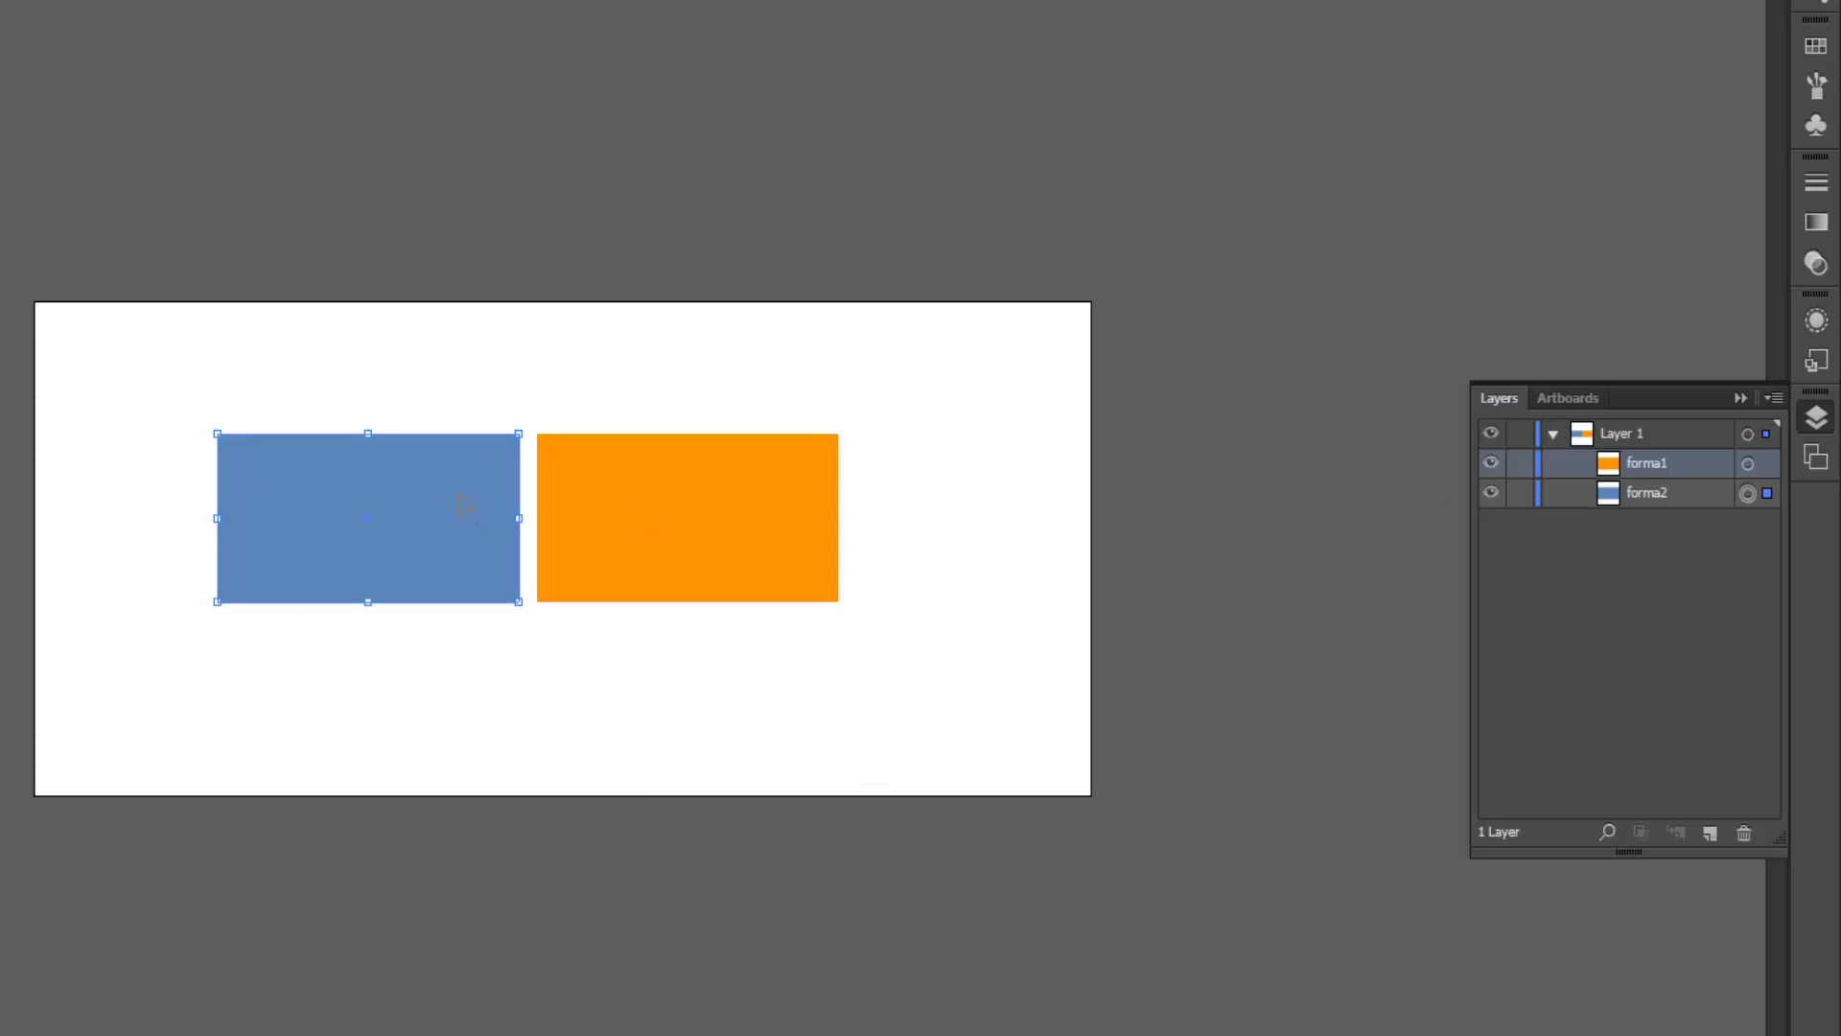
# Move the blue rectangle until it partly overlaps beneath the orange one, and keep it selected.
pyautogui.moveTo(463, 503); pyautogui.dragTo(605, 508)
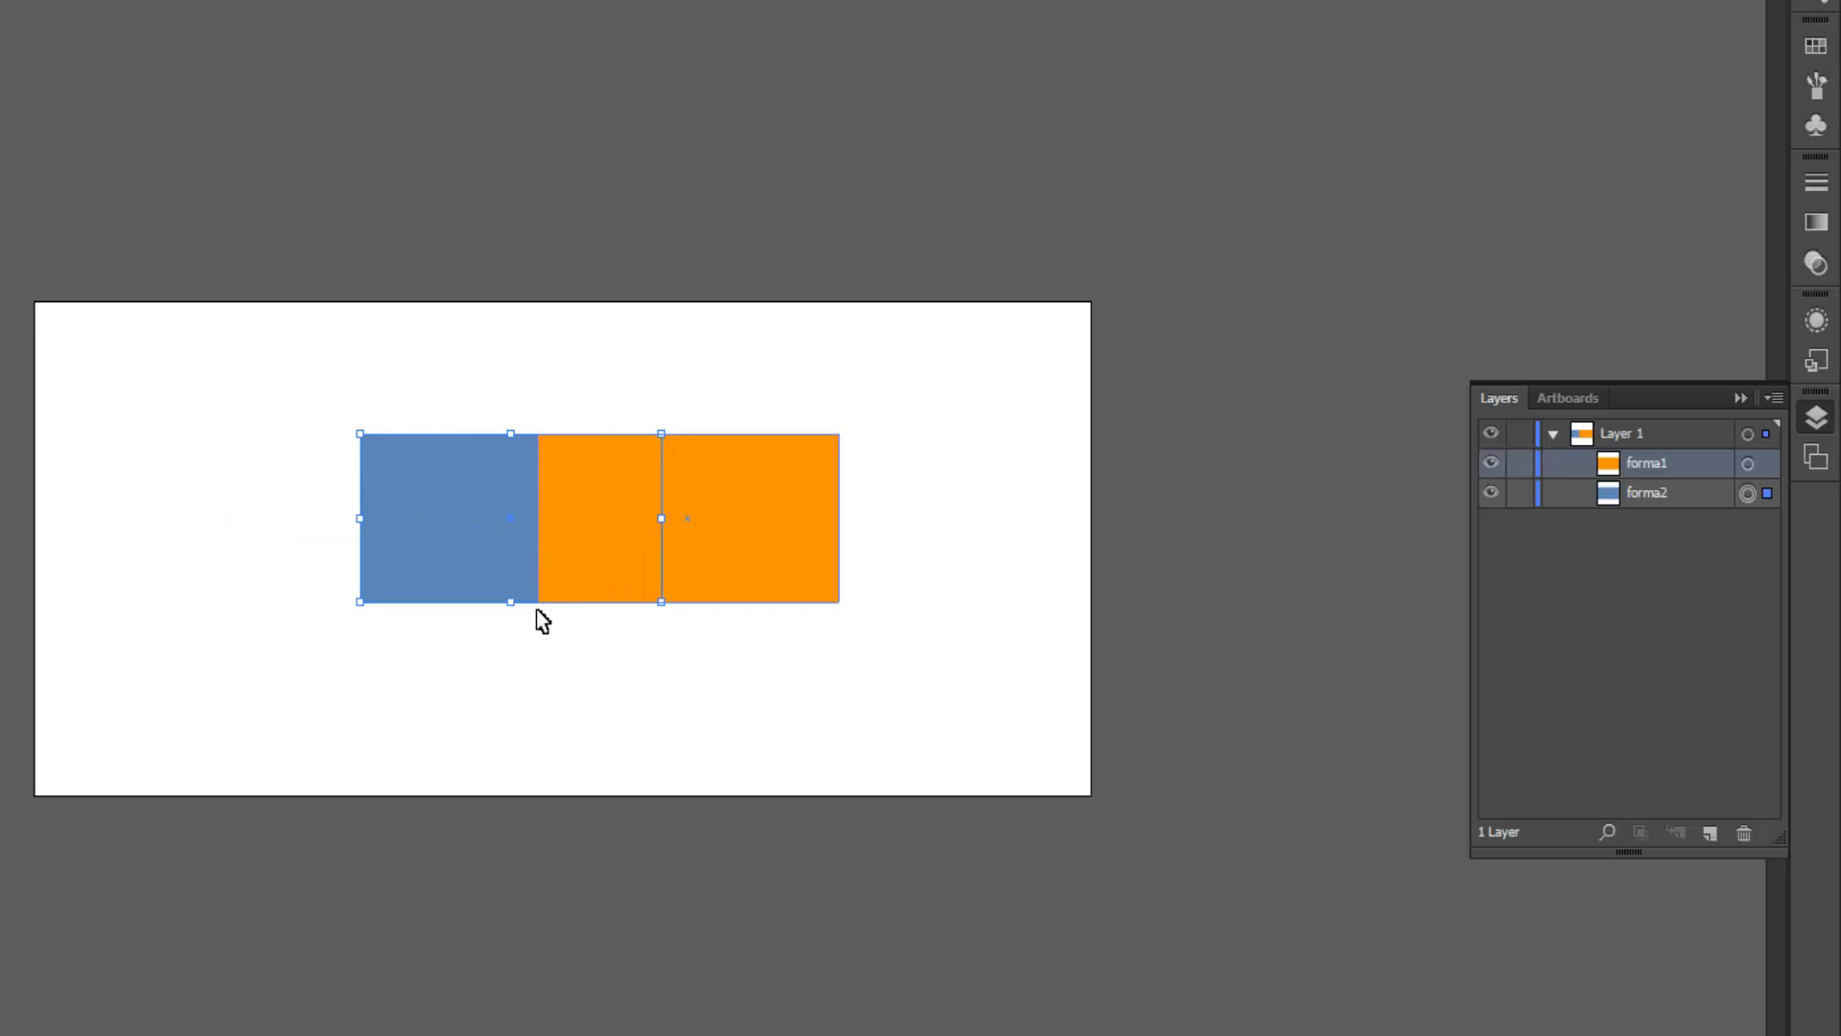
pyautogui.click(506, 695)
pyautogui.click(469, 575)
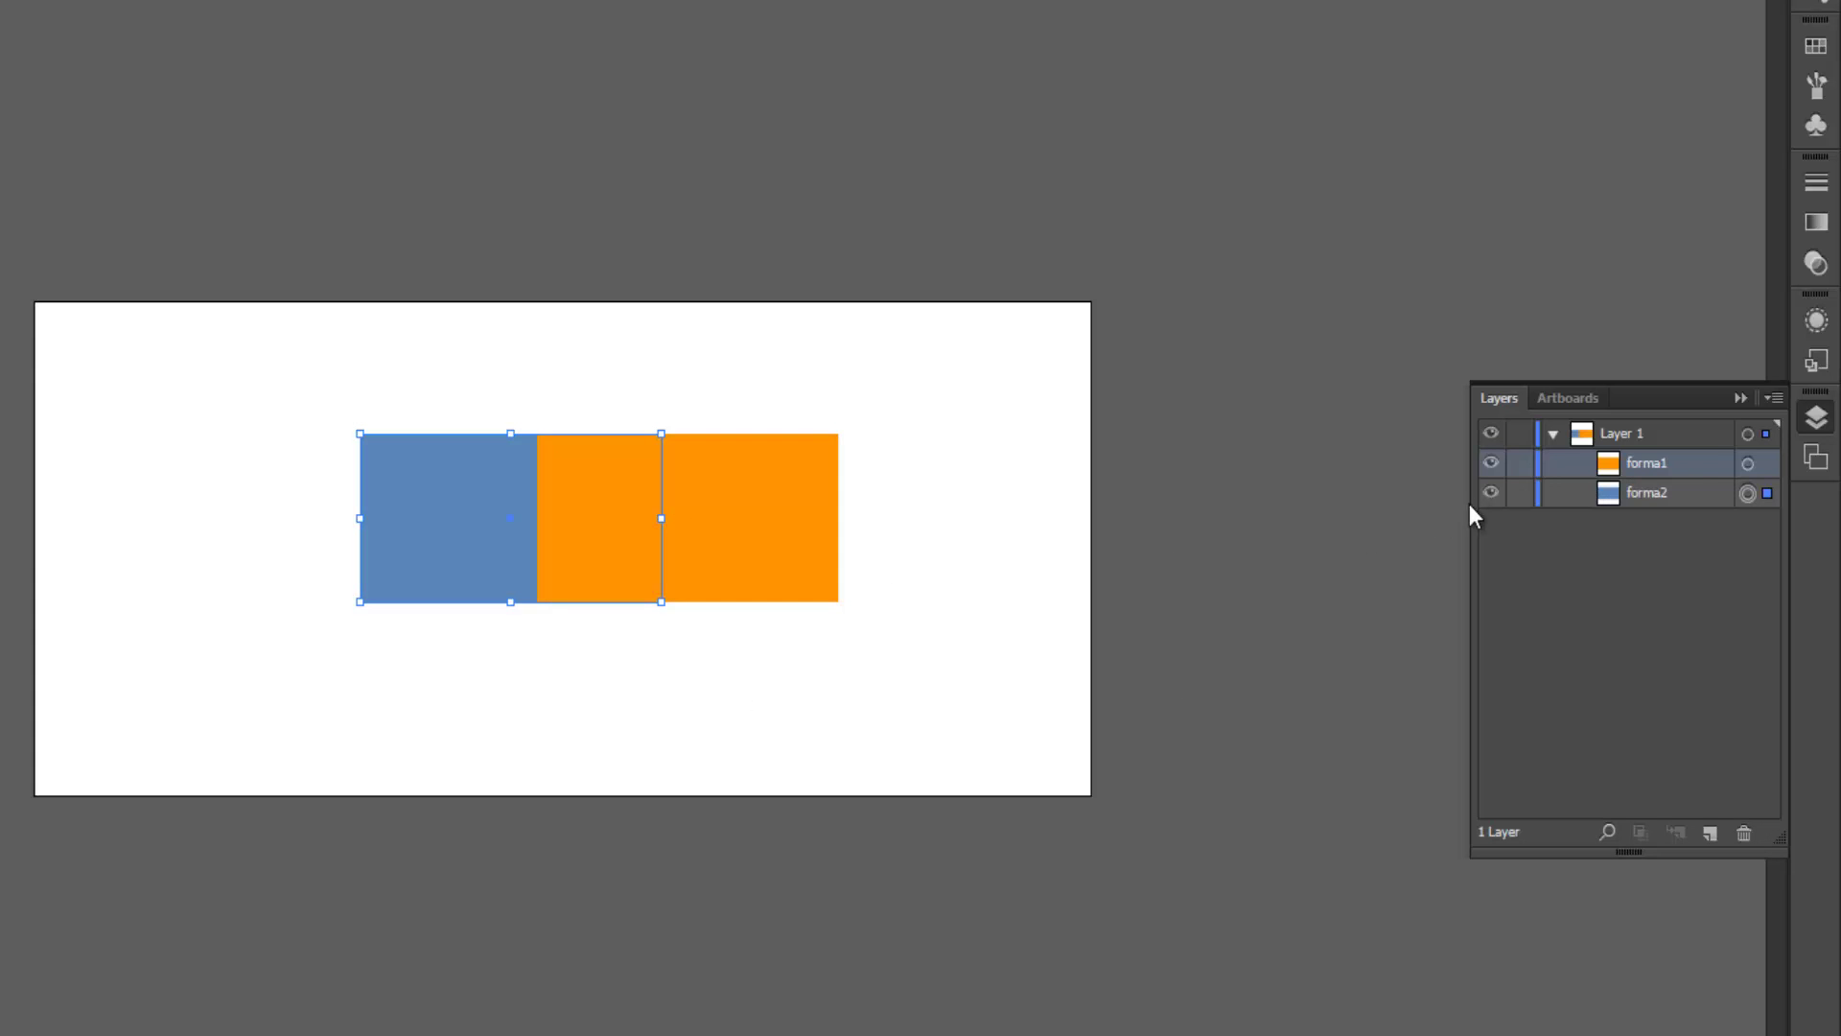
pyautogui.moveTo(462, 518); pyautogui.dragTo(280, 527)
pyautogui.click(1648, 501)
pyautogui.moveTo(1648, 502); pyautogui.dragTo(1645, 460)
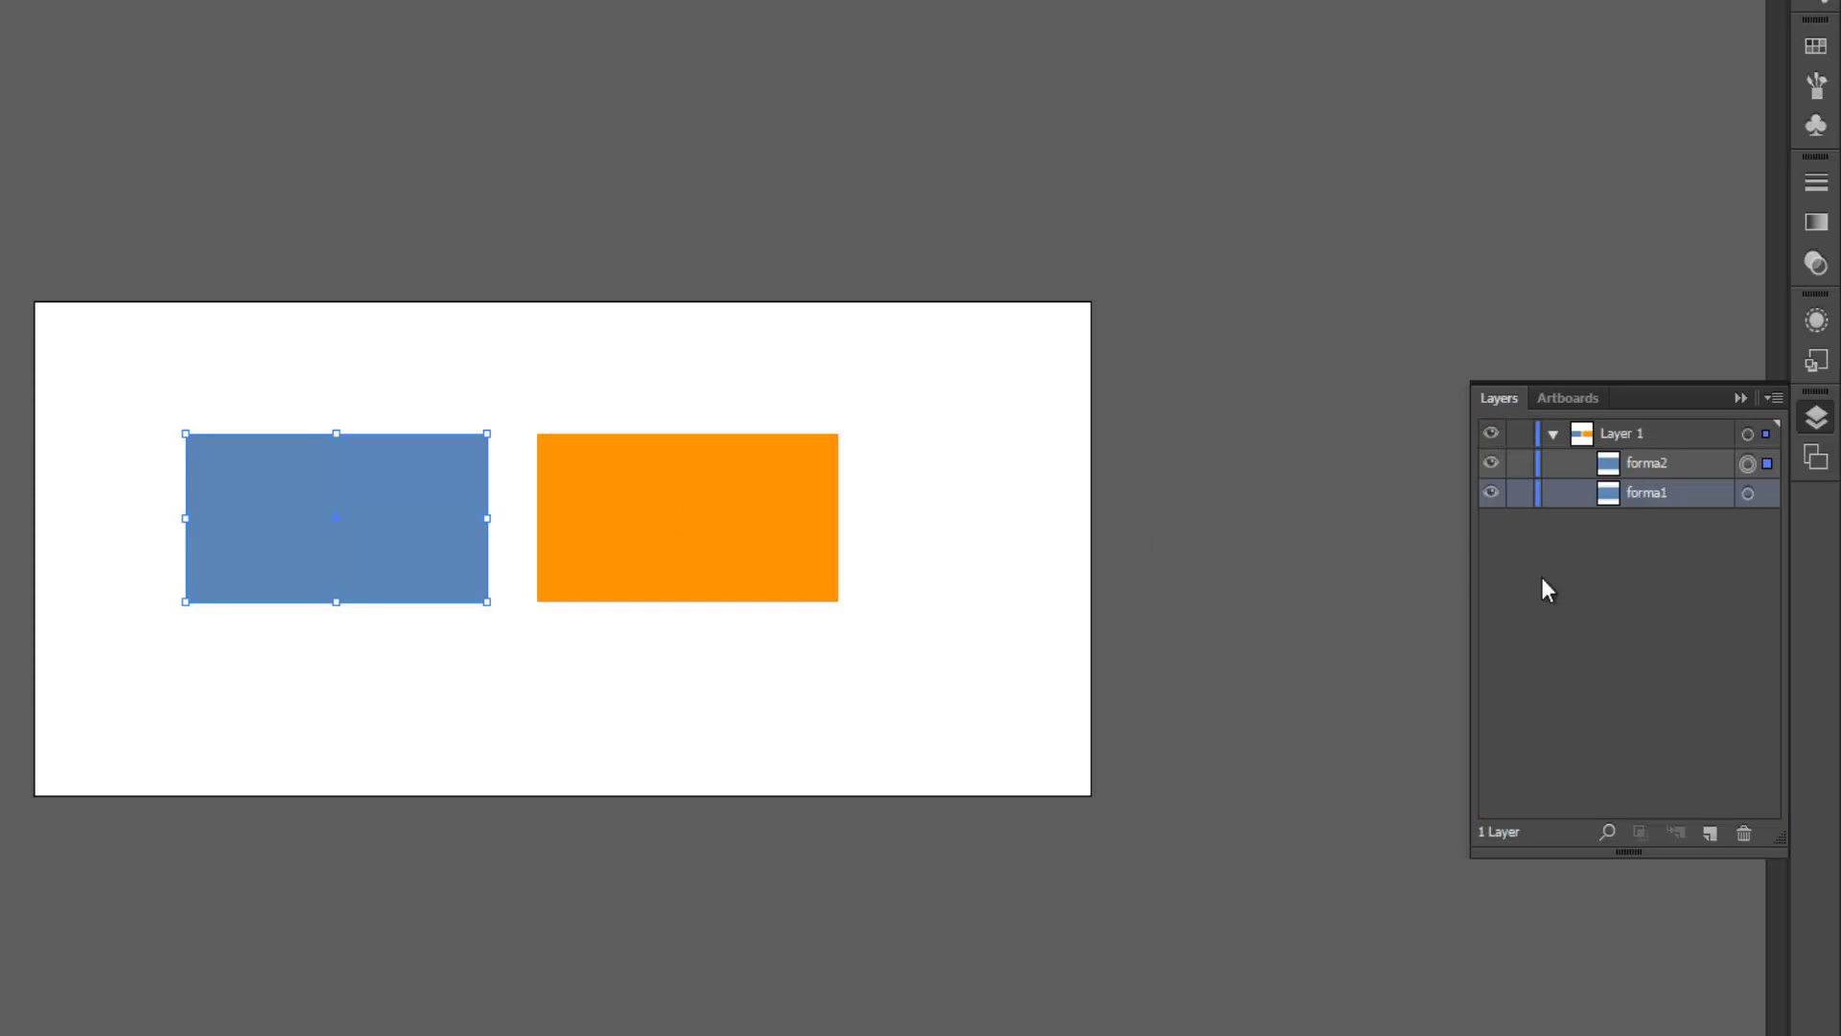
pyautogui.hotkey('ctrl', 'z')
pyautogui.hotkey('ctrl', 'z')
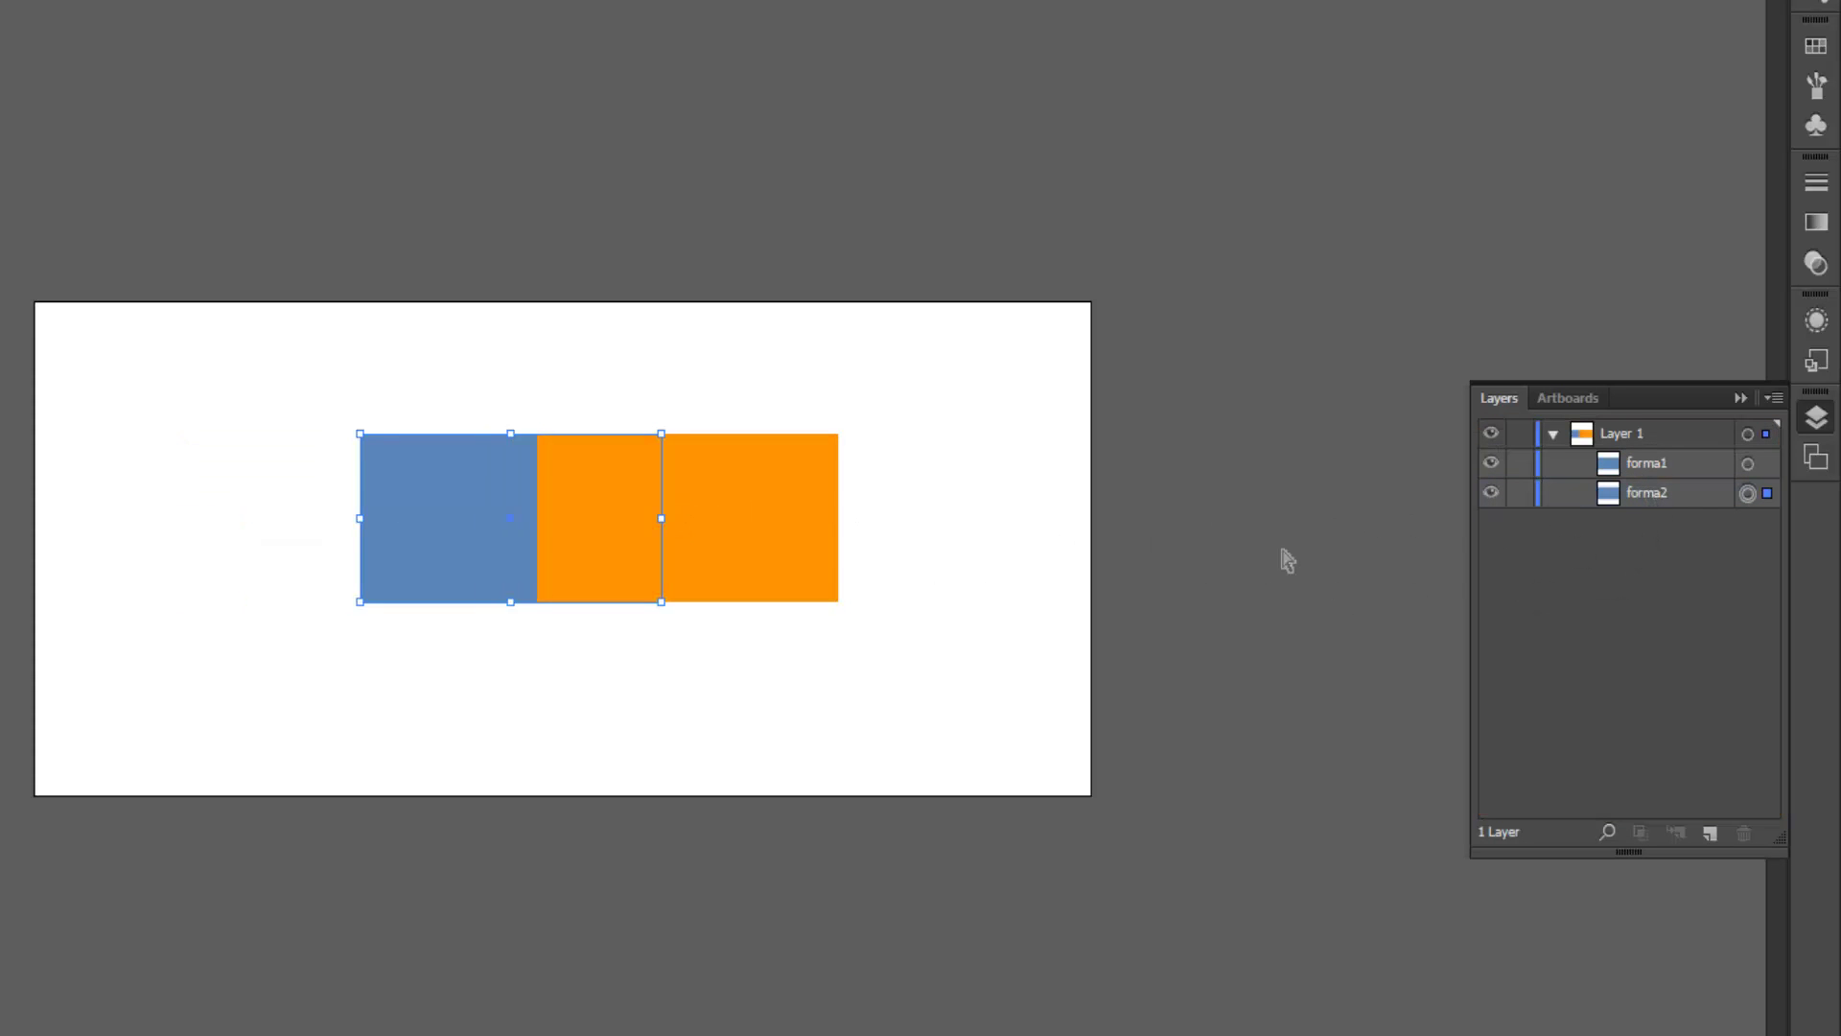
# Move the blue rectangle clear of the orange one, deselect it, and place forma2 above forma1 in the layer list.
pyautogui.click(1060, 620)
pyautogui.moveTo(441, 554); pyautogui.dragTo(257, 554)
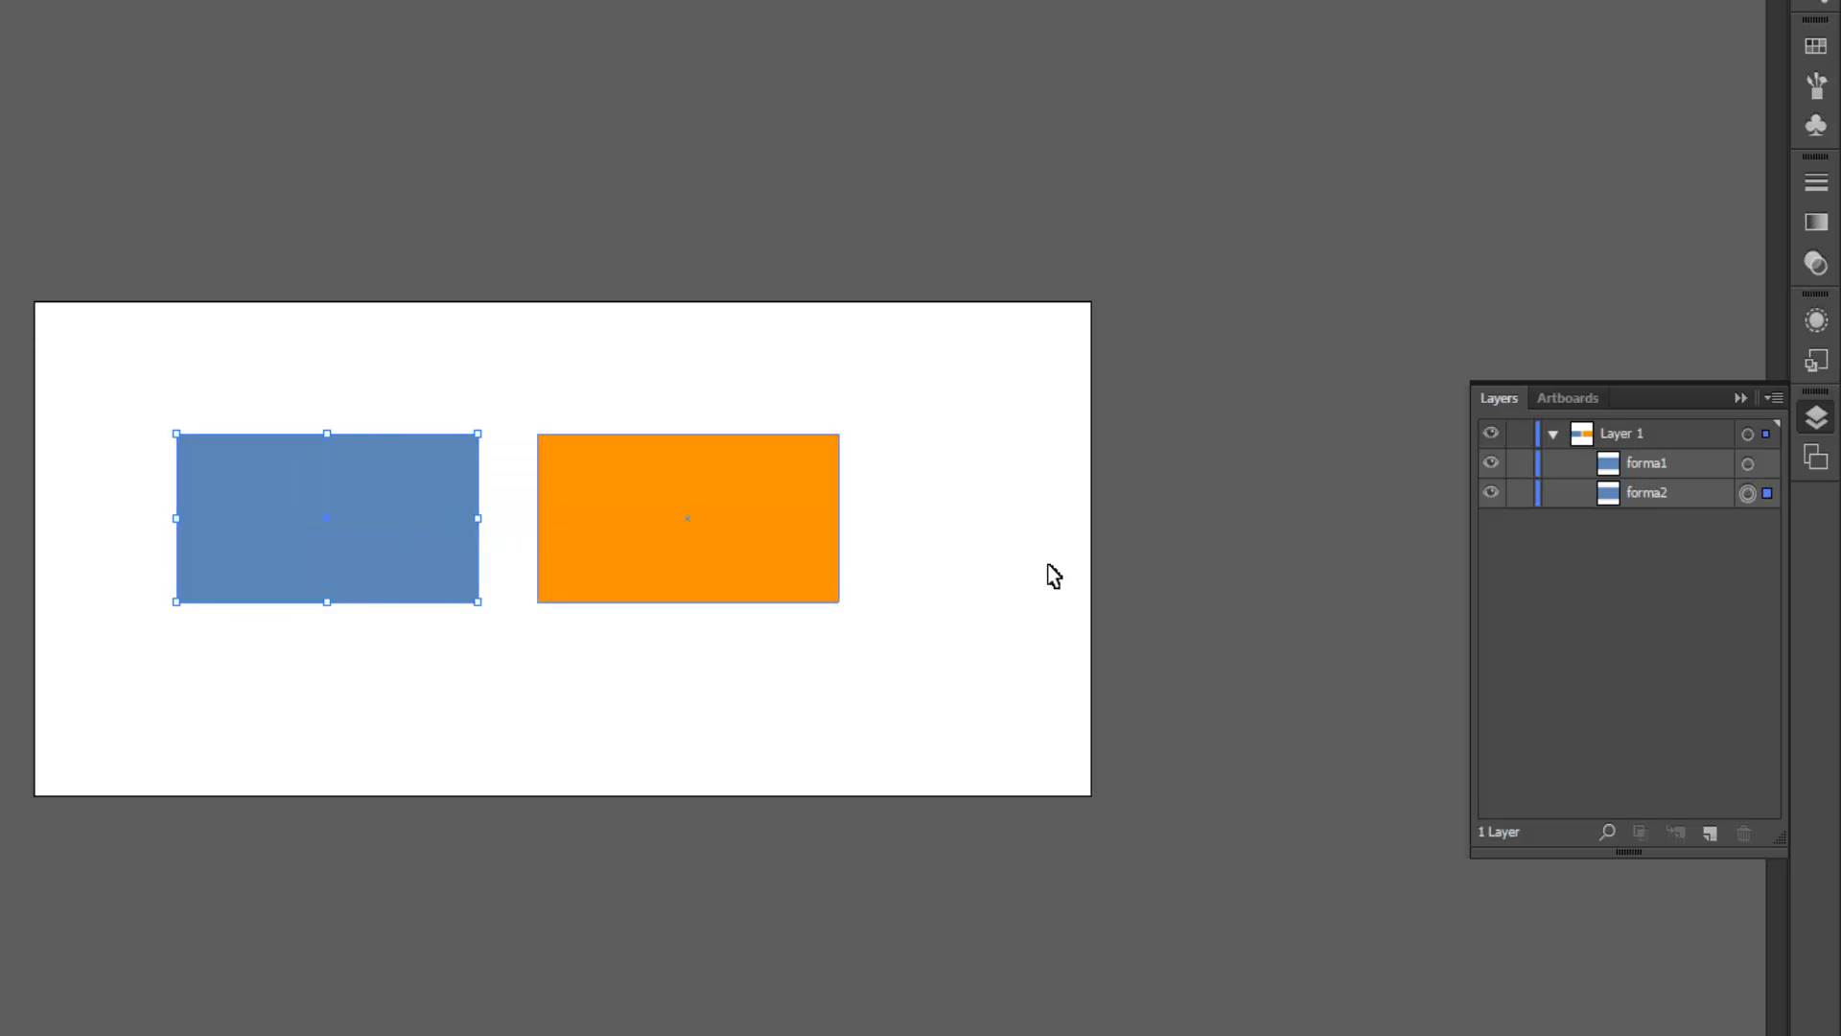
pyautogui.click(1151, 587)
pyautogui.moveTo(1643, 493); pyautogui.dragTo(1671, 458)
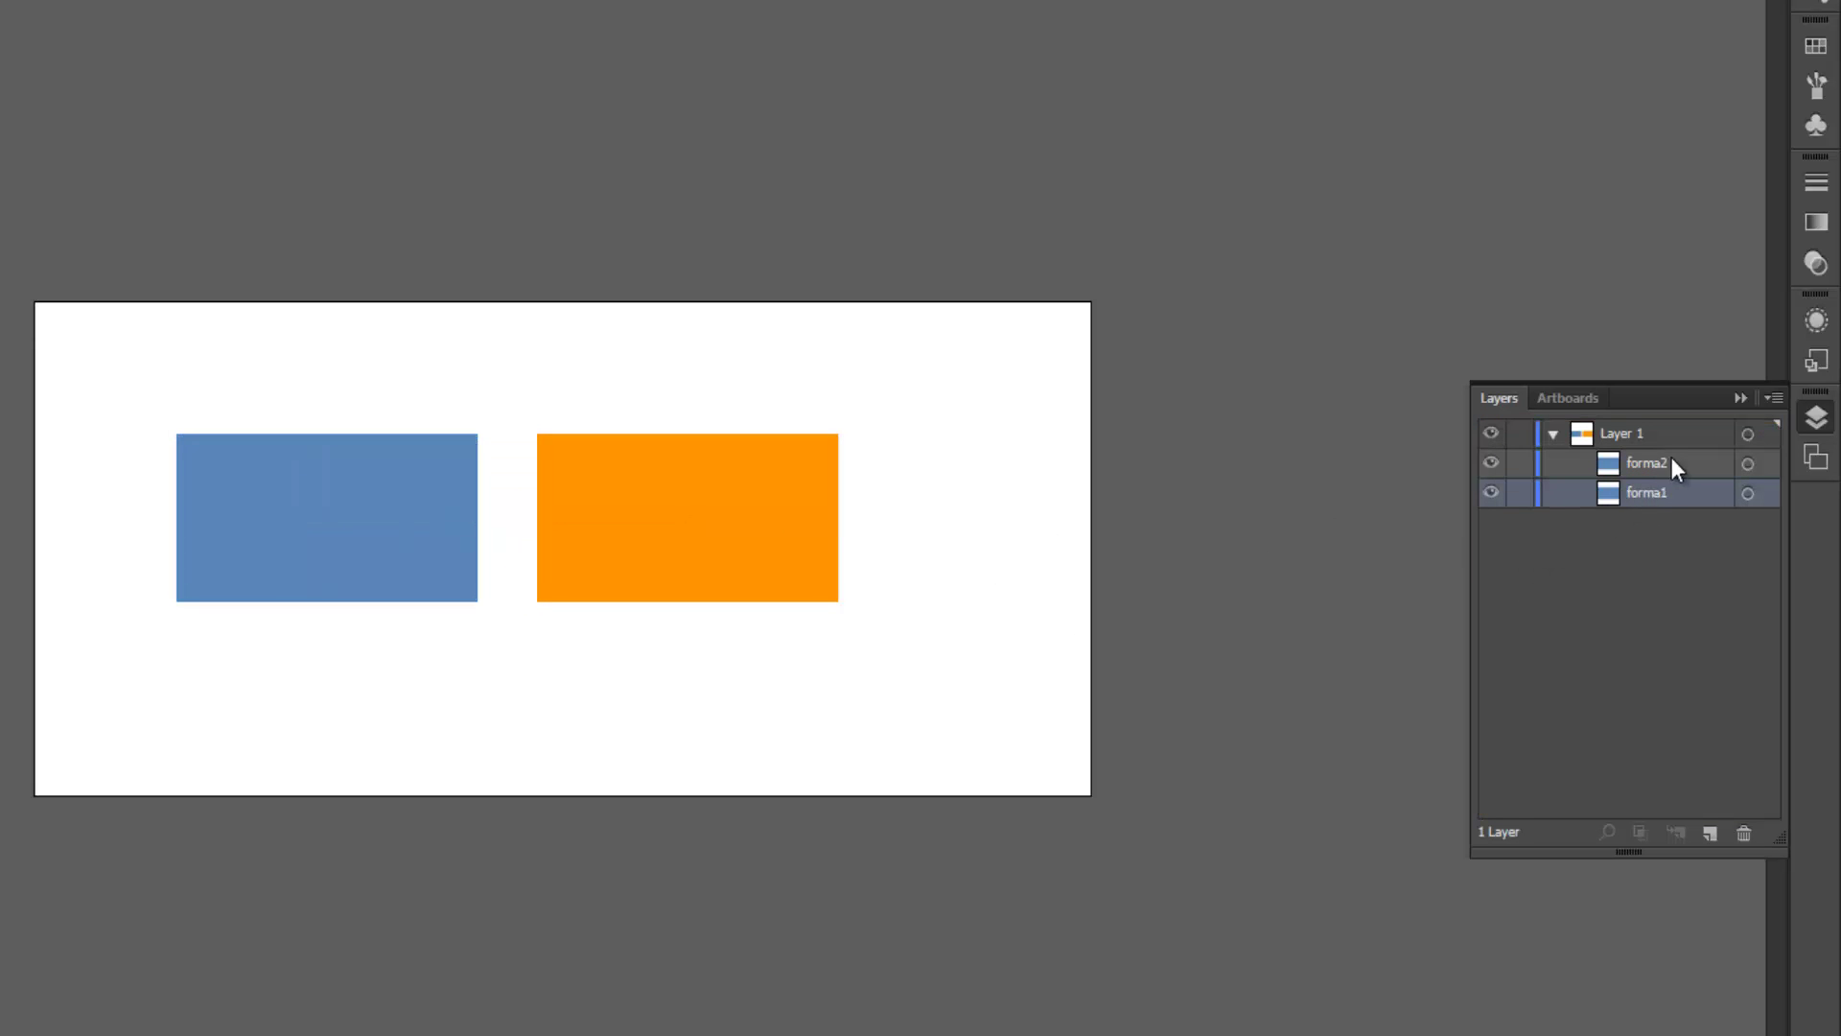
# Move the blue rectangle closer to the orange one, leaving a narrow gap, and test sliding the orange rectangle beneath it, undoing that last move.
pyautogui.click(825, 533)
pyautogui.click(391, 561)
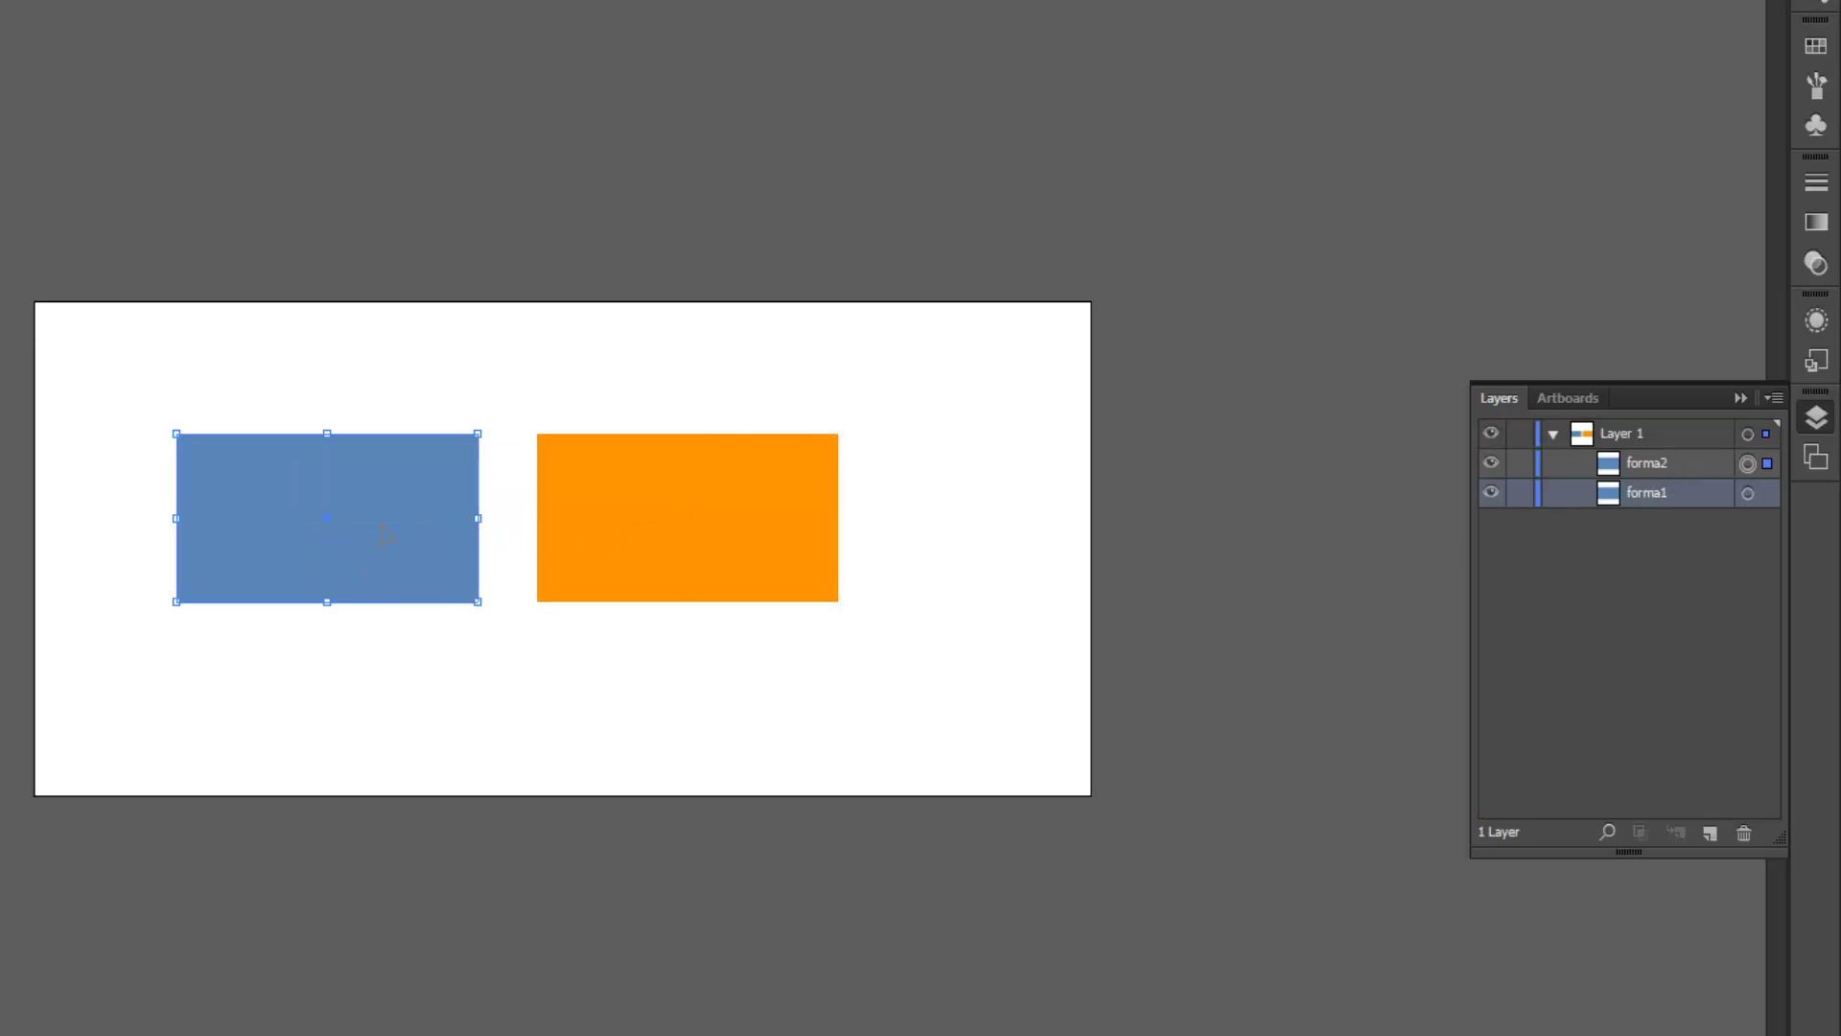
pyautogui.moveTo(391, 561); pyautogui.dragTo(501, 534)
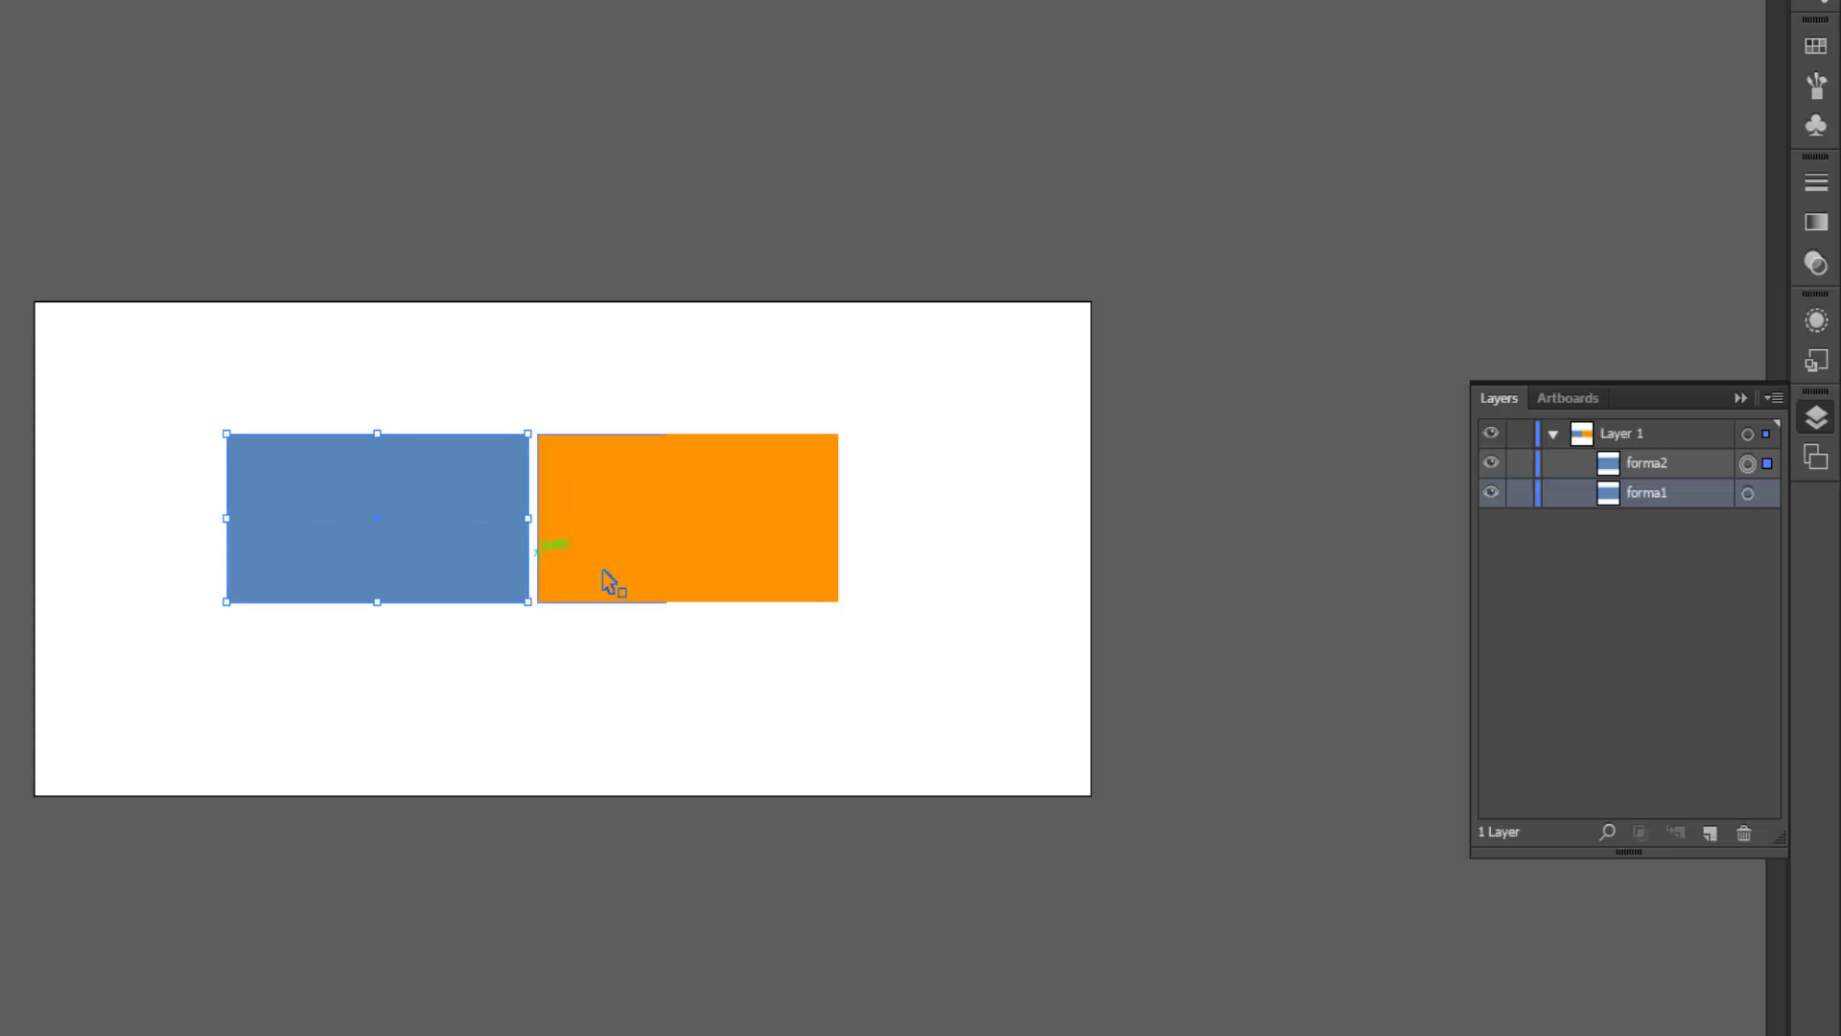
pyautogui.moveTo(748, 539); pyautogui.dragTo(611, 540)
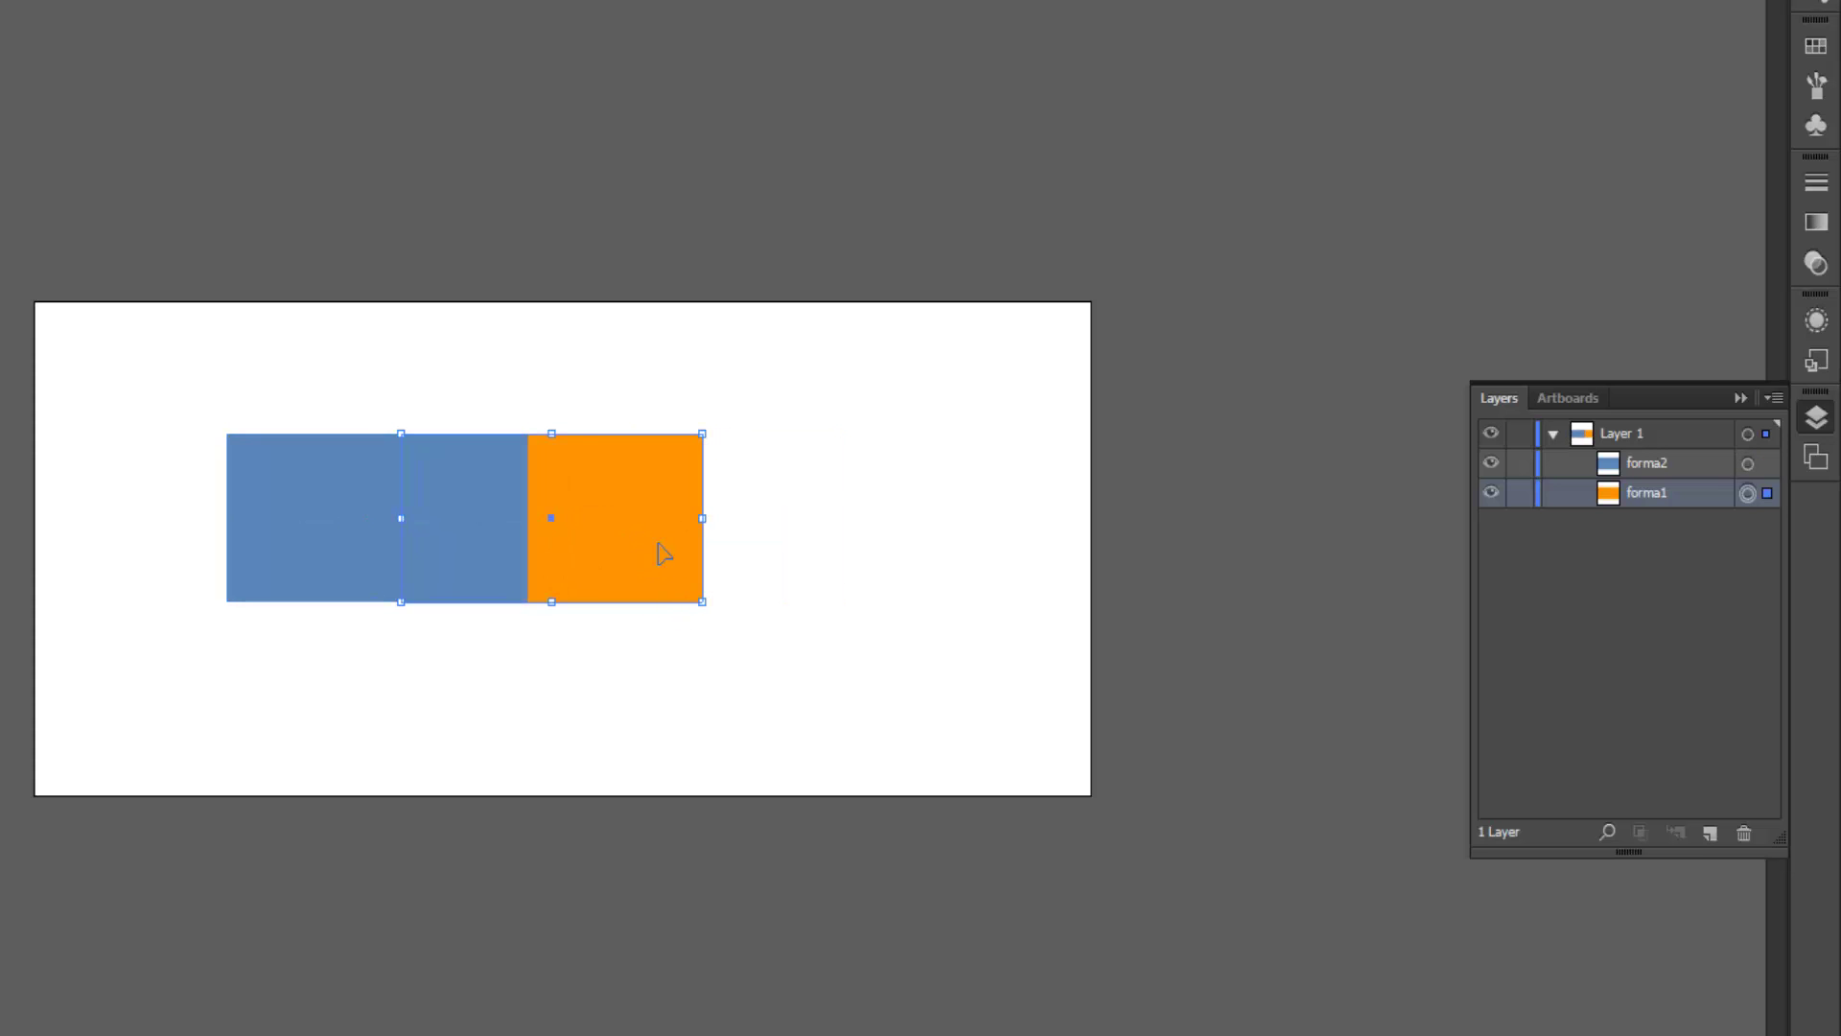
pyautogui.hotkey('ctrl', 'z')
# Place forma1 above forma2 in the layer list, test sliding the orange rectangle over the blue one, undo that move, and deselect.
pyautogui.moveTo(1648, 492); pyautogui.dragTo(1648, 454)
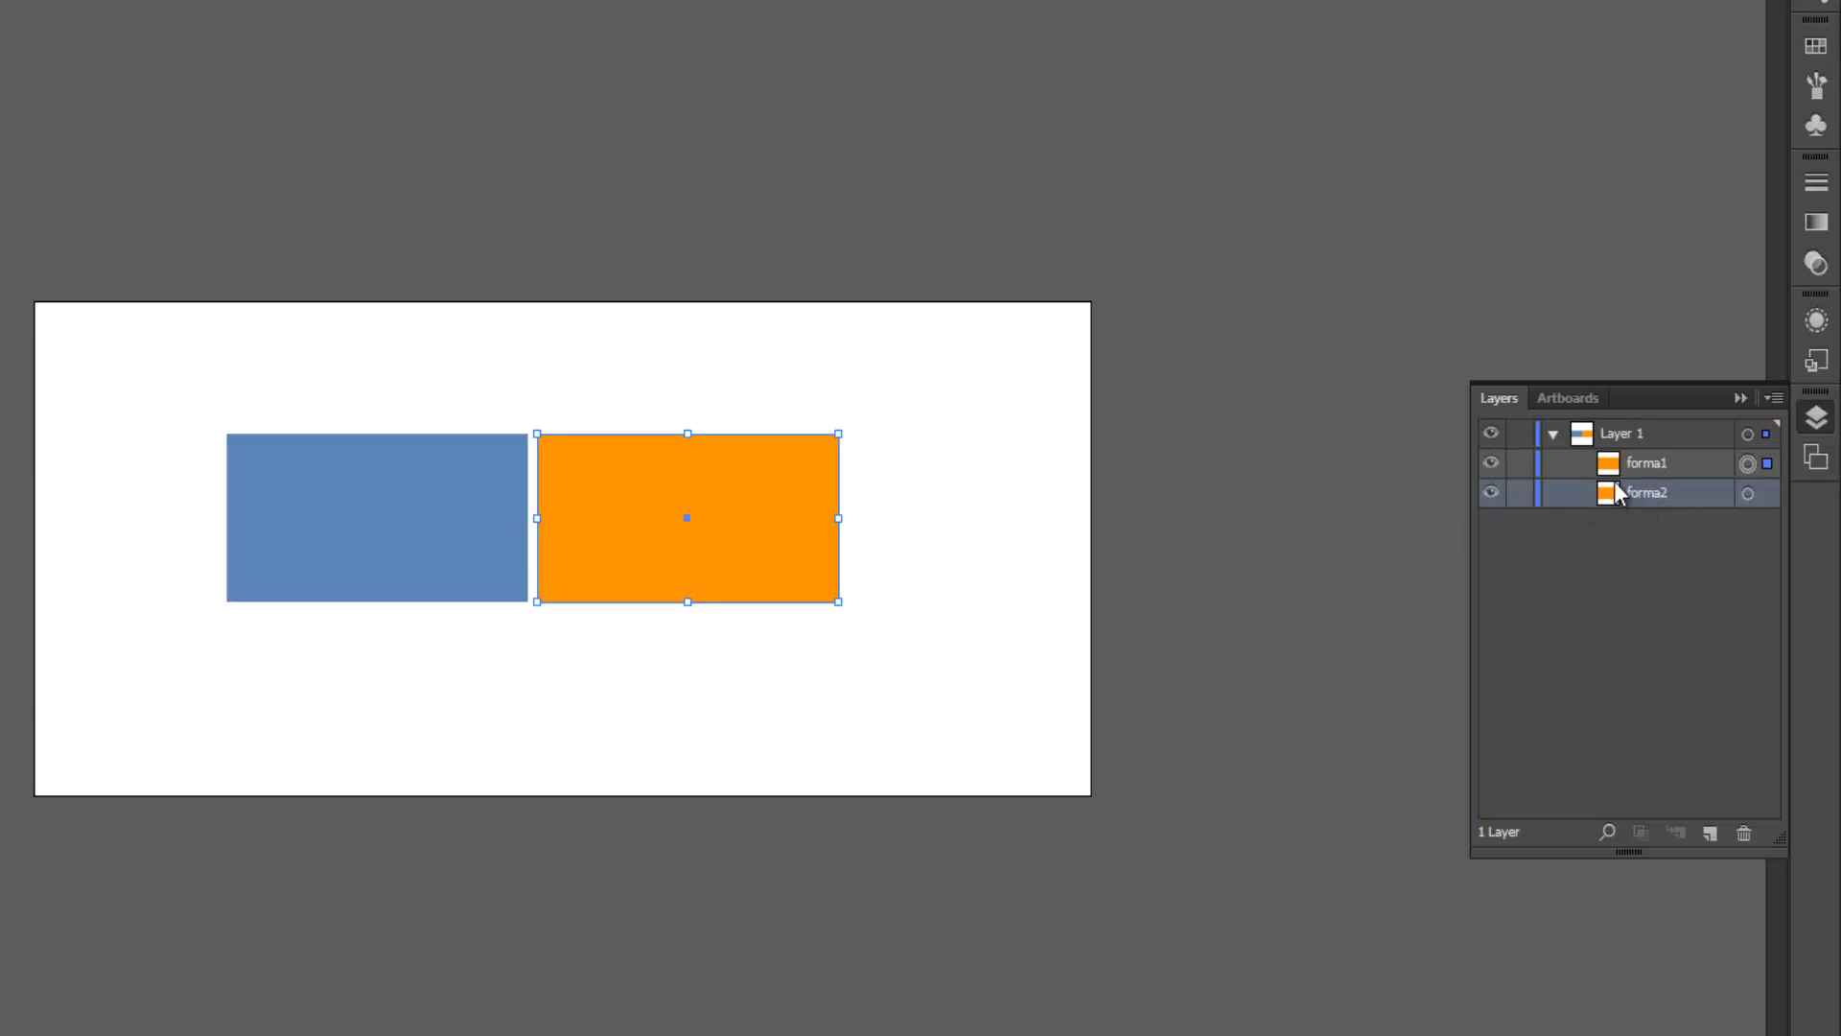
pyautogui.moveTo(732, 527); pyautogui.dragTo(624, 530)
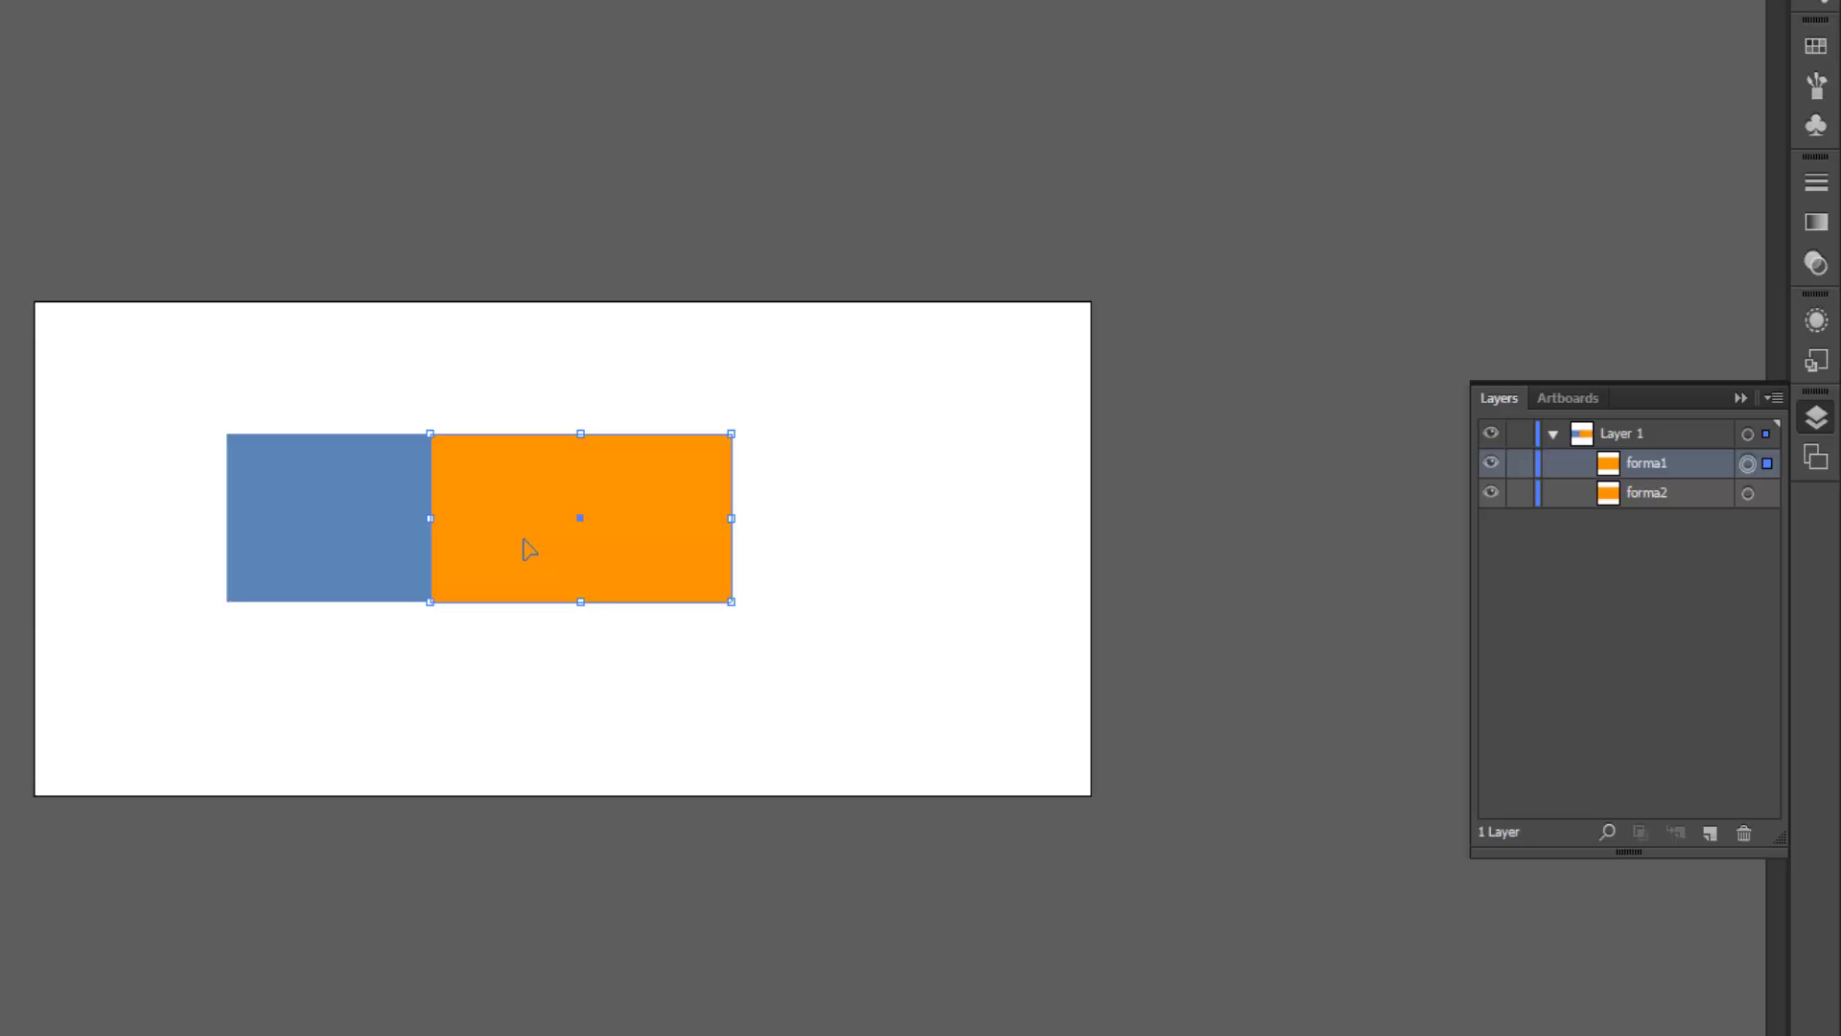
pyautogui.hotkey('ctrl', 'z')
pyautogui.click(781, 652)
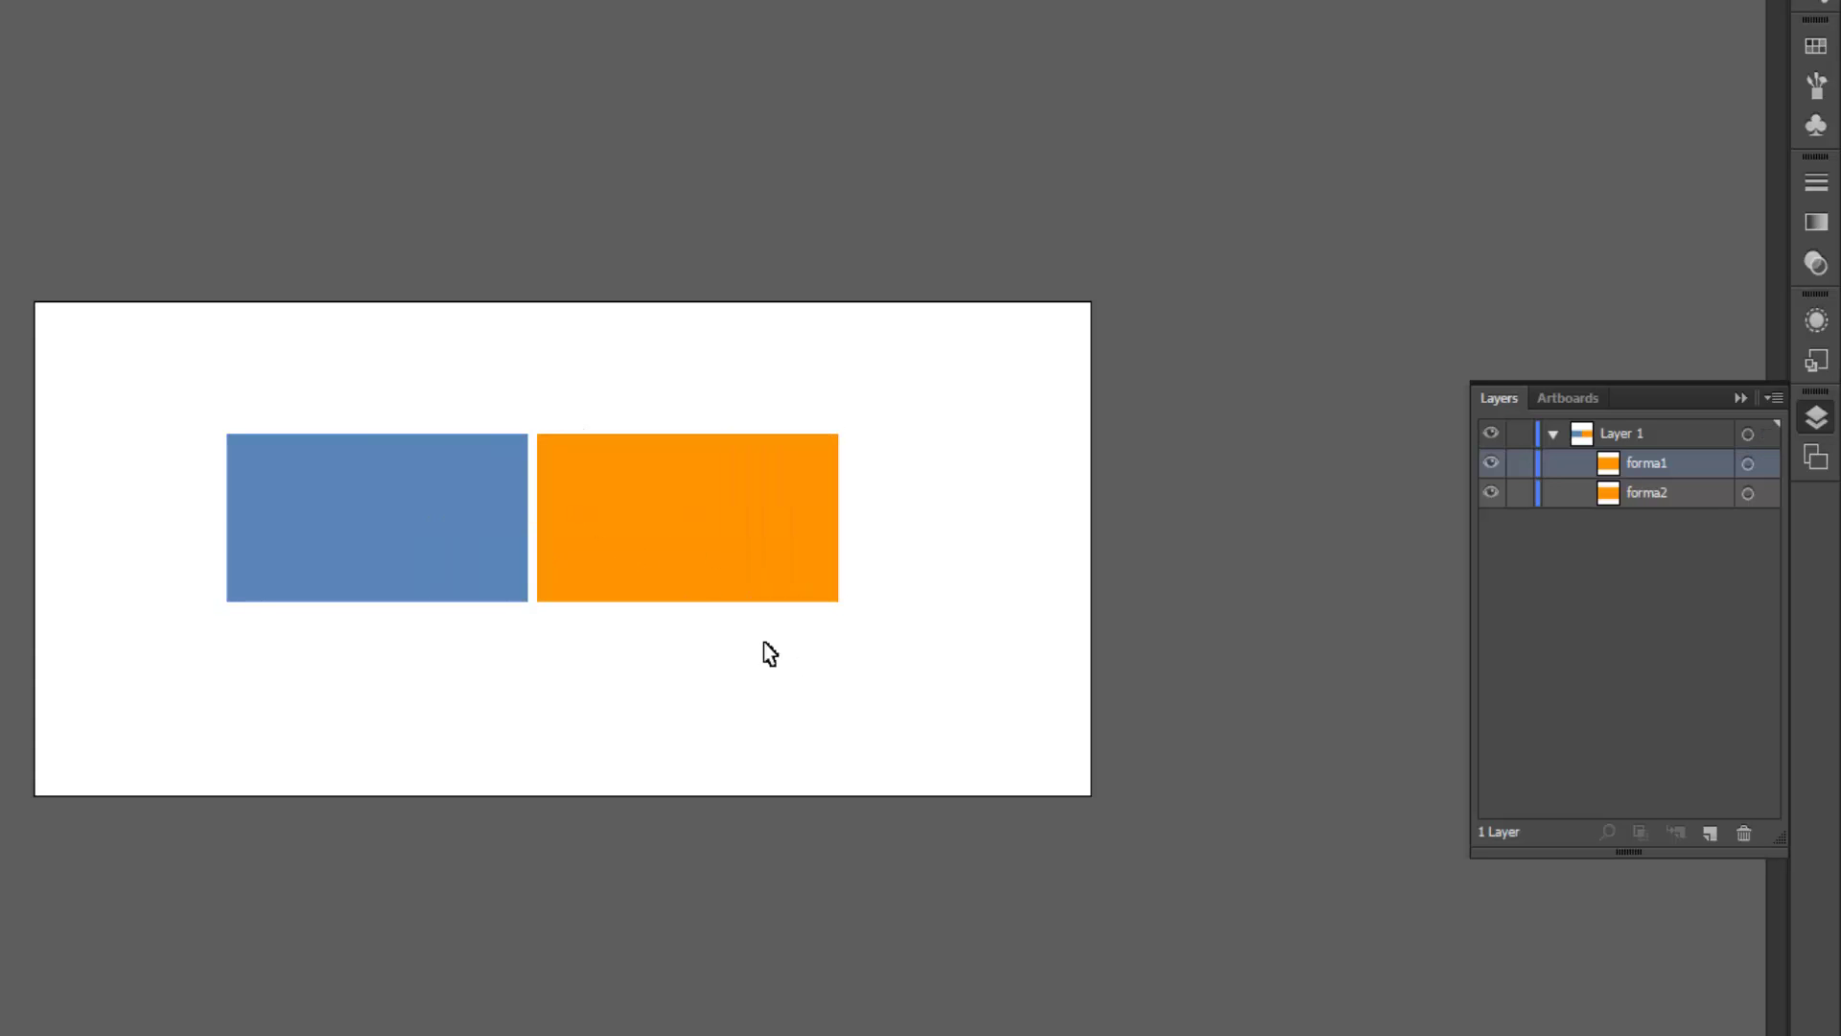
# Move the orange rectangle slightly farther from the blue one, and marquee-select both rectangles before clearing the selection.
pyautogui.moveTo(686, 579); pyautogui.dragTo(708, 582)
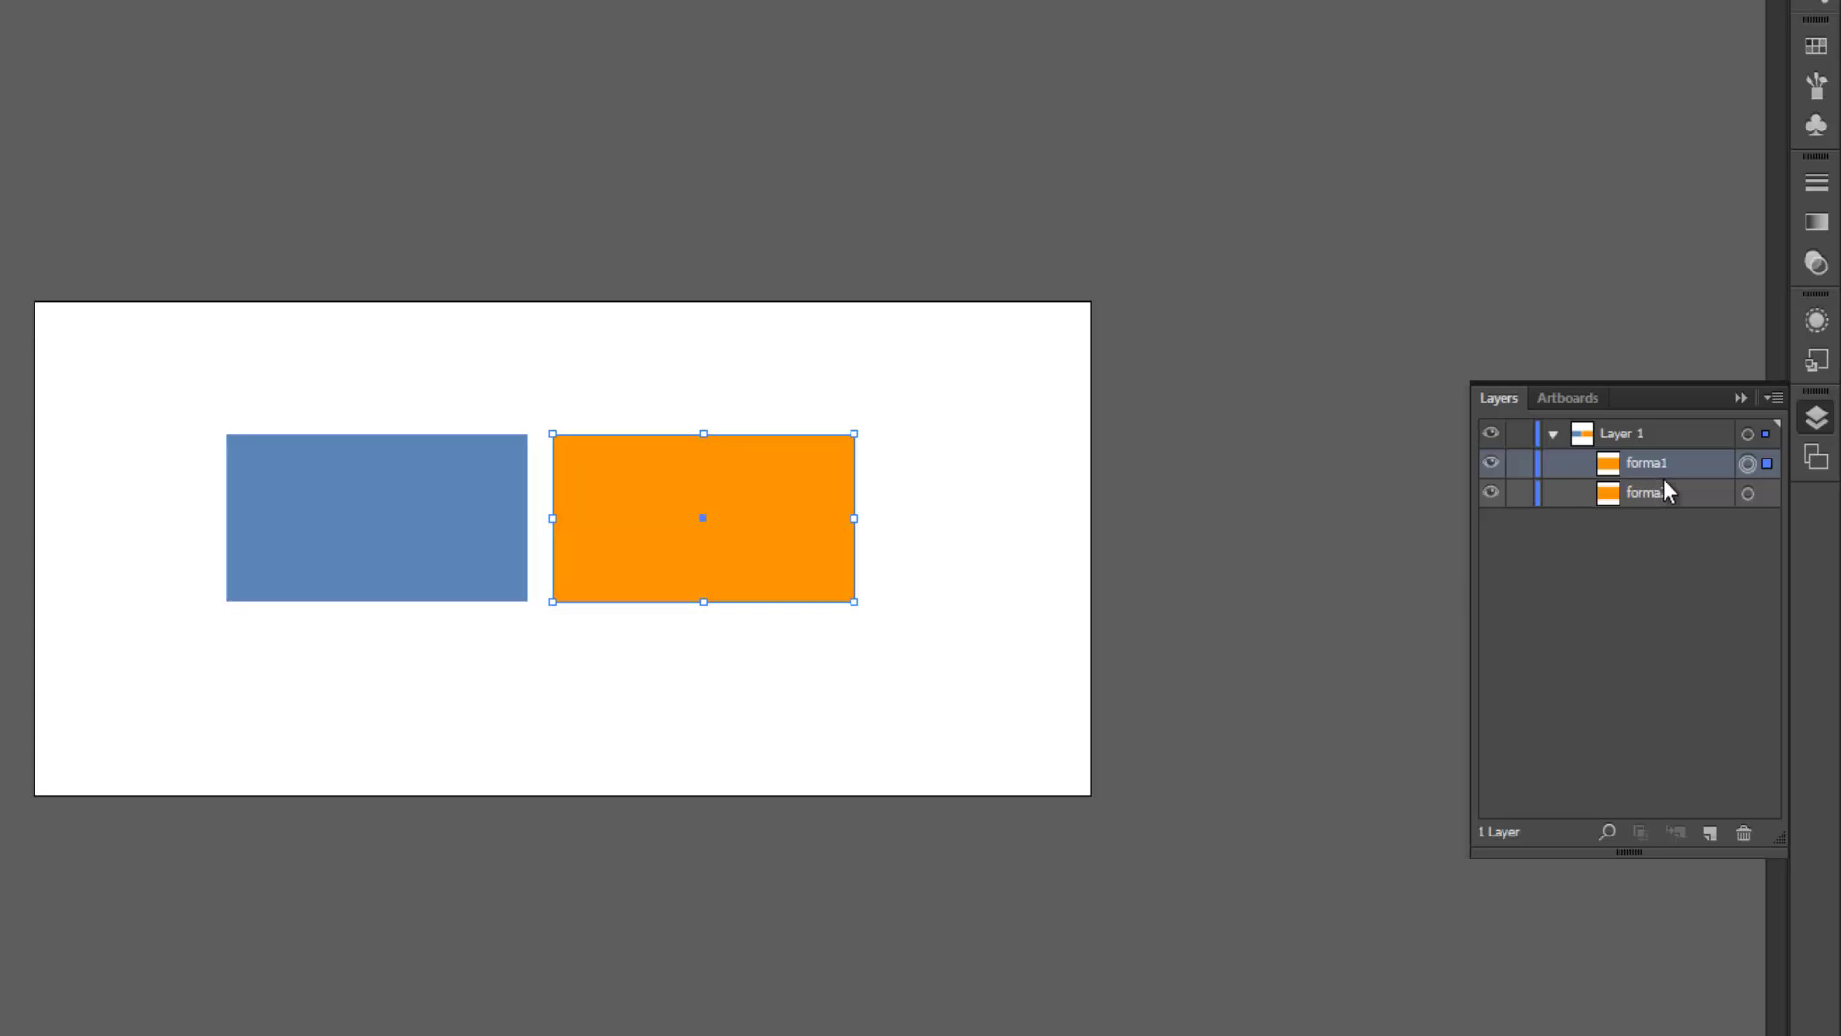
pyautogui.click(984, 634)
pyautogui.moveTo(960, 650); pyautogui.dragTo(230, 395)
pyautogui.moveTo(162, 327); pyautogui.dragTo(982, 805)
pyautogui.click(1103, 757)
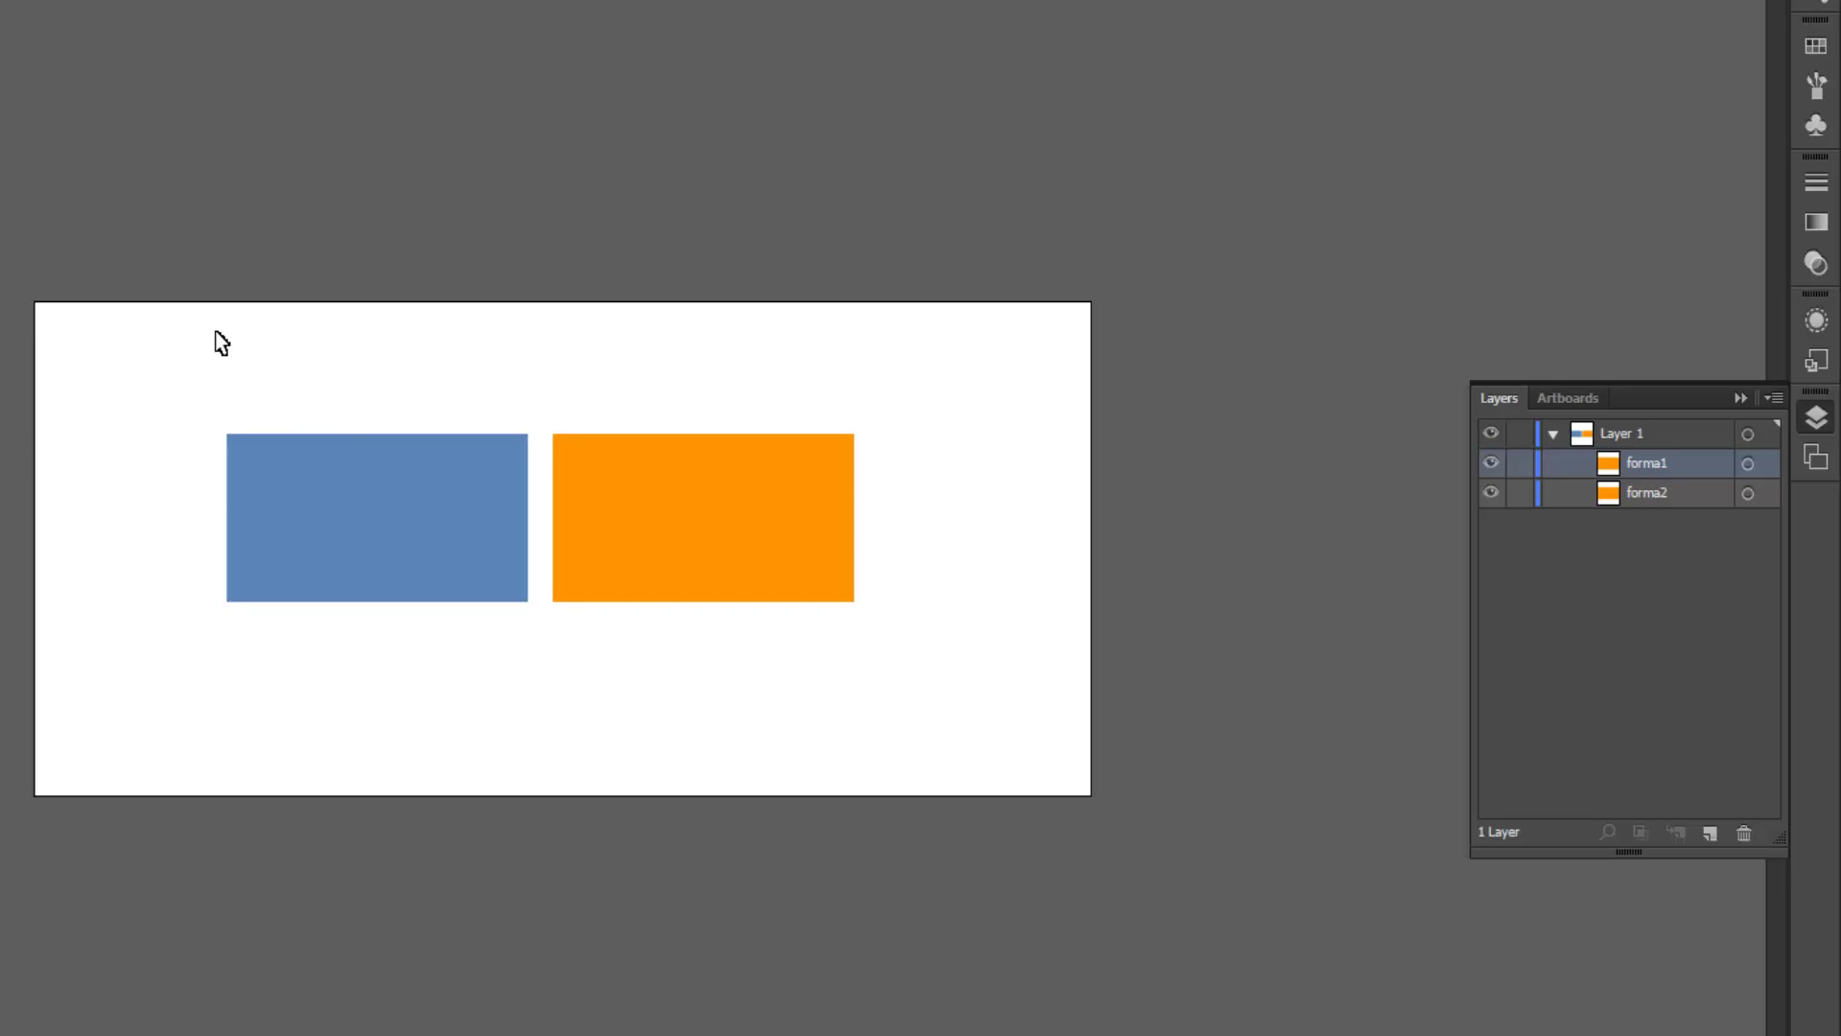
pyautogui.moveTo(216, 331); pyautogui.dragTo(854, 716)
pyautogui.click(1014, 694)
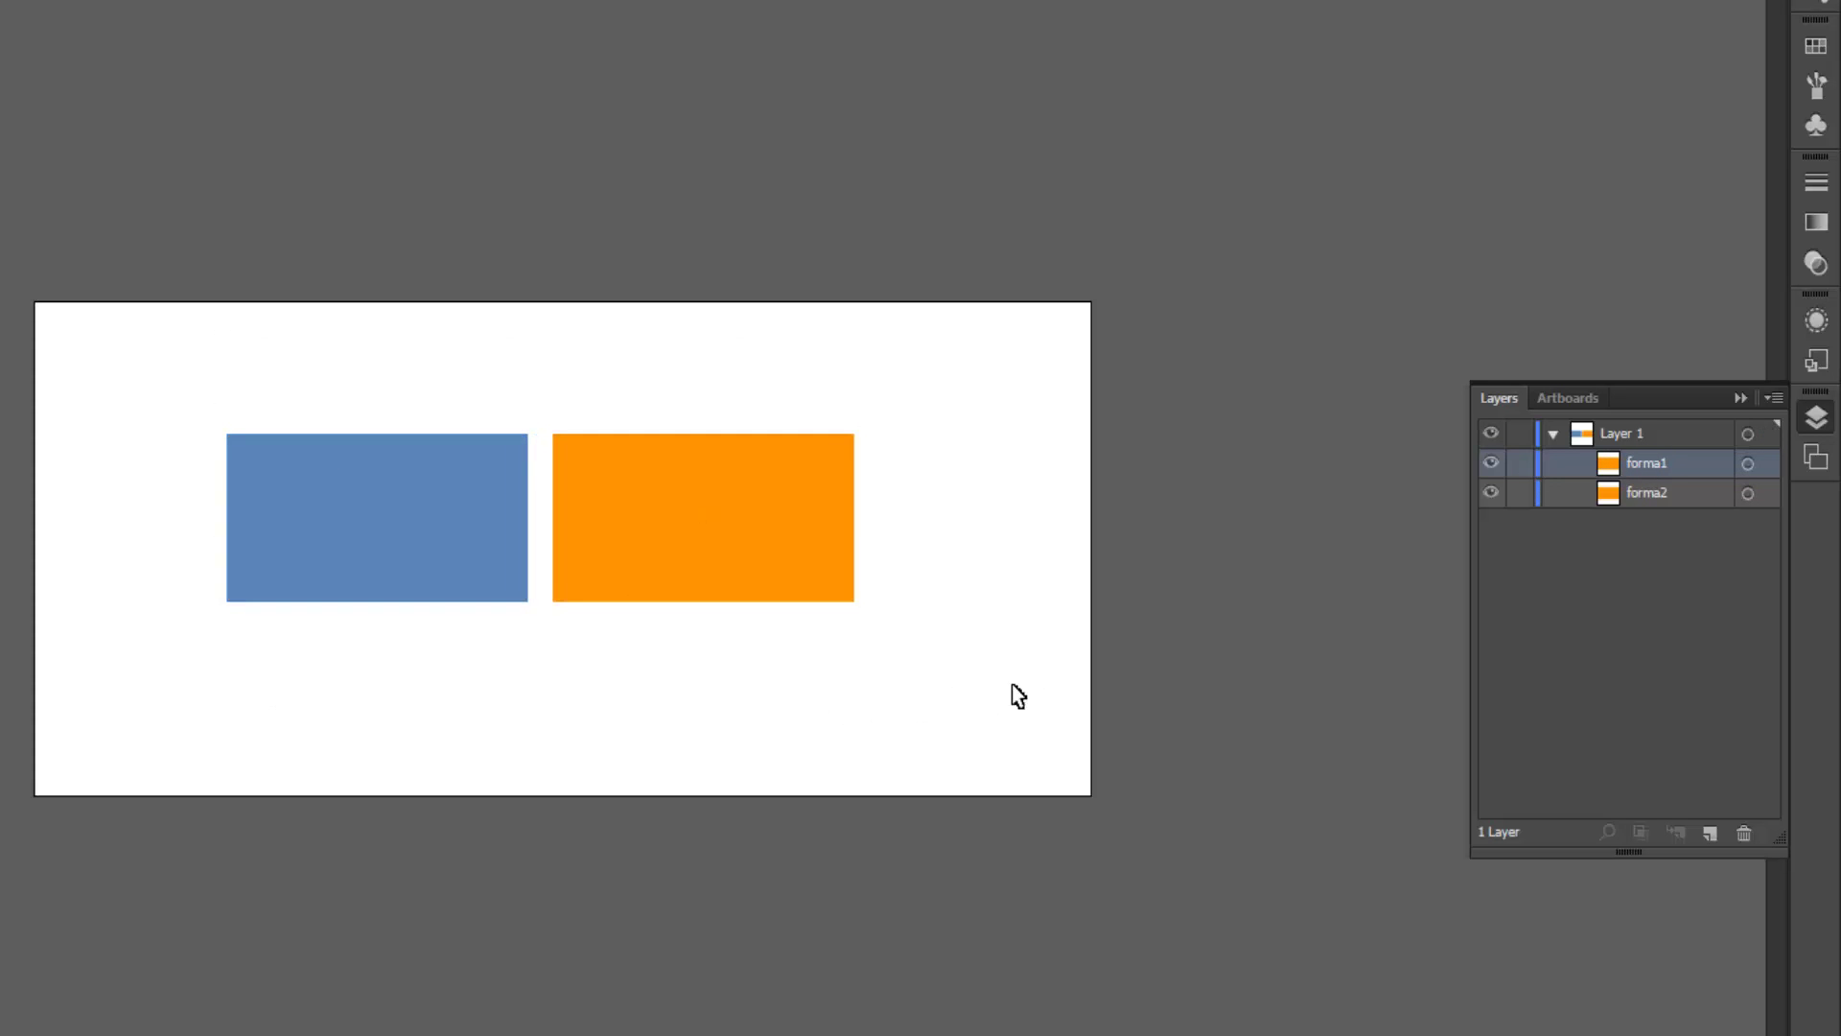